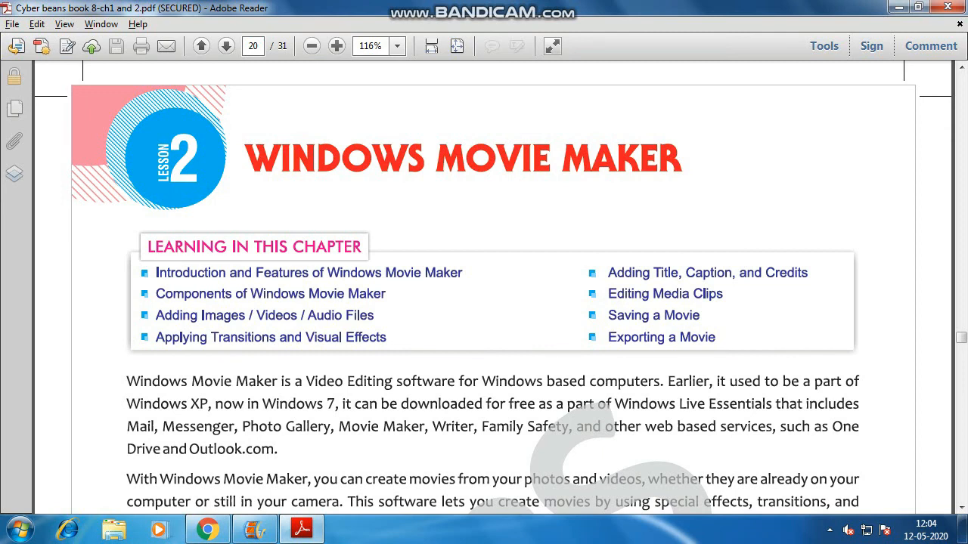
Read the Windows Movie Maker lesson's introduction, from the chapter topics through to the Features heading
scroll(493, 287, "down", 2)
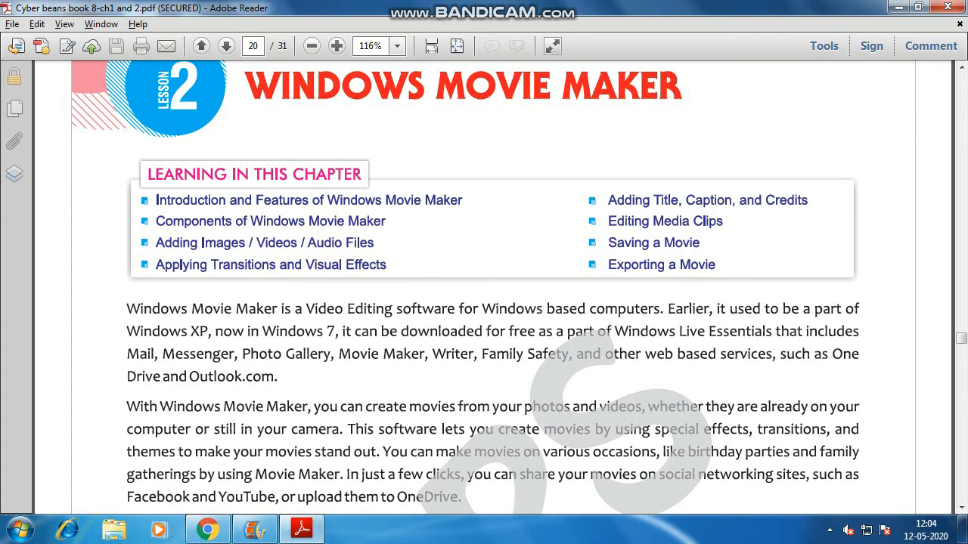
scroll(493, 287, "down", 2)
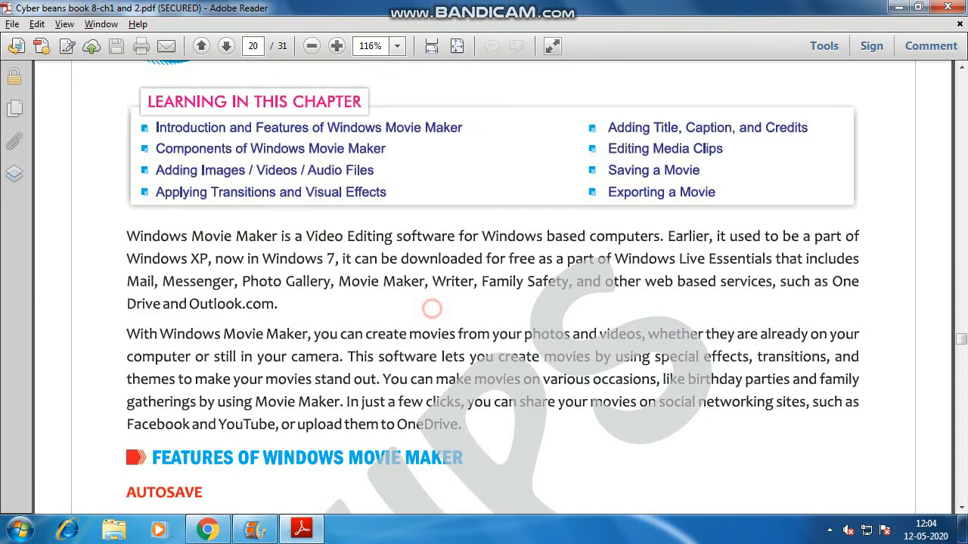
scroll(431, 309, "down", 1)
scroll(431, 309, "up", 3)
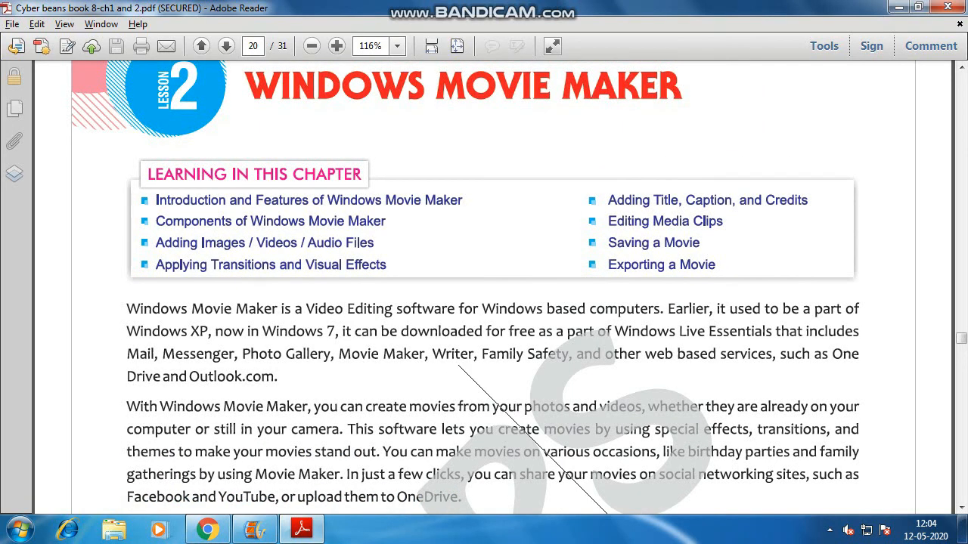
left_click(524, 167)
scroll(484, 287, "down", 3)
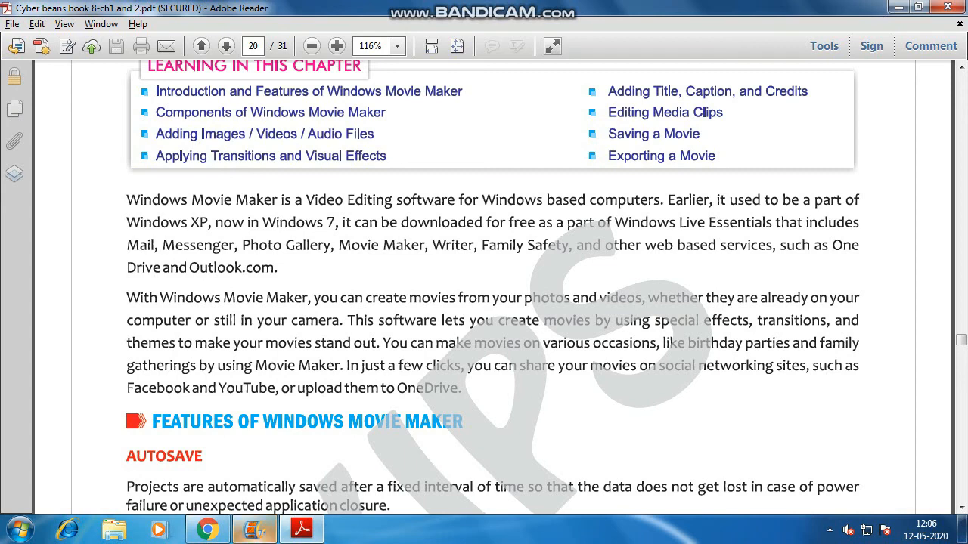
Switch to Movie Maker and check which file types a project can be saved as, without saving it
left_click(254, 529)
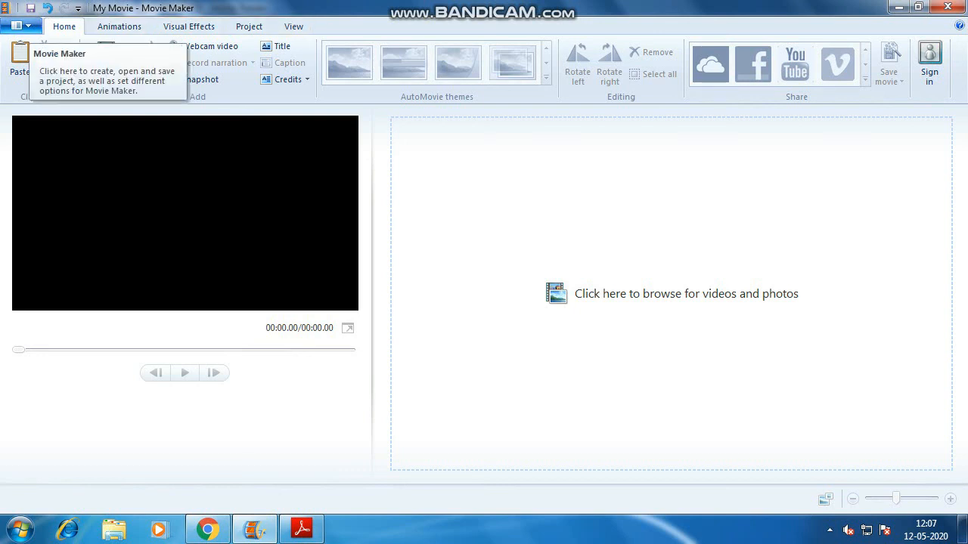
left_click(28, 27)
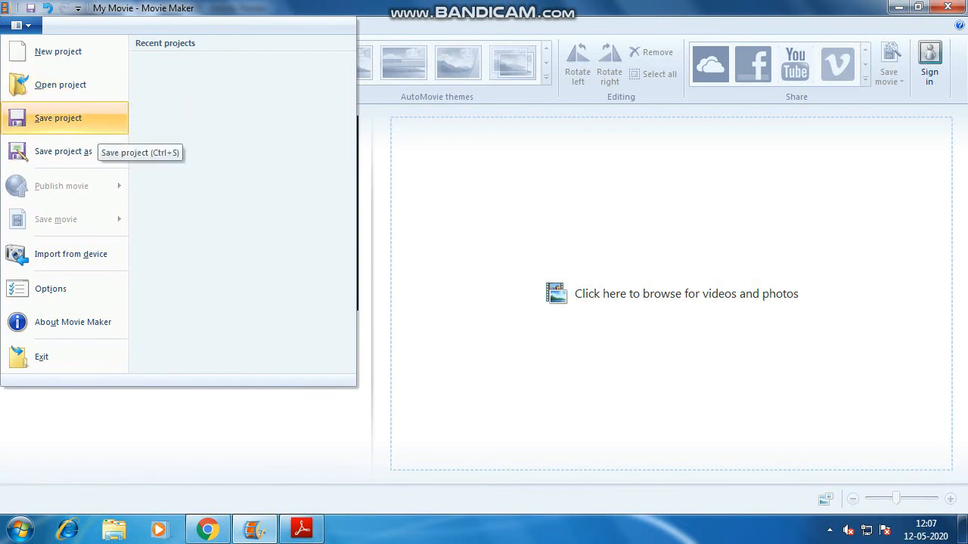
left_click(101, 159)
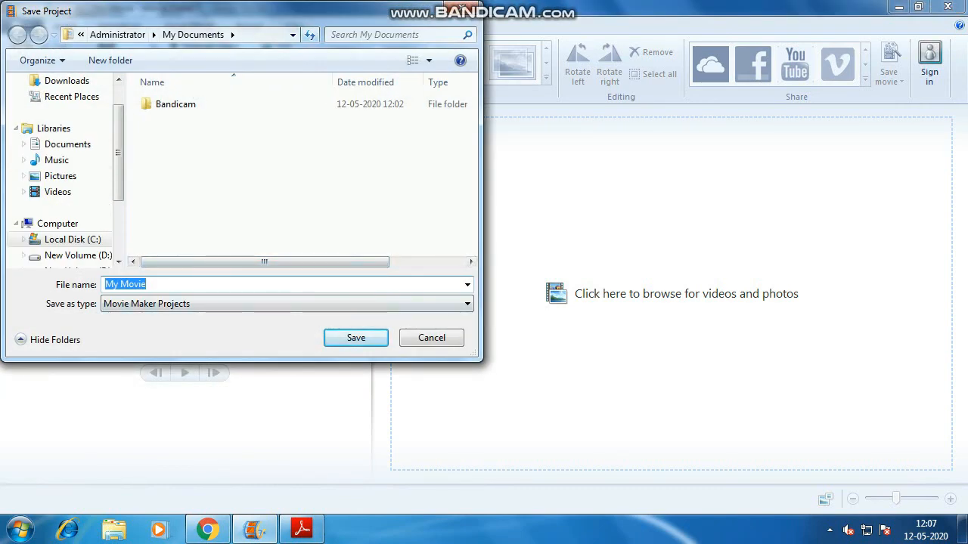
left_click(148, 304)
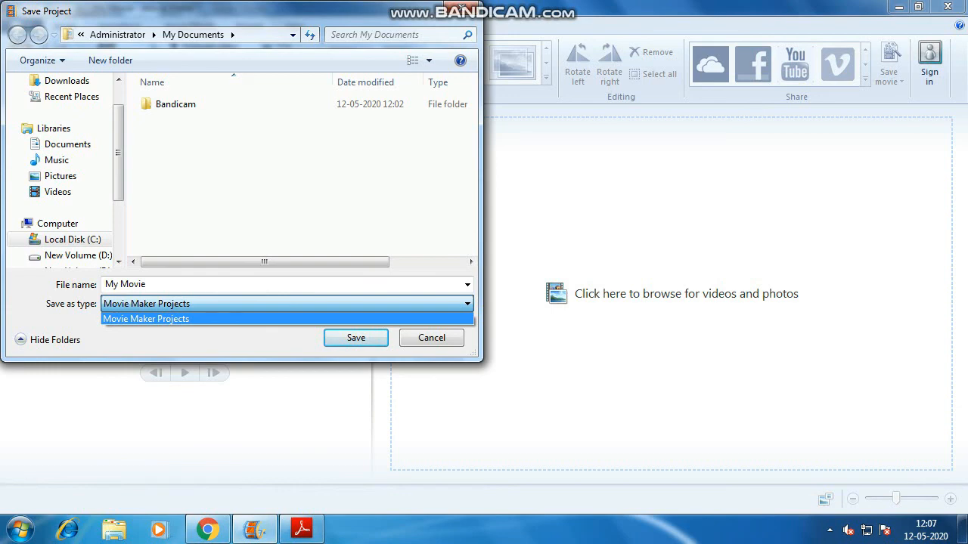
left_click(452, 339)
left_click(452, 338)
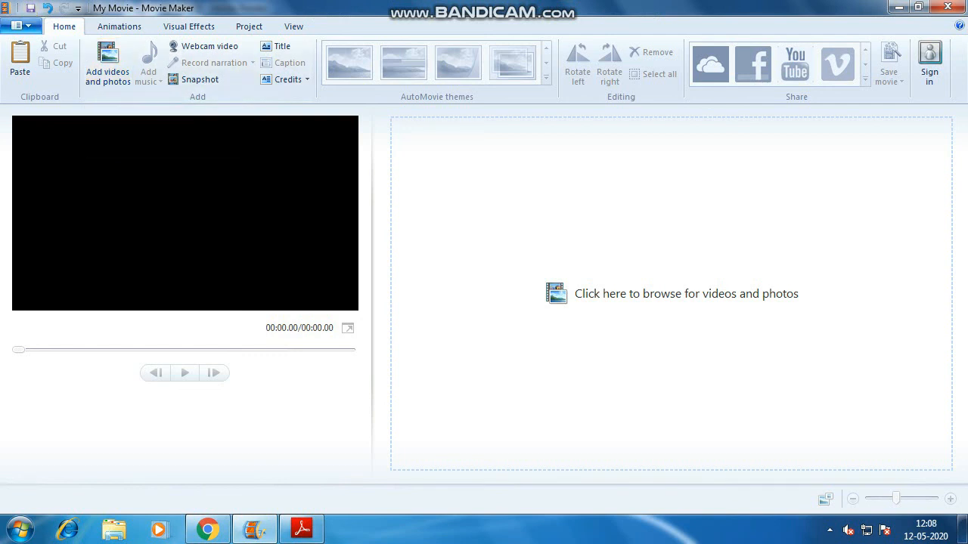
Check the devices available for importing photos and videos, select RMPREPUSB (G:), and cancel the import
left_click(21, 26)
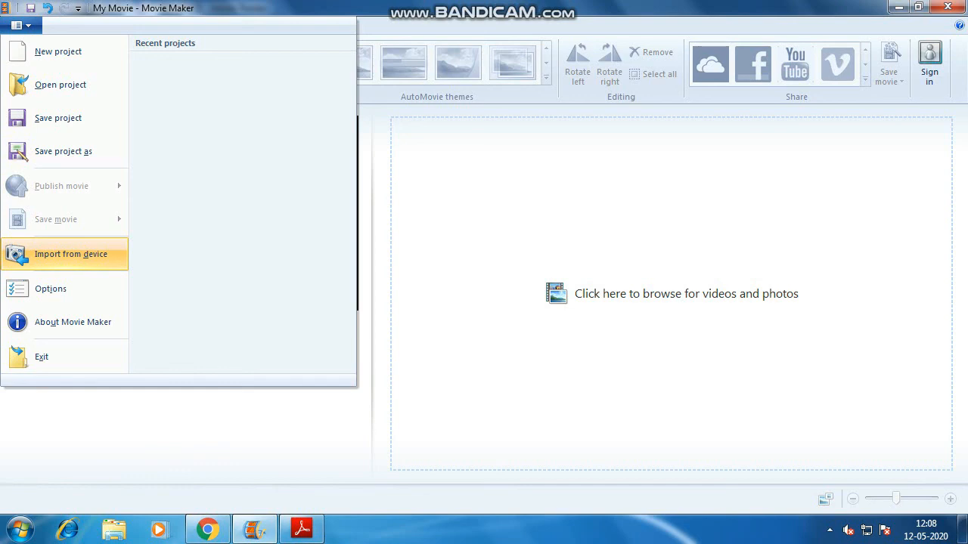
left_click(71, 254)
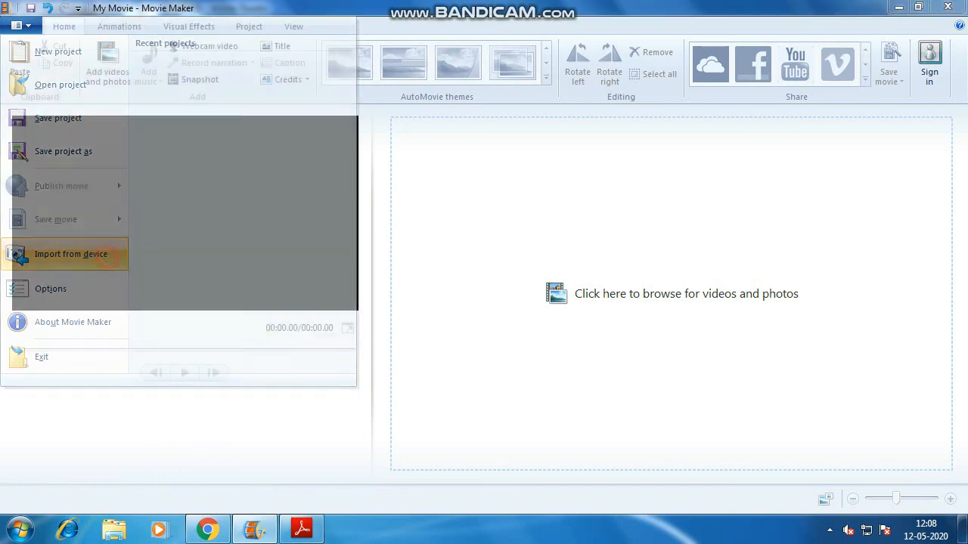
left_click(532, 289)
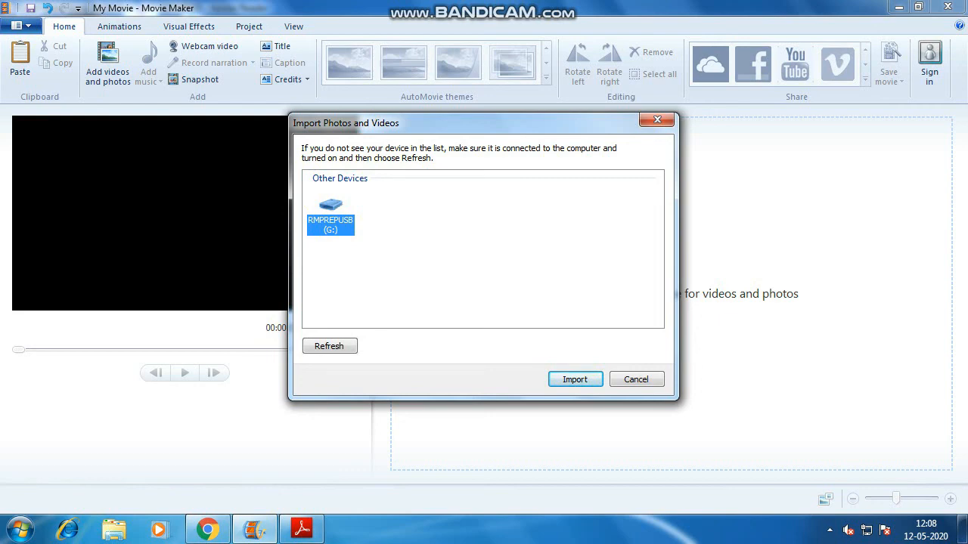
left_click(358, 257)
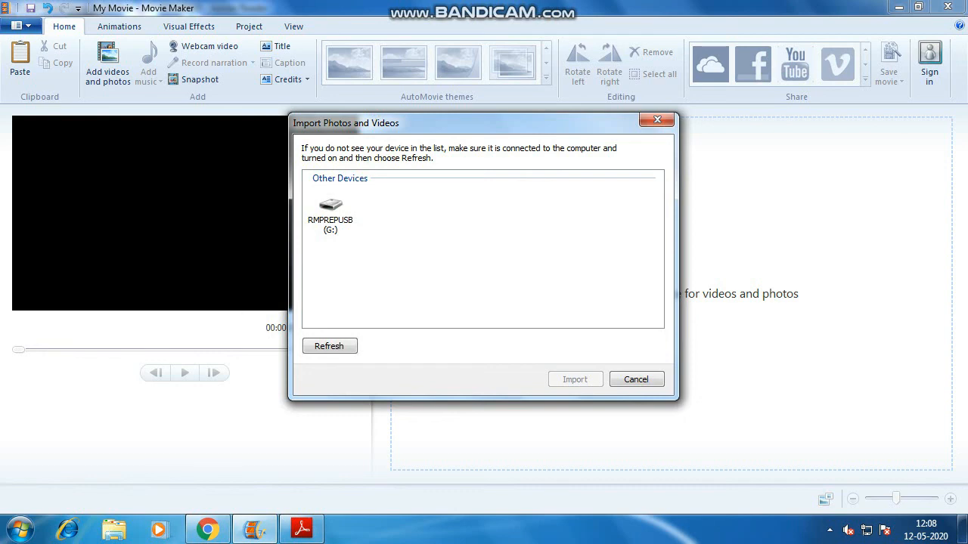
left_click(330, 216)
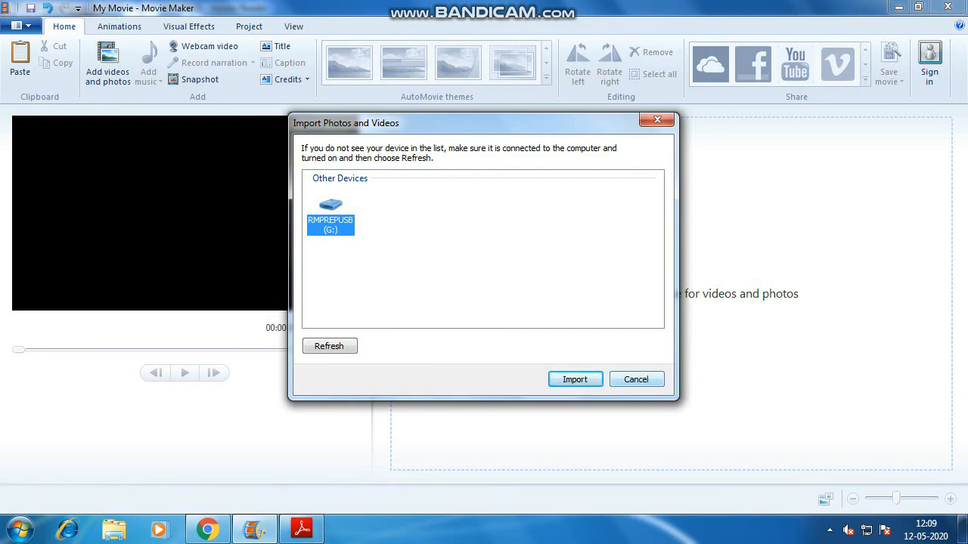
left_click(635, 379)
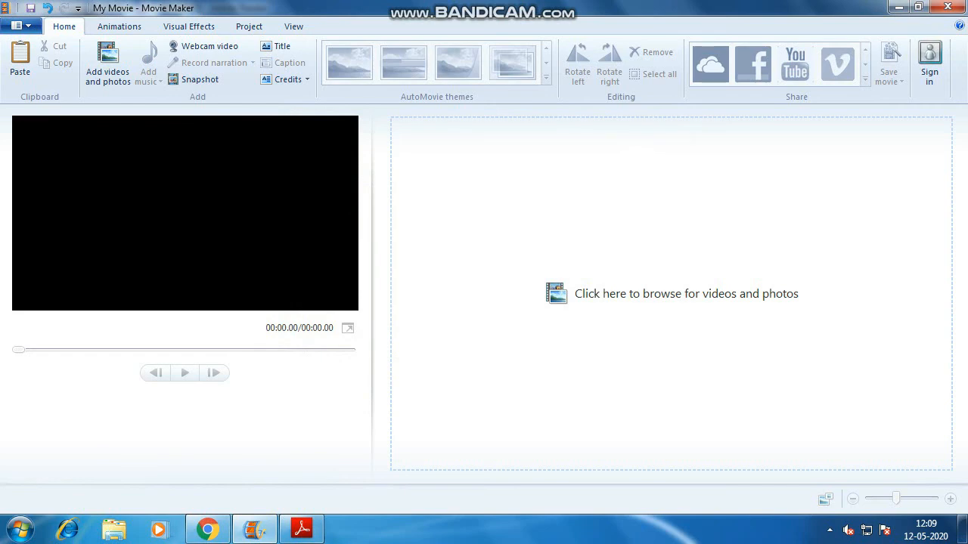
Look through the Audio and Video, Captions, Trust Center and Advanced categories of the program options
left_click(21, 25)
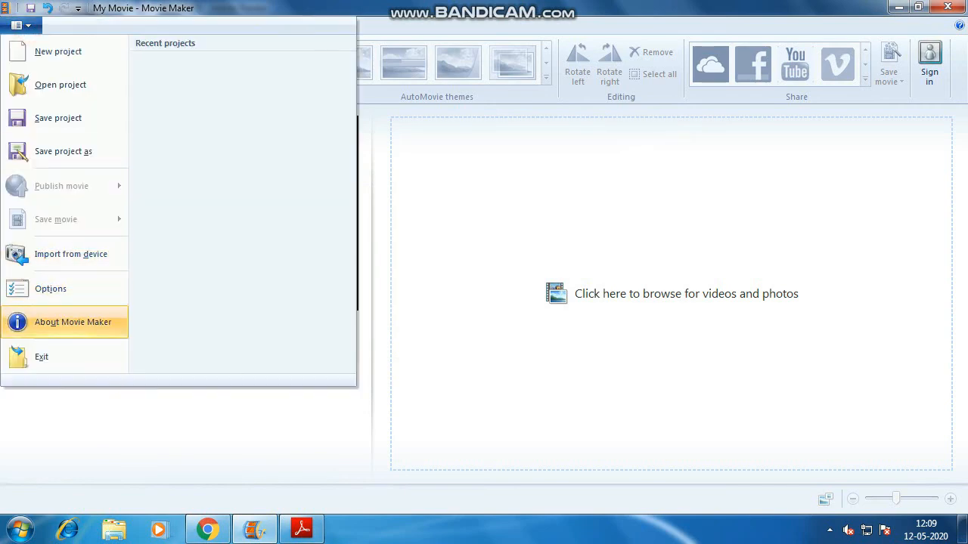
left_click(76, 289)
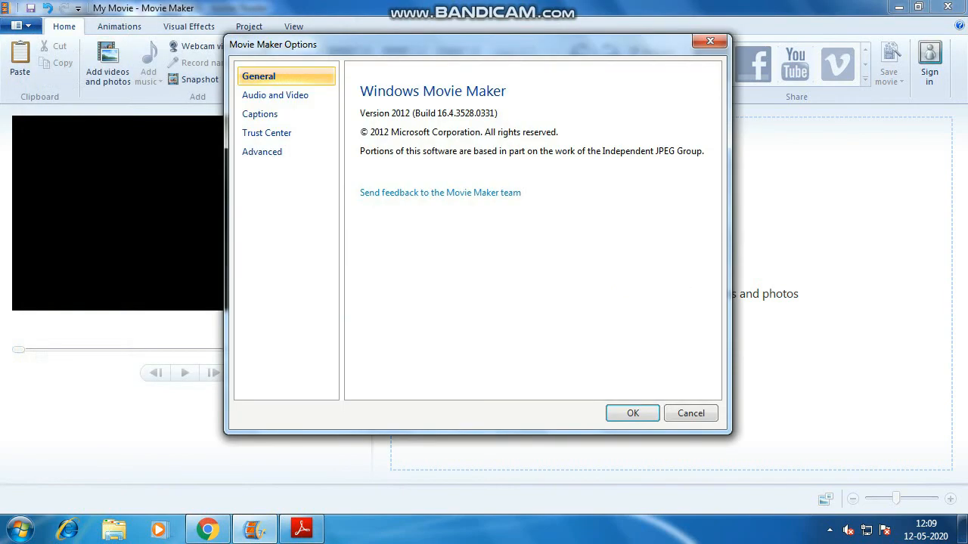
left_click(276, 94)
left_click(259, 114)
left_click(267, 132)
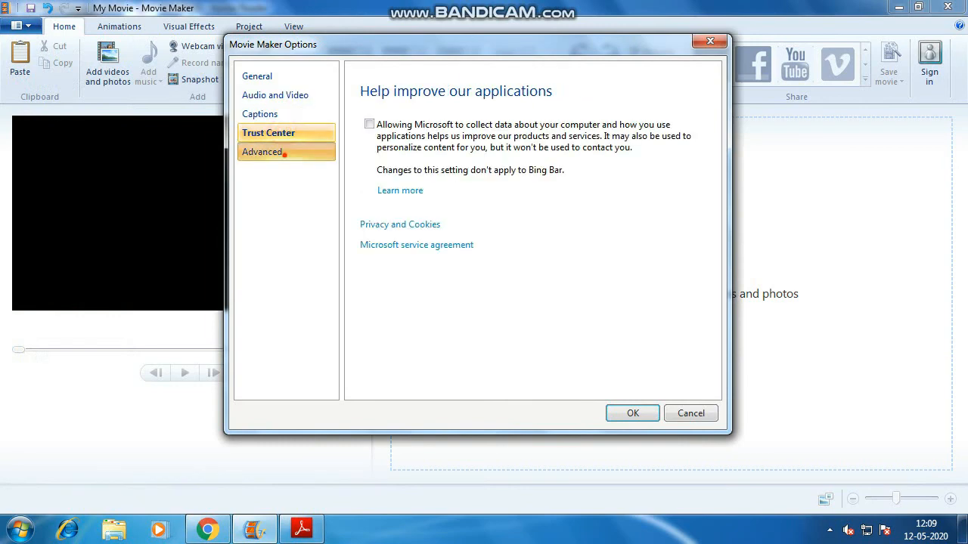
left_click(262, 151)
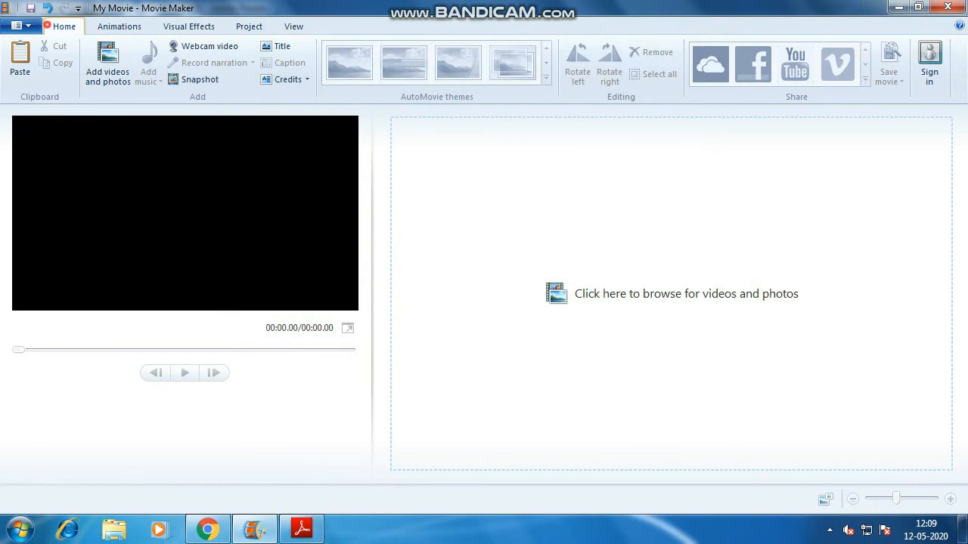
View the version information about Movie Maker and locate the Exit command without using it
left_click(19, 25)
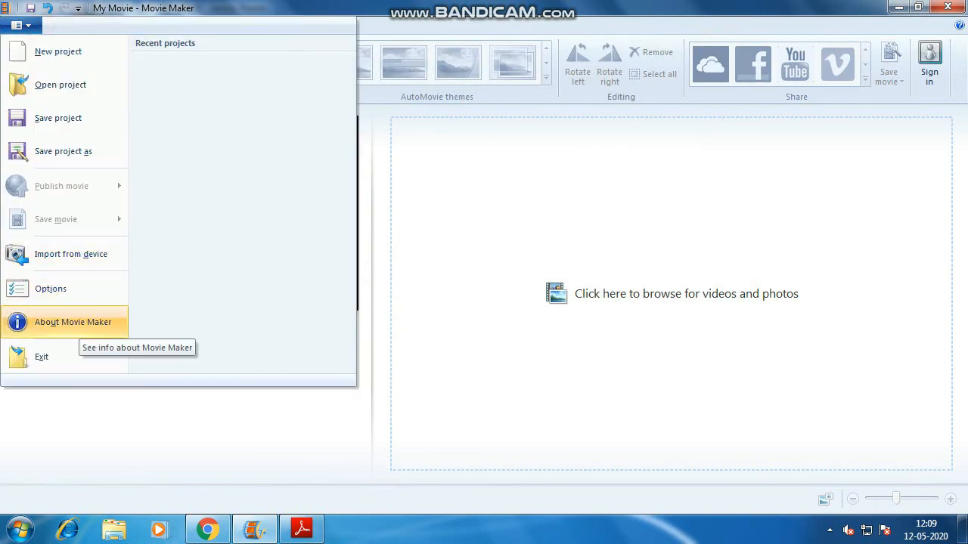
left_click(78, 323)
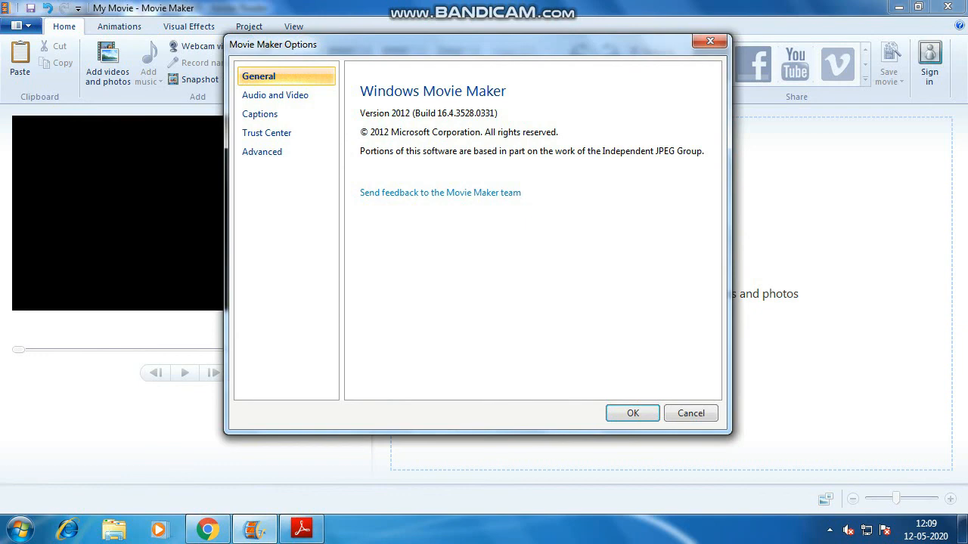
left_click(633, 413)
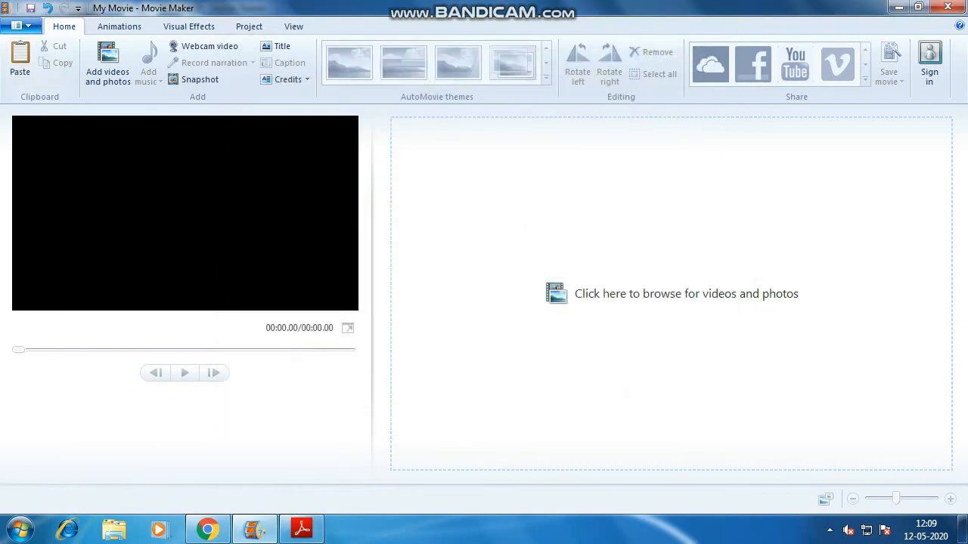
left_click(20, 25)
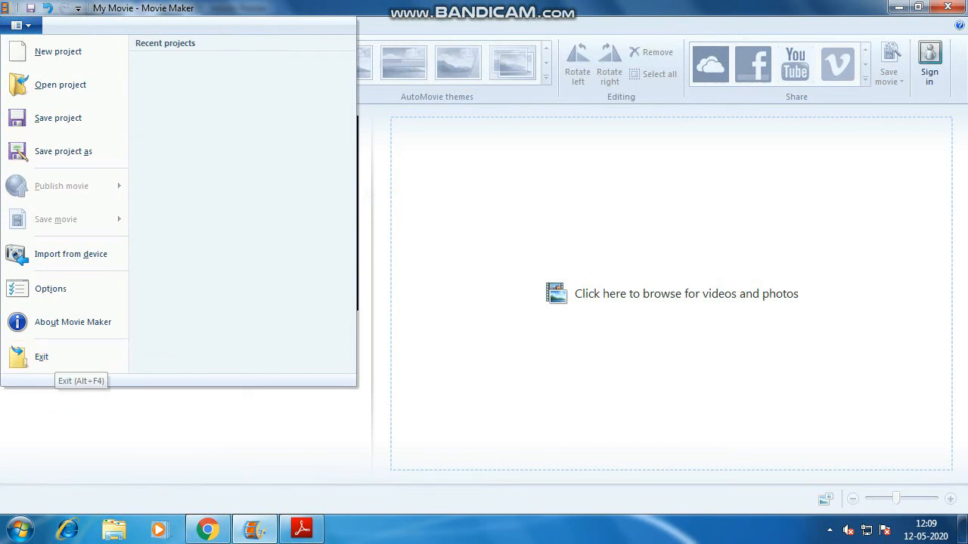
left_click(324, 410)
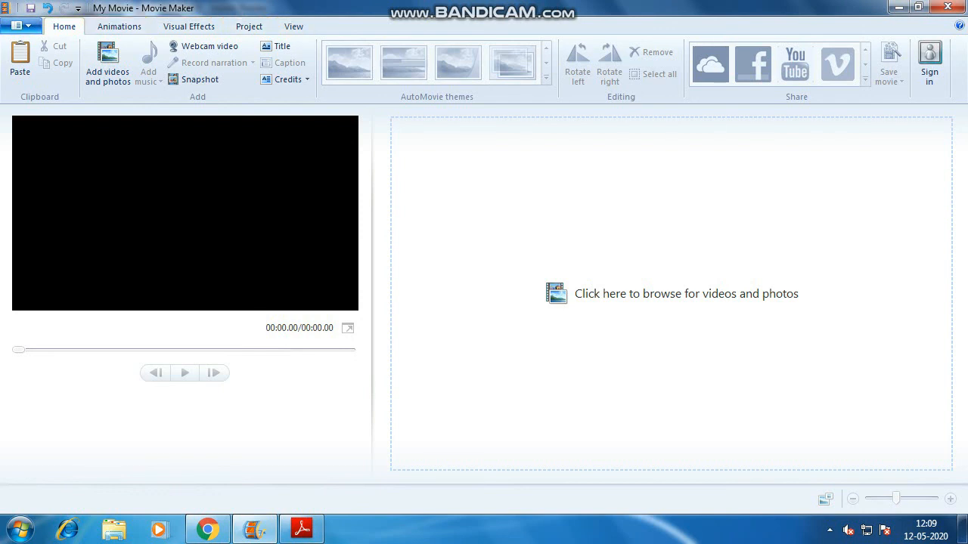
Examine the available animation transitions, pan and zoom presets, and visual effects
left_click(119, 26)
left_click(189, 26)
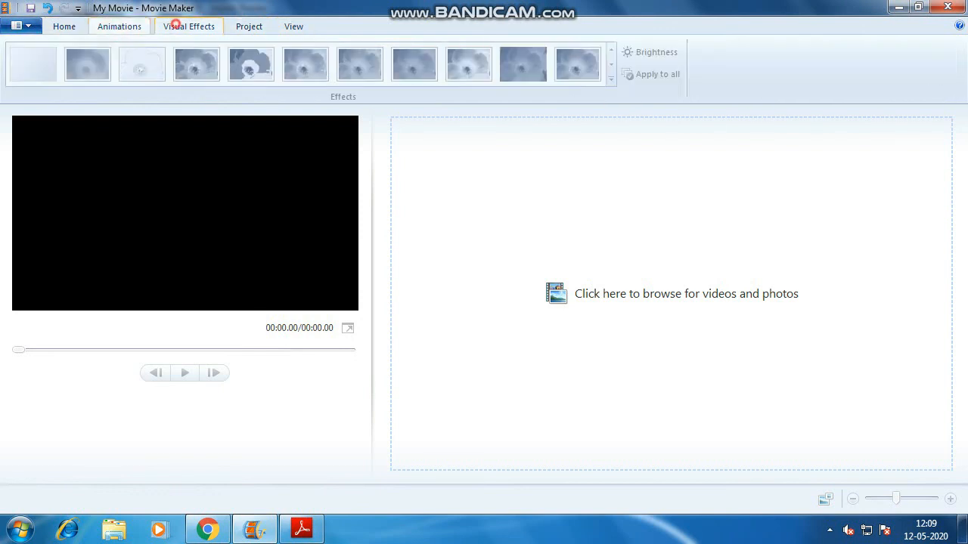
left_click(249, 26)
left_click(64, 26)
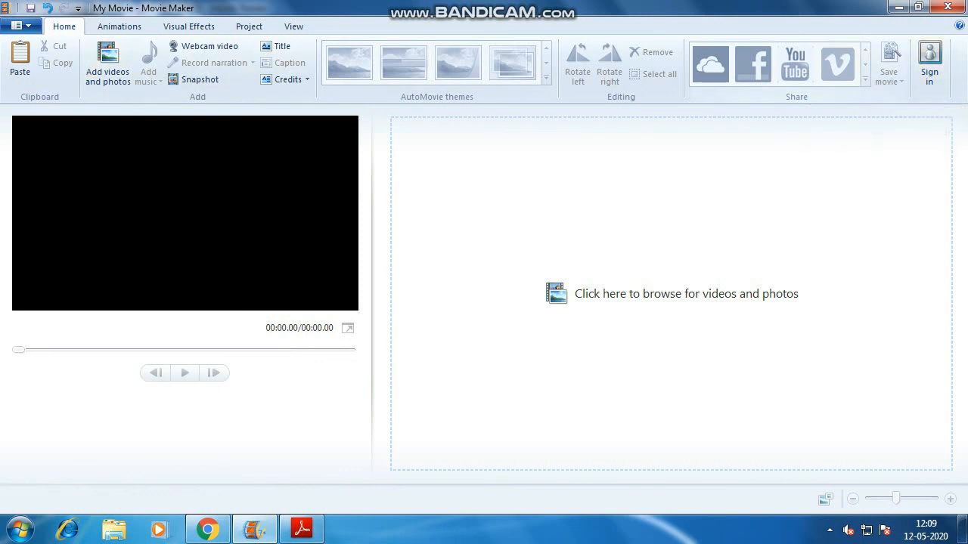
left_click(120, 25)
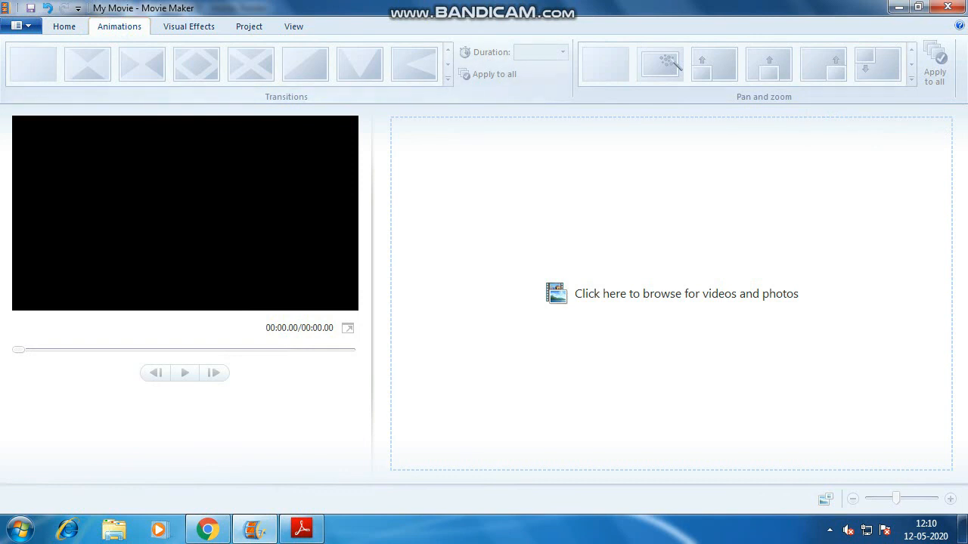
left_click(189, 26)
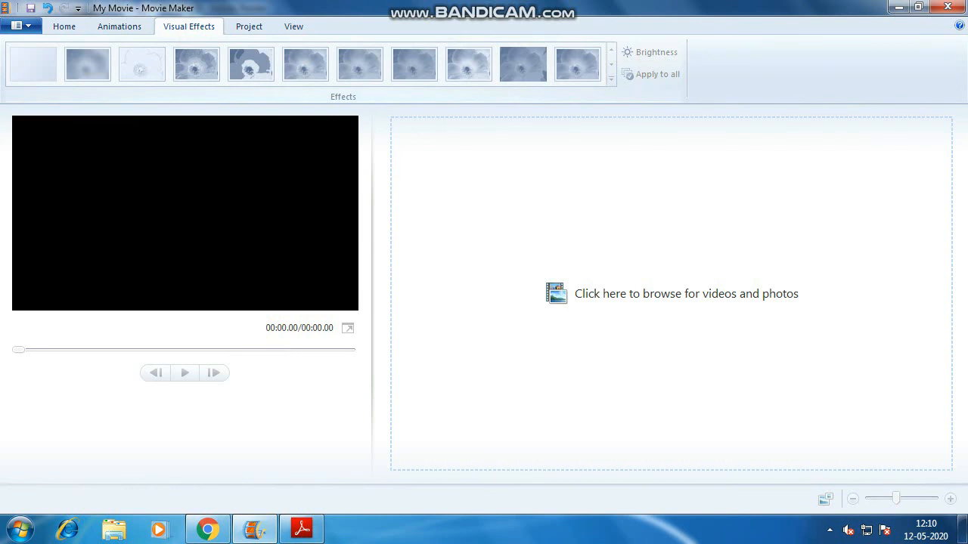
Try the project's Standard (4:3) aspect ratio and restore Widescreen (16:9)
left_click(248, 26)
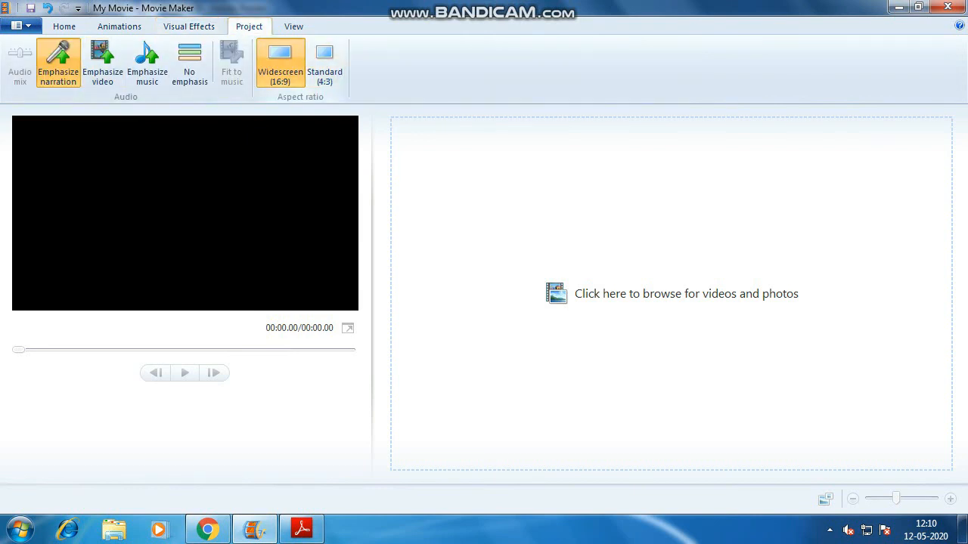
left_click(324, 62)
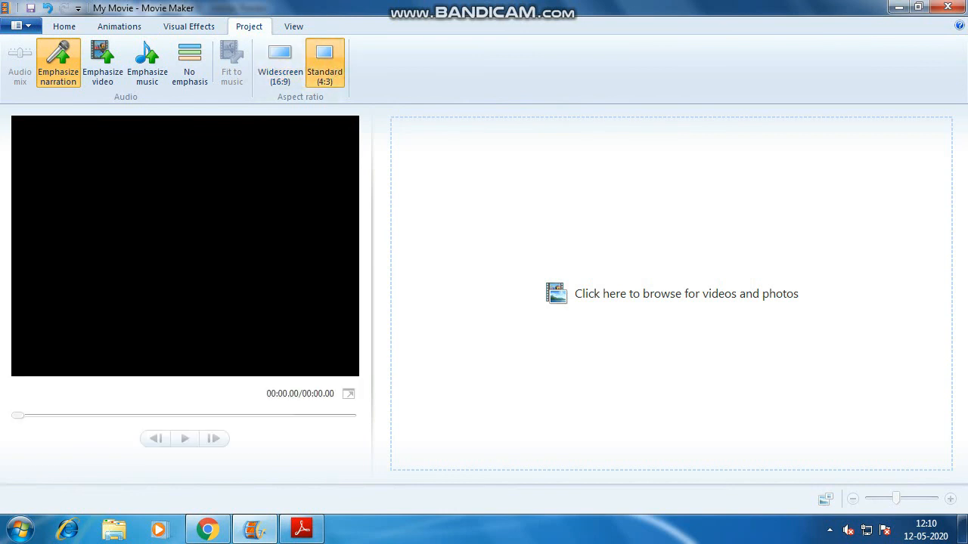
left_click(279, 62)
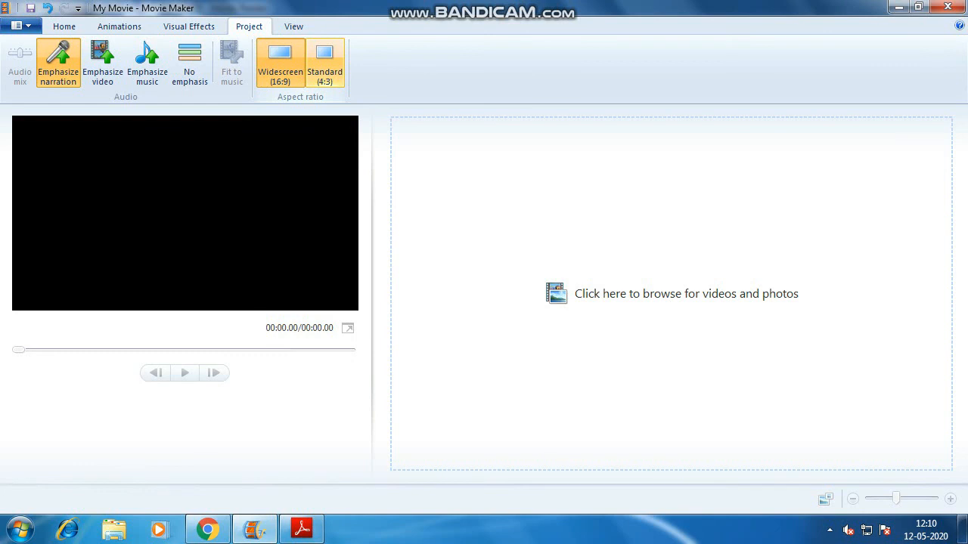
left_click(325, 62)
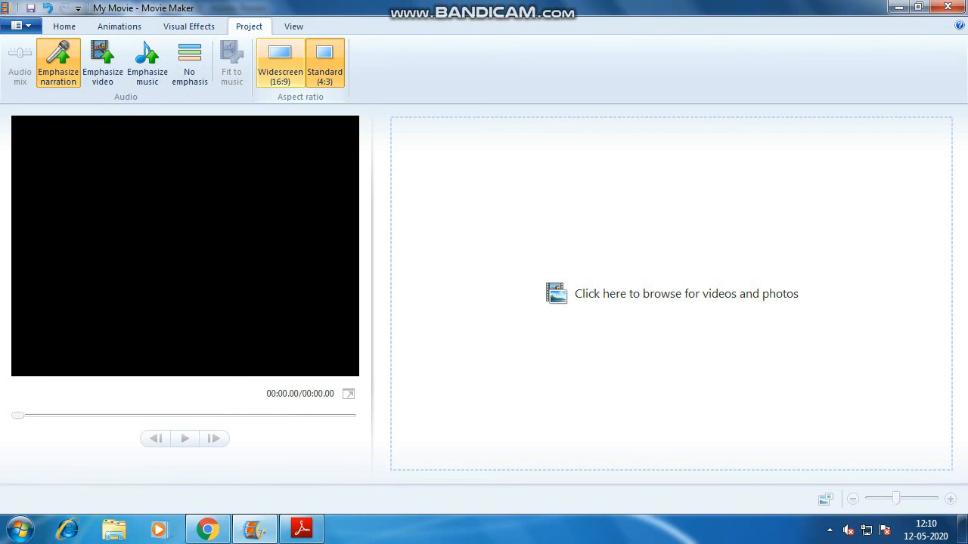
left_click(280, 62)
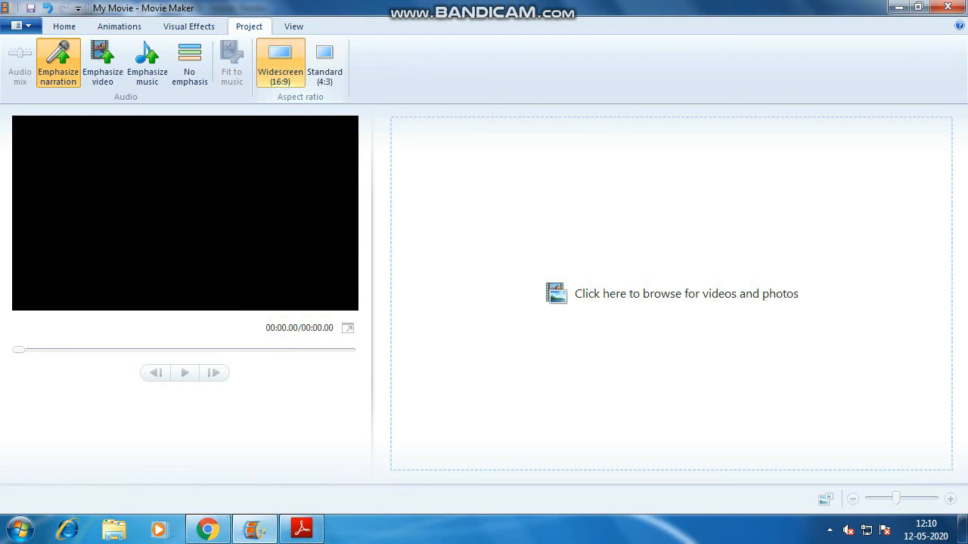
Examine the time zoom, thumbnail size, full-screen preview and waveform options, and return to the Home commands
left_click(294, 27)
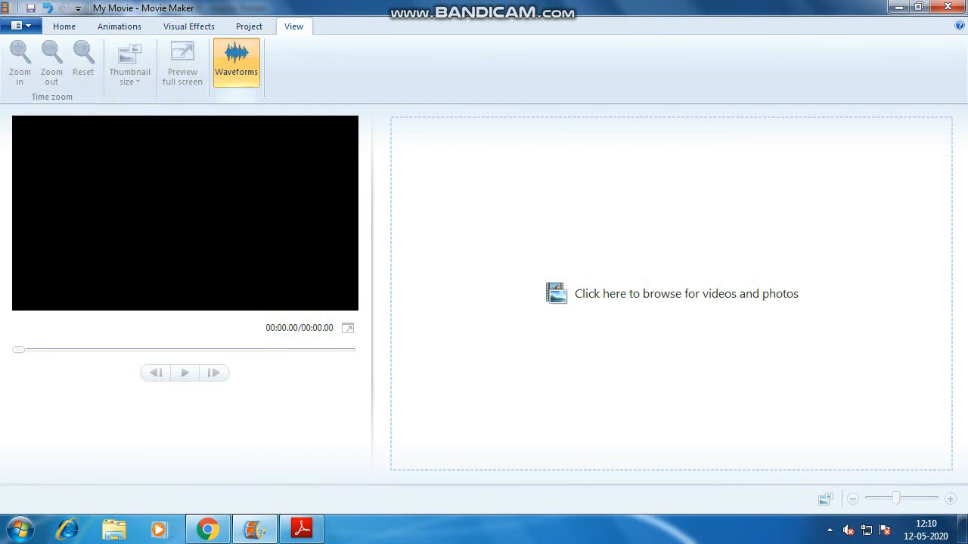
left_click(65, 25)
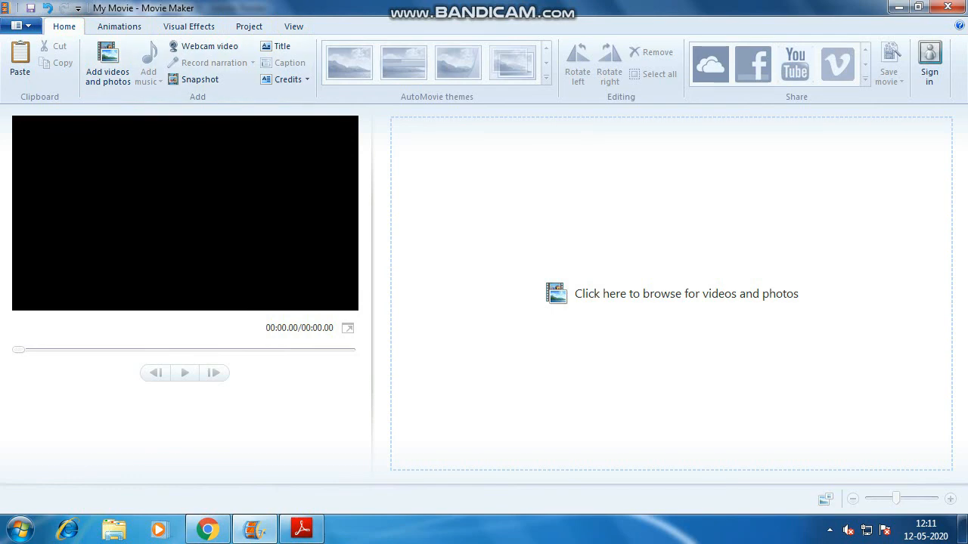
Switch to the lesson PDF in Adobe Reader and read the Features of Windows Movie Maker section on page 20
key("alt+Tab")
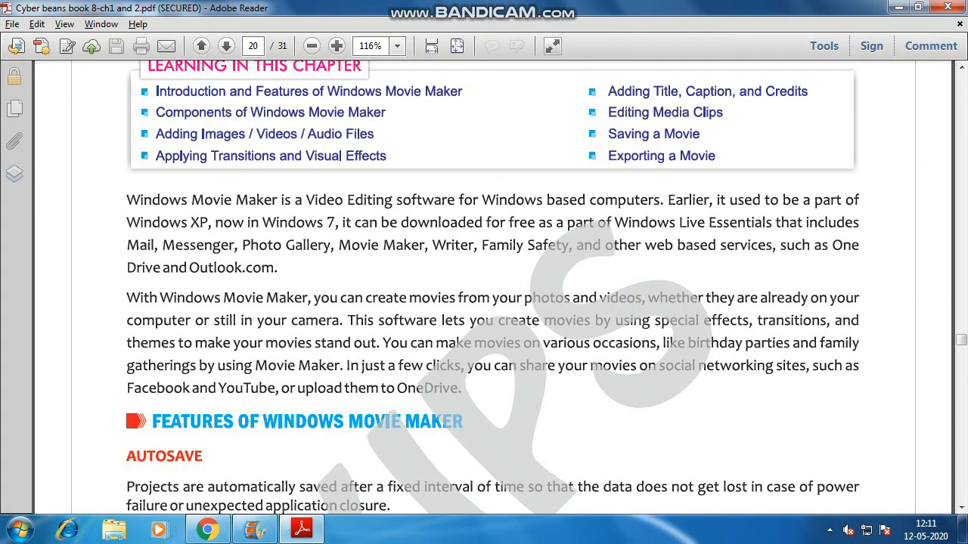
scroll(493, 287, "down", 2)
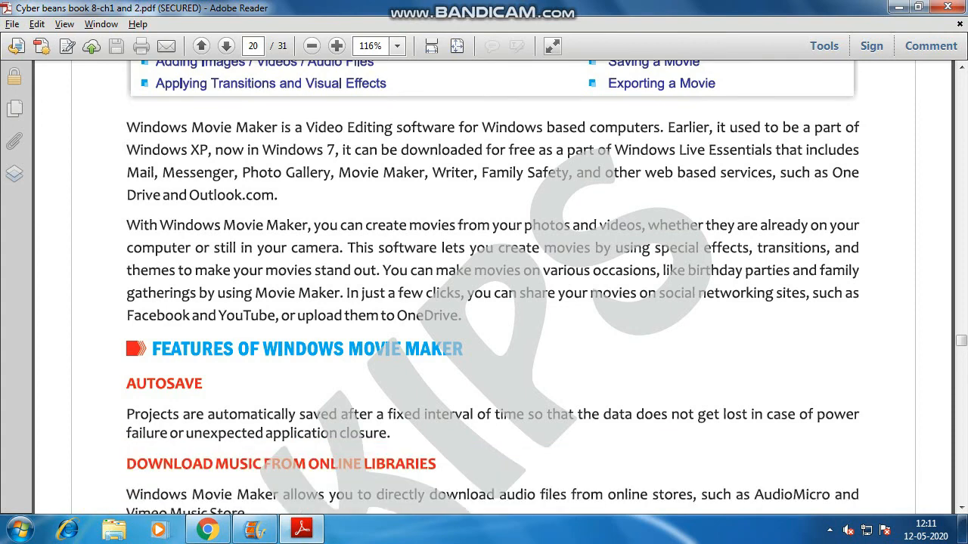
scroll(493, 288, "down", 2)
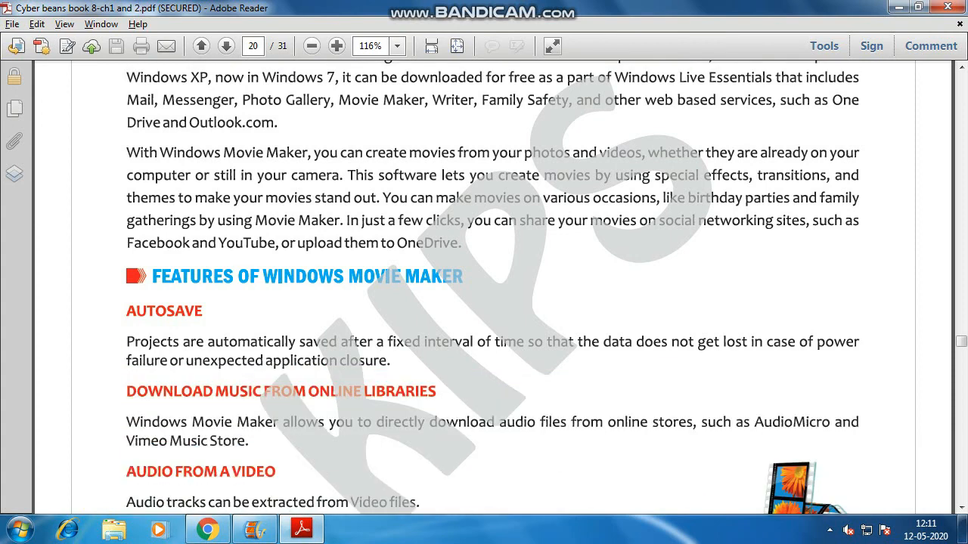
scroll(266, 281, "down", 3)
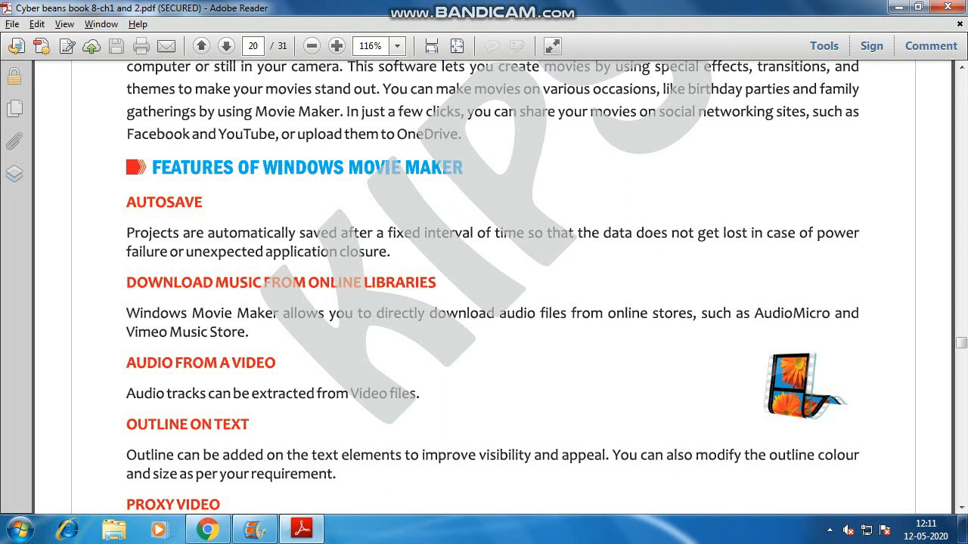
key("alt+Tab")
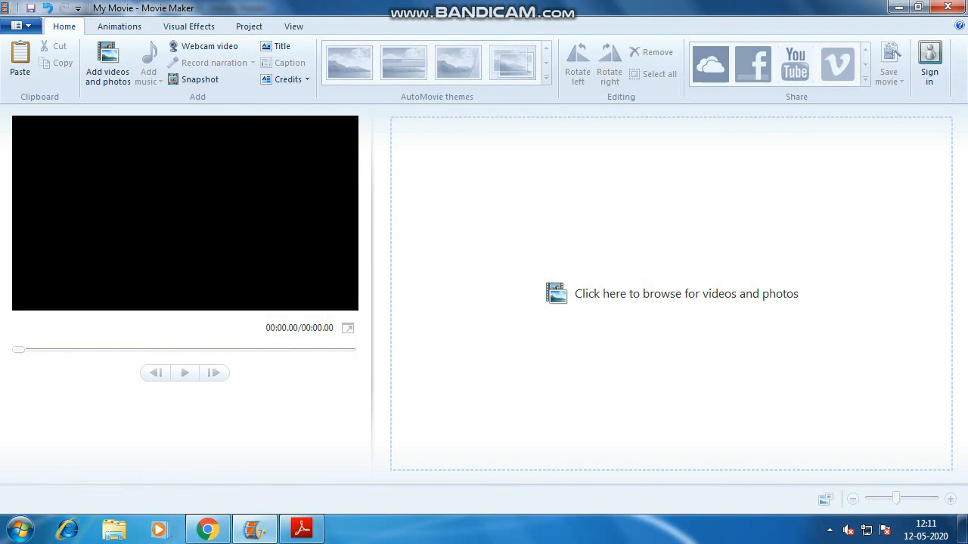
key("alt+Tab")
scroll(491, 287, "down", 2)
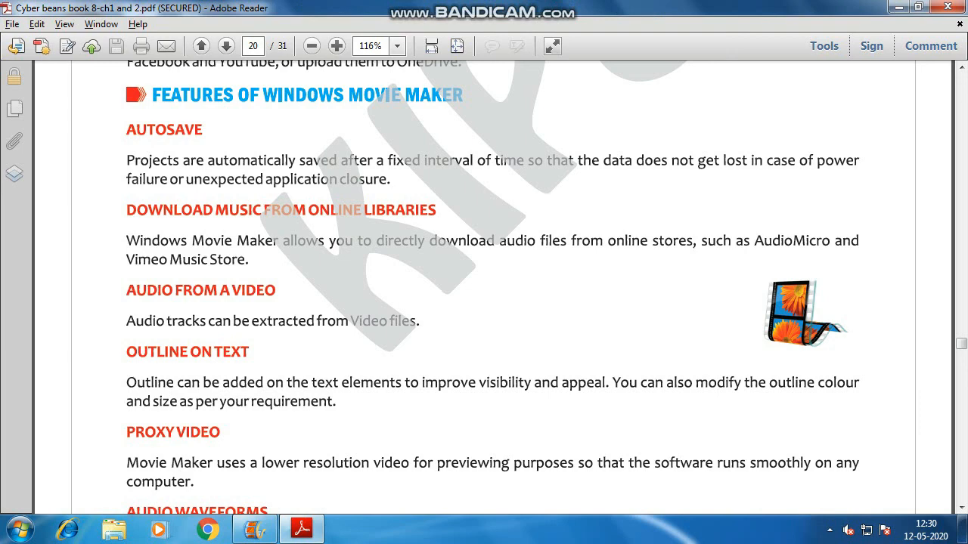
key("alt+Tab")
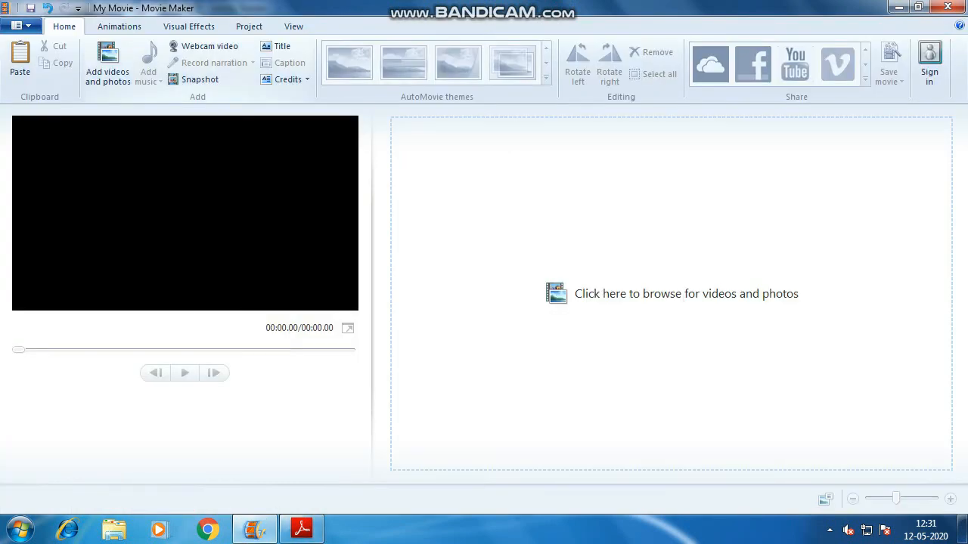
key("alt+Tab")
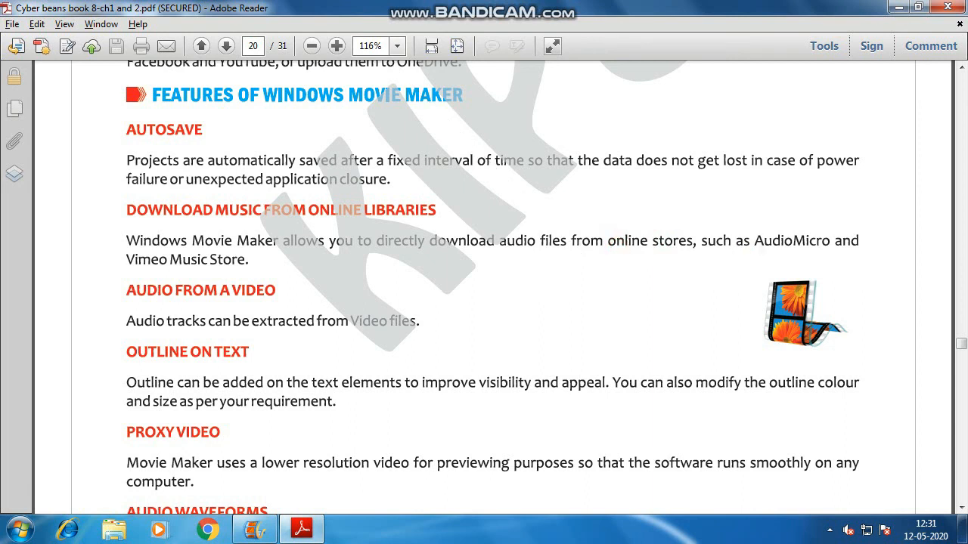
Return to Movie Maker and add the Hydrangeas and Penguins - Copy photos from the Sample Pictures folder to the project
key("alt+Tab")
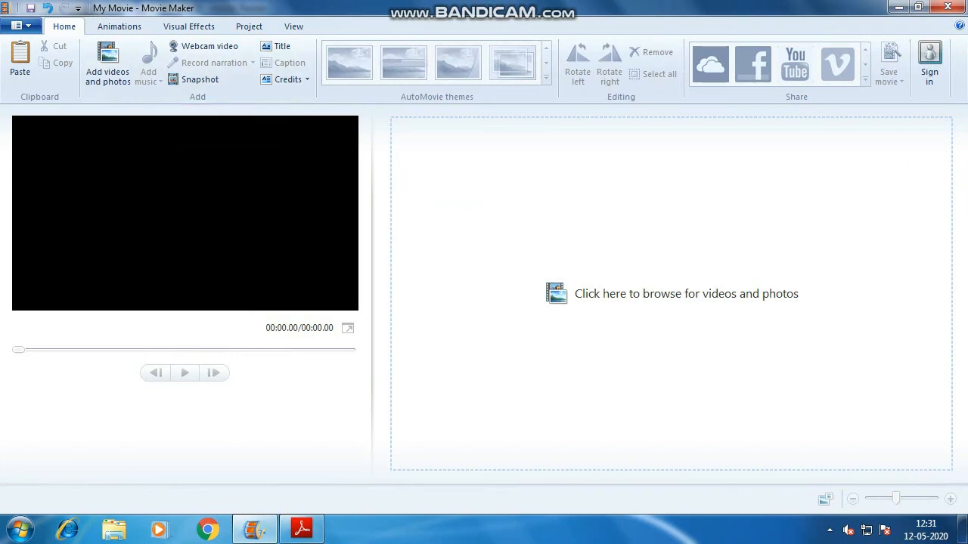
left_click(627, 249)
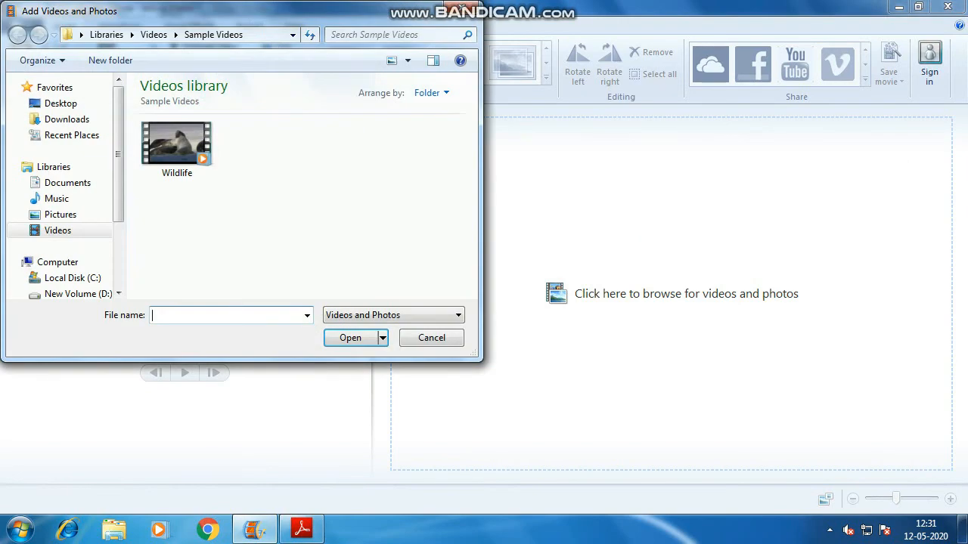
key("Escape")
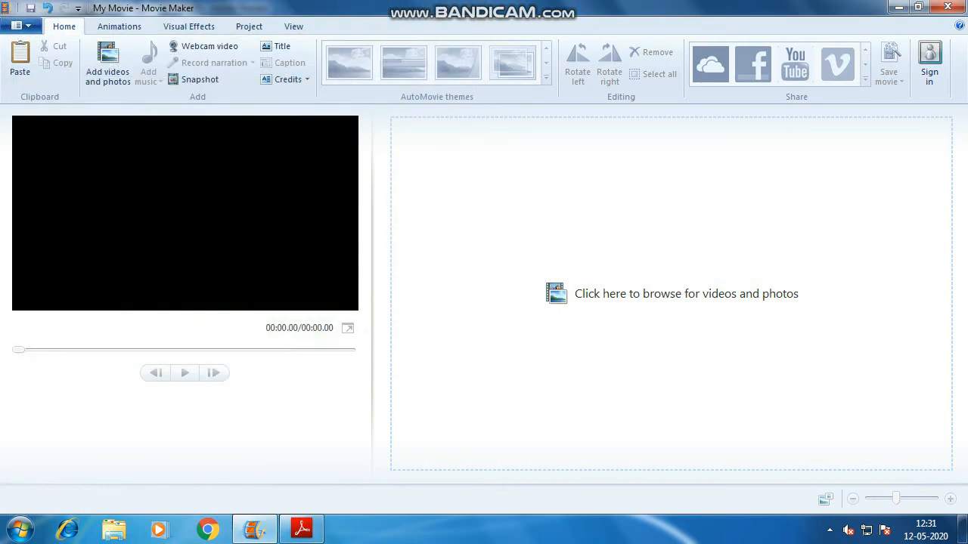
left_click(589, 300)
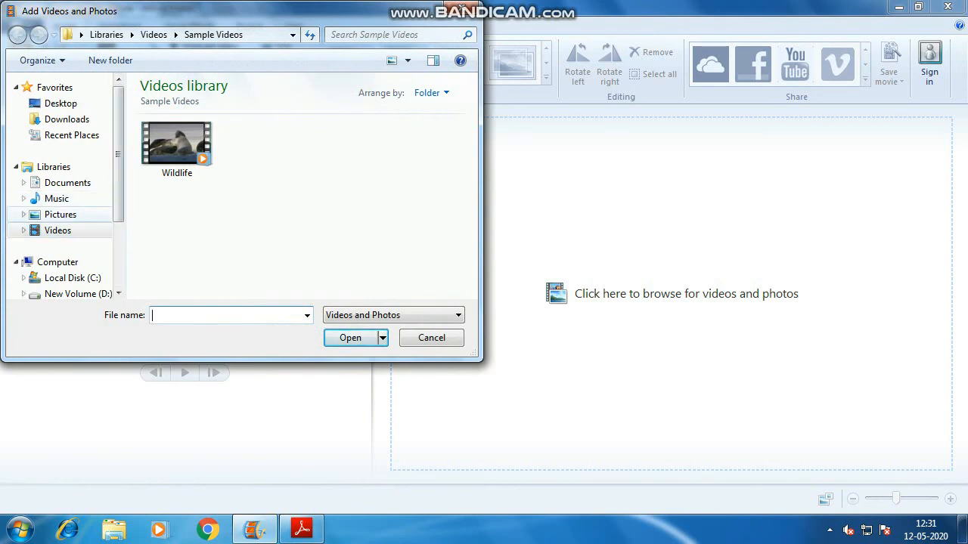
left_click(57, 198)
left_click(60, 214)
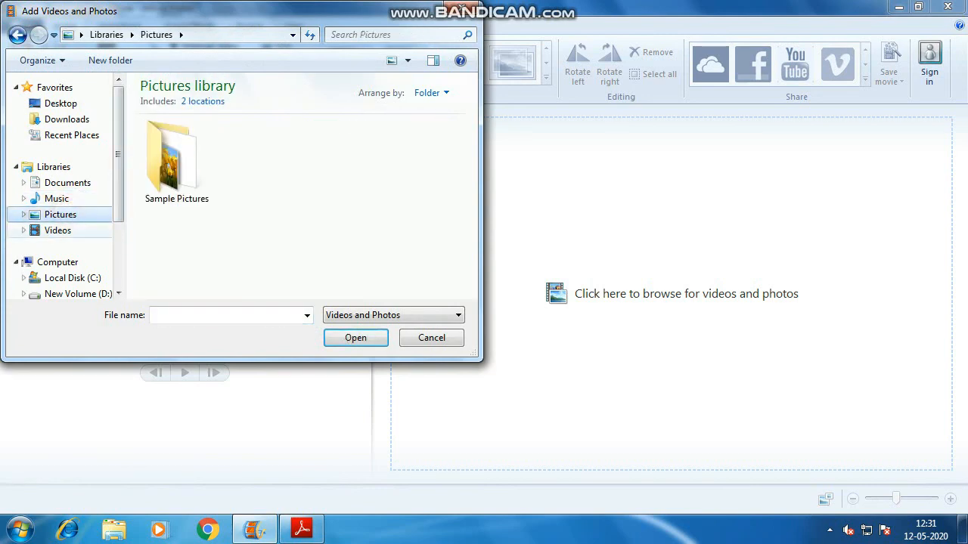
left_click(58, 230)
left_click(60, 214)
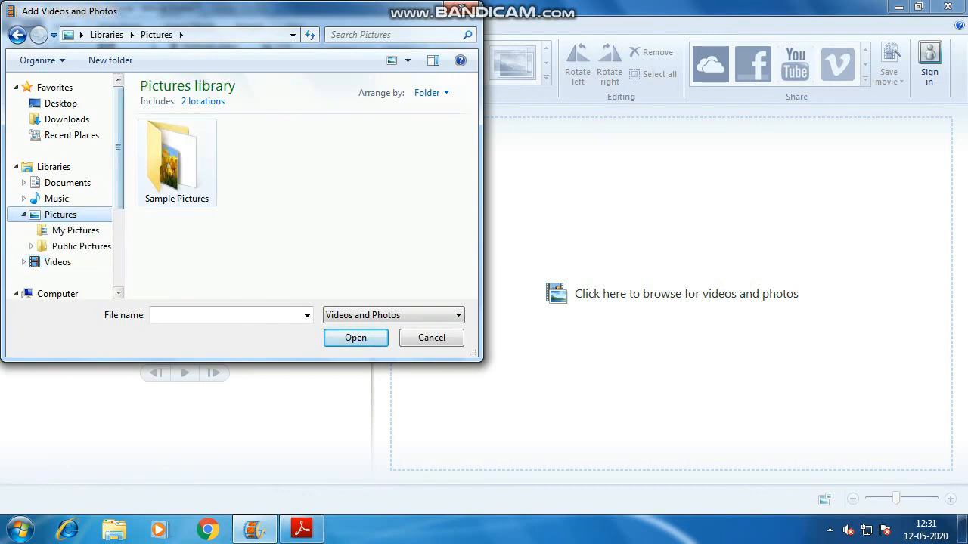
double_click(170, 158)
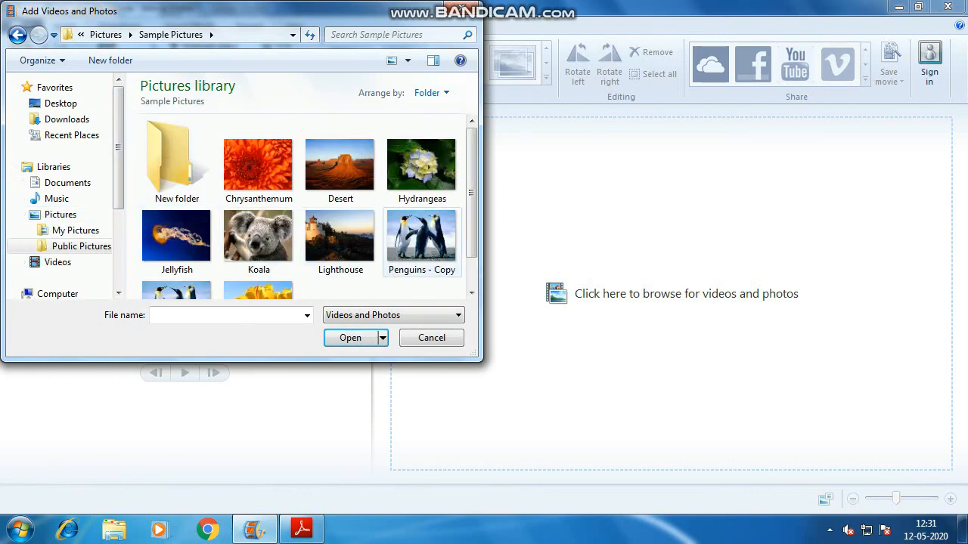
left_click(421, 236)
left_click(422, 164, "ctrl")
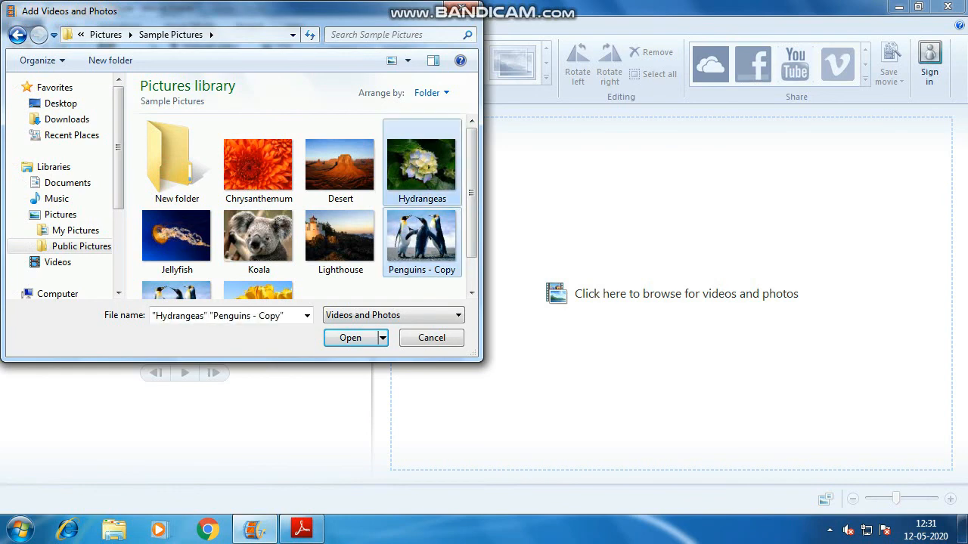
left_click(350, 338)
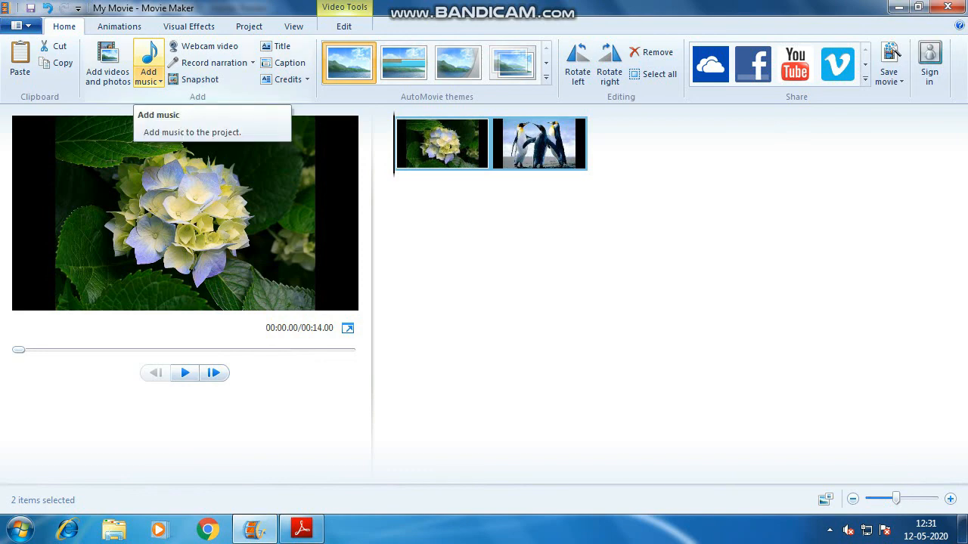
Add the track Maid with the Flaxen Hair from the PC's Sample Music folder to the project
left_click(149, 77)
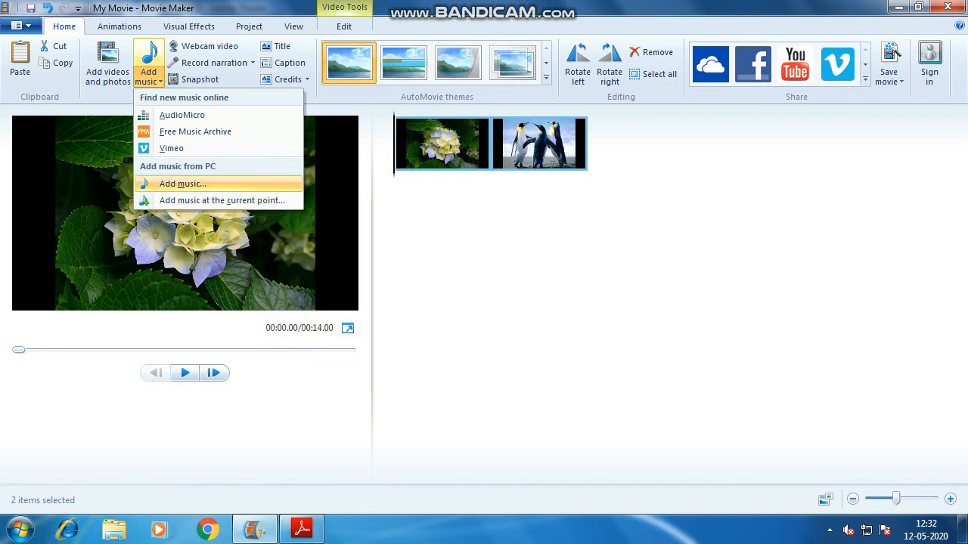
key("Return")
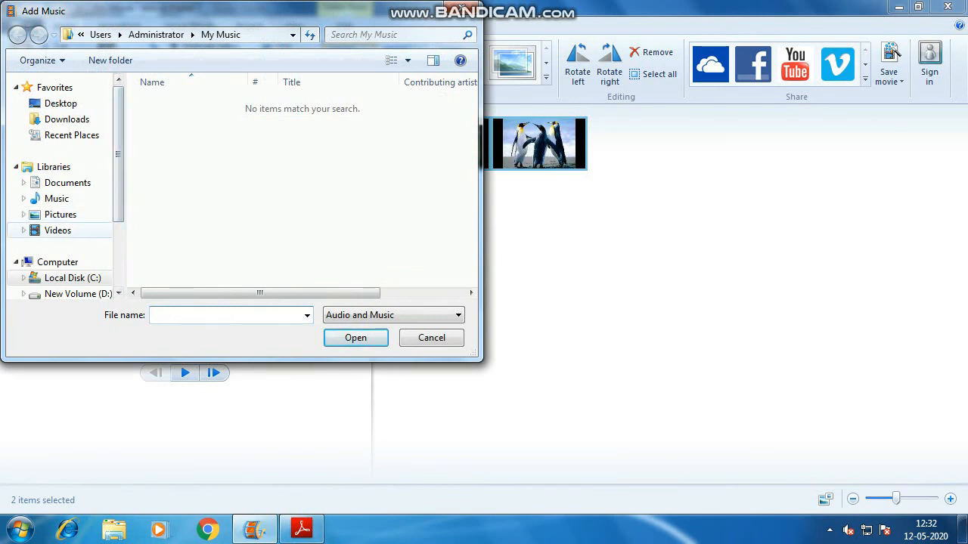
left_click(55, 198)
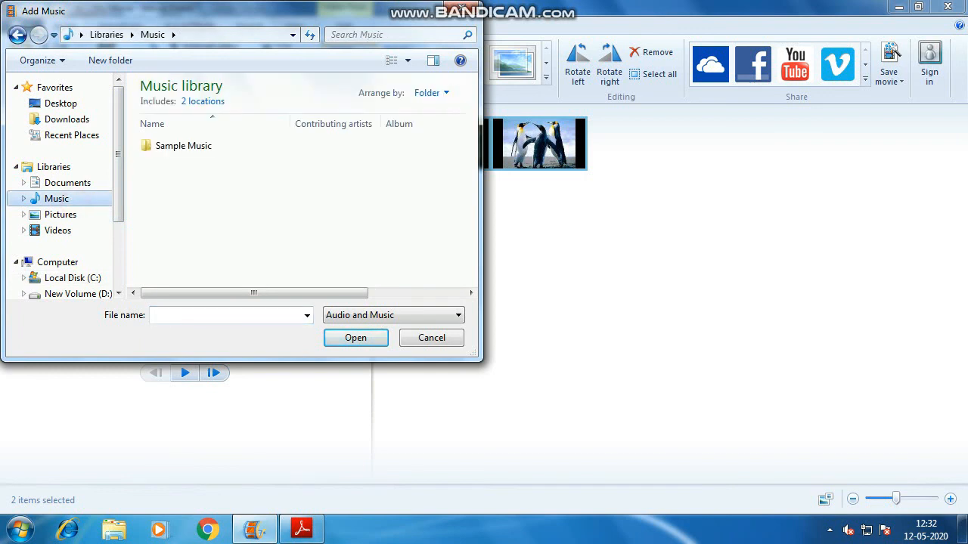
double_click(183, 146)
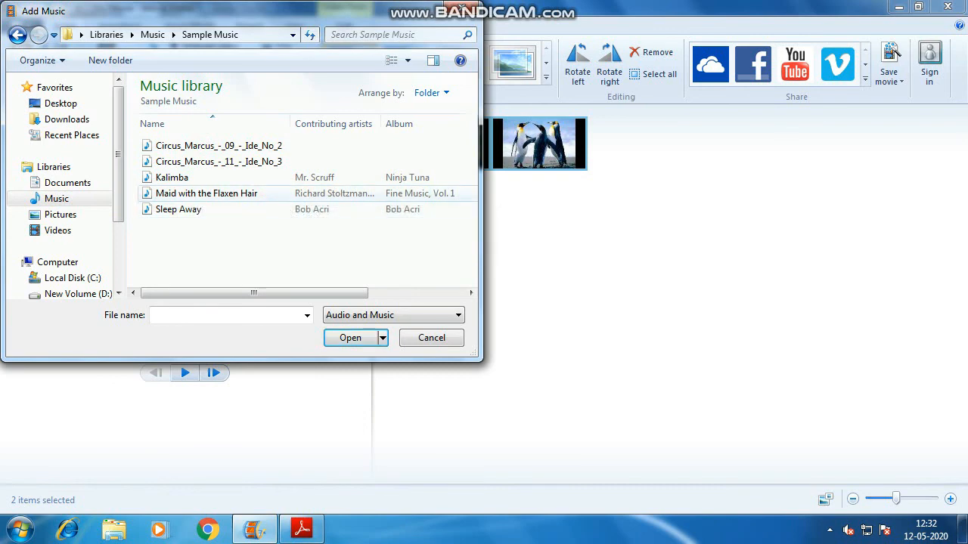
double_click(221, 194)
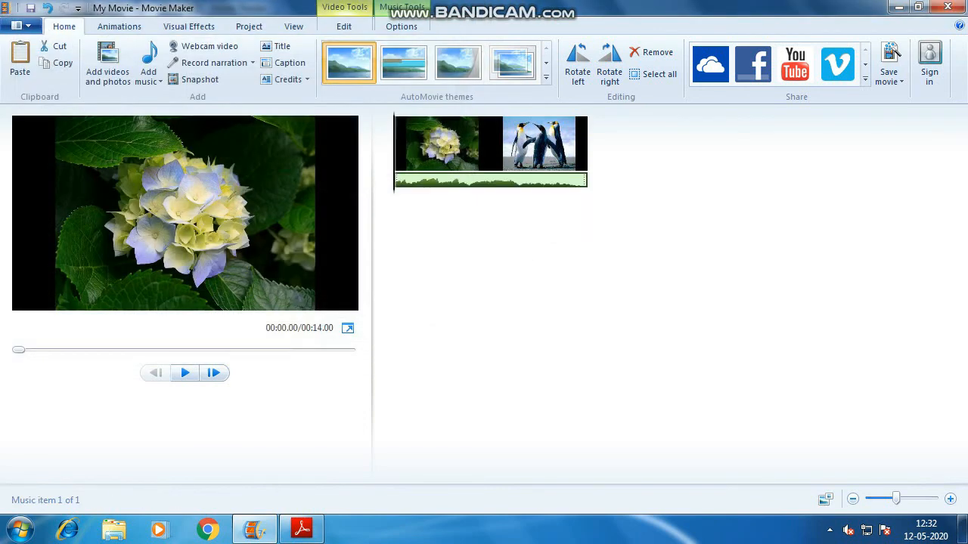
Examine the editing options for the music track and for the Hydrangeas photo on the timeline
left_click(409, 154)
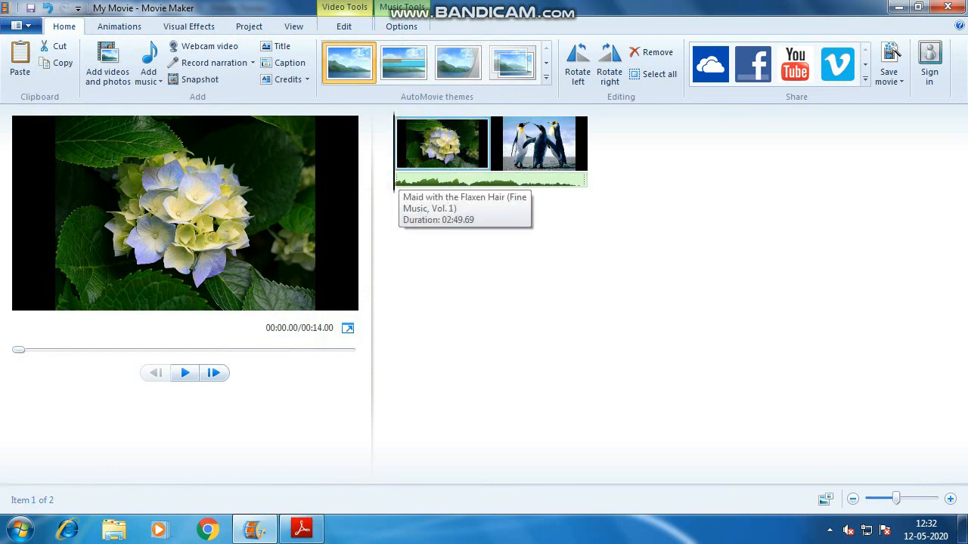
double_click(525, 179)
left_click(421, 158)
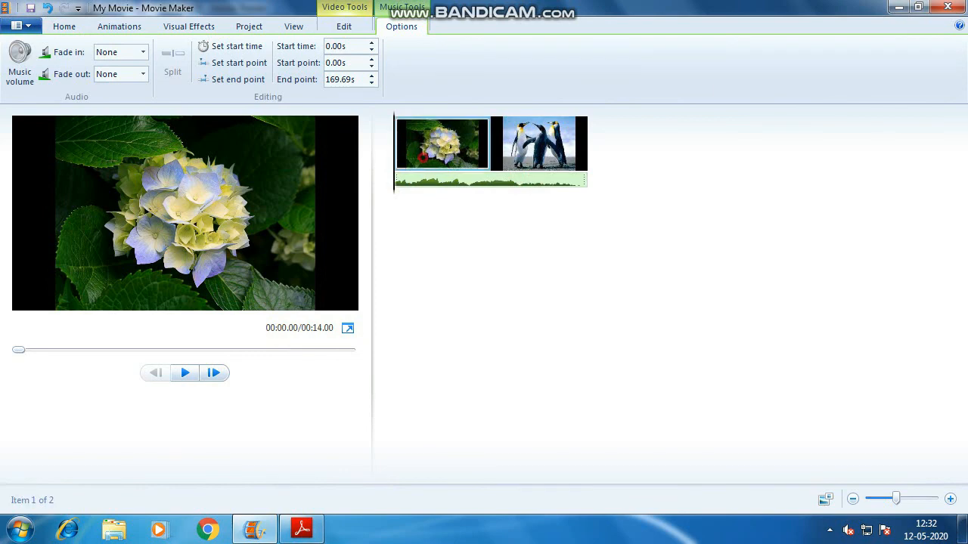
left_click(423, 158)
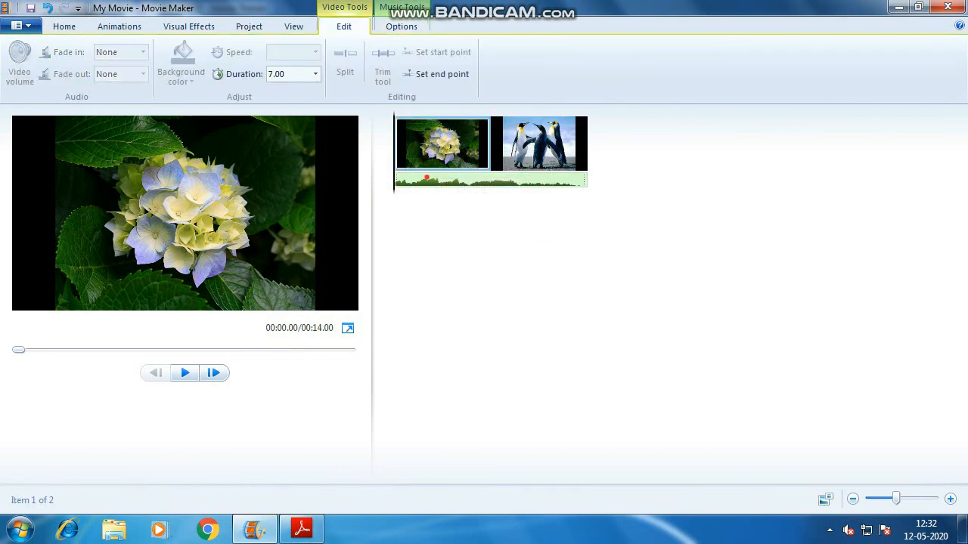
left_click(418, 179)
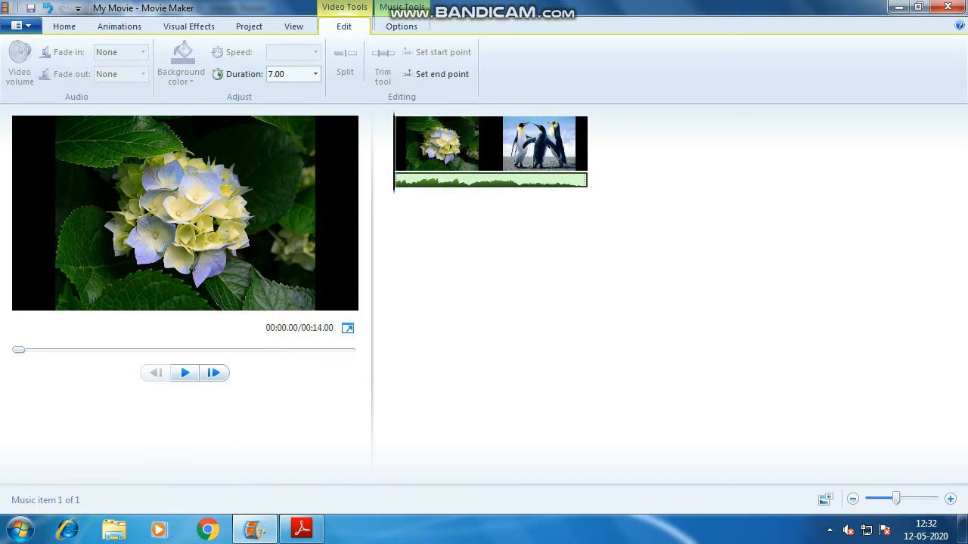
Play the movie preview of the two photos with the background music
key("alt+Tab")
key("alt+Tab")
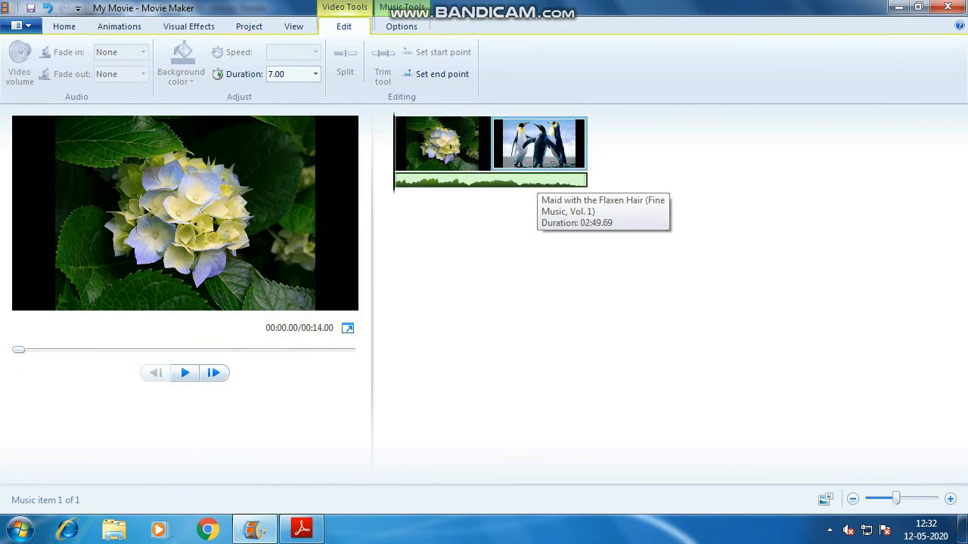
left_click(185, 373)
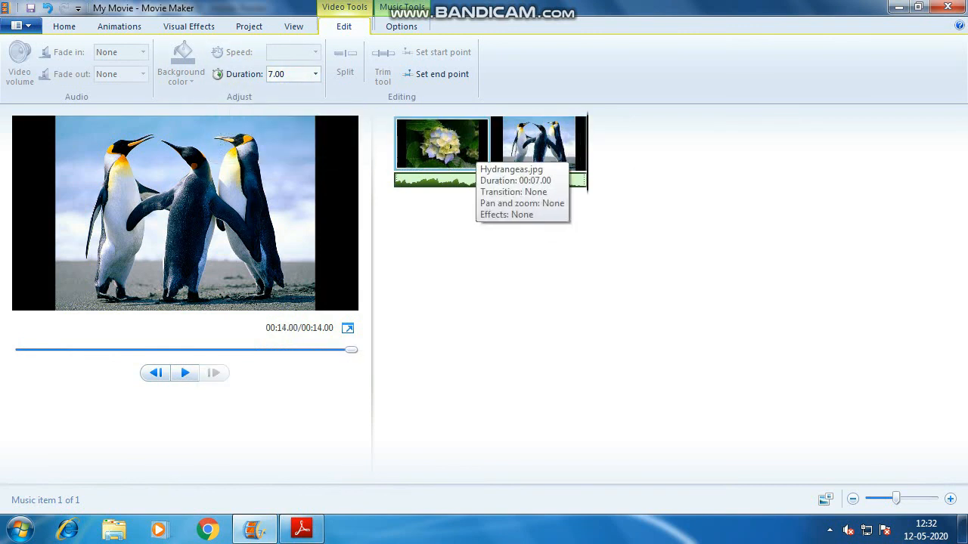
Compare the Hydrangeas photo's duration and edit settings with the music track's options
left_click(451, 145)
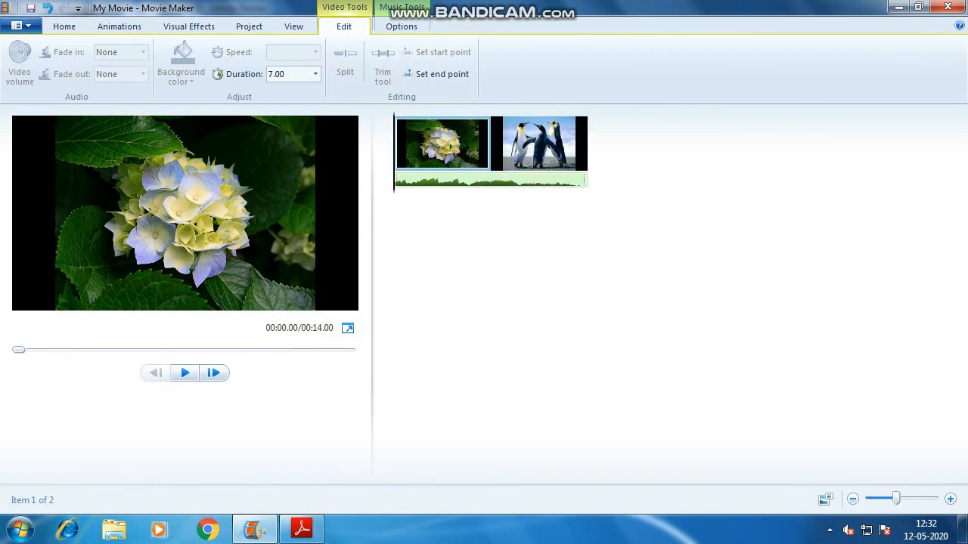
left_click(291, 73)
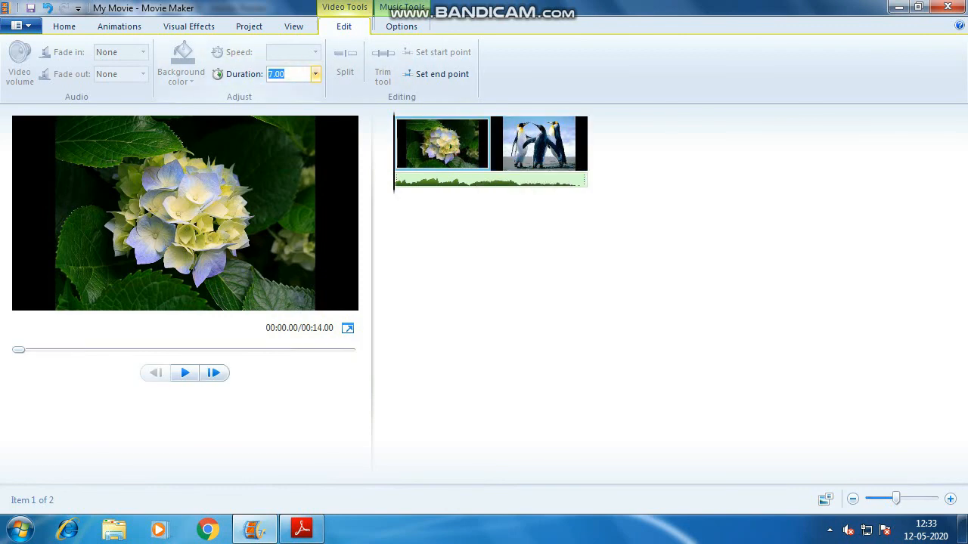
left_click(452, 141)
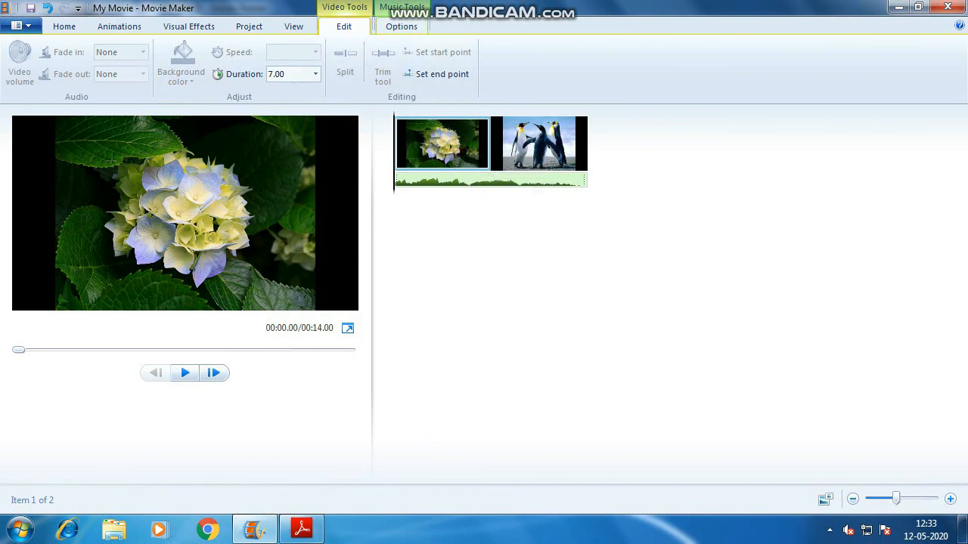
left_click(401, 27)
left_click(344, 27)
left_click(401, 27)
left_click(344, 26)
mouse_move(443, 162)
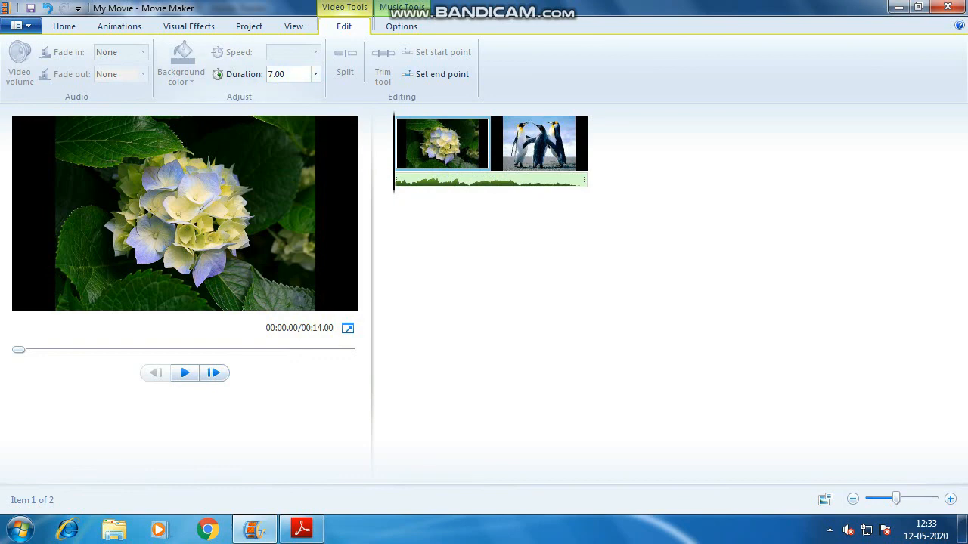
Set the Hydrangeas photo's duration to 60 seconds
left_click(315, 74)
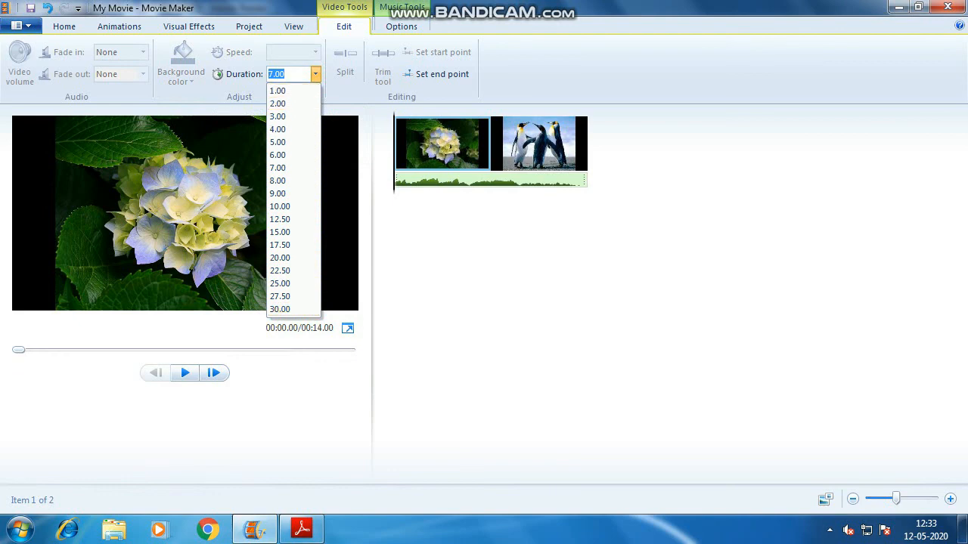
left_click(304, 74)
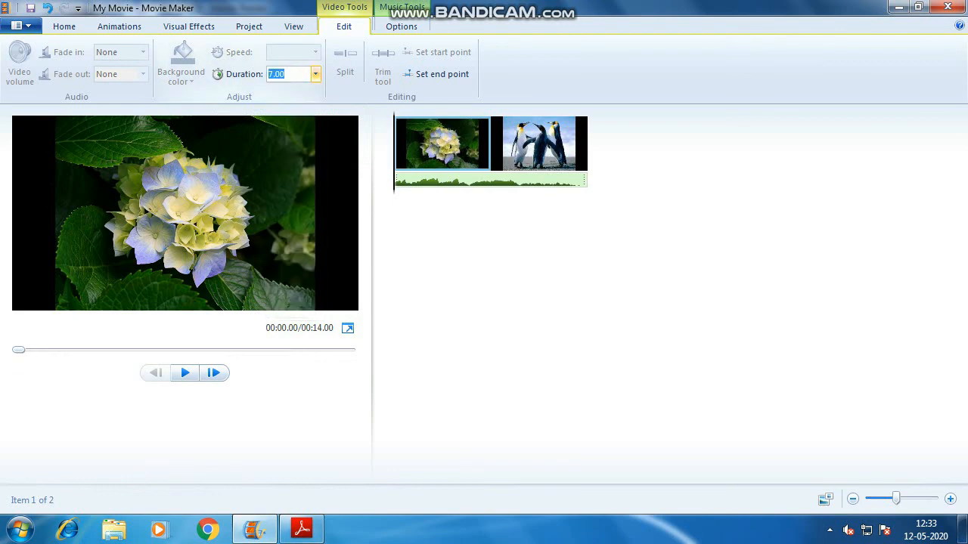
type("60")
key("Return")
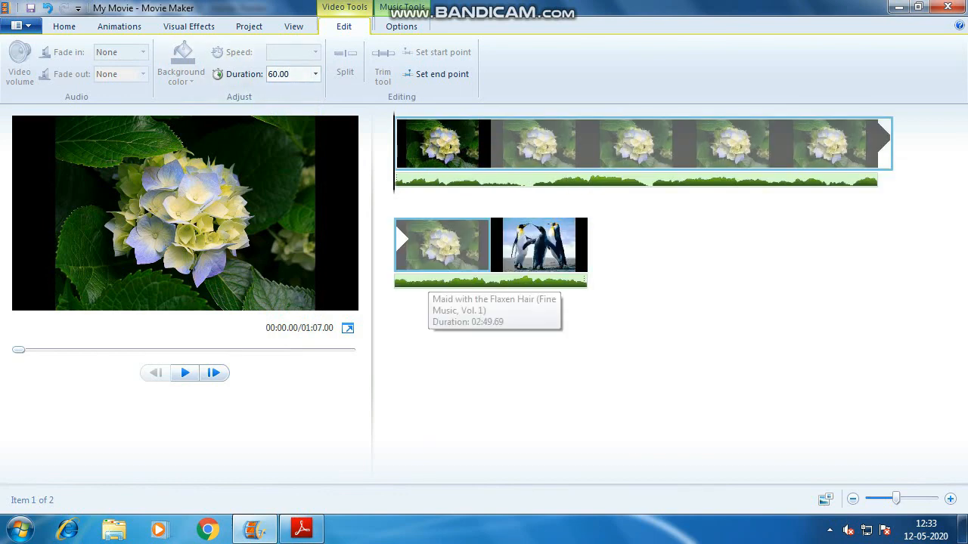
Preview the movie from its start and across the change from the Hydrangeas photo to the Penguins photo, ending with playback paused
left_click(446, 183)
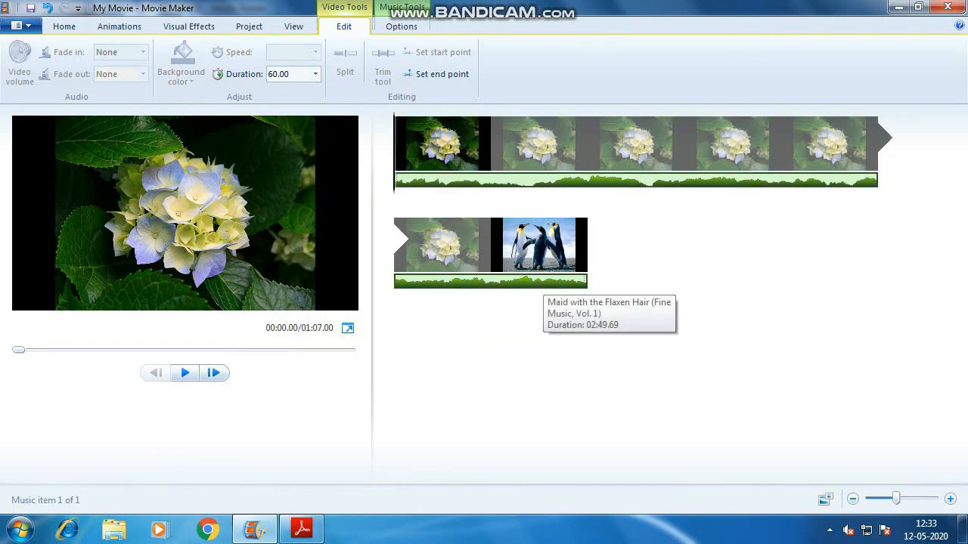
left_click(395, 249)
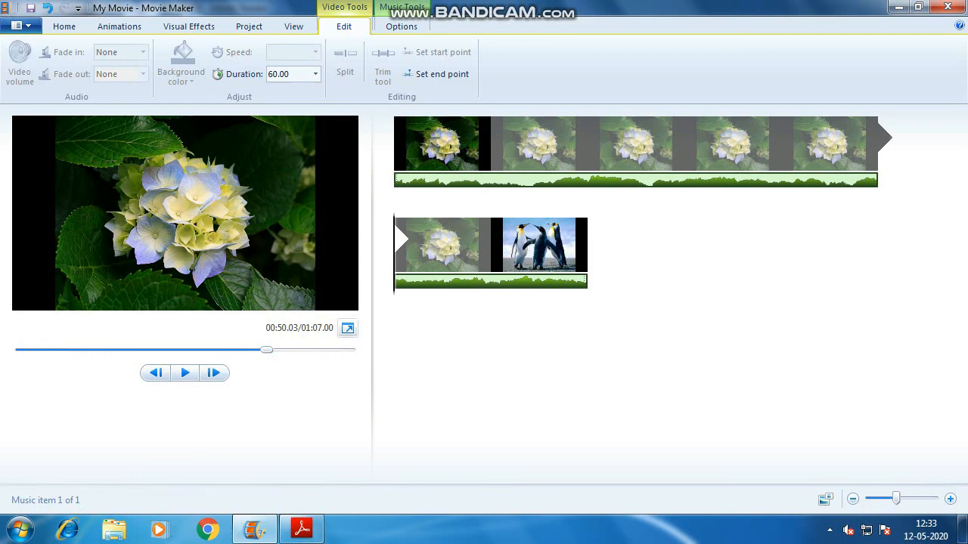
left_click(185, 372)
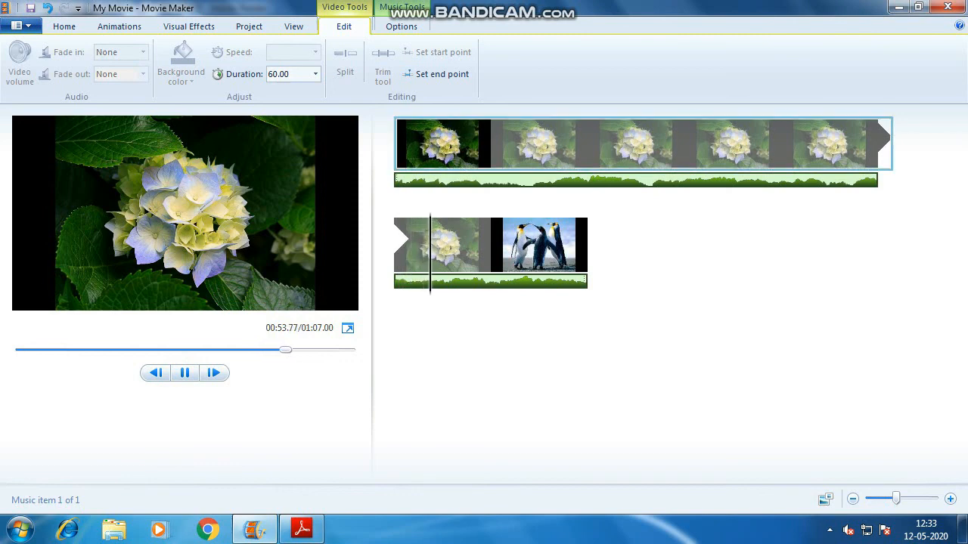
key("Home")
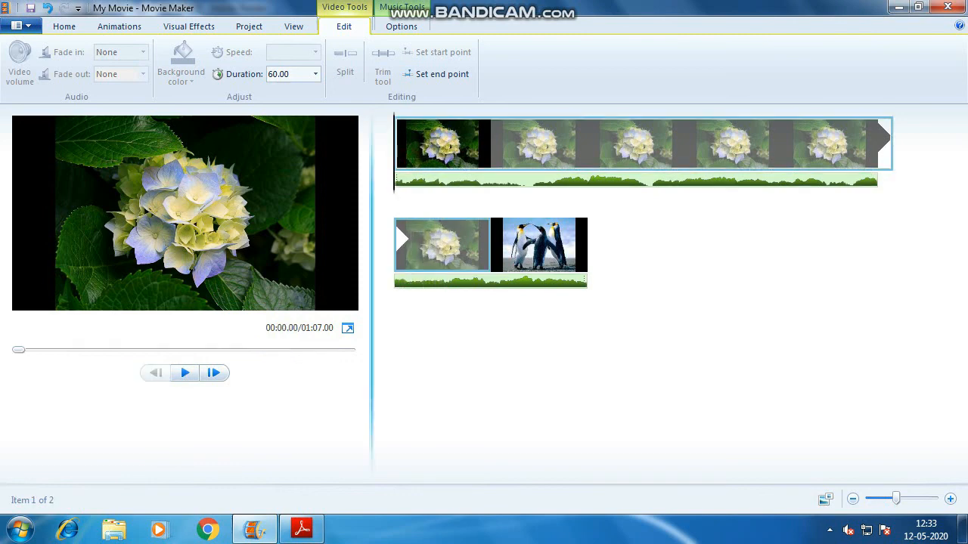
key("space")
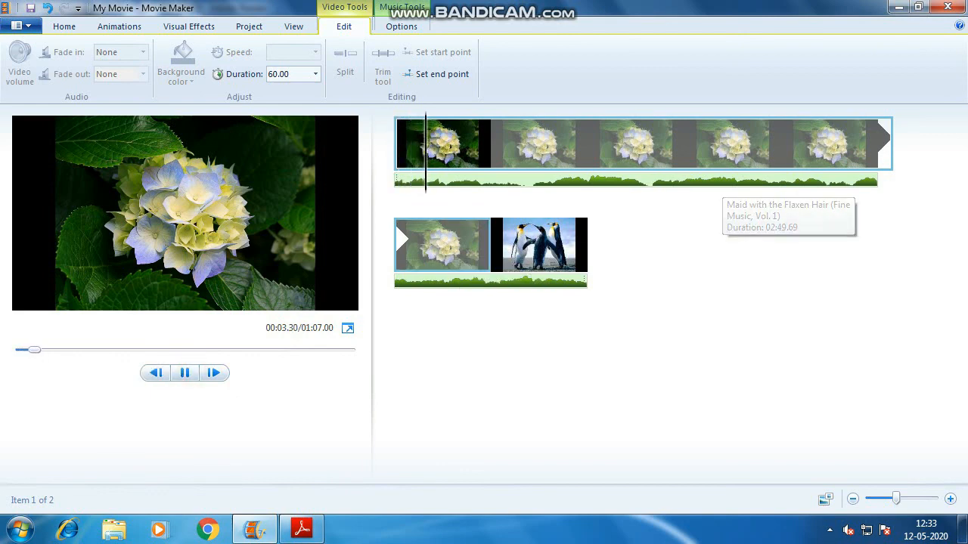
left_click(185, 372)
left_click(185, 372)
left_click(396, 246)
left_click(185, 372)
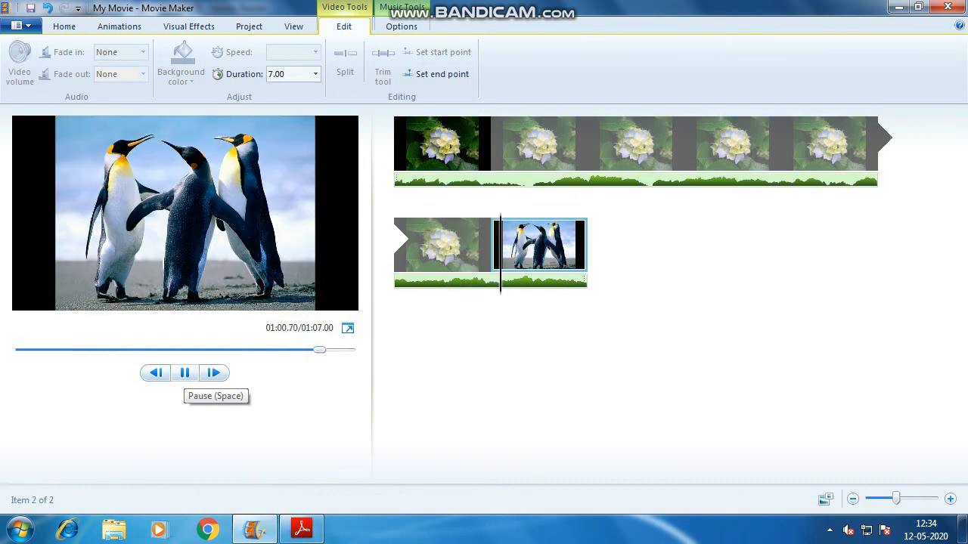
left_click(184, 373)
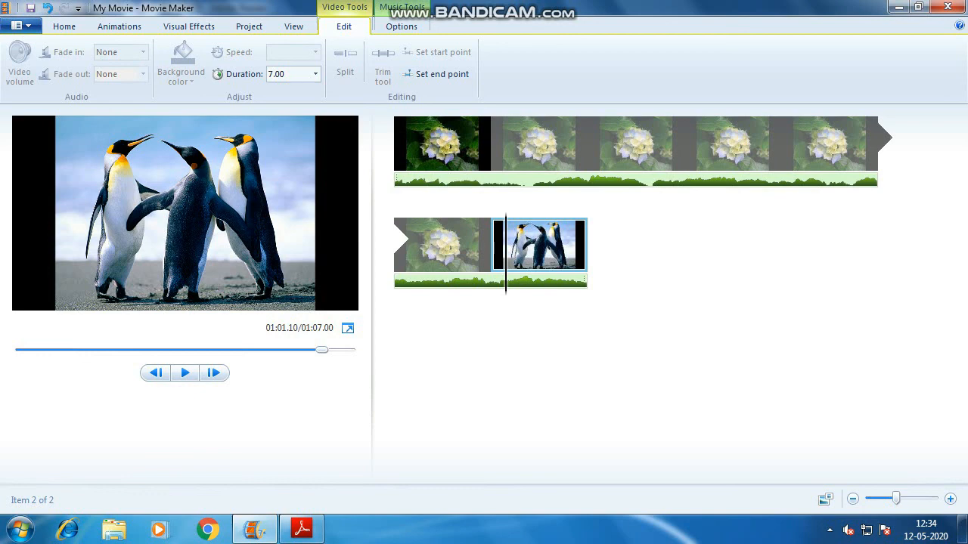
Check the option for adding a sound file from the computer, and try to record a narration for the movie
left_click(65, 26)
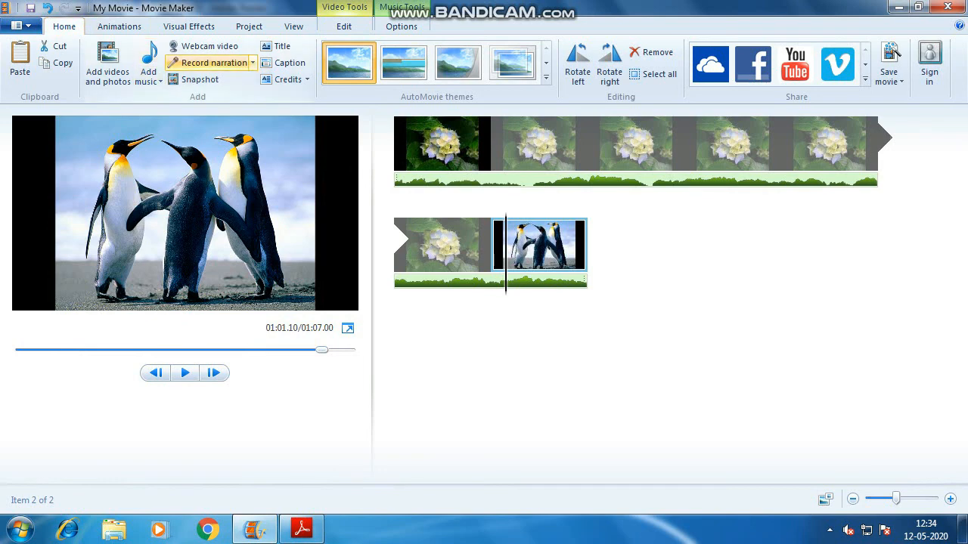
left_click(253, 62)
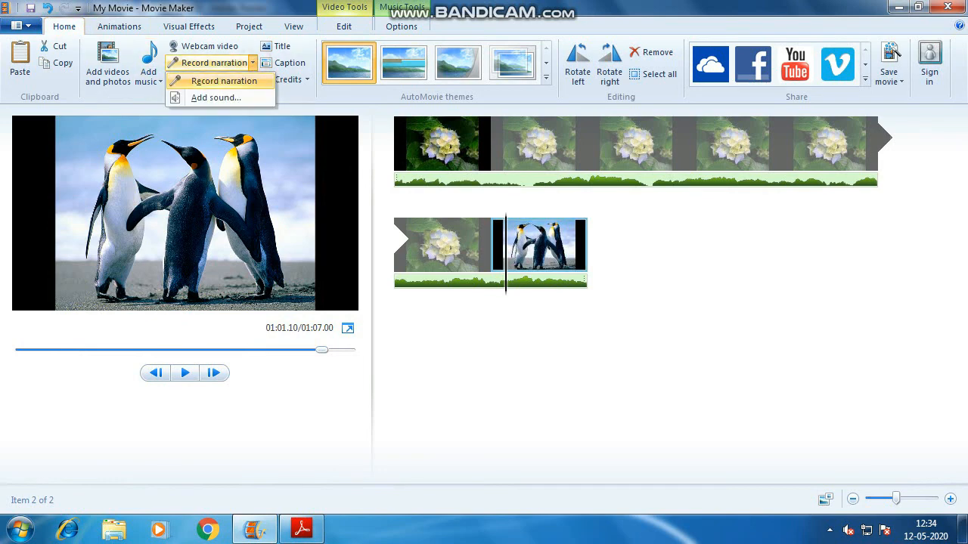
left_click(216, 97)
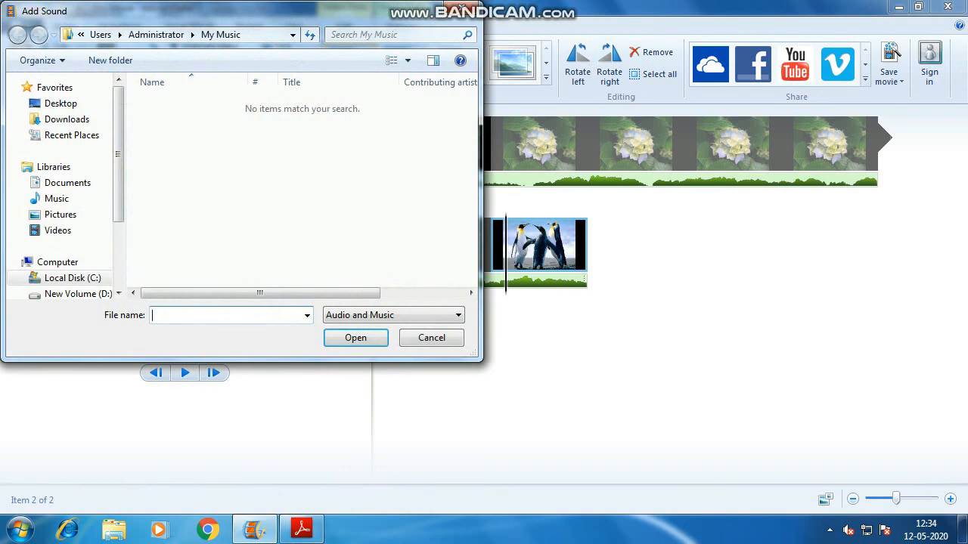
left_click(463, 8)
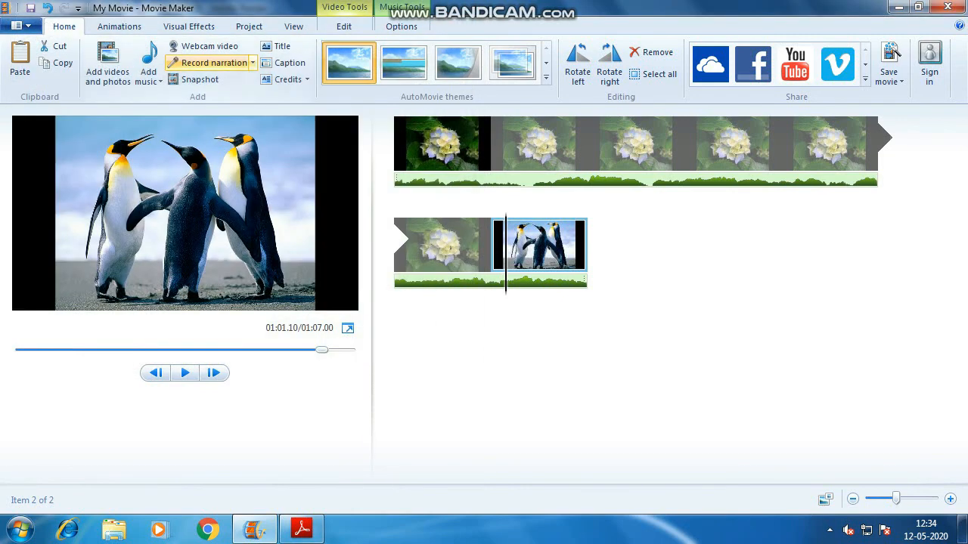
left_click(209, 62)
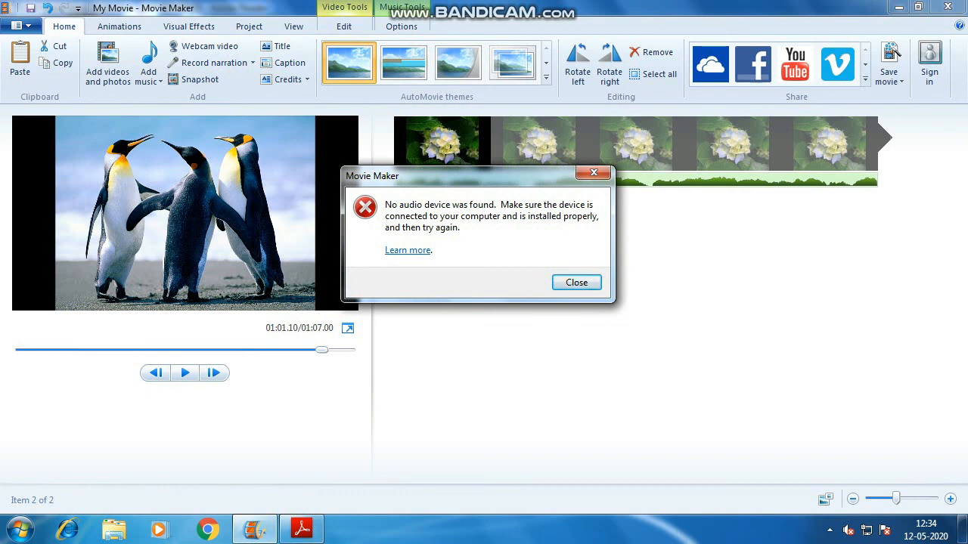
left_click(570, 283)
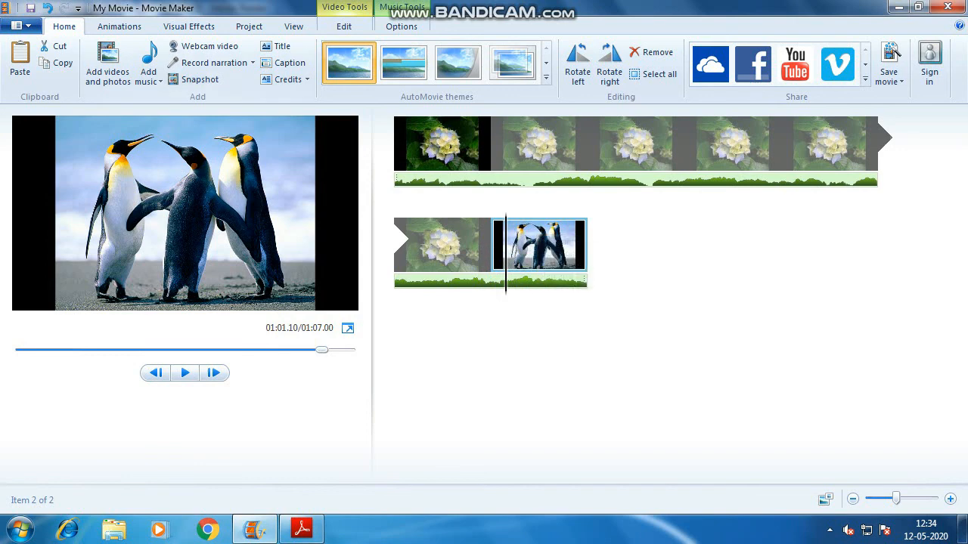
Examine the online and PC sources for adding music, and return the playhead to the start of the movie
left_click(148, 75)
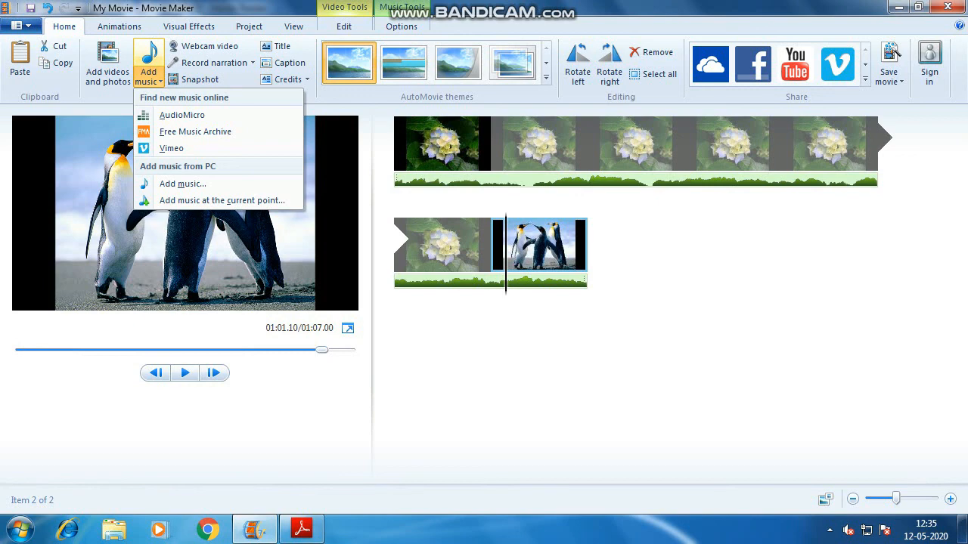
left_click(501, 340)
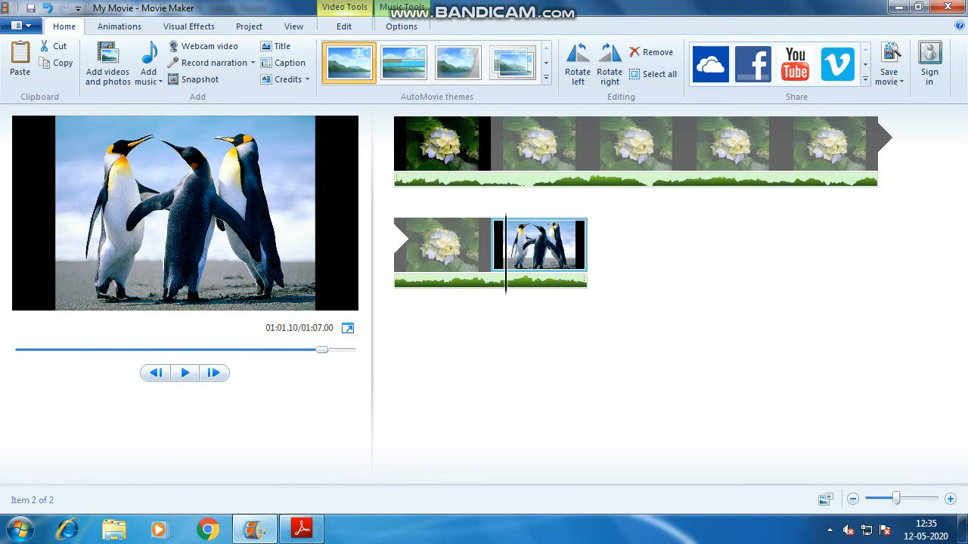
key("Home")
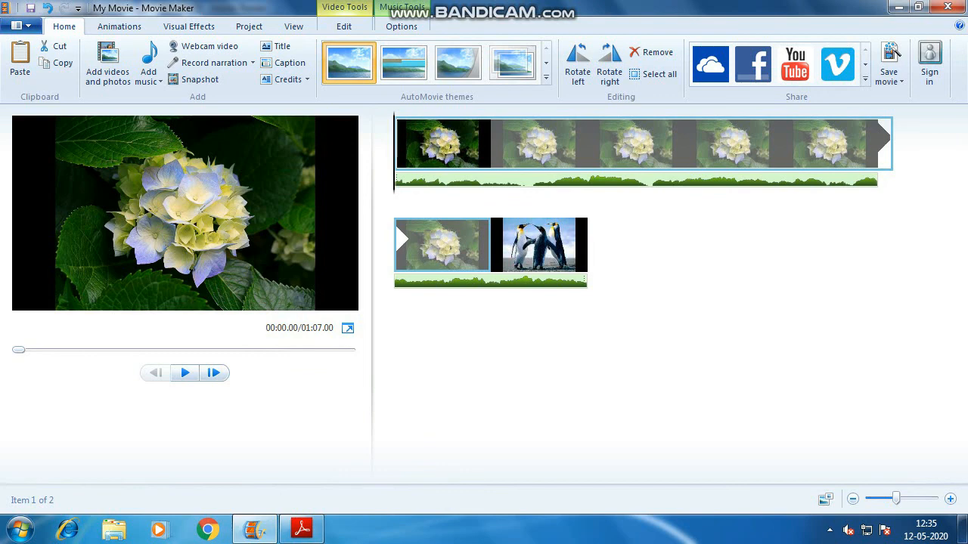
Read the feature descriptions in the Adobe Reader lesson, and check the commands available for the Hydrangeas clip in Movie Maker
key("alt+Tab")
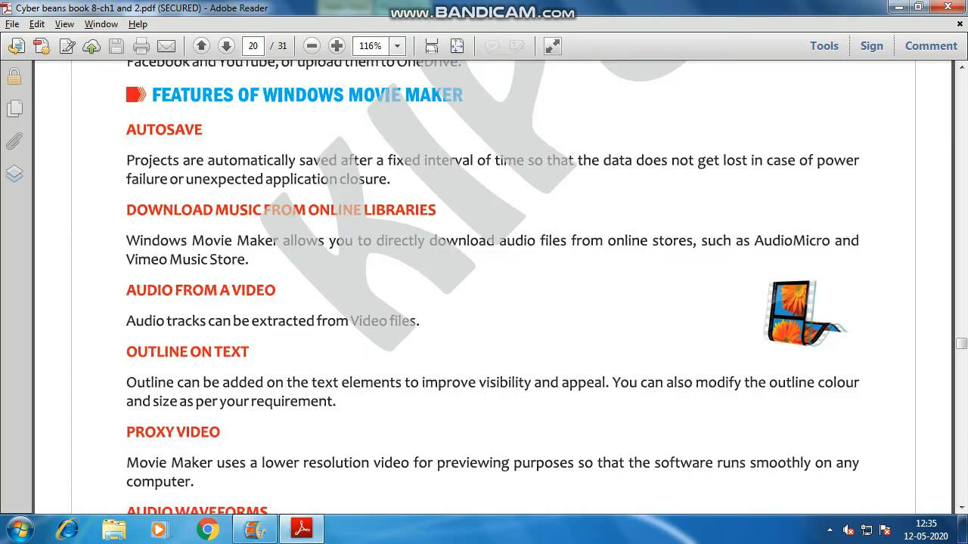
scroll(492, 290, "down", 2)
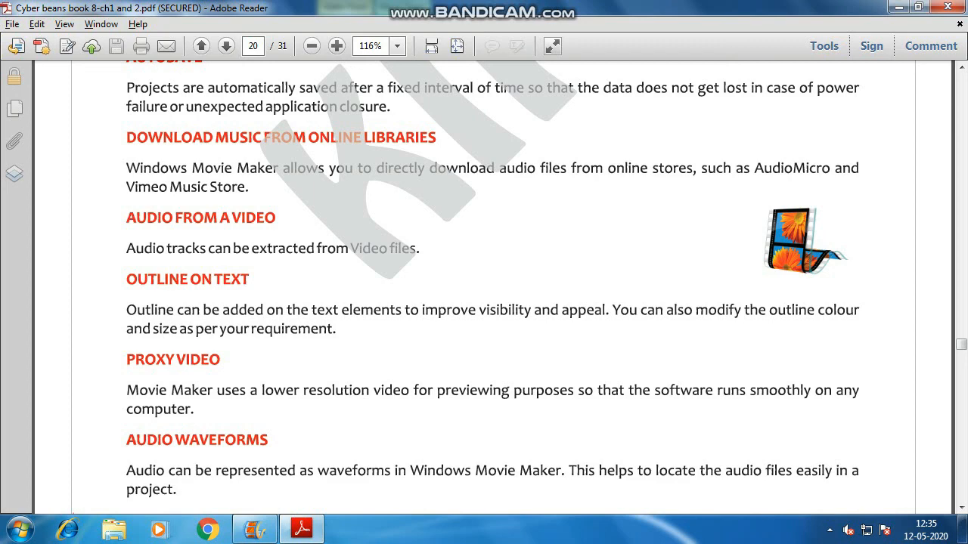
key("alt+Tab")
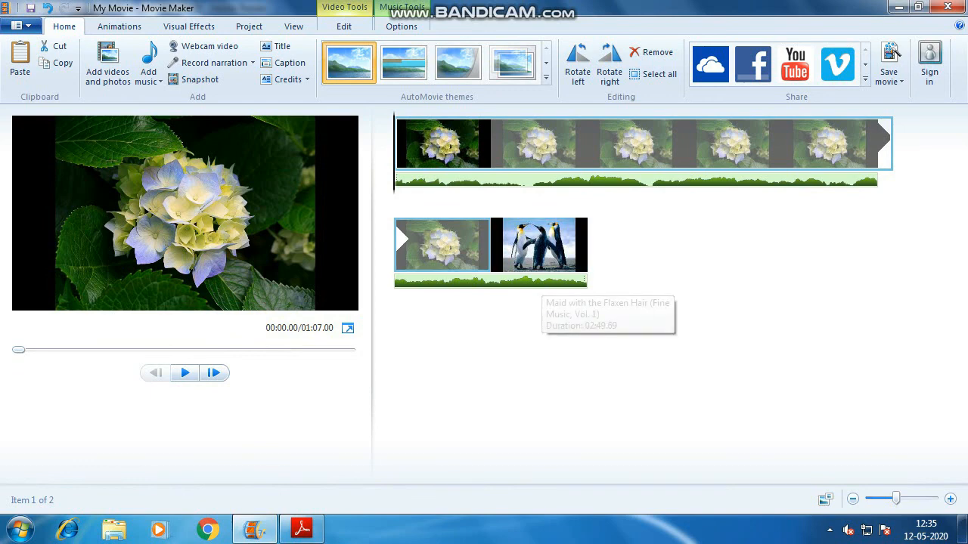
right_click(621, 151)
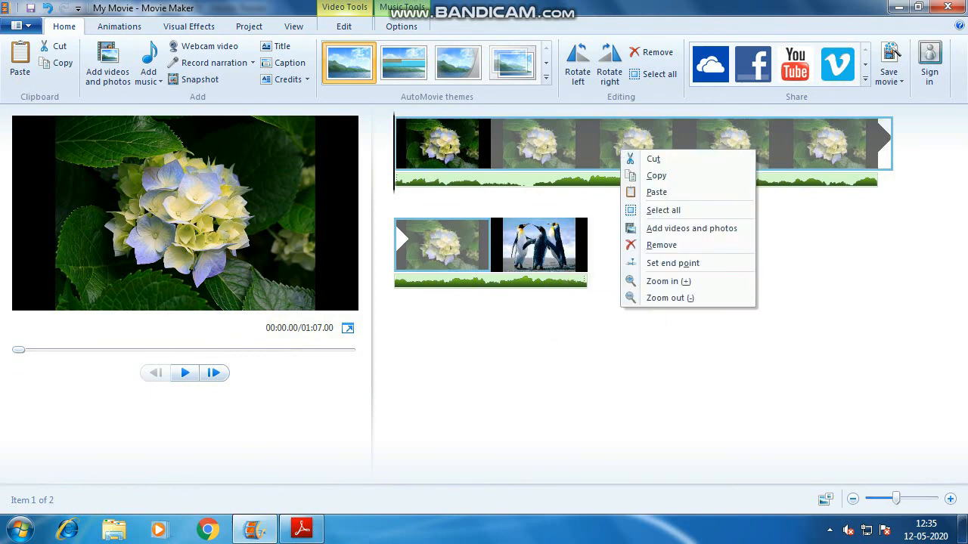
left_click(609, 235)
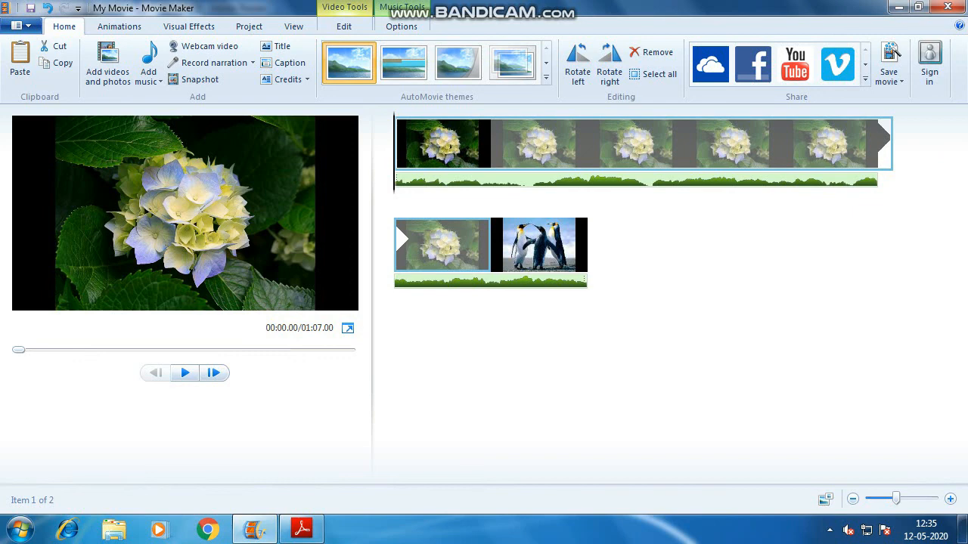
Read the Movie Maker features from Autosave to Audio Waveforms in the Adobe Reader lesson, comparing them with the Movie Maker project
key("alt+Tab")
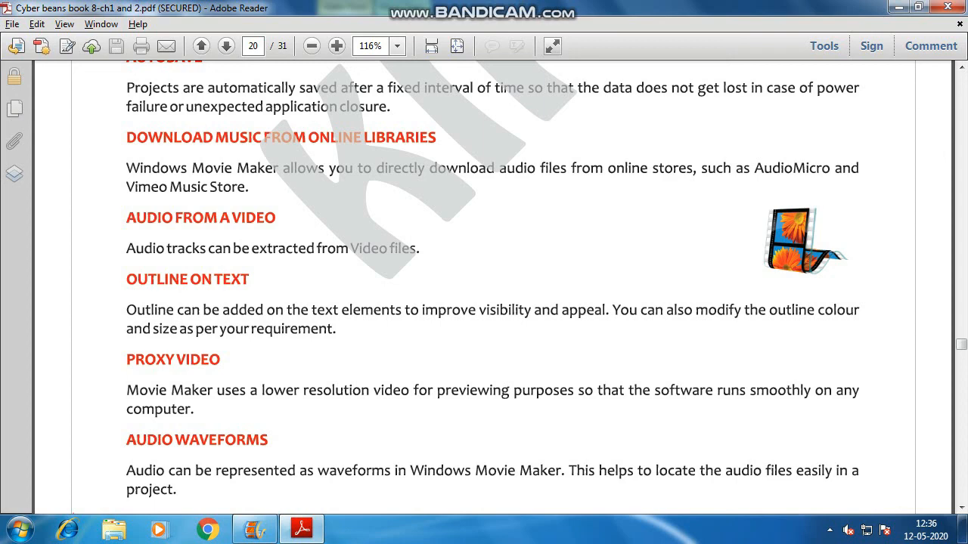
scroll(492, 287, "up", 4)
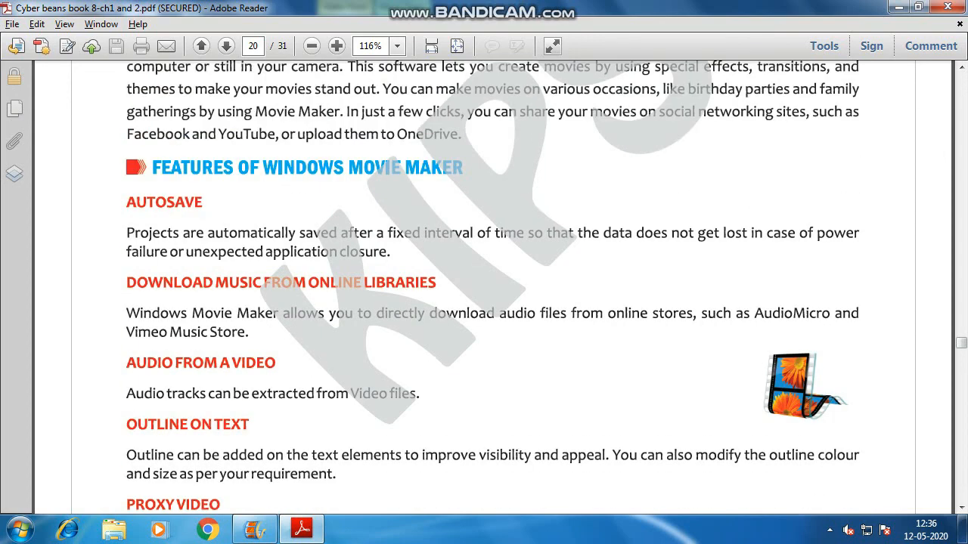
scroll(539, 397, "down", 4)
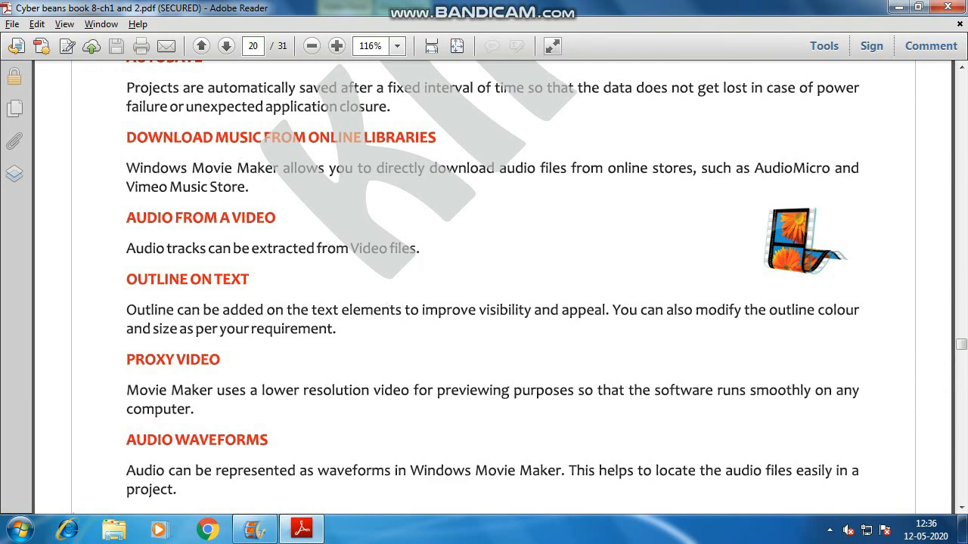
key("alt+Tab")
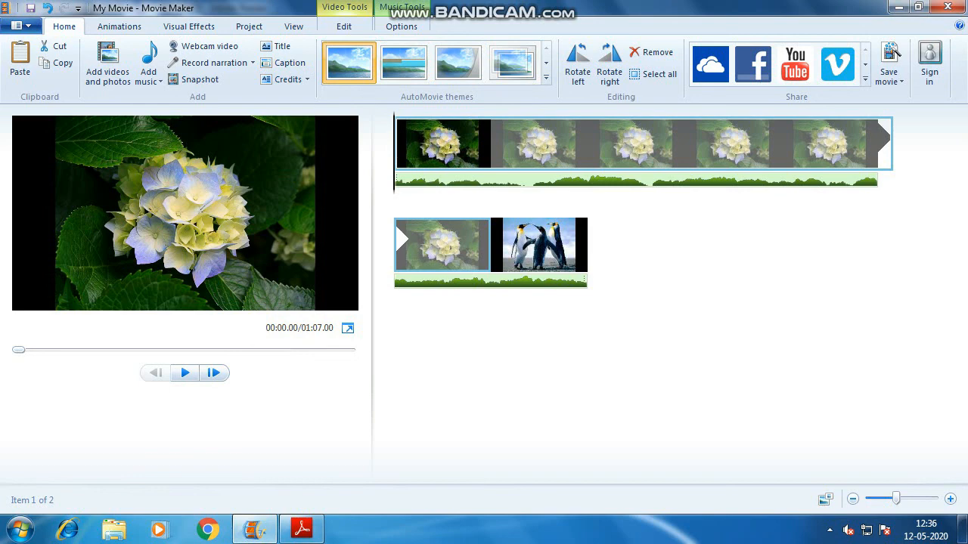
key("alt+Tab")
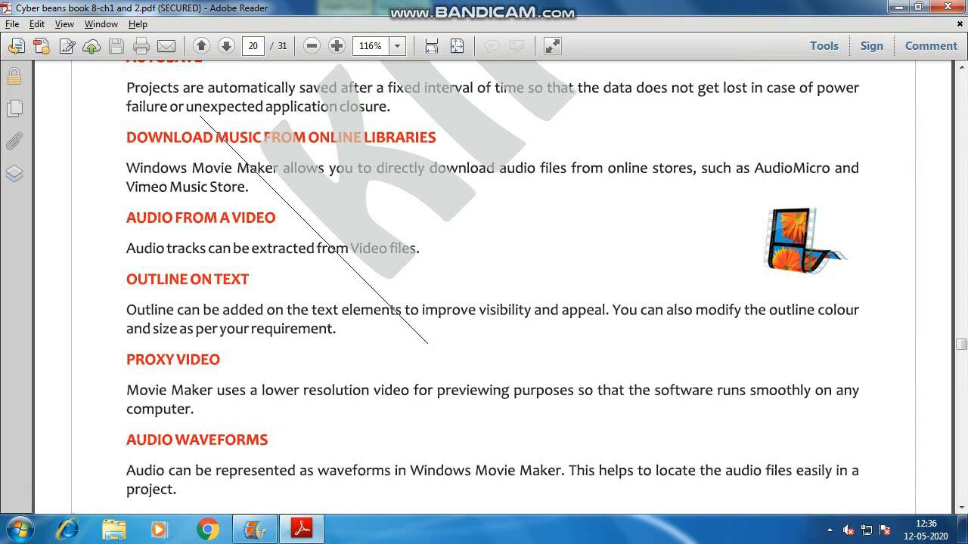
Switch to Movie Maker, add a title before the Hydrangeas photo, and clear its default text
key("alt+Tab")
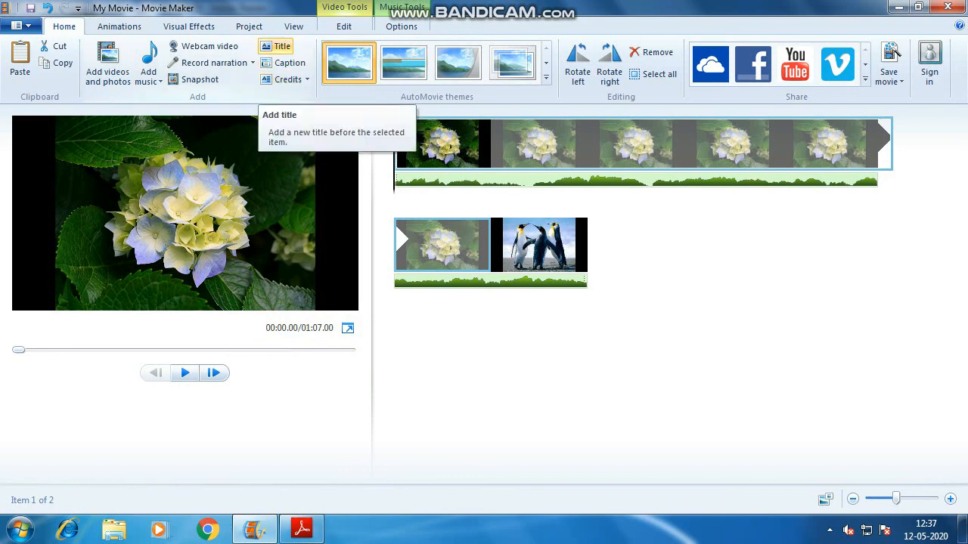
left_click(278, 47)
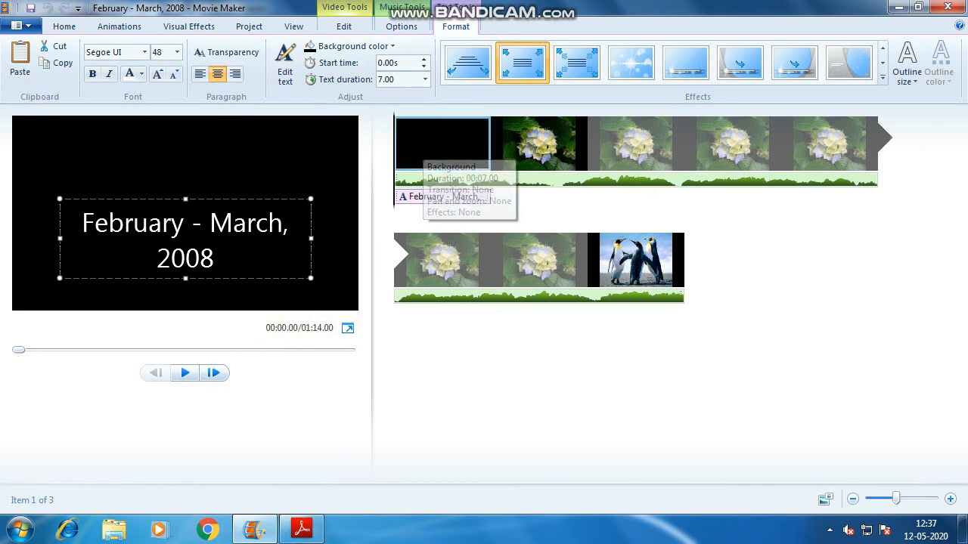
left_click(217, 258)
key("BackSpace")
key("BackSpace")
key("BackSpace")
key("BackSpace")
key("BackSpace")
key("BackSpace")
key("BackSpace")
key("BackSpace")
key("BackSpace")
key("BackSpace")
key("BackSpace")
key("BackSpace")
key("BackSpace")
key("BackSpace")
key("BackSpace")
key("BackSpace")
key("BackSpace")
key("BackSpace")
key("BackSpace")
key("BackSpace")
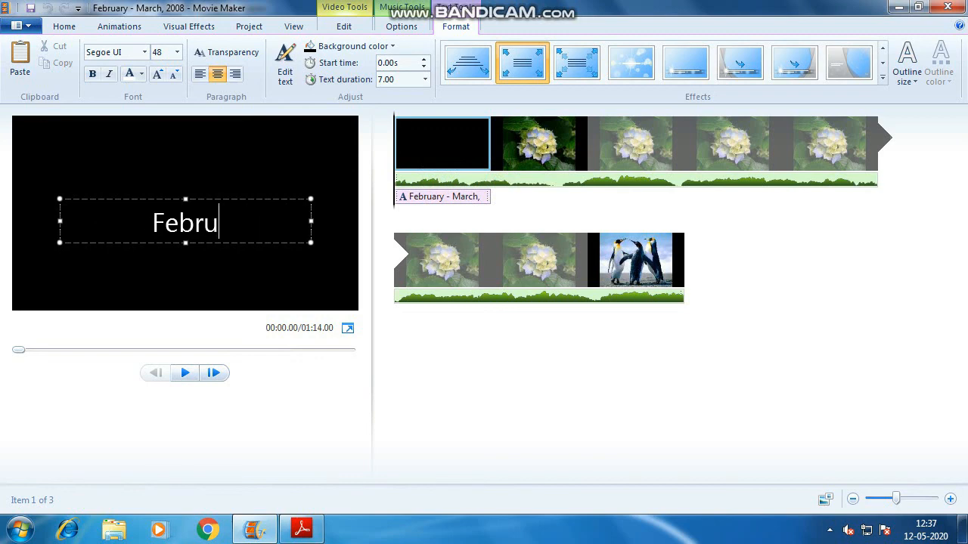
key("BackSpace")
key("BackSpace")
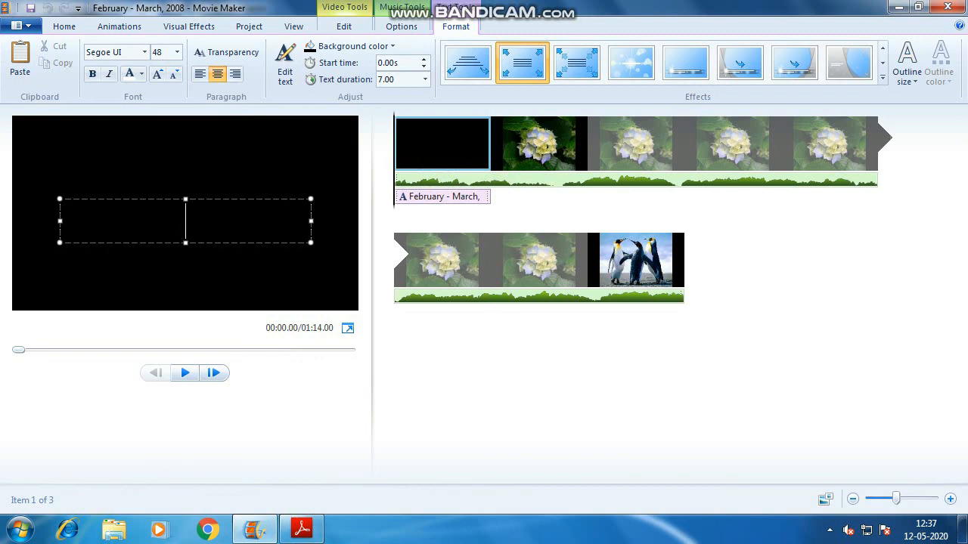
Enter "DHARMA PRODUCTIONS" as the title text, correcting any spelling mistakes
type("DHAR")
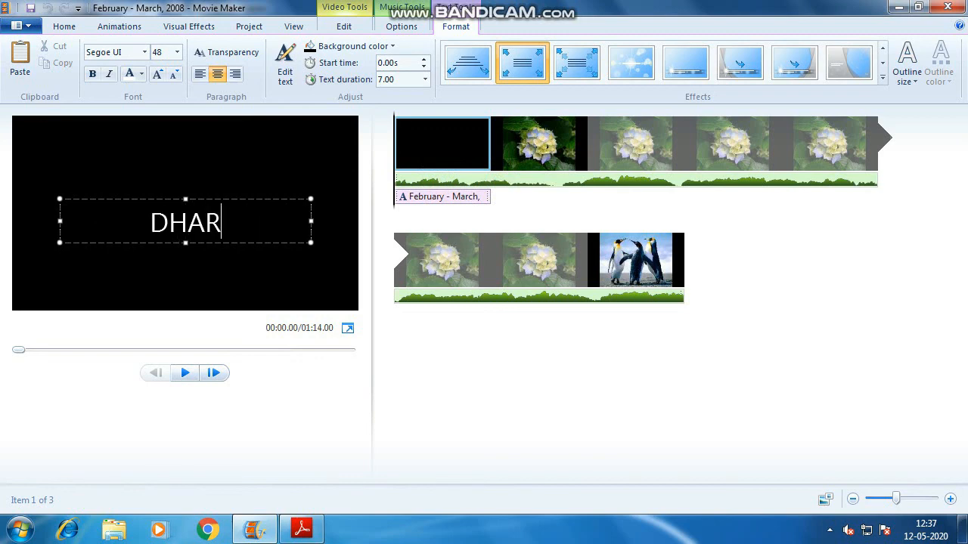
type("MA PRODUTC")
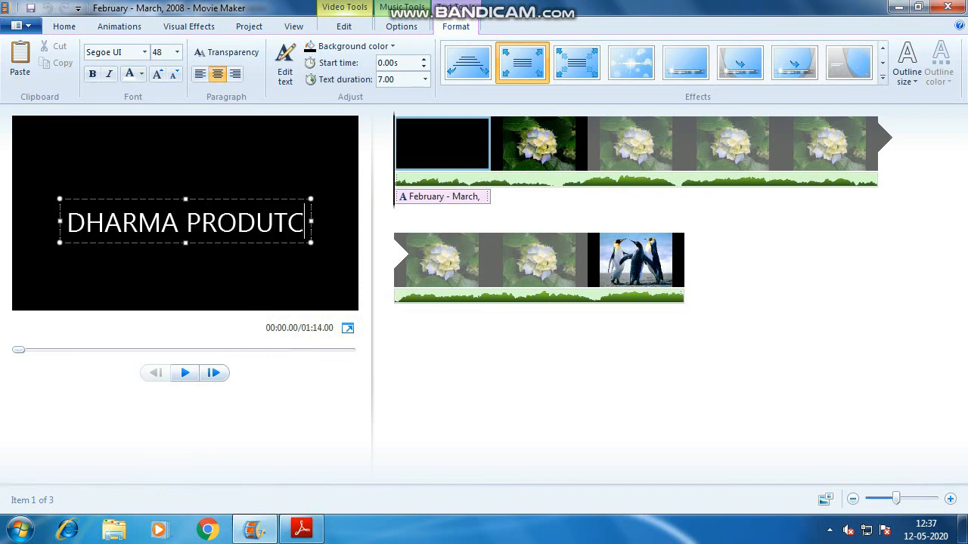
type("TIONS")
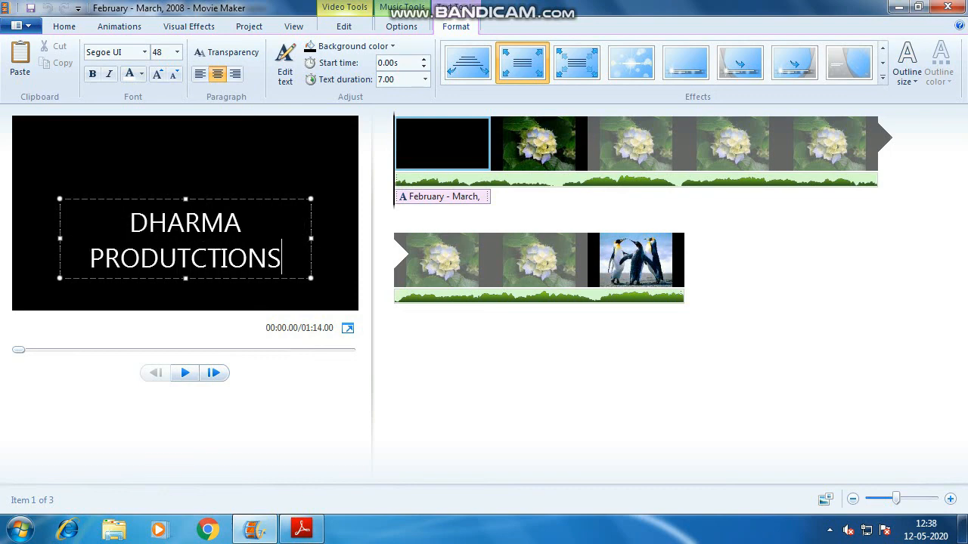
key("Left")
key("Left")
key("Left")
key("Left")
key("Left")
key("Left")
key("BackSpace")
type("\\")
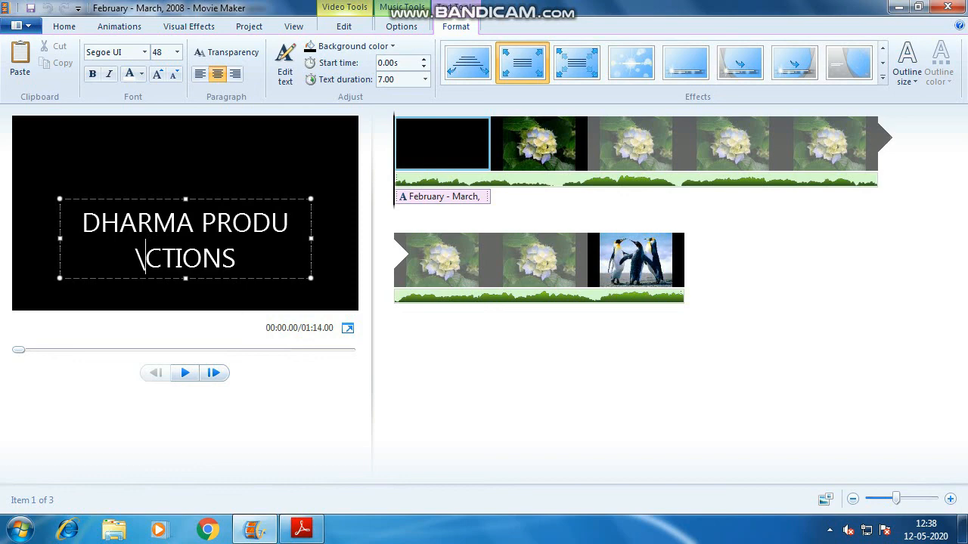
key("BackSpace")
key("Right")
key("Right")
key("Right")
key("Right")
key("Right")
key("Right")
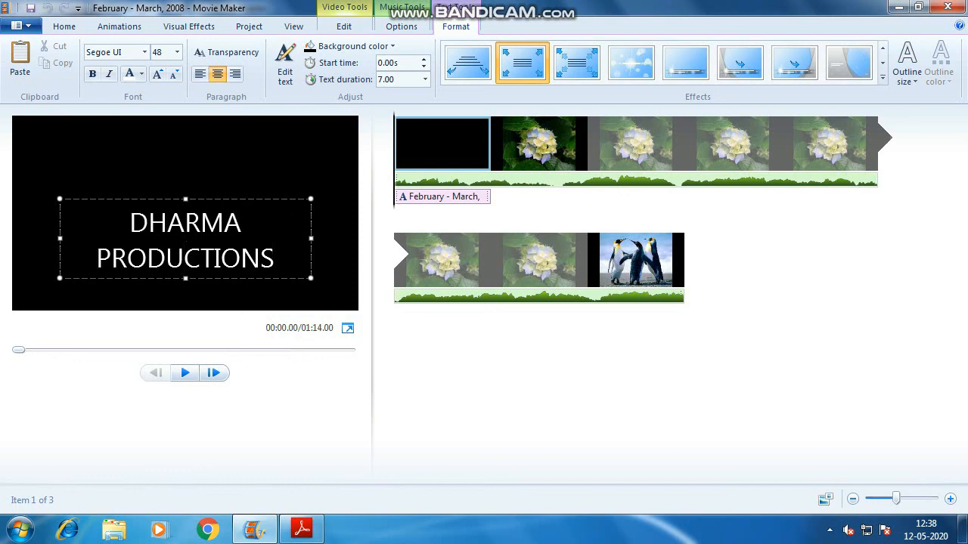
Finish the title text and add the caption "FLOWERS" to the Hydrangeas photo
left_click(398, 335)
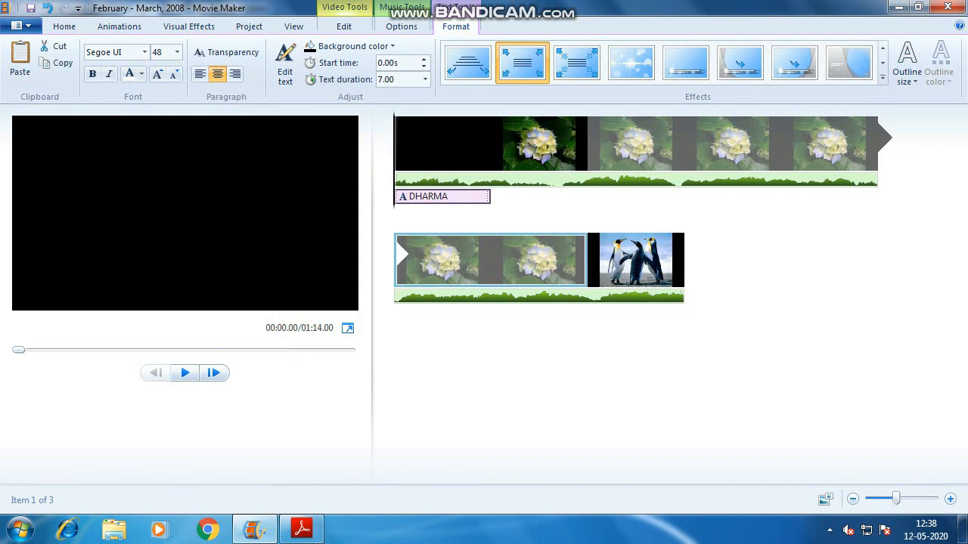
left_click(623, 249)
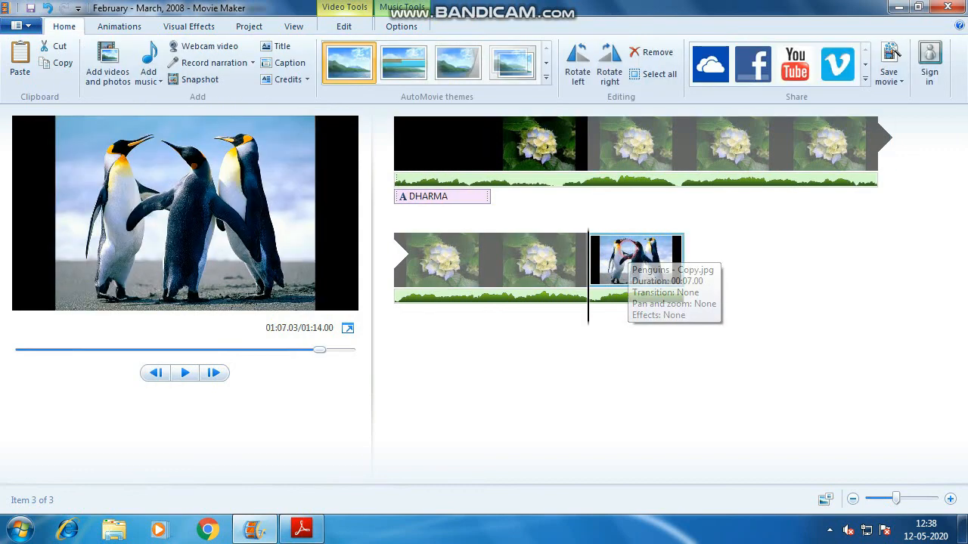
left_click(620, 144)
left_click(492, 144)
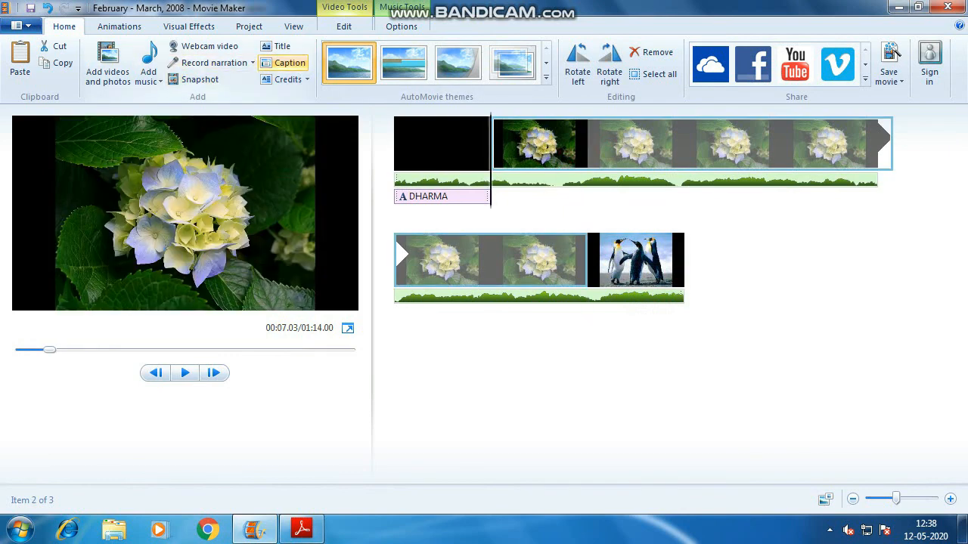
left_click(290, 63)
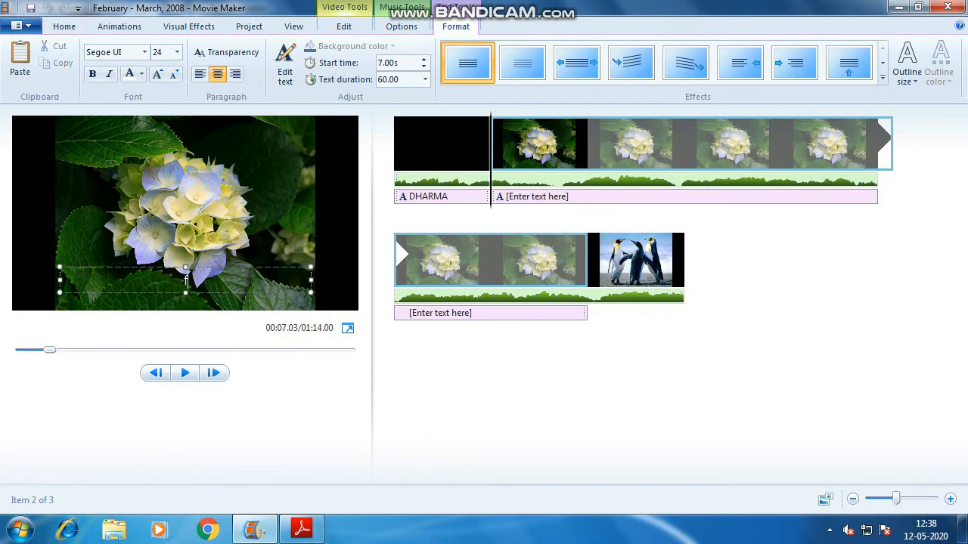
type("RS")
key("ctrl+a")
type("FLOWERS")
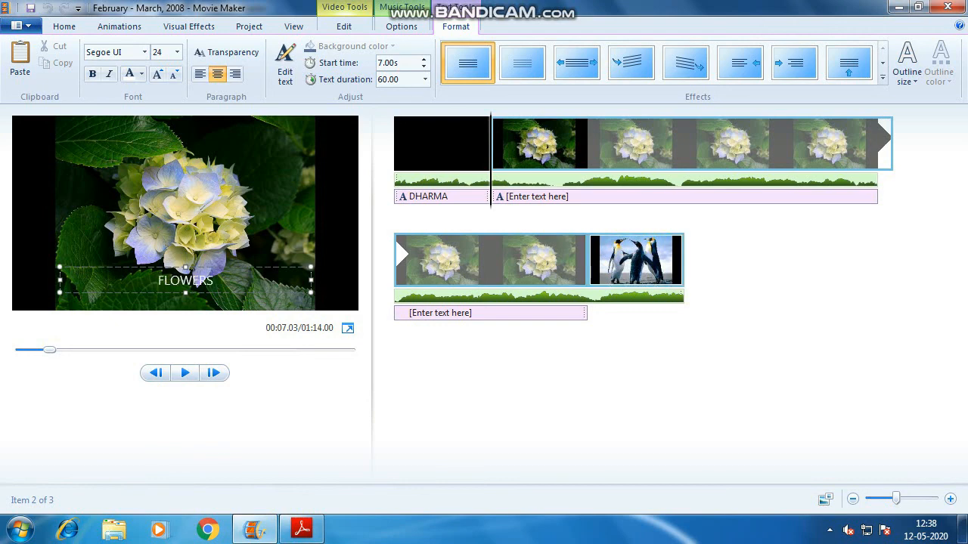
Add the caption "PENGUINS" to the penguins photo
left_click(635, 261)
left_click(289, 63)
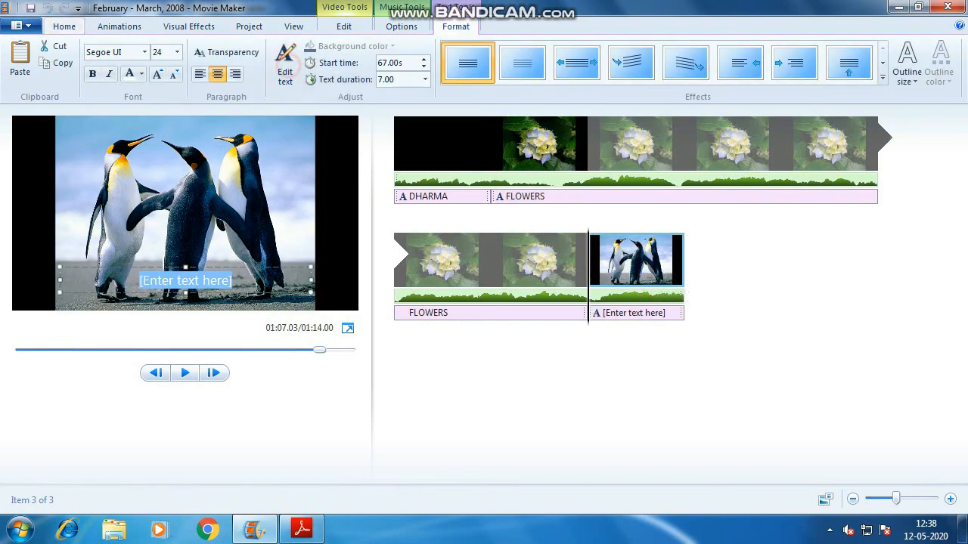
type("PENGUINS")
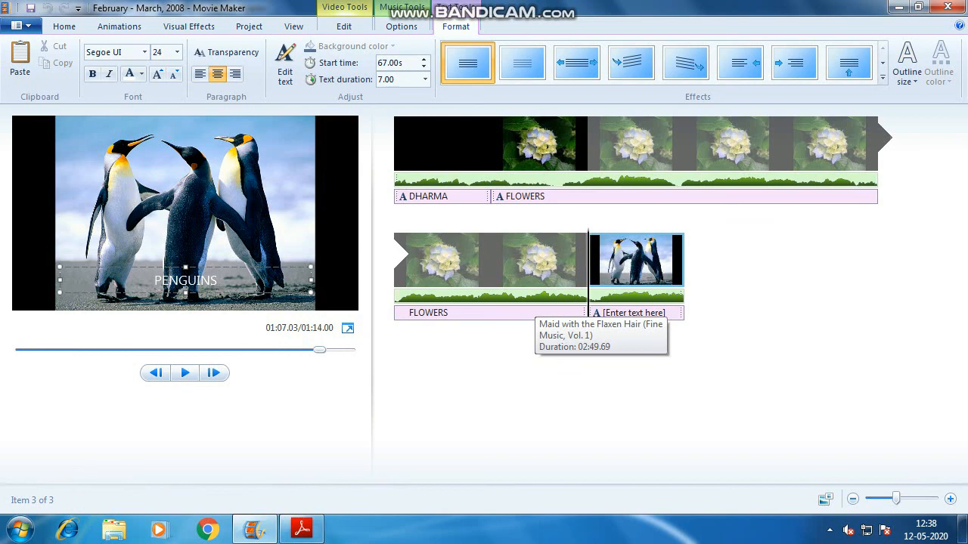
left_click(473, 406)
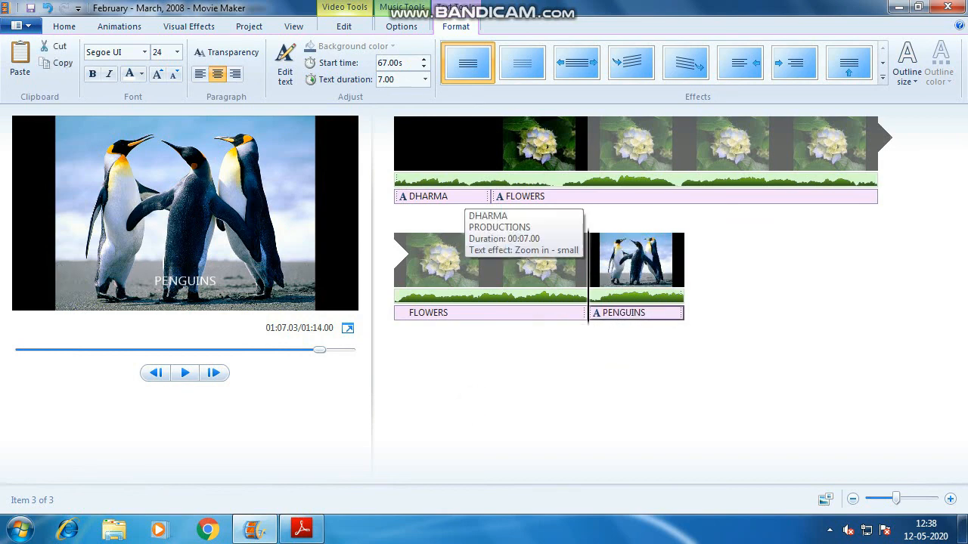
Play the movie from the title to preview the title and the photo captions
left_click(405, 160)
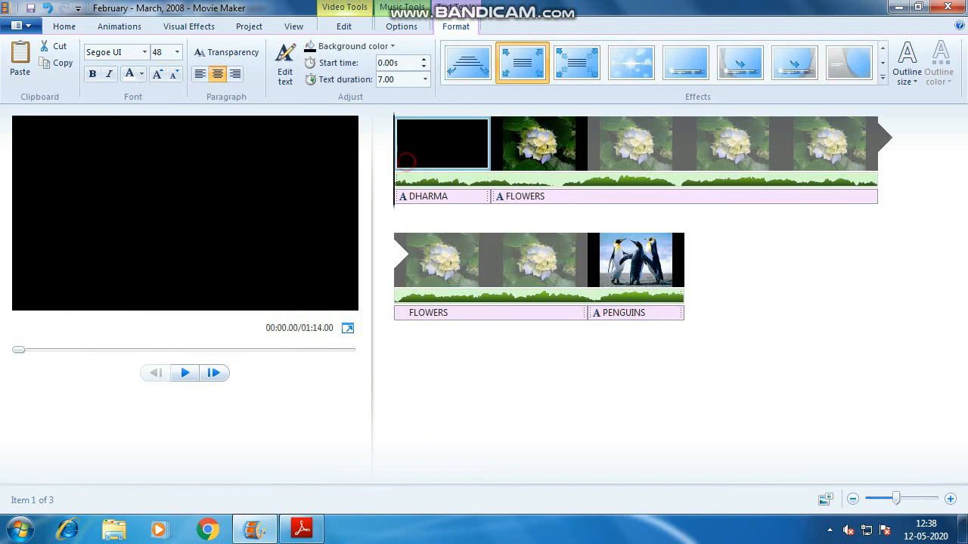
key("space")
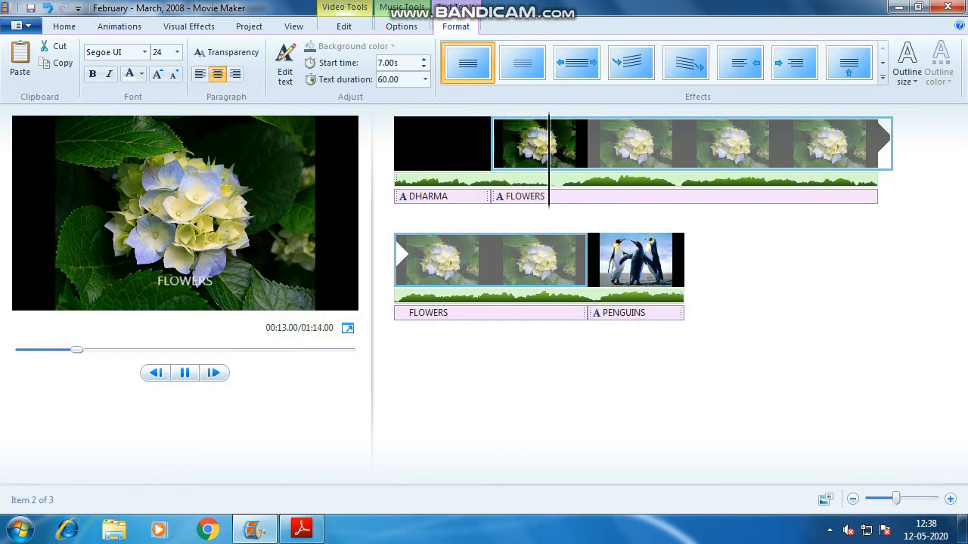
left_click(544, 278)
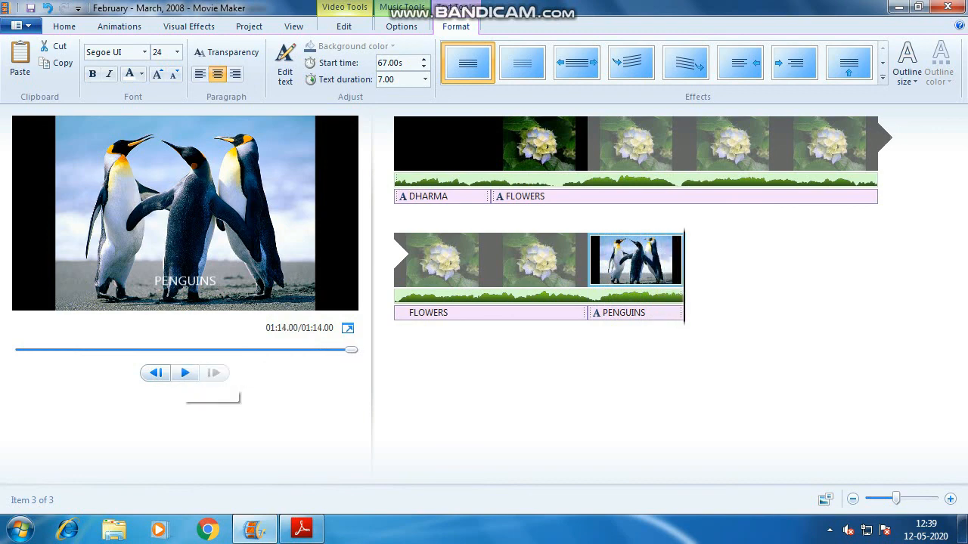
Add a credits clip after the penguins photo and enter "ACTOR: NAME....." as its first line
left_click(60, 27)
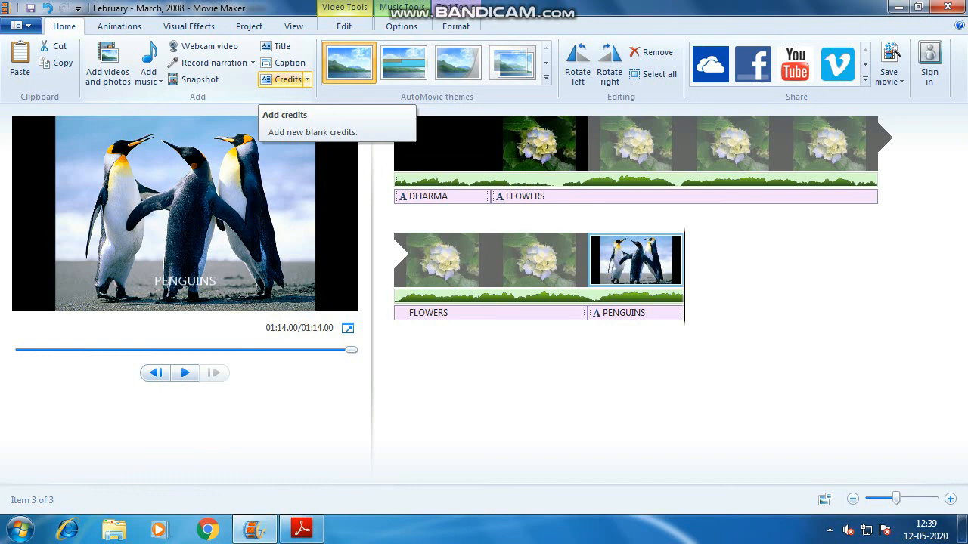
left_click(298, 79)
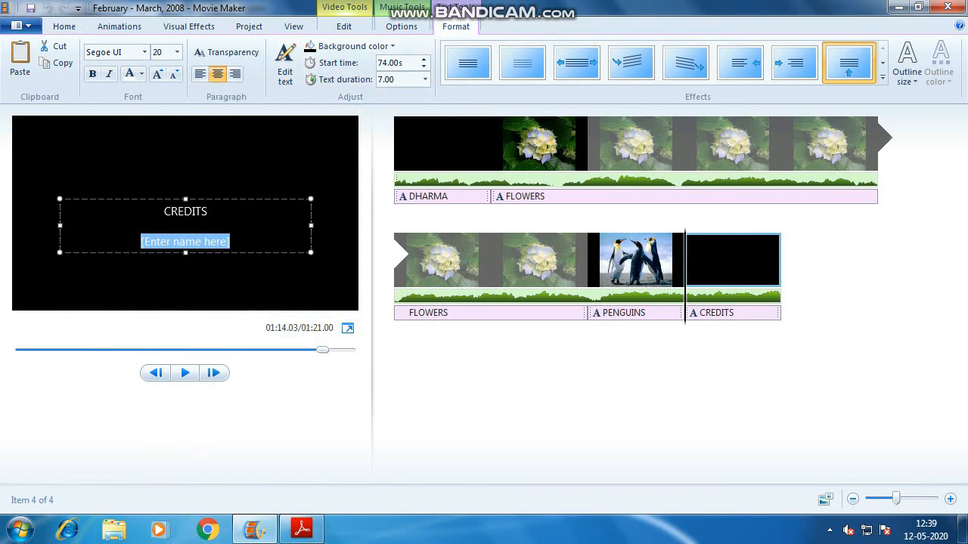
type("A")
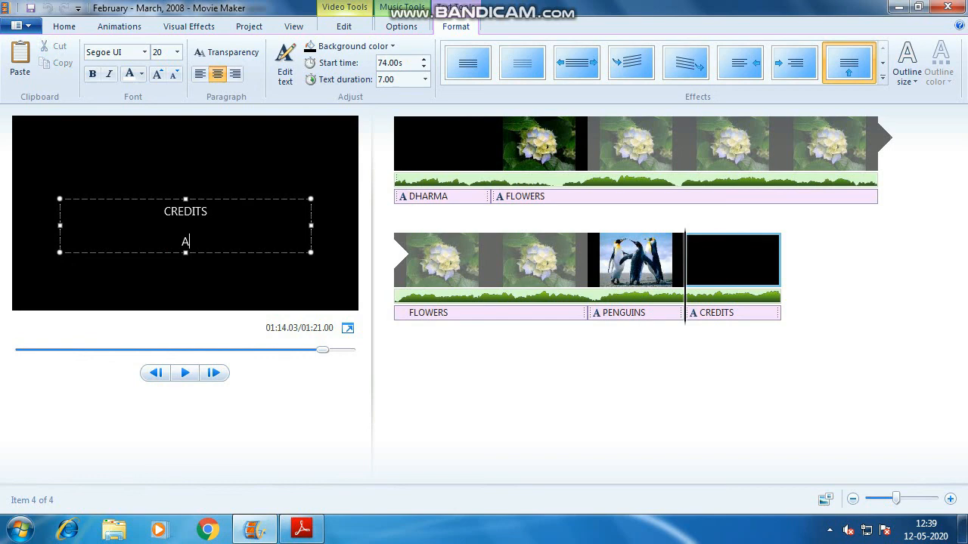
type("CTOR:  NAME.....")
key("Return")
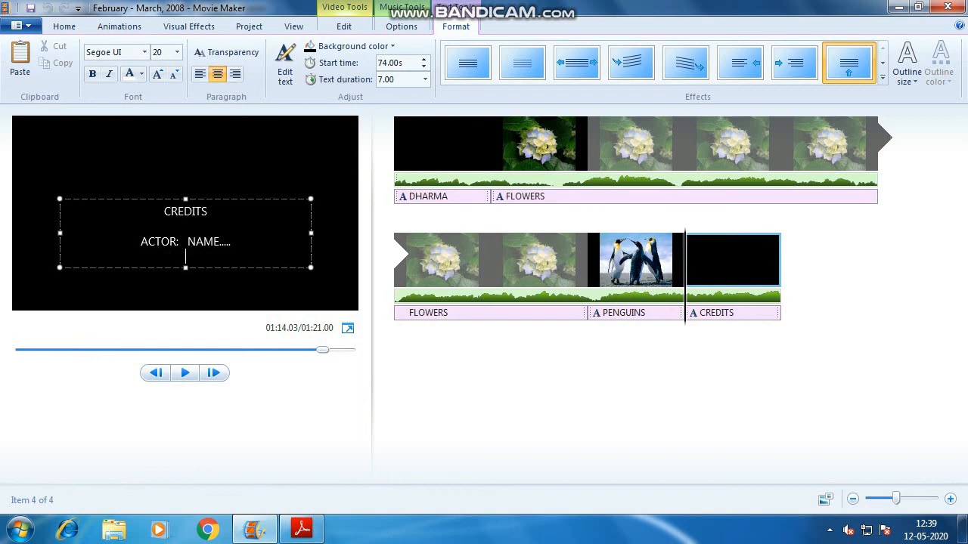
Enter the second credits line and rearrange its wording to read "CO-ACTOR :NAME ...."
type("CO-ACTOR NAME:...")
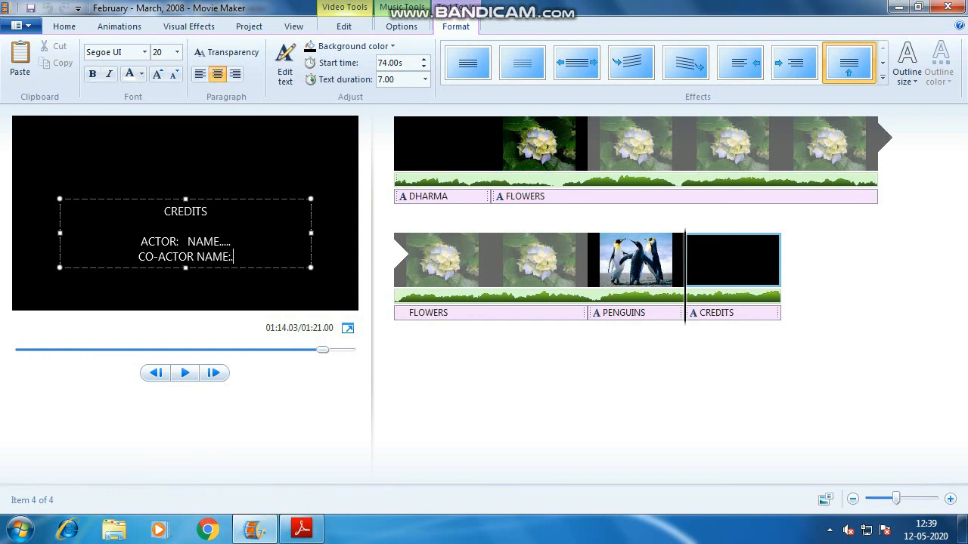
key("Left")
key("Left")
key("Left")
key("BackSpace")
type(".")
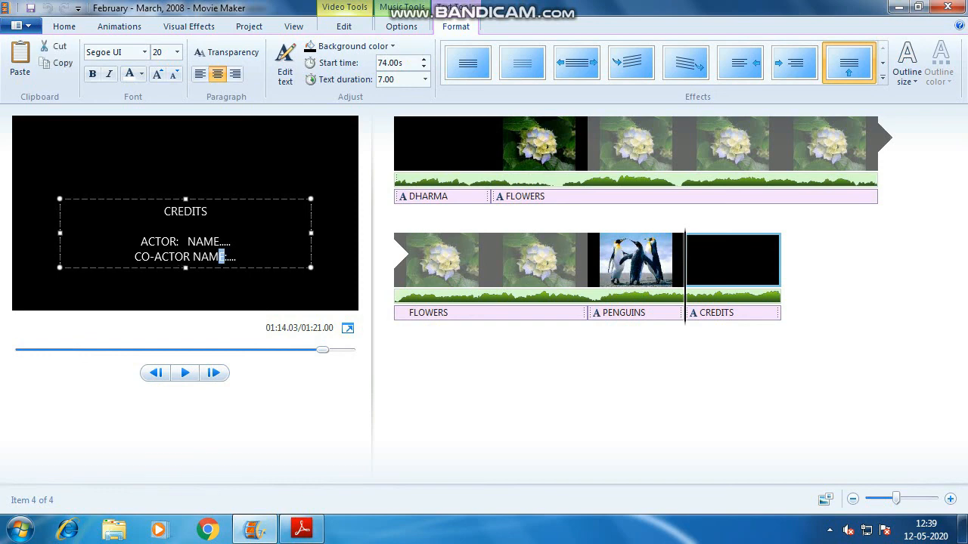
key("Delete")
key("shift+Left")
key("shift+Left")
key("shift+Left")
key("BackSpace")
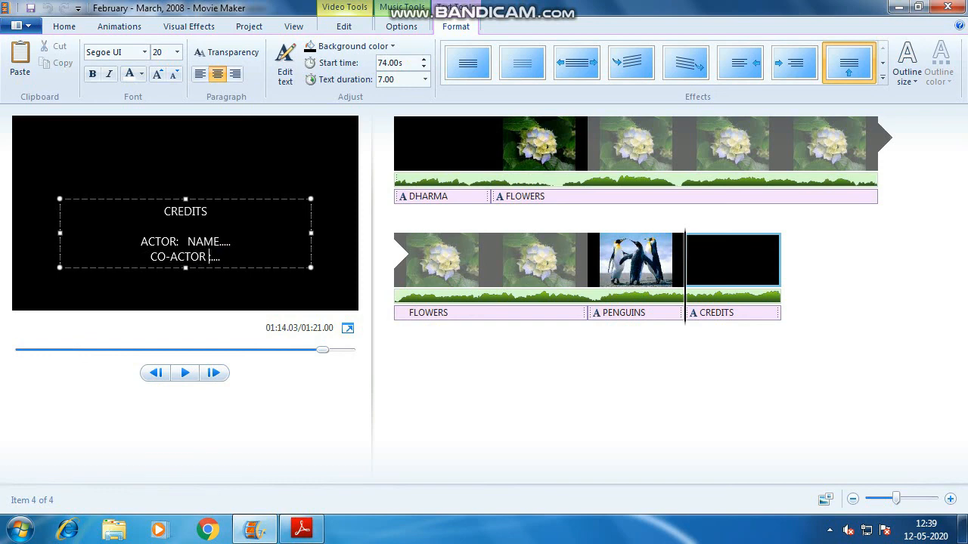
type("NAME")
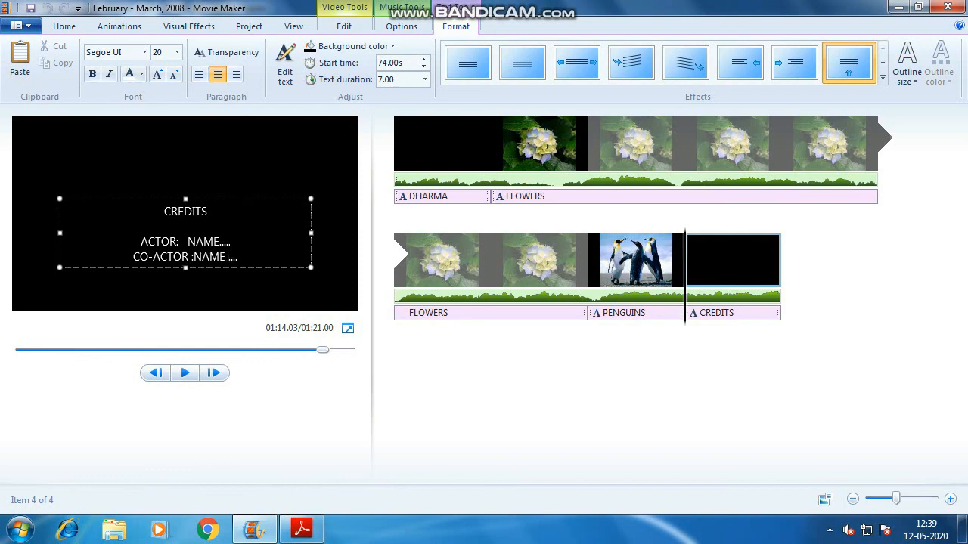
Complete the credits with the lines "SINGER:", "PRODUCER:" and "ARTISTS:......"
key("Return")
type("SINGER:")
key("Return")
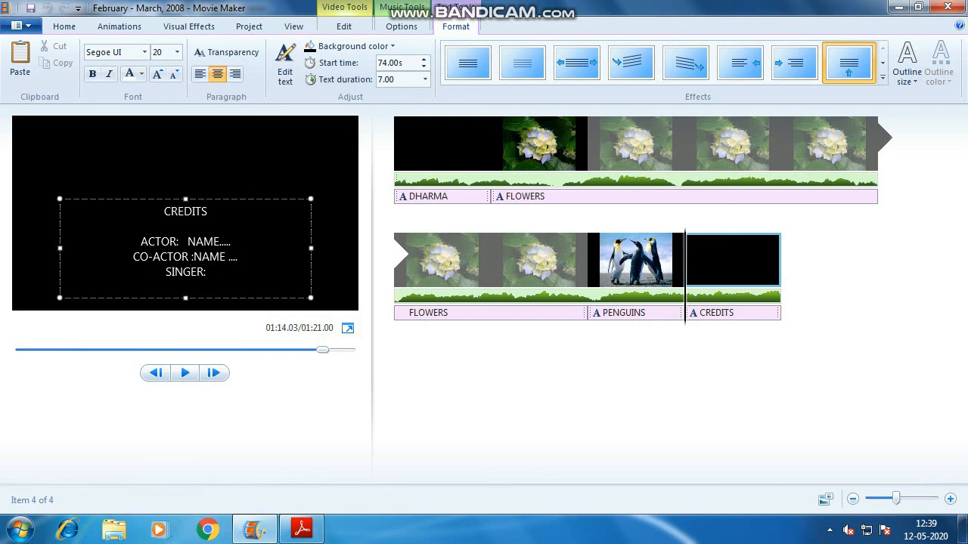
type("PRODUCER:")
key("Return")
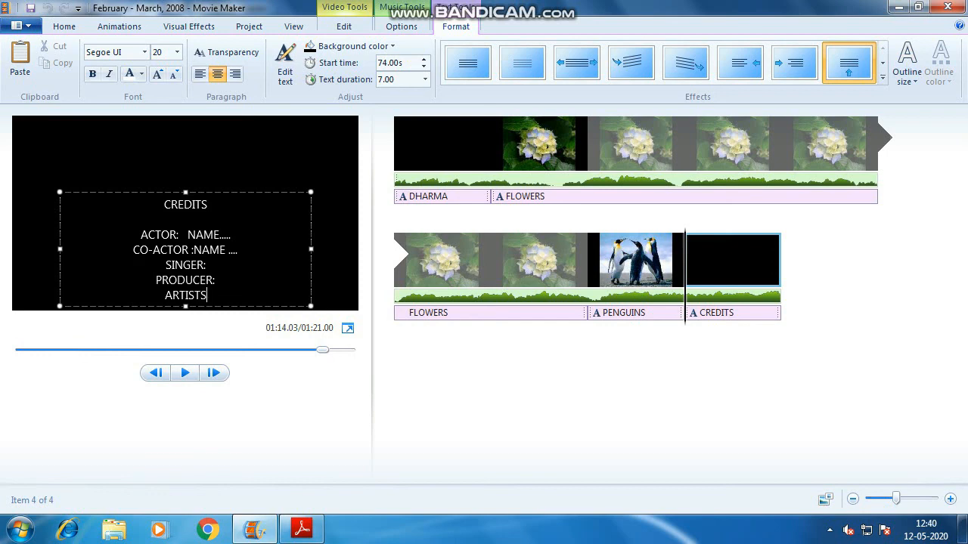
type("ARTISTS:......")
key("Return")
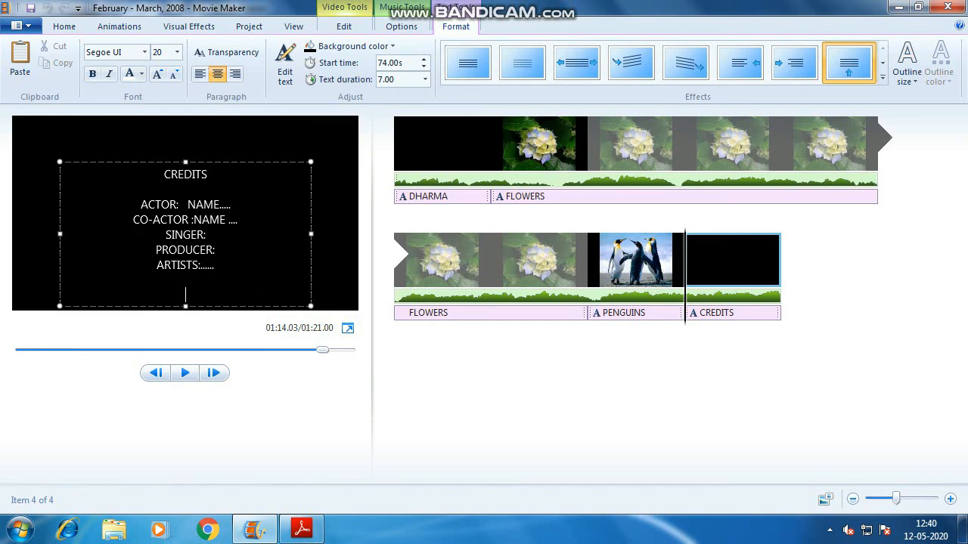
left_click(577, 388)
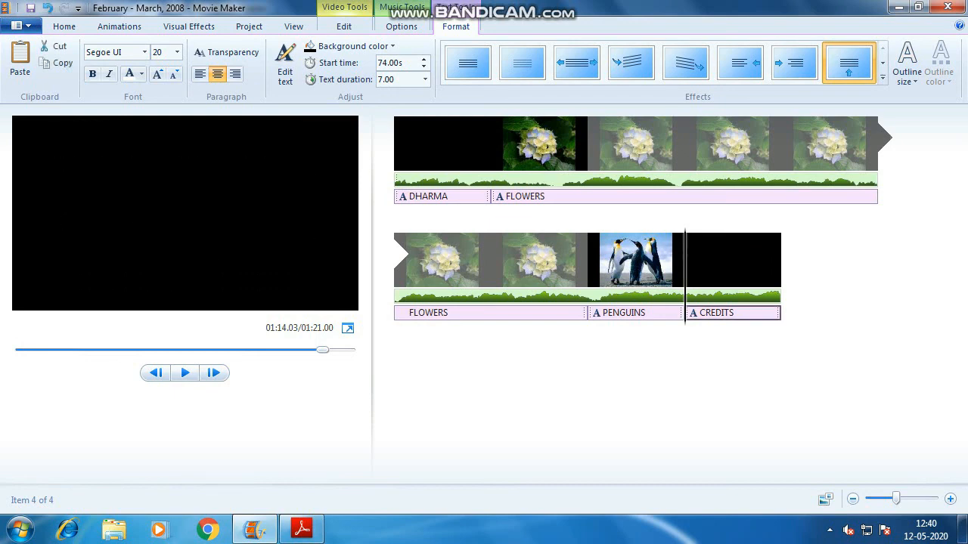
Play the movie from the title, skip ahead within the flower clip, and preview it through the closing credits
left_click(424, 156)
left_click(186, 373)
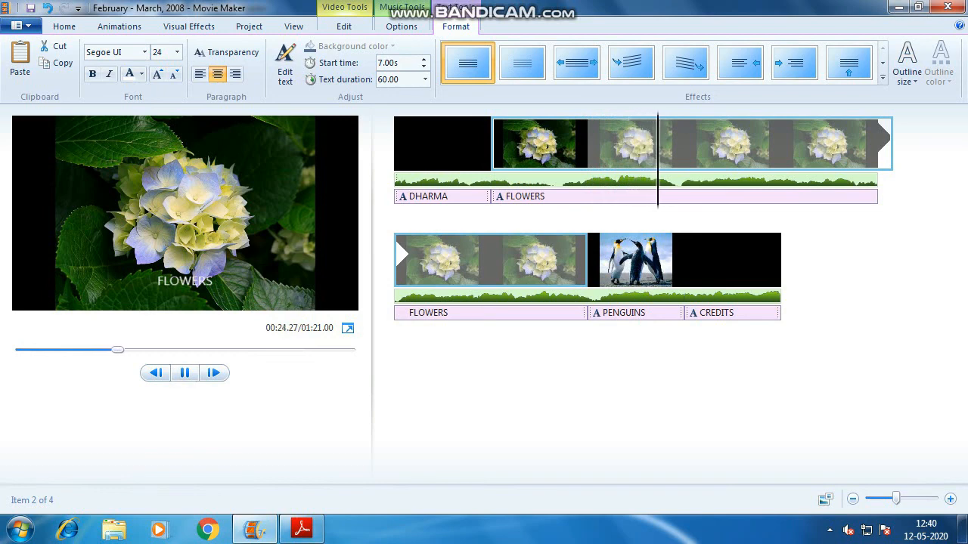
left_click(491, 261)
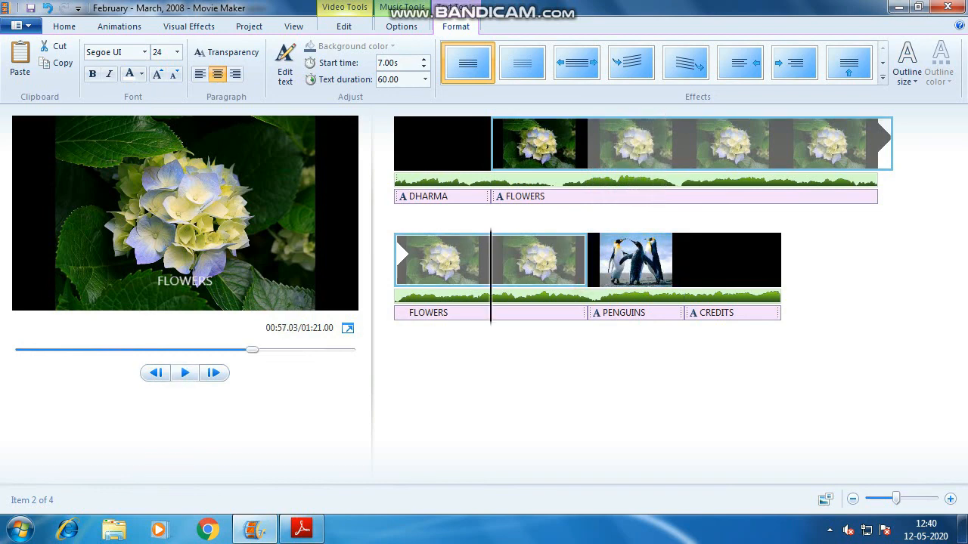
key("space")
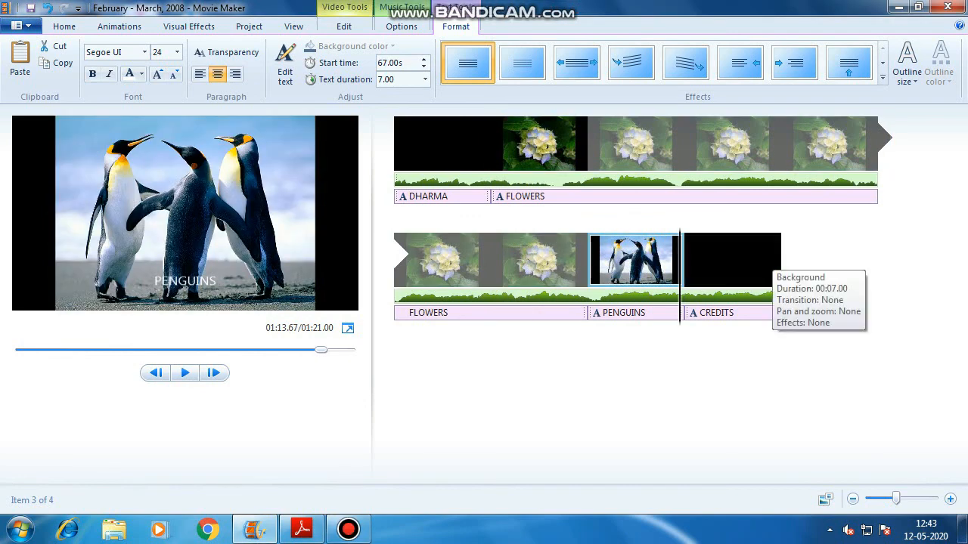
key("space")
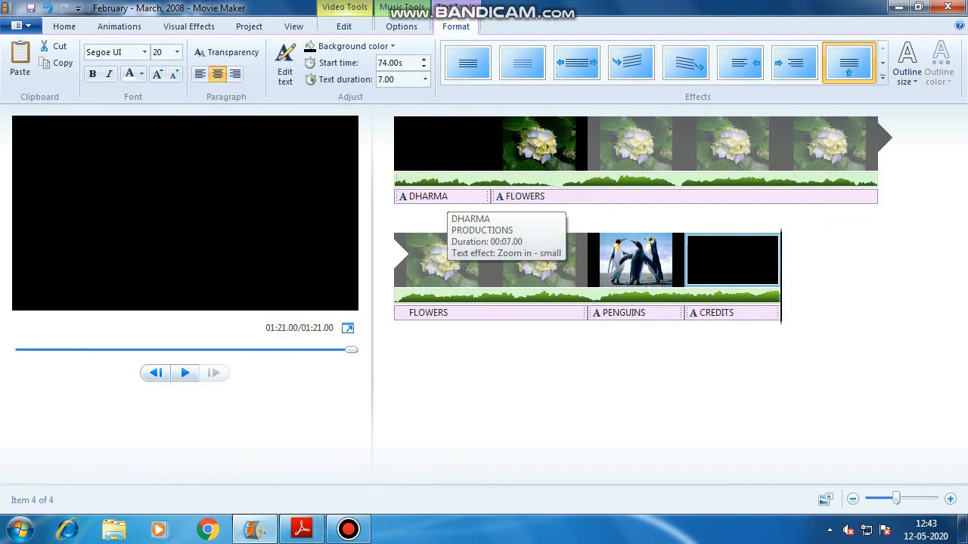
Switch to the Adobe Reader lesson and read the remaining Movie Maker features down to the end of page 22
key("alt+Tab")
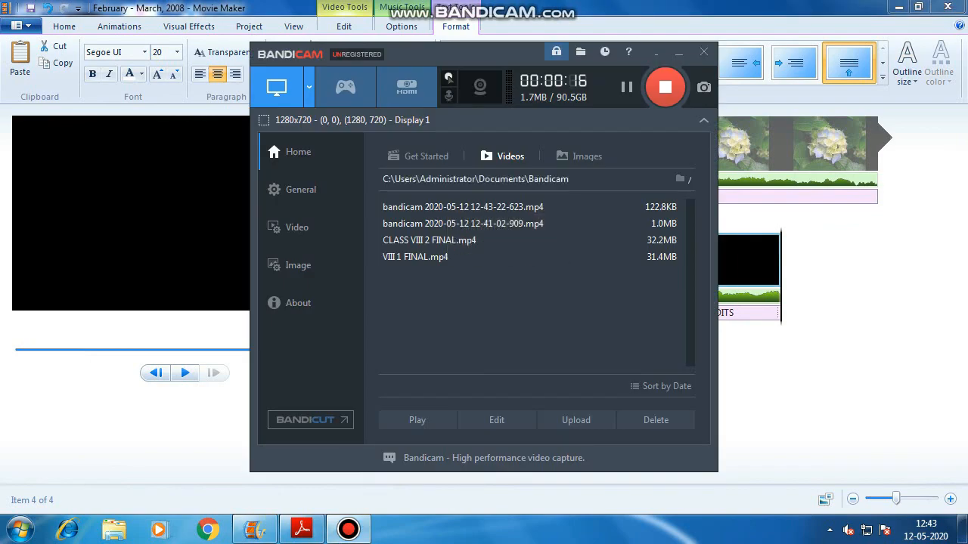
left_click(656, 53)
left_click(301, 529)
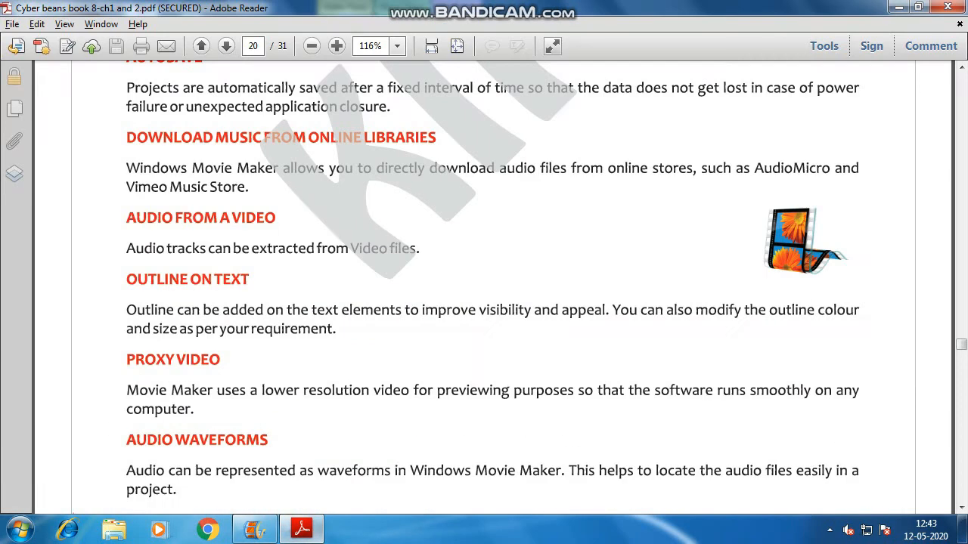
scroll(484, 287, "down", 1)
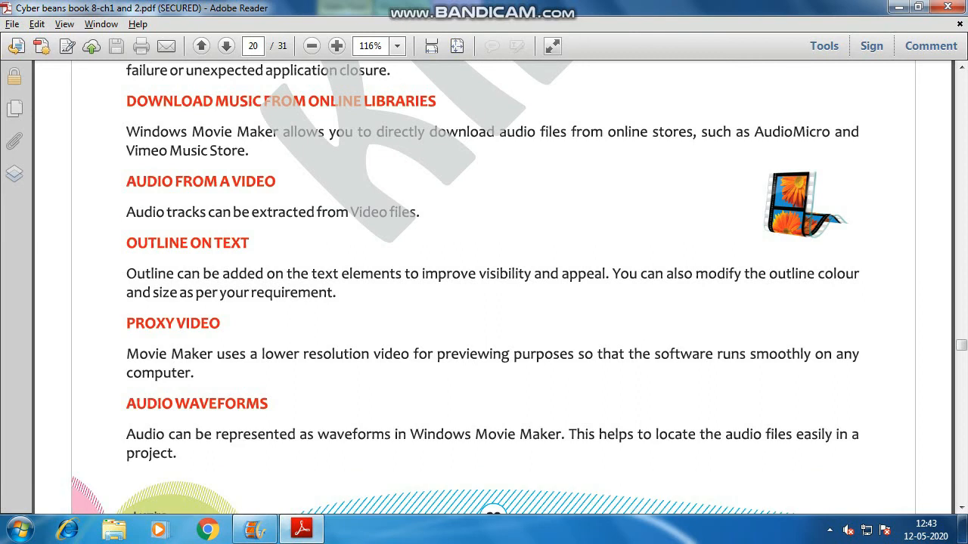
scroll(484, 288, "down", 2)
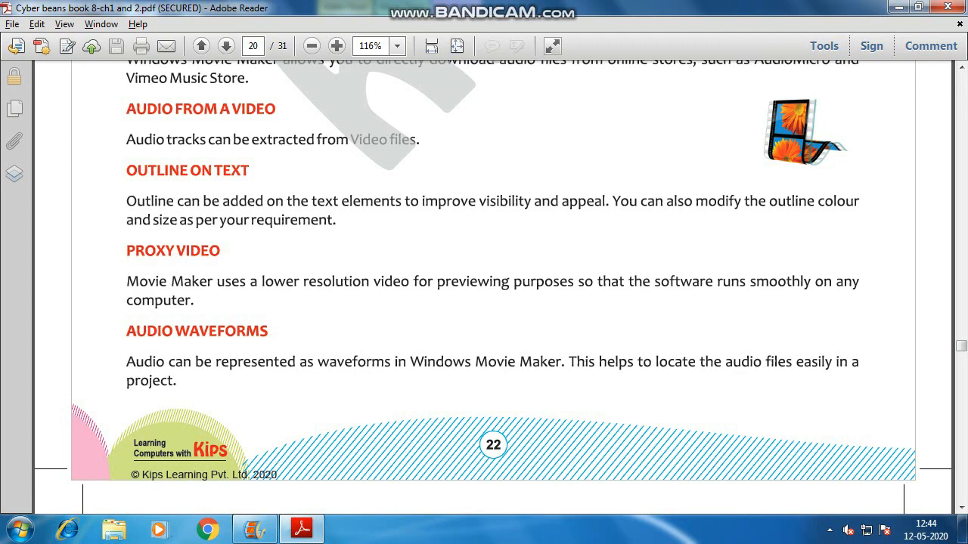
Switch to Movie Maker and review the movie saving formats, from the common, phone and tablet settings to the website and audio-only settings
key("alt+Tab")
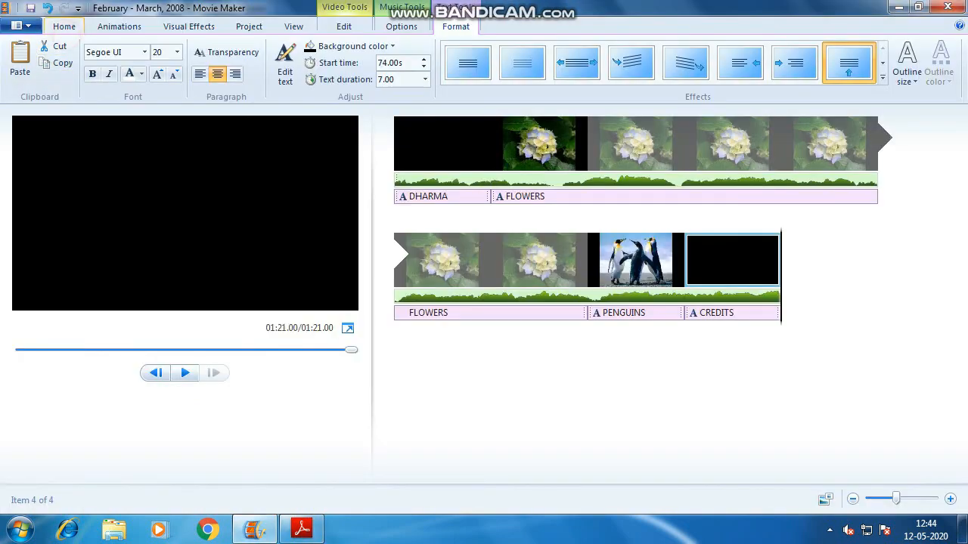
left_click(65, 26)
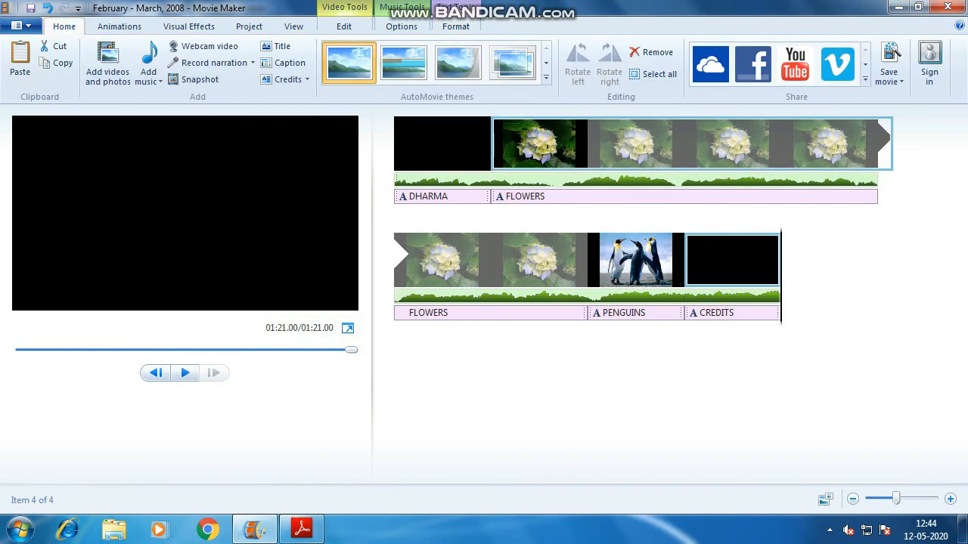
left_click(889, 79)
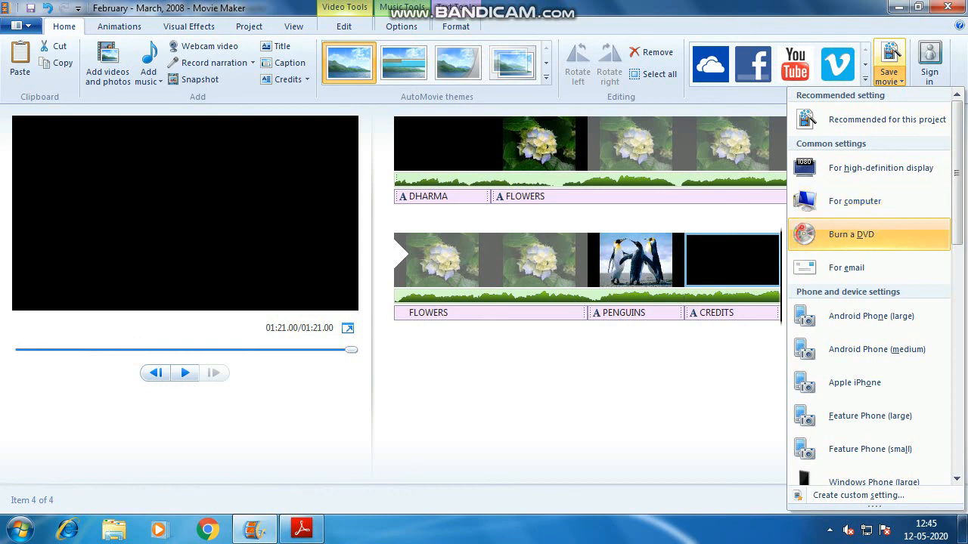
scroll(870, 287, "down", 1)
key("Up")
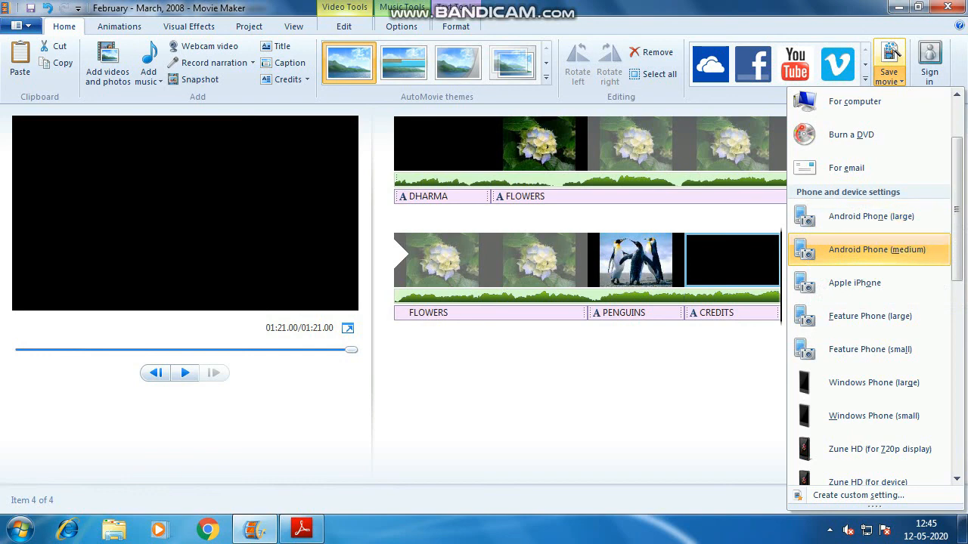
scroll(870, 272, "down", 3)
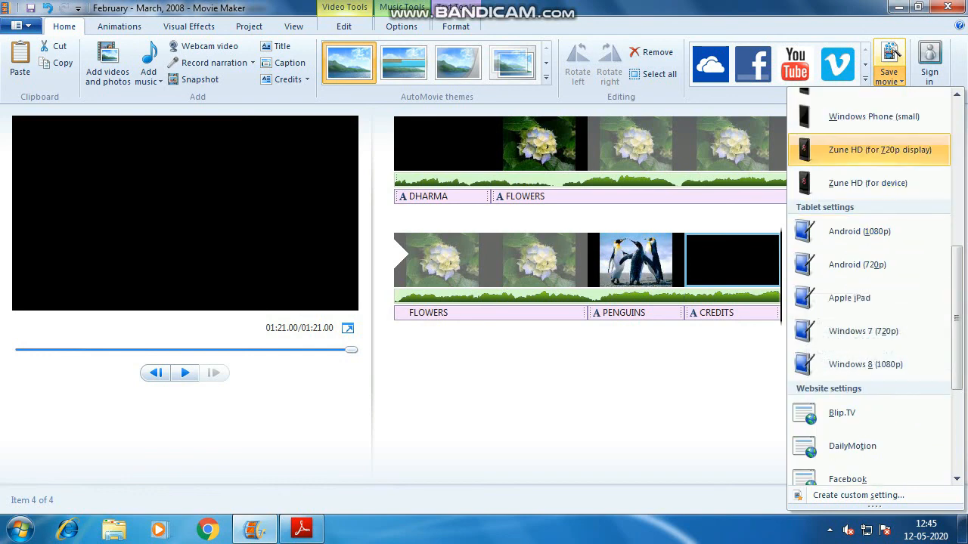
scroll(870, 183, "up", 3)
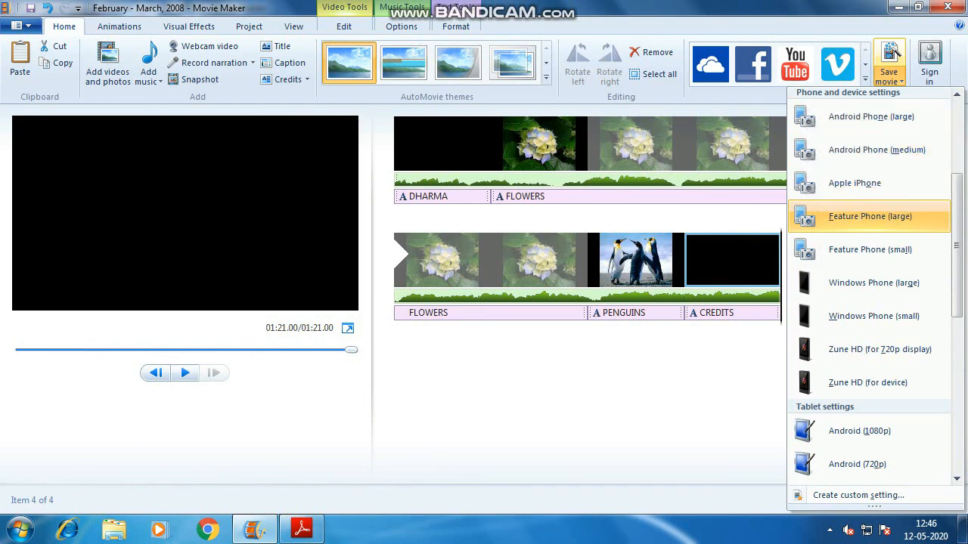
scroll(870, 217, "down", 5)
scroll(870, 216, "down", 1)
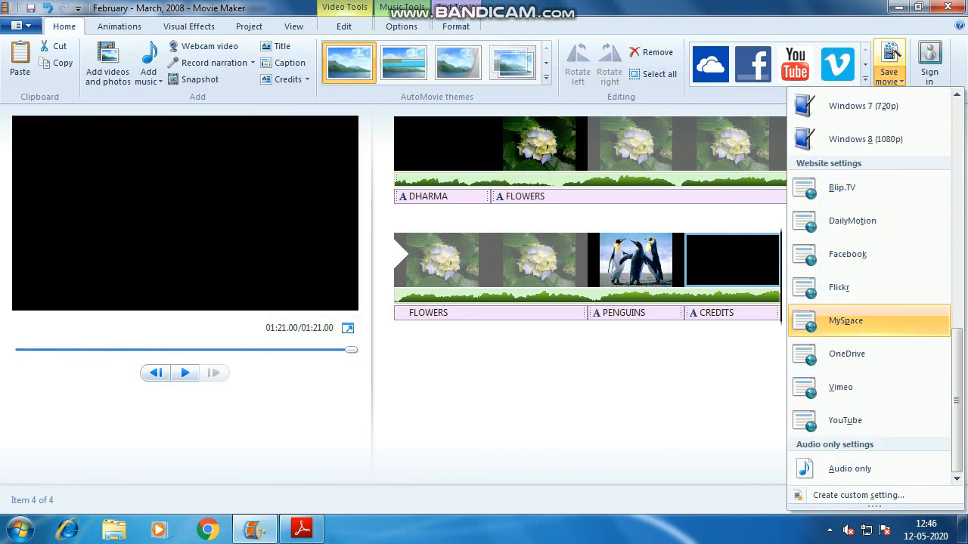
left_click(630, 382)
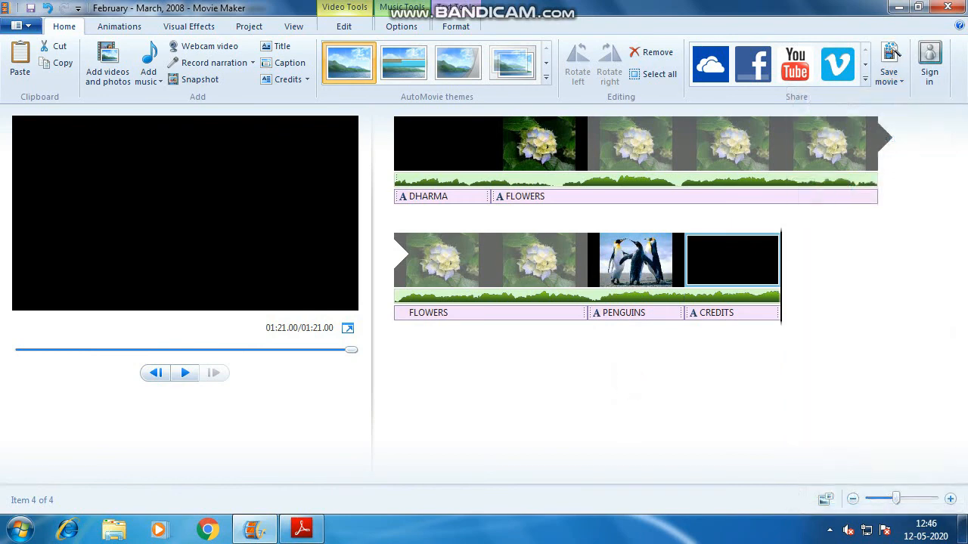
Switch to the Adobe Reader lesson, finish the Audio Waveforms passage on page 22, and return to Movie Maker
key("alt+Tab")
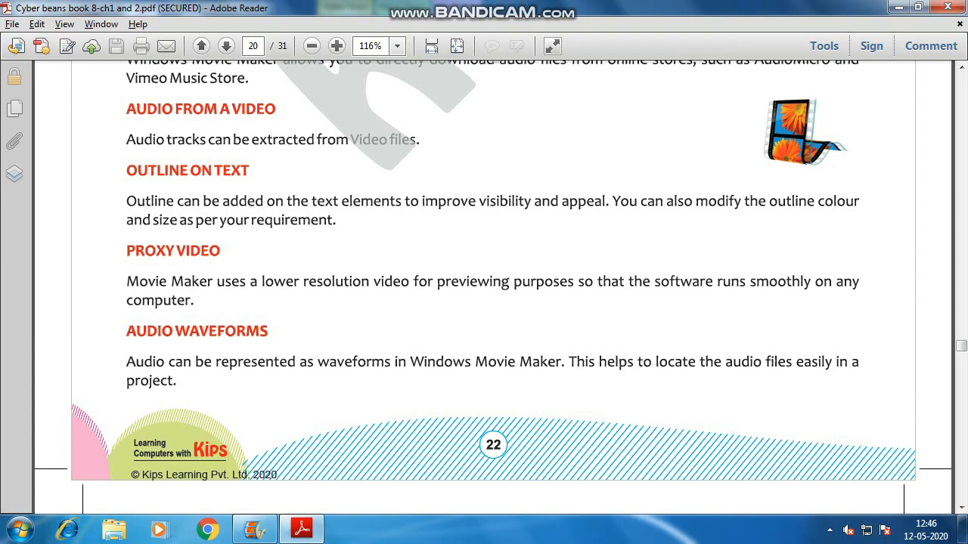
scroll(493, 287, "down", 4)
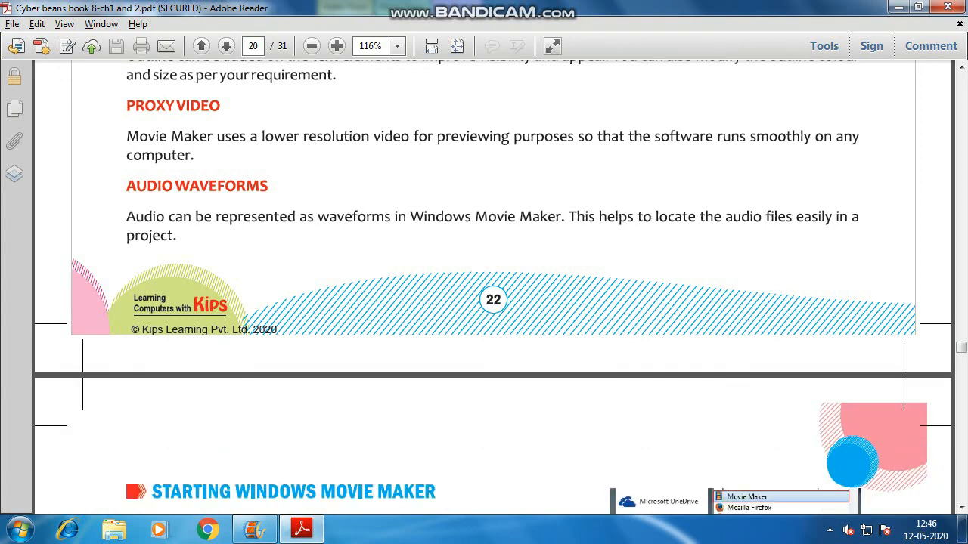
left_click(756, 496)
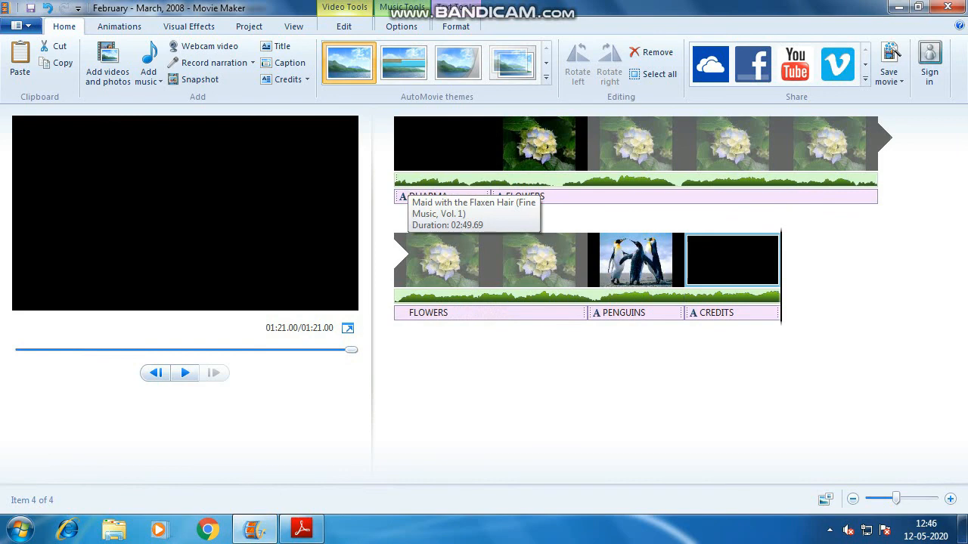
Open the music track's options, turn the timeline waveforms off and on again, and play the opening title briefly
left_click(576, 177)
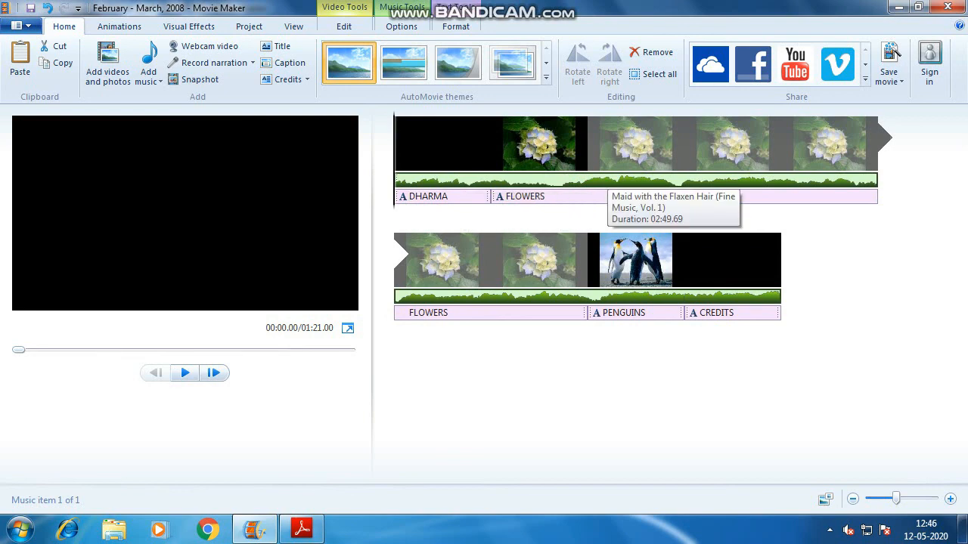
double_click(530, 182)
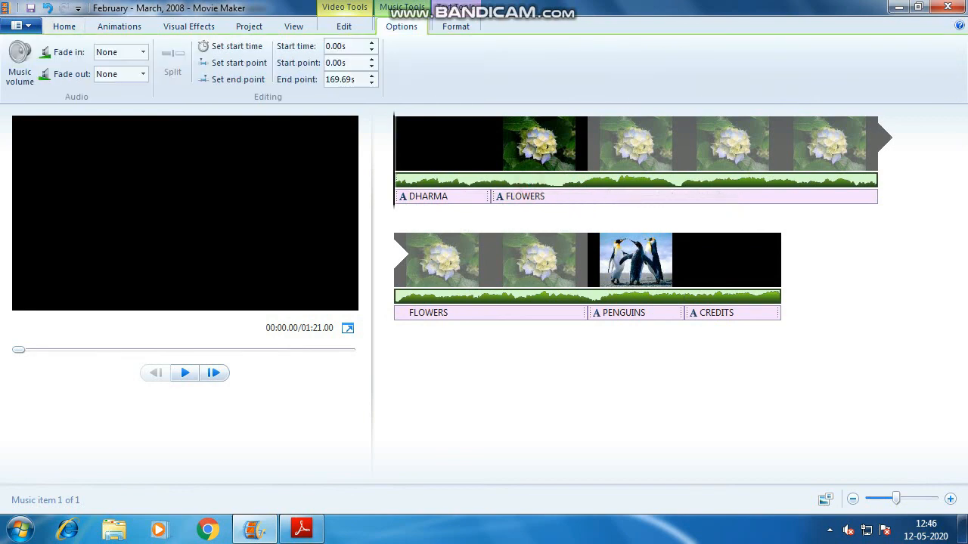
left_click(293, 27)
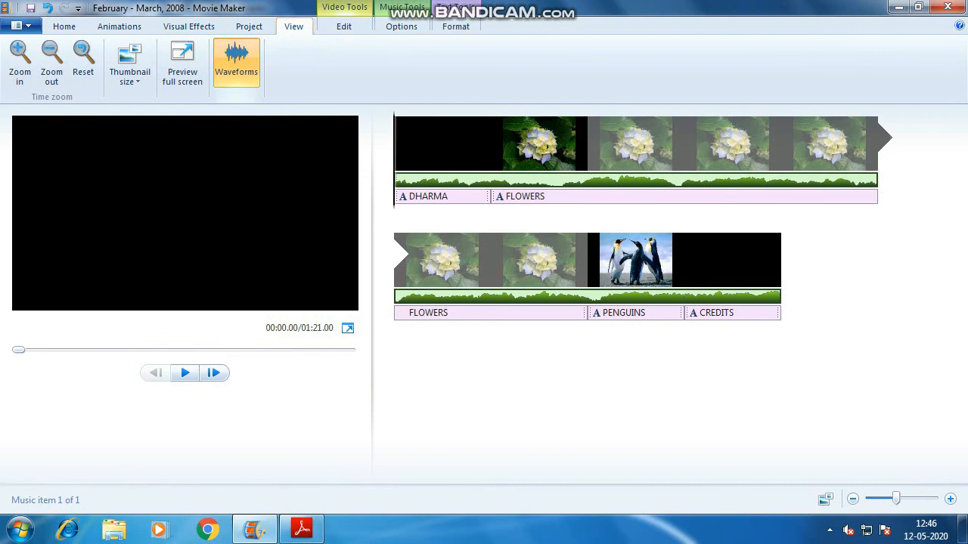
left_click(234, 79)
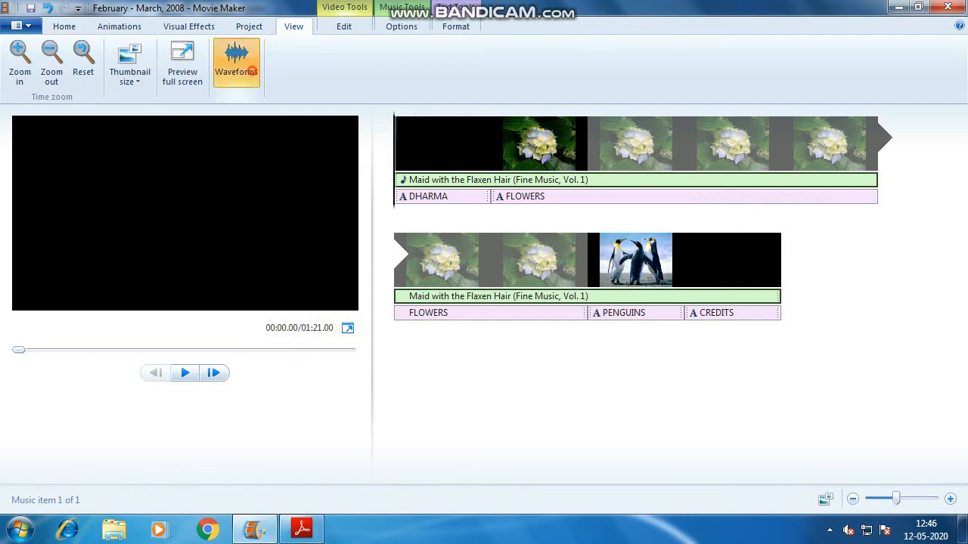
left_click(236, 59)
left_click(185, 372)
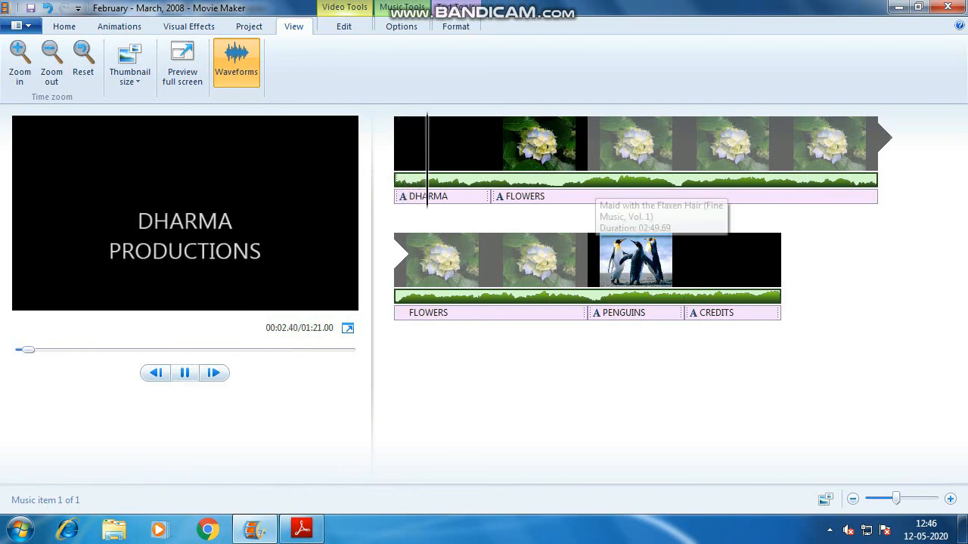
left_click(185, 374)
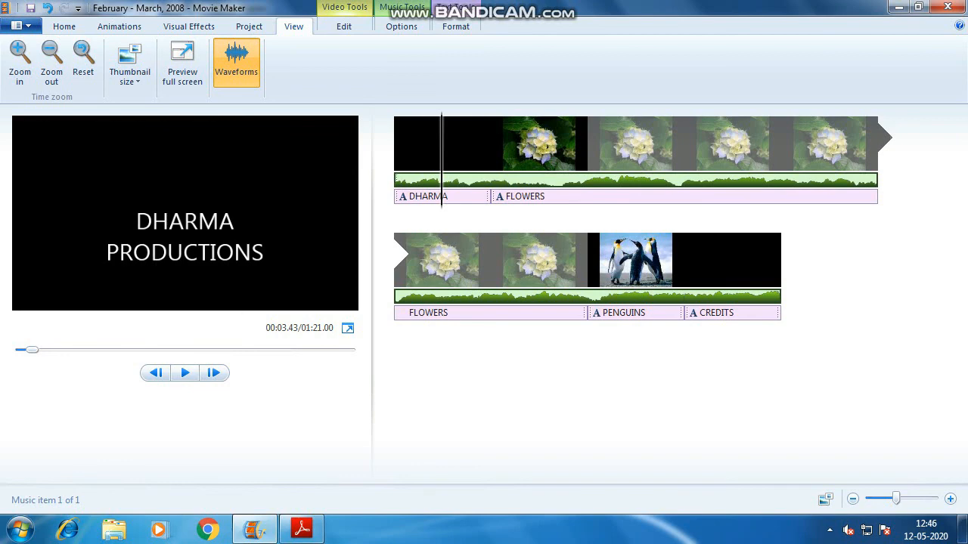
Switch to the Adobe Reader lesson and read the section on starting Windows Movie Maker
left_click(302, 530)
scroll(302, 529, "down", 3)
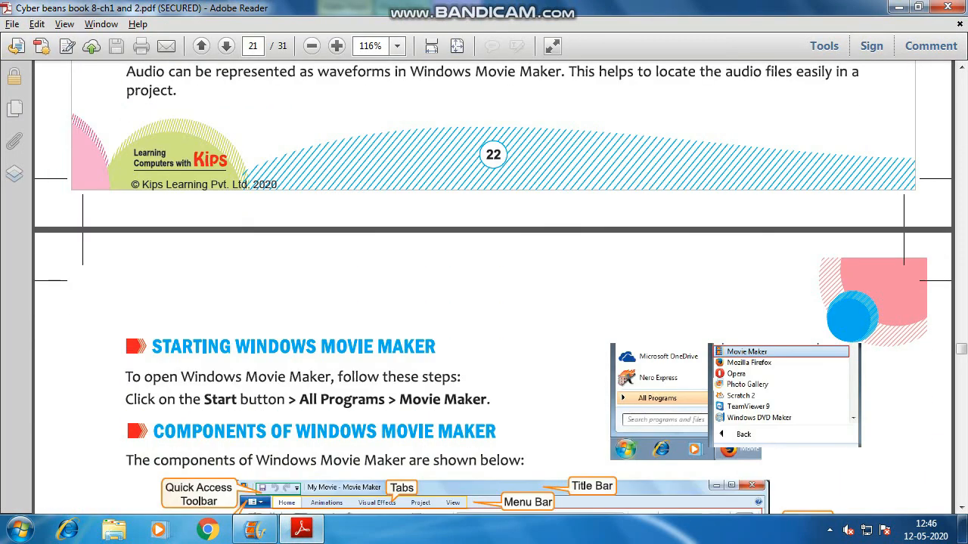
scroll(493, 287, "down", 3)
scroll(492, 296, "down", 3)
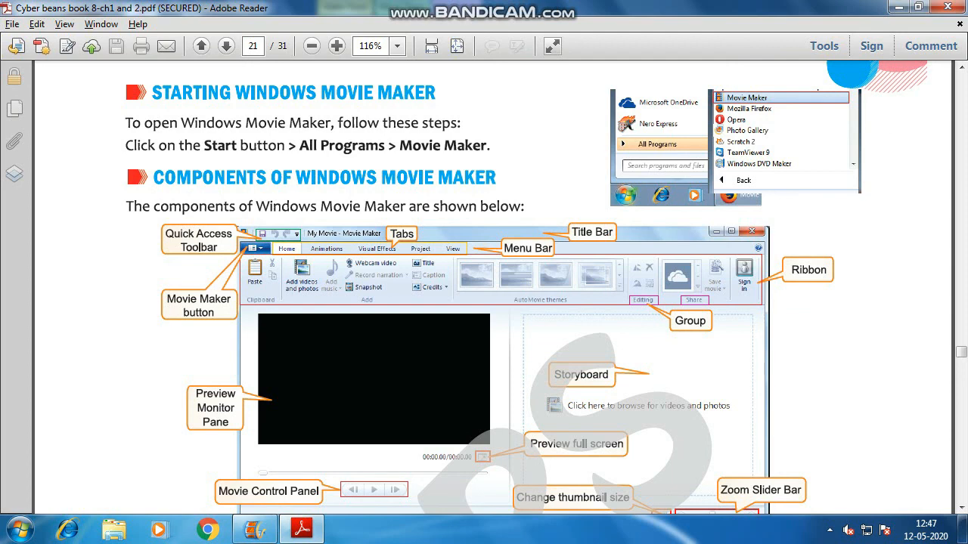
Minimize Movie Maker, open it again from the All Programs list, and show its Home commands
left_click(265, 535)
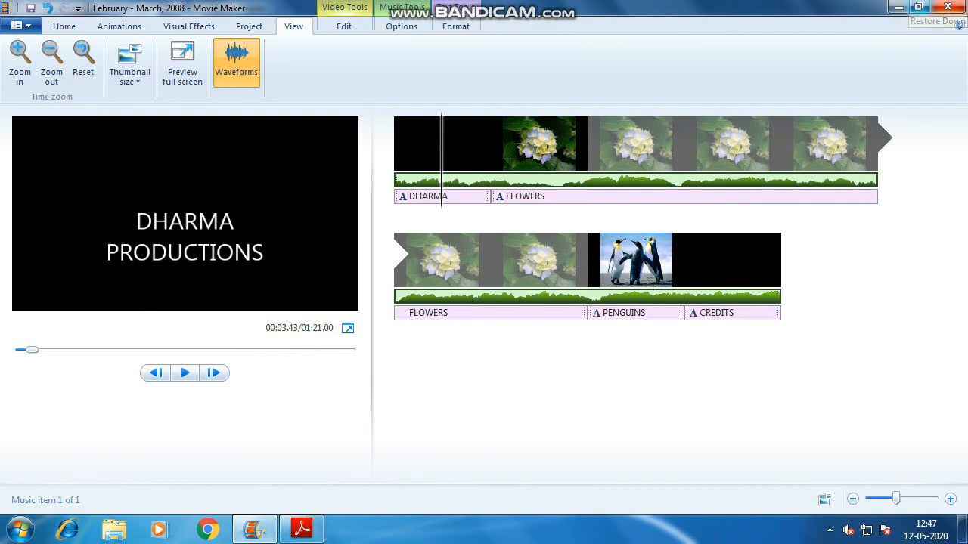
left_click(898, 6)
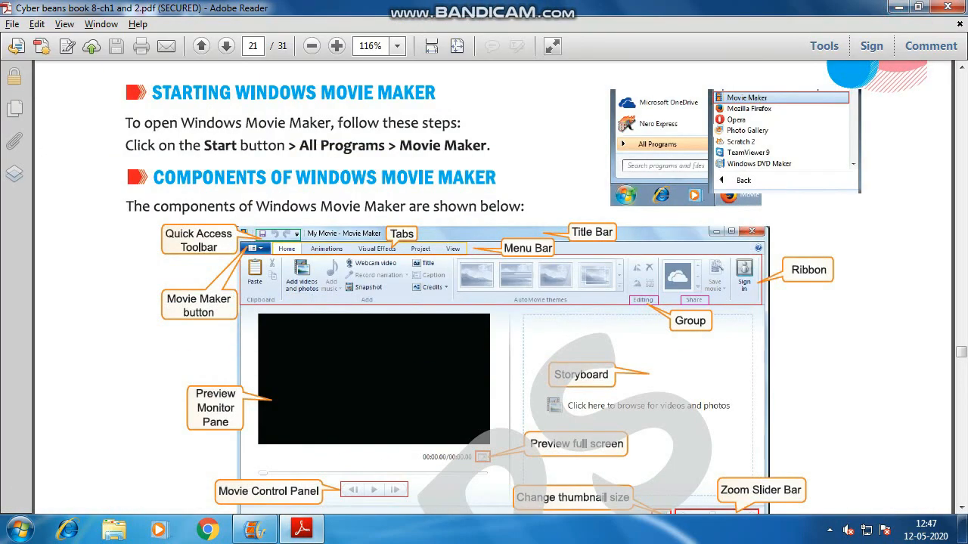
key("super")
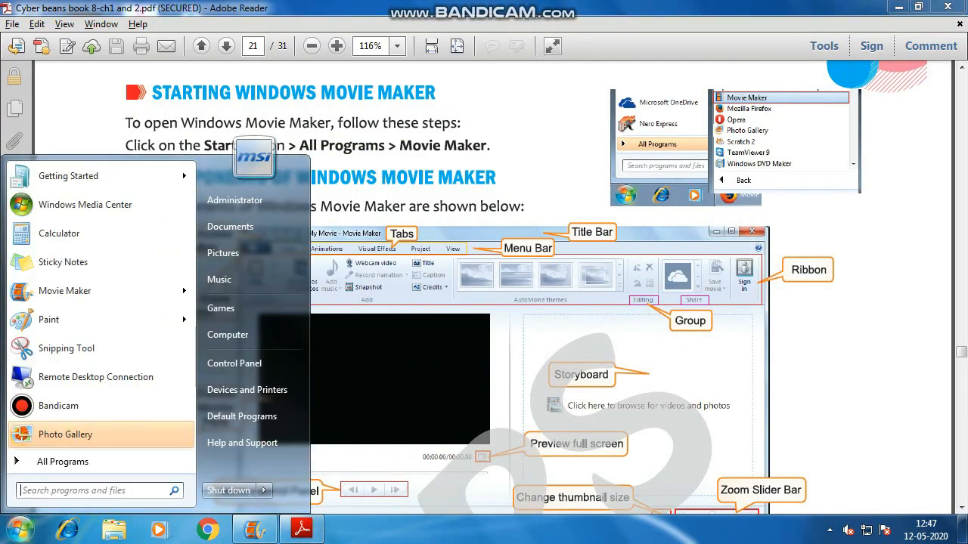
key("Up")
key("Return")
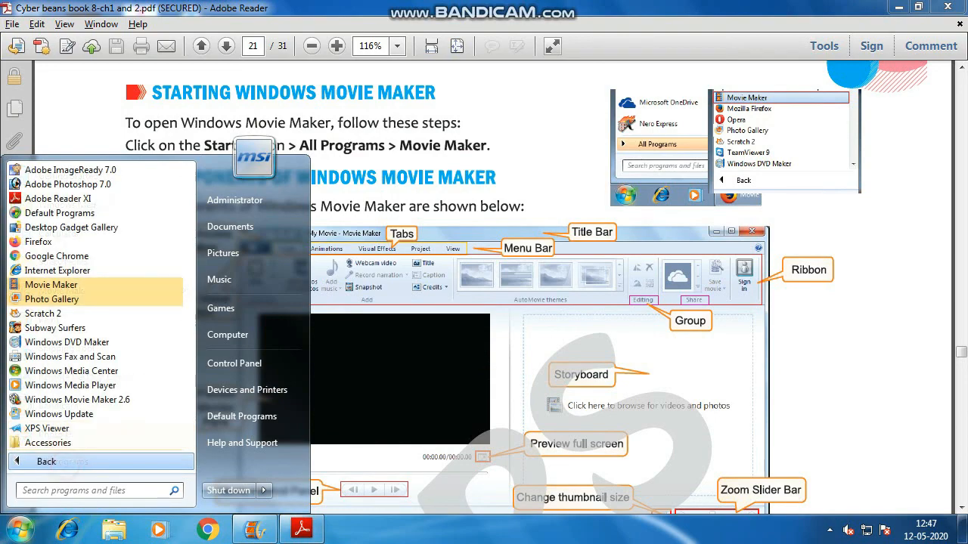
left_click(68, 281)
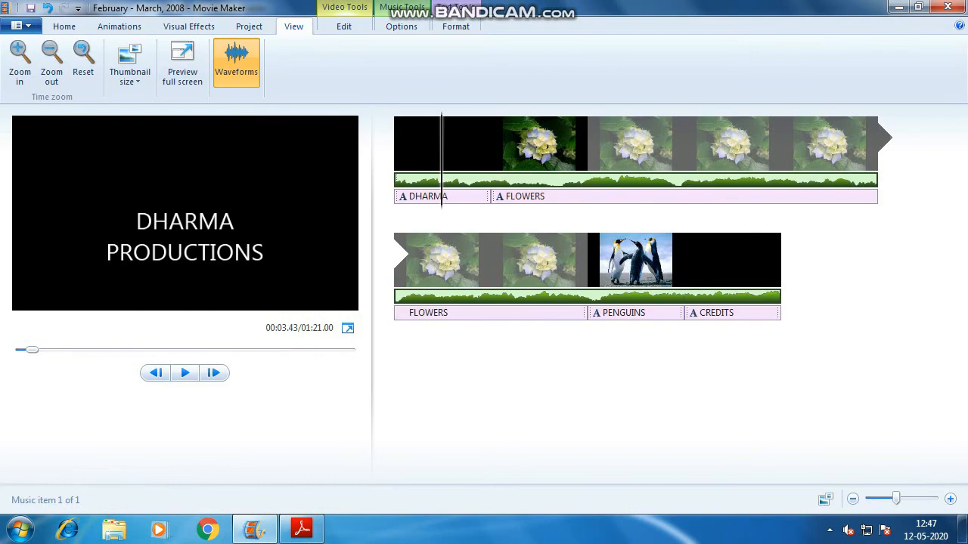
left_click(64, 26)
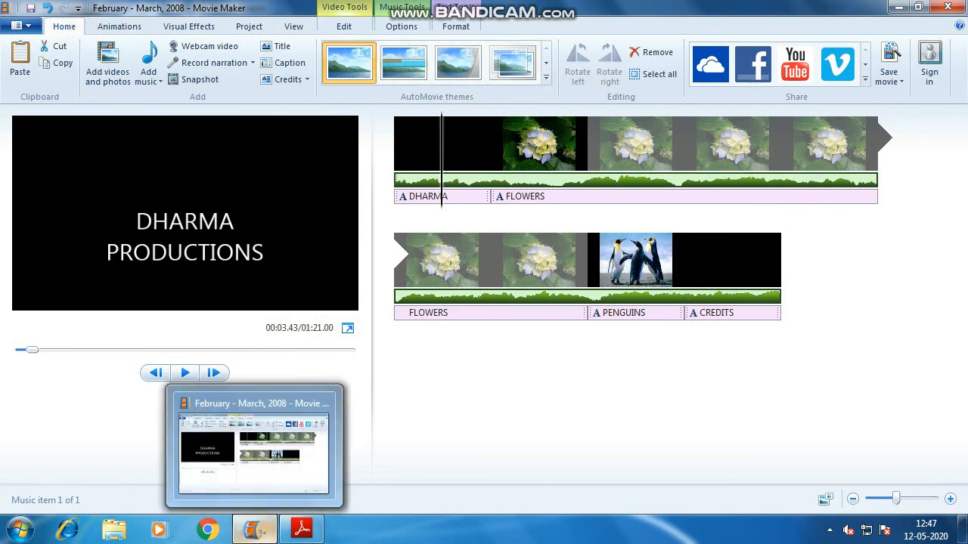
Return to the Adobe Reader lesson, view Figure 2.1 of the components, and compare it with the Movie Maker window
left_click(254, 529)
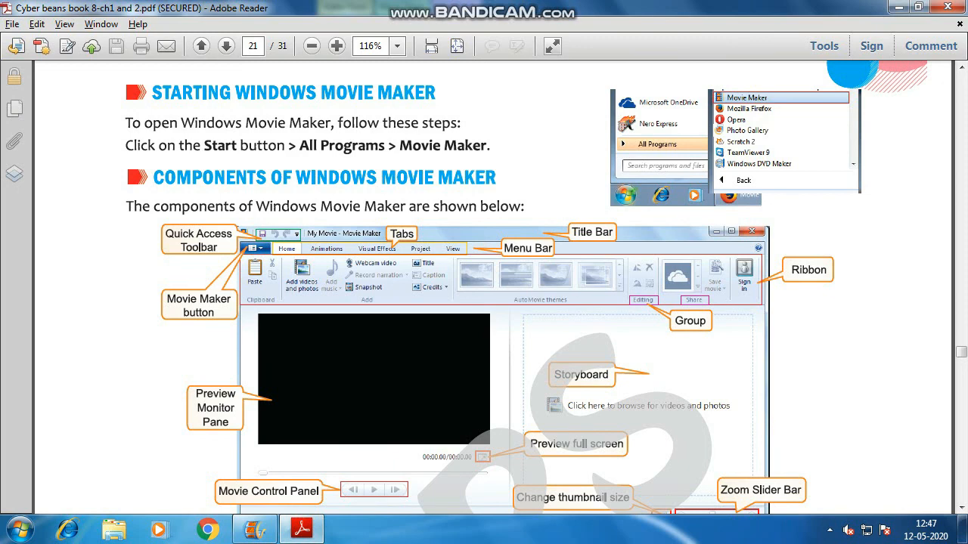
scroll(526, 289, "down", 2)
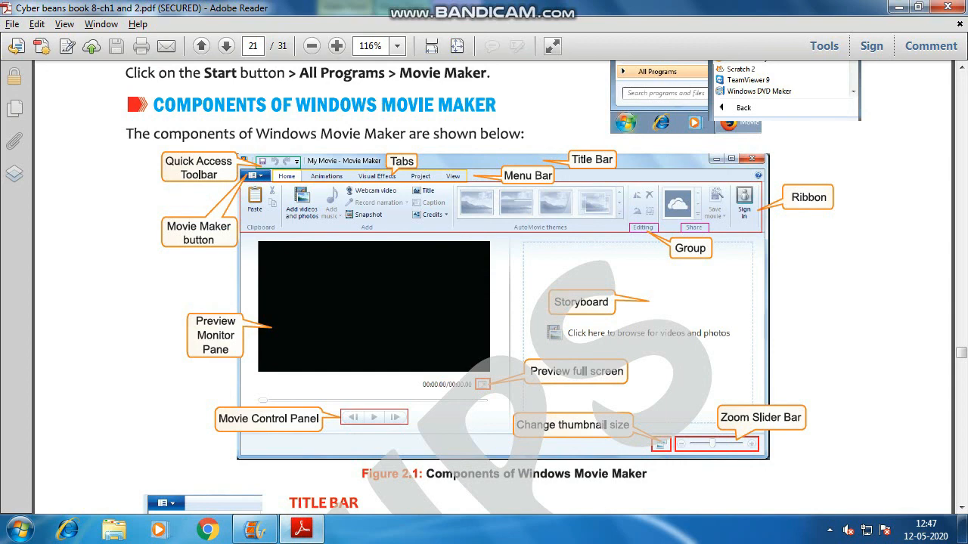
left_click(254, 529)
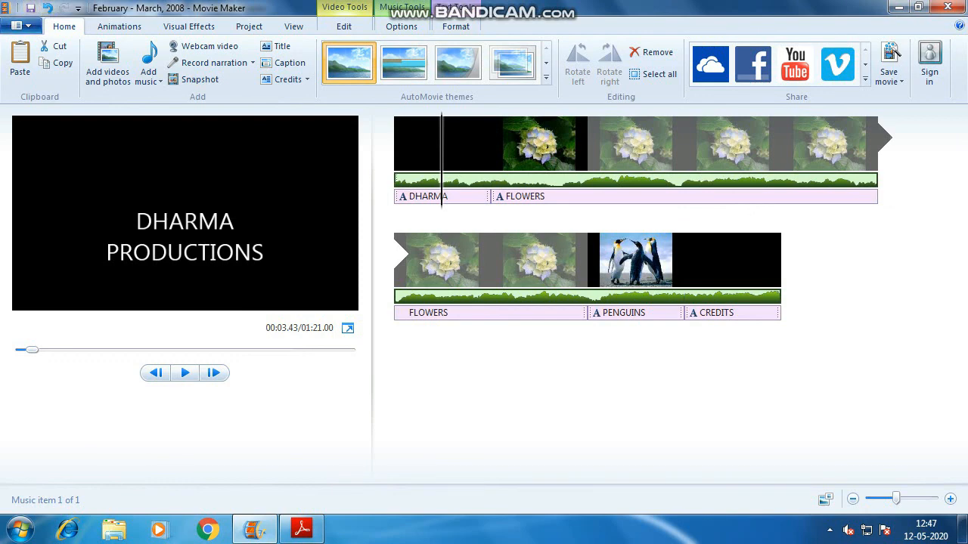
Switch to the Adobe Reader lesson, enlarge Figure 2.1 to 200%, and examine its labels from the Quick Access Toolbar to the Zoom Slider Bar
left_click(302, 529)
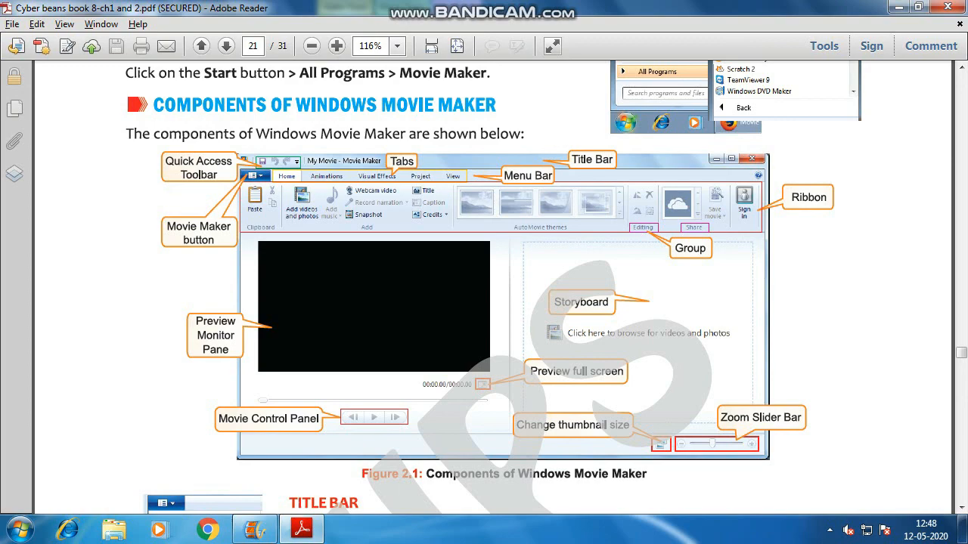
key("ctrl+plus")
key("ctrl+plus")
key("ctrl+plus")
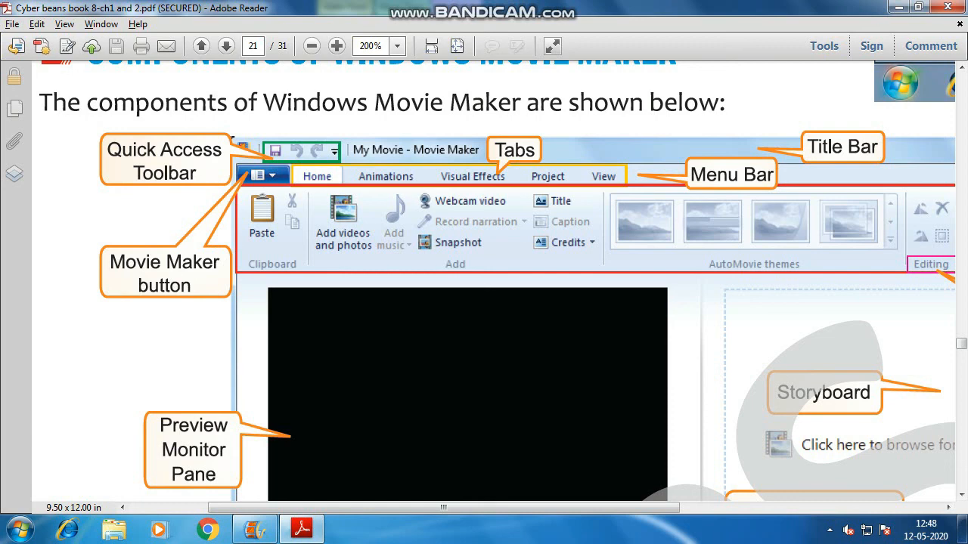
scroll(498, 281, "down", 2)
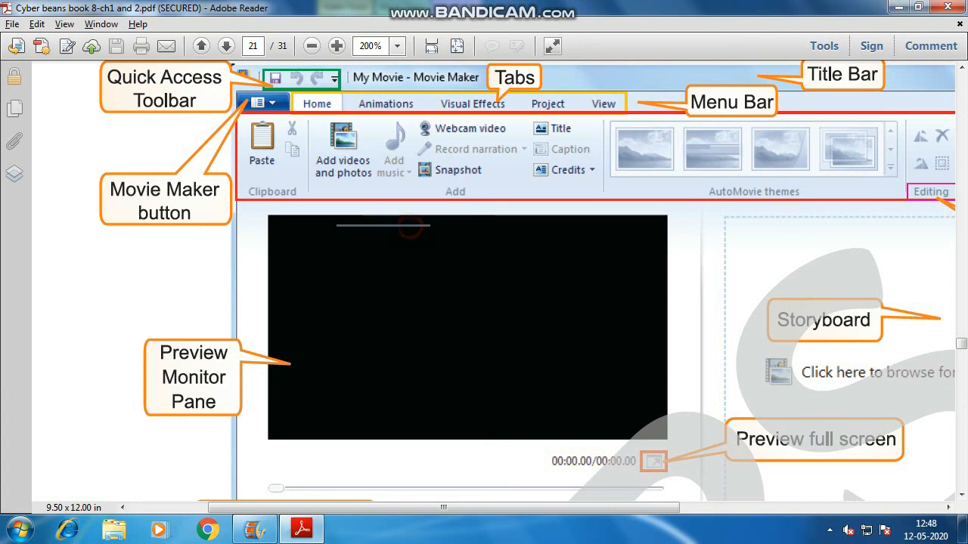
left_click(302, 263)
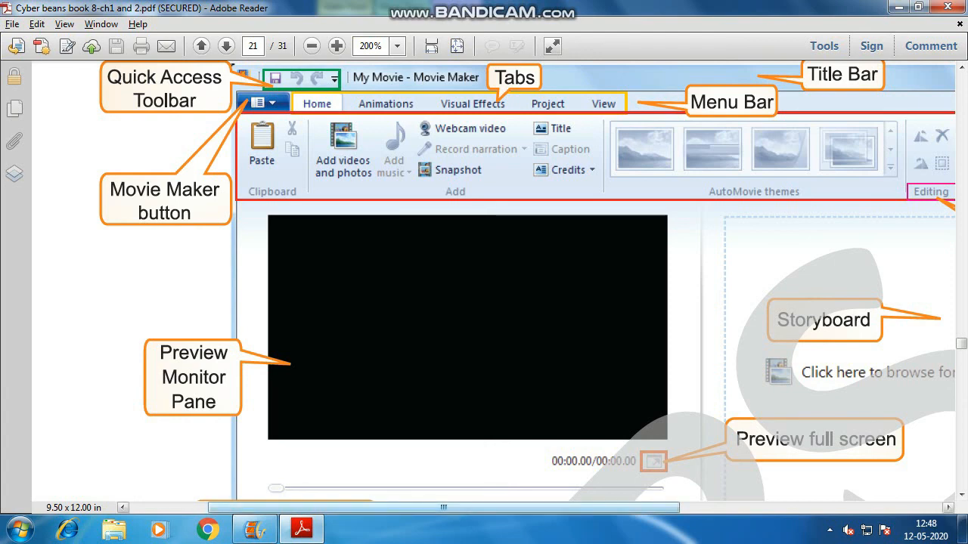
scroll(484, 288, "right", 2)
scroll(483, 287, "right", 5)
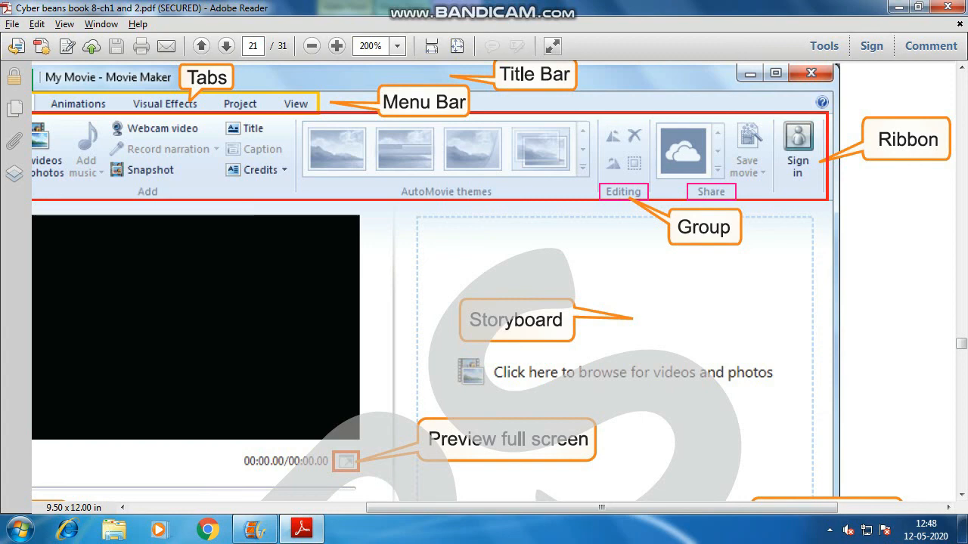
scroll(499, 282, "down", 1)
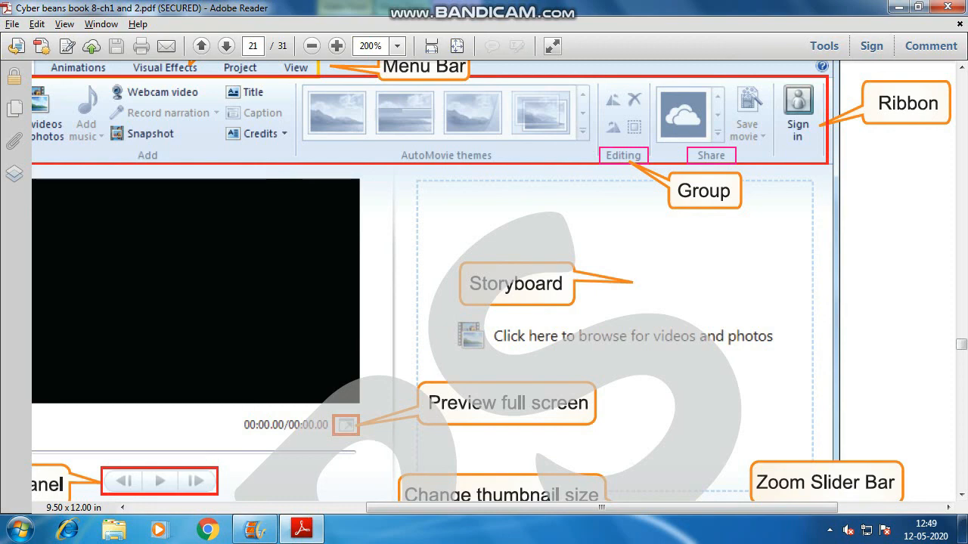
scroll(491, 281, "down", 2)
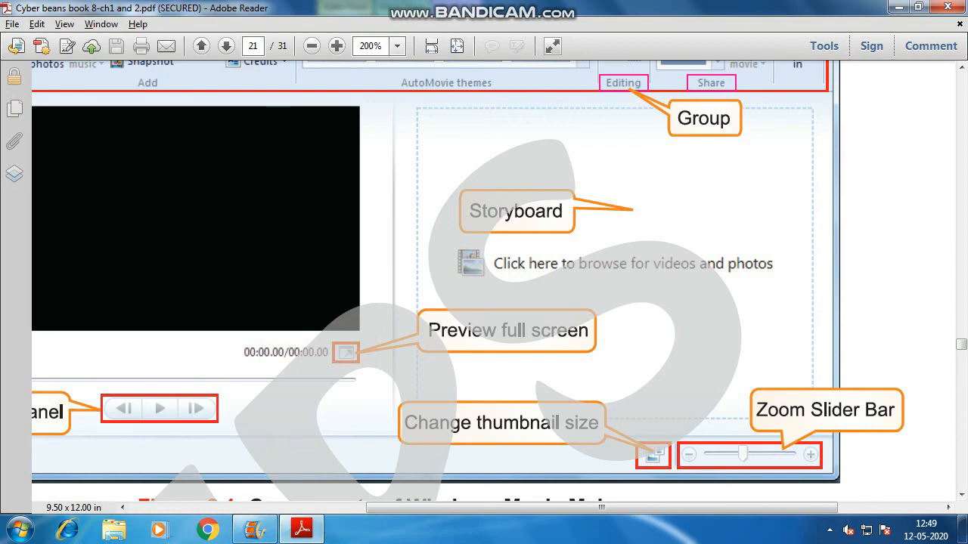
Switch to Movie Maker, preview the movie in full screen, pause it on the flowers picture, and show the sharing options
scroll(469, 279, "down", 1)
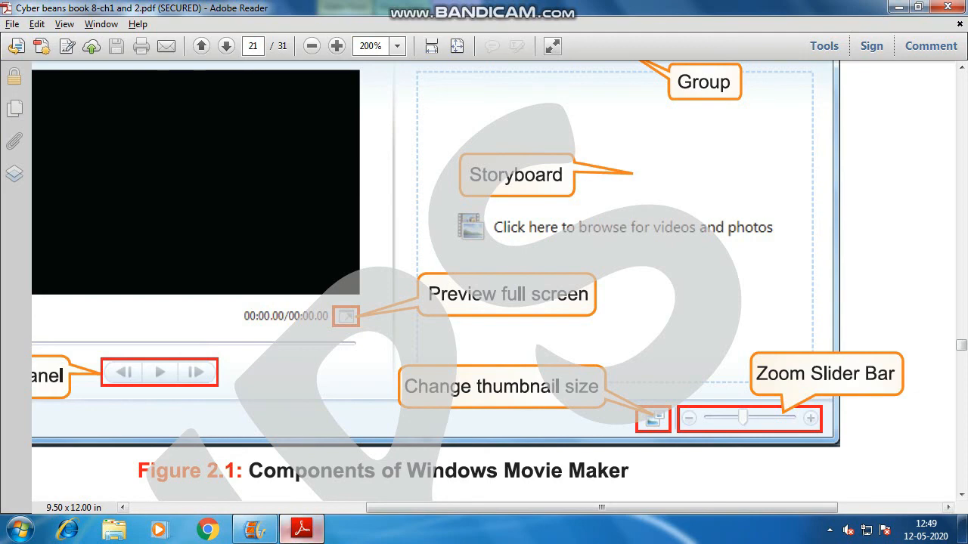
left_click(254, 529)
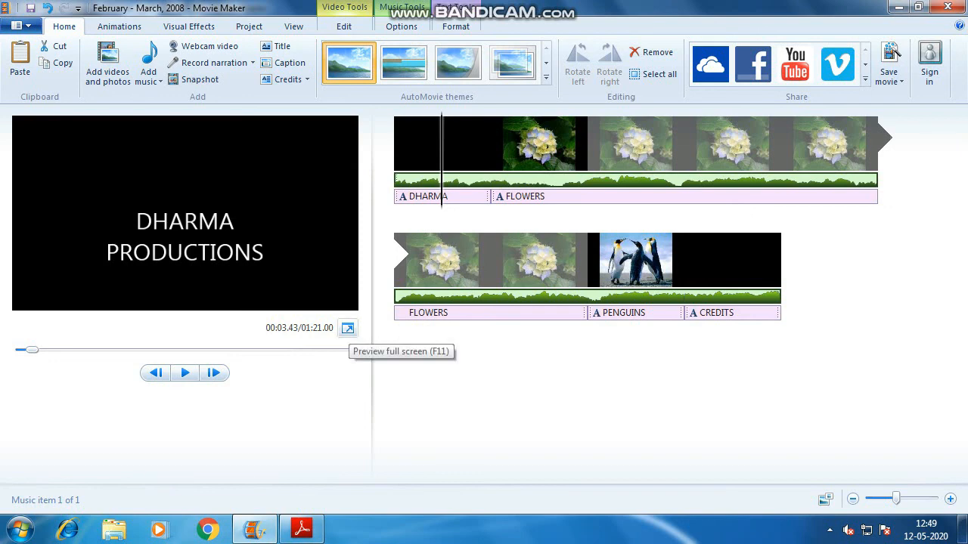
left_click(348, 328)
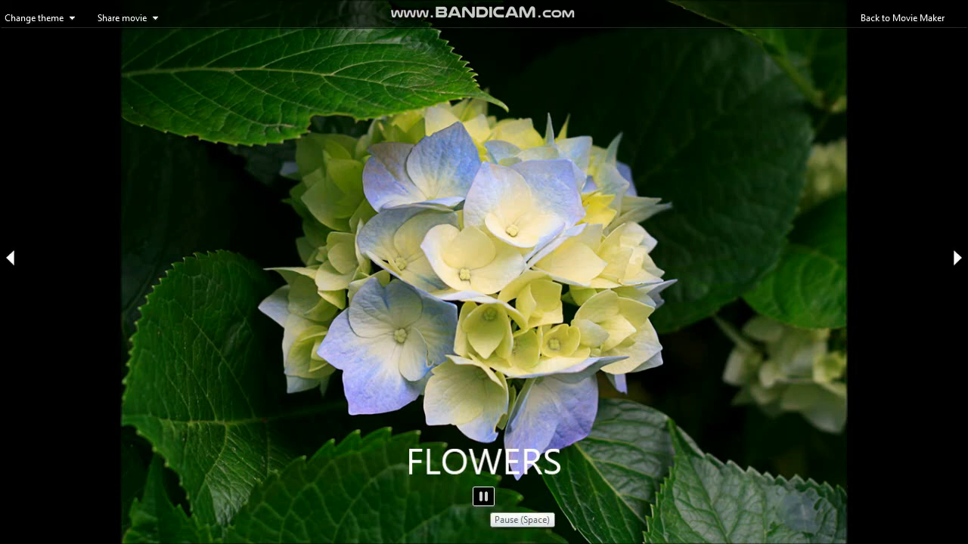
left_click(483, 496)
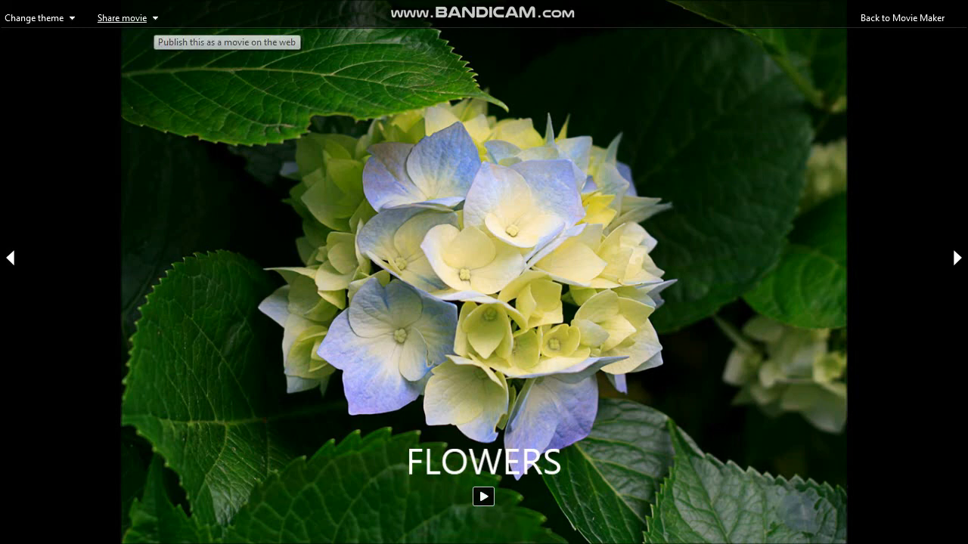
left_click(122, 18)
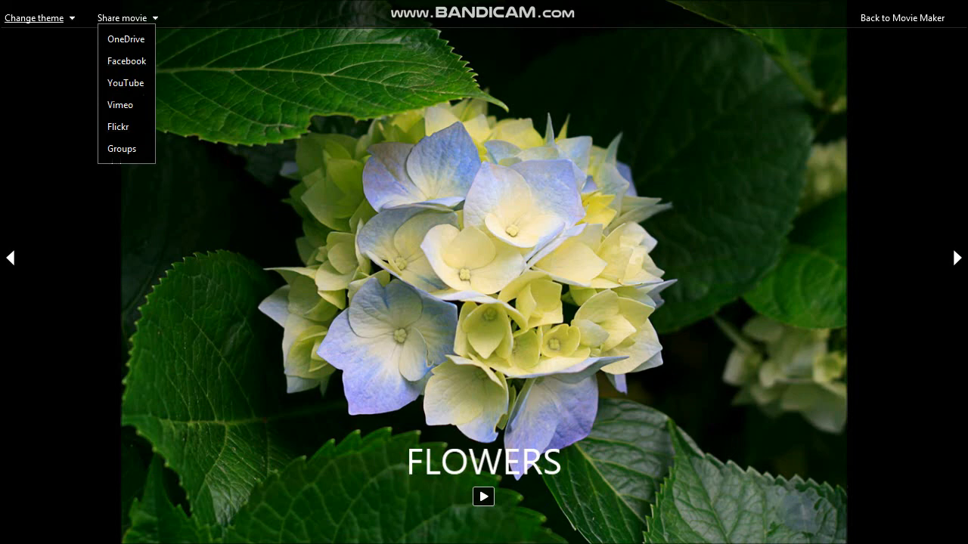
Apply the Pan and zoom theme from the full-screen preview, change it to Default, and return to the editing window
left_click(34, 17)
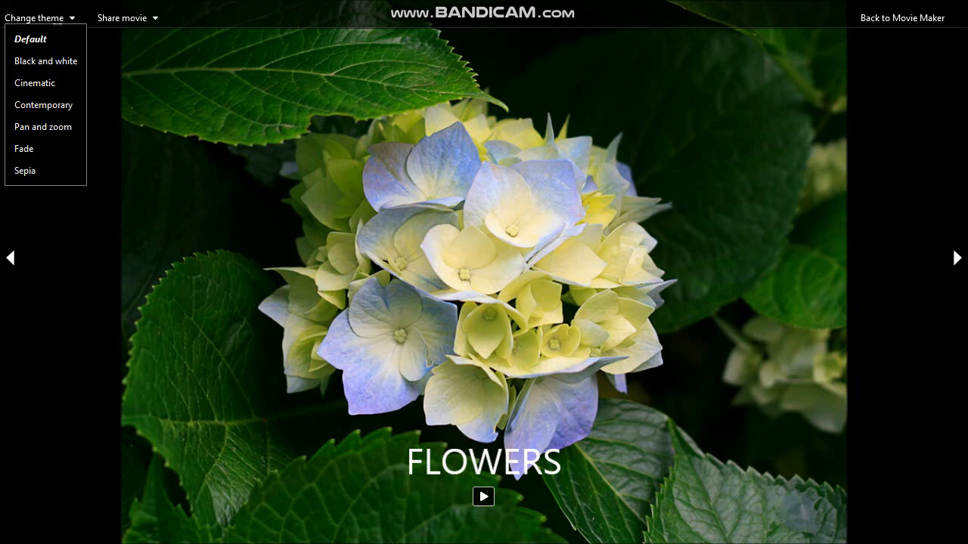
left_click(43, 126)
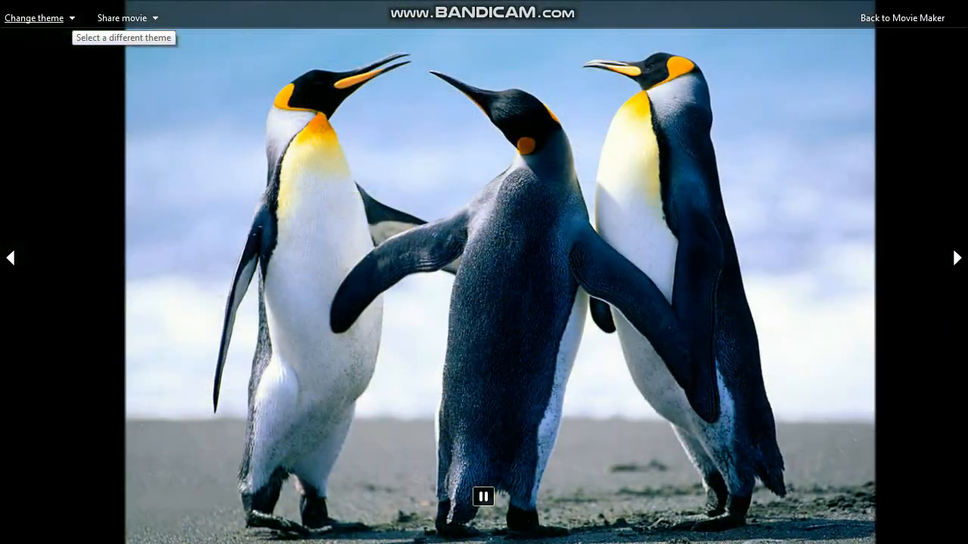
left_click(69, 18)
left_click(29, 40)
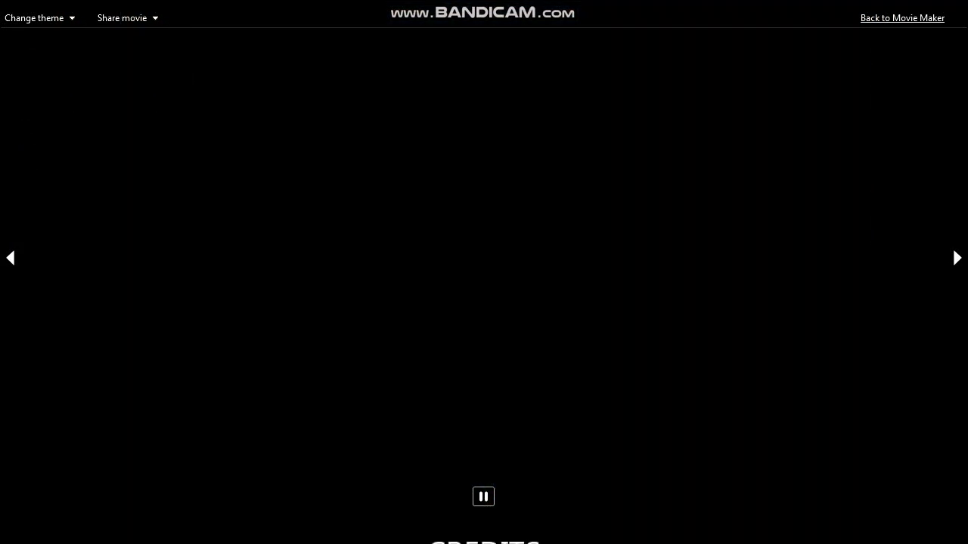
left_click(902, 17)
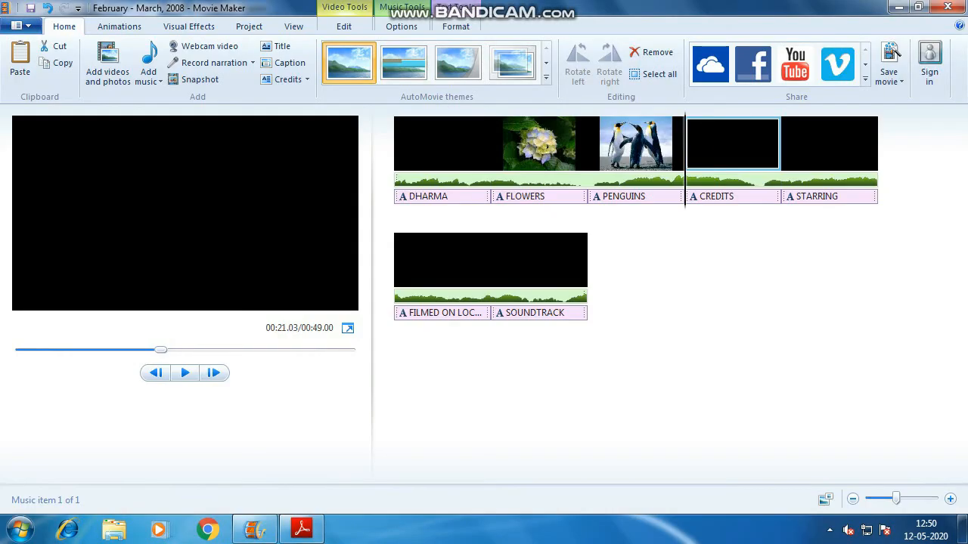
Undo the last two theme changes and glance back at Figure 2.1 in the Adobe Reader lesson
left_click(436, 449)
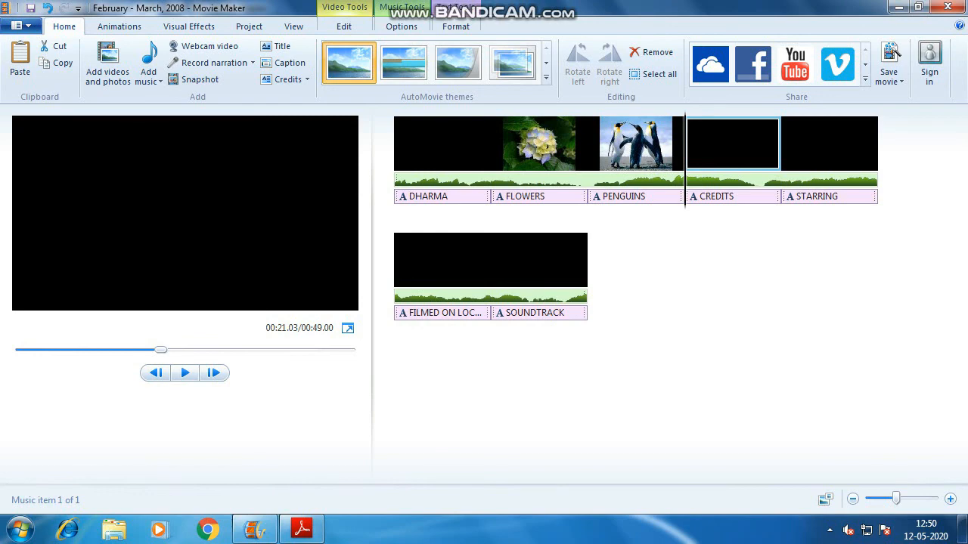
key("ctrl+z")
key("ctrl+z")
left_click(460, 436)
left_click(457, 436)
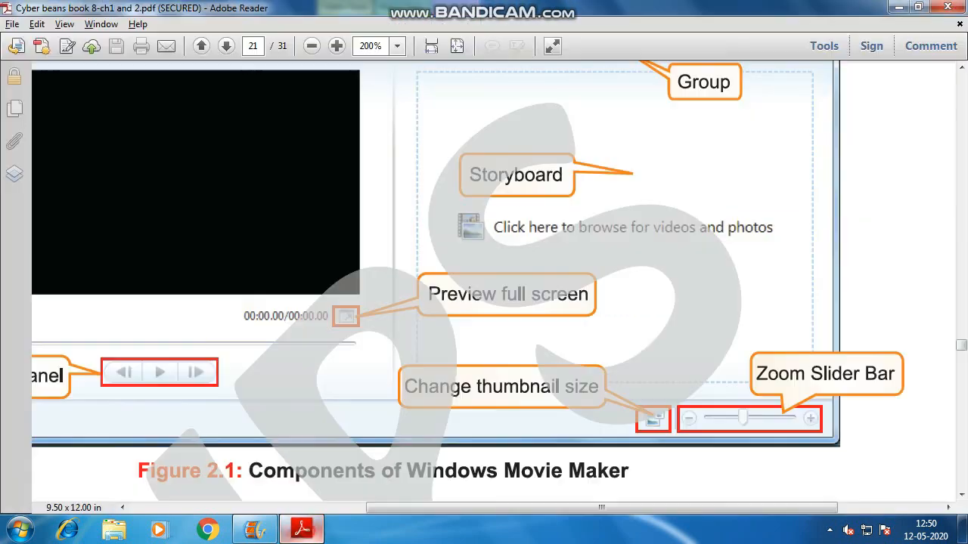
Return to Movie Maker, try the storyboard thumbnails as extra small and extra large icons, and set them back to medium icons
left_click(301, 528)
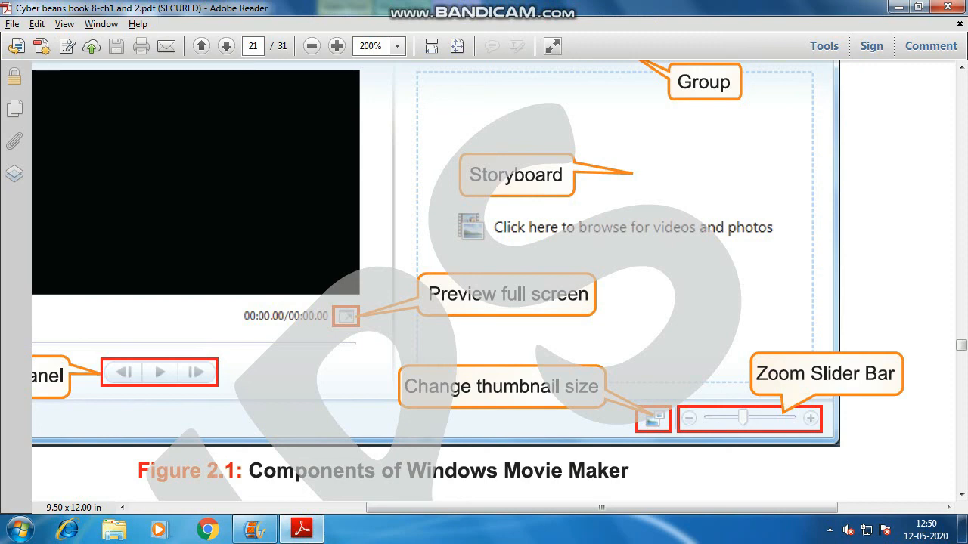
key("alt+Tab")
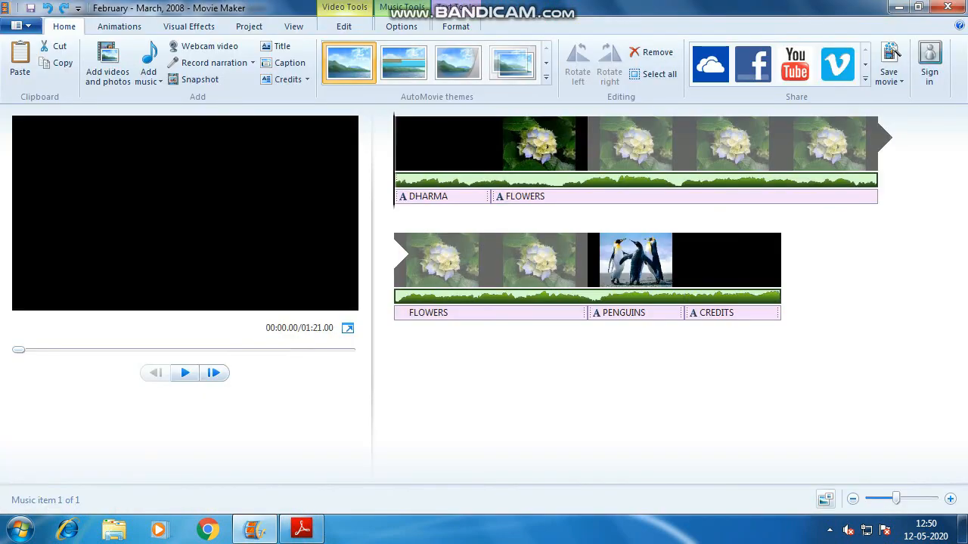
left_click(825, 499)
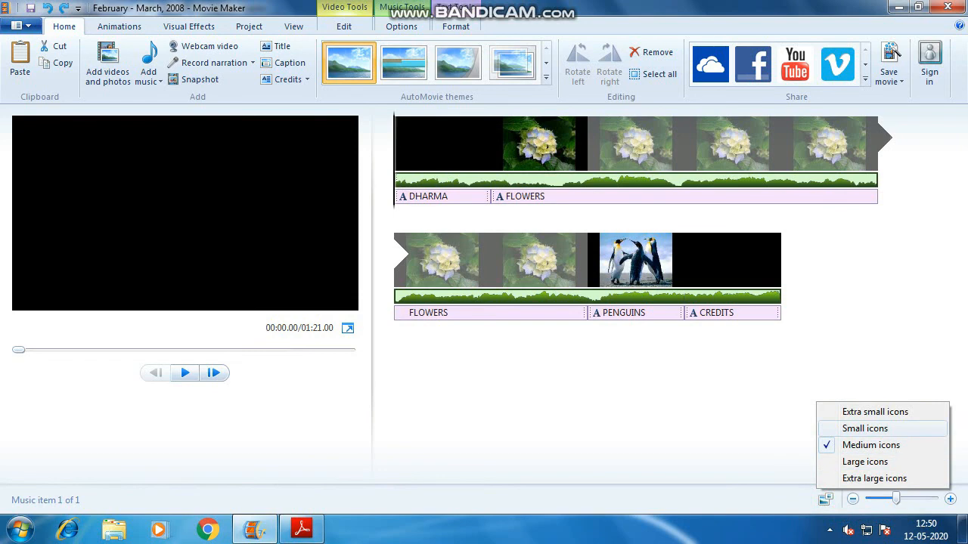
left_click(859, 412)
left_click(824, 499)
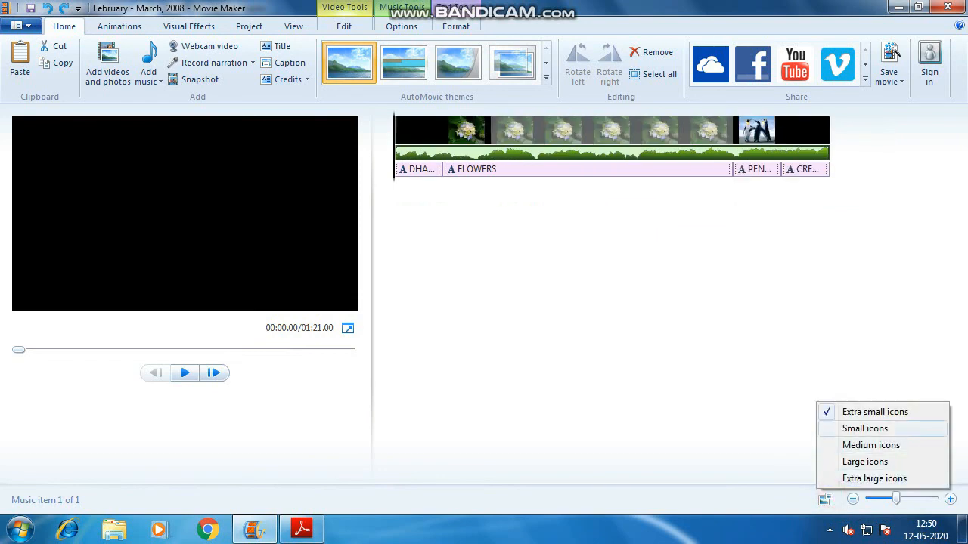
left_click(850, 458)
left_click(874, 478)
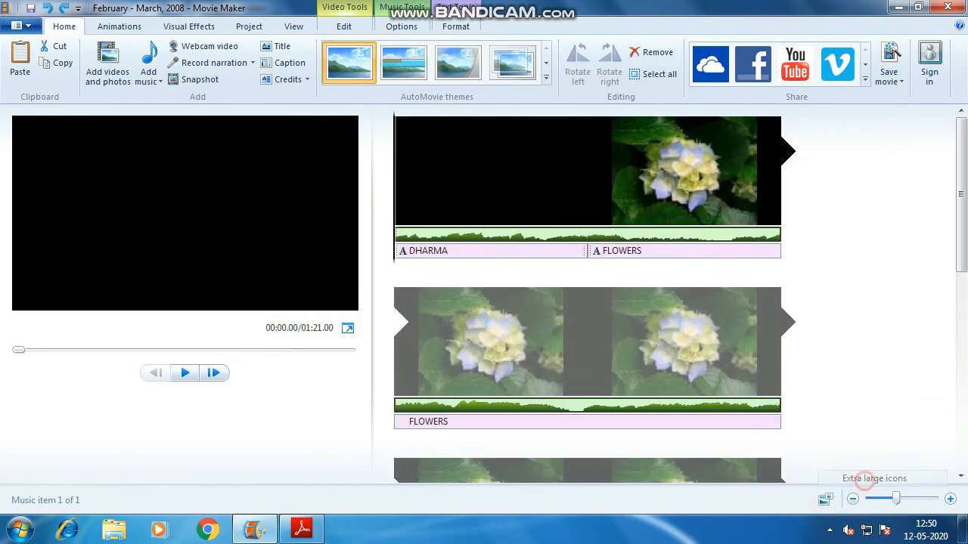
left_click(825, 500)
left_click(870, 445)
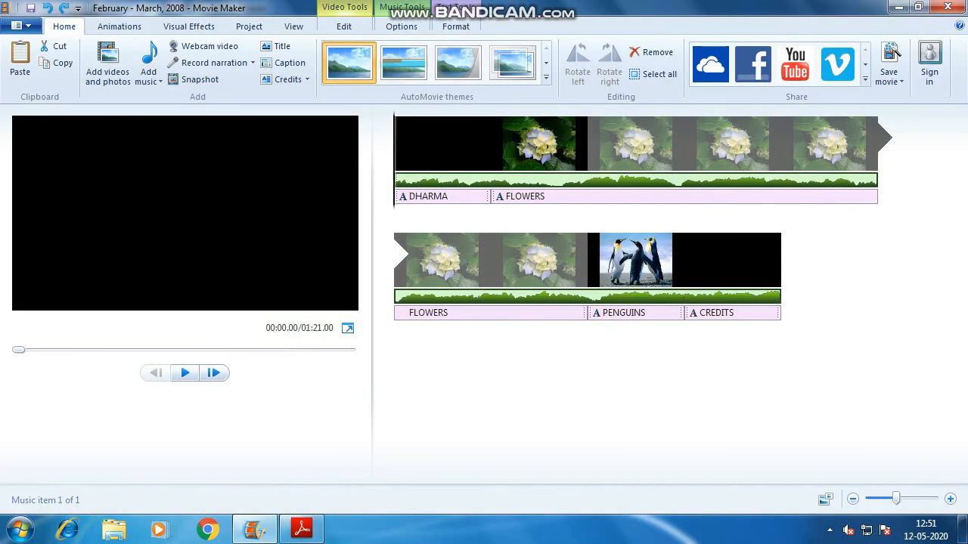
Zoom in the storyboard's time scale, return to the Adobe Reader lesson, and reduce Figure 2.1 to 125%
mouse_move(893, 499)
left_mouse_down()
mouse_move(871, 499)
mouse_move(911, 499)
left_mouse_up()
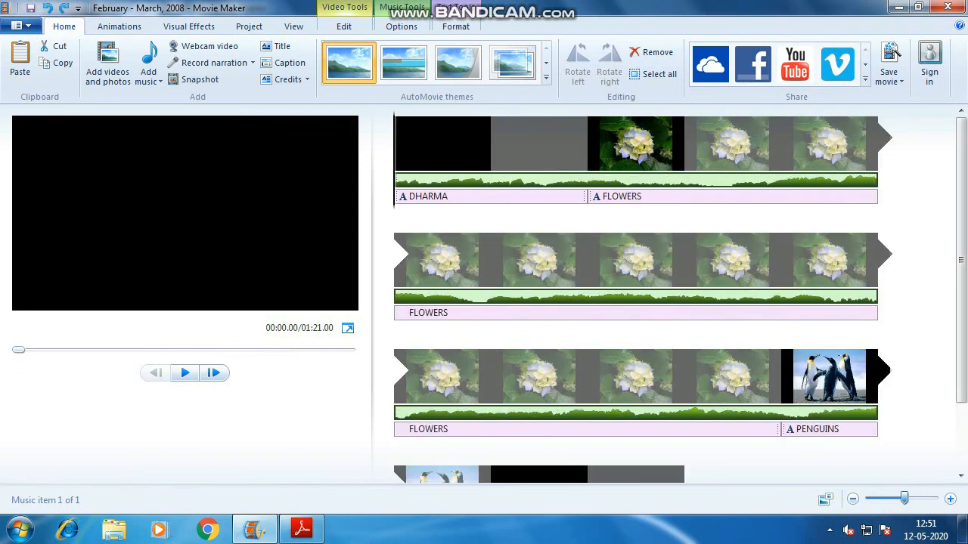
key("alt+Tab")
key("alt+Tab")
key("alt+Tab")
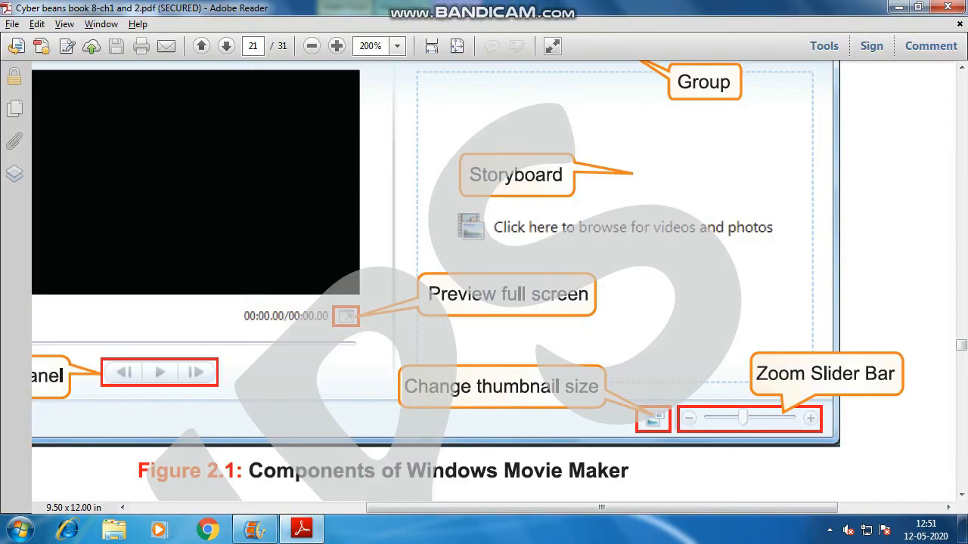
key("ctrl+minus")
key("ctrl+minus")
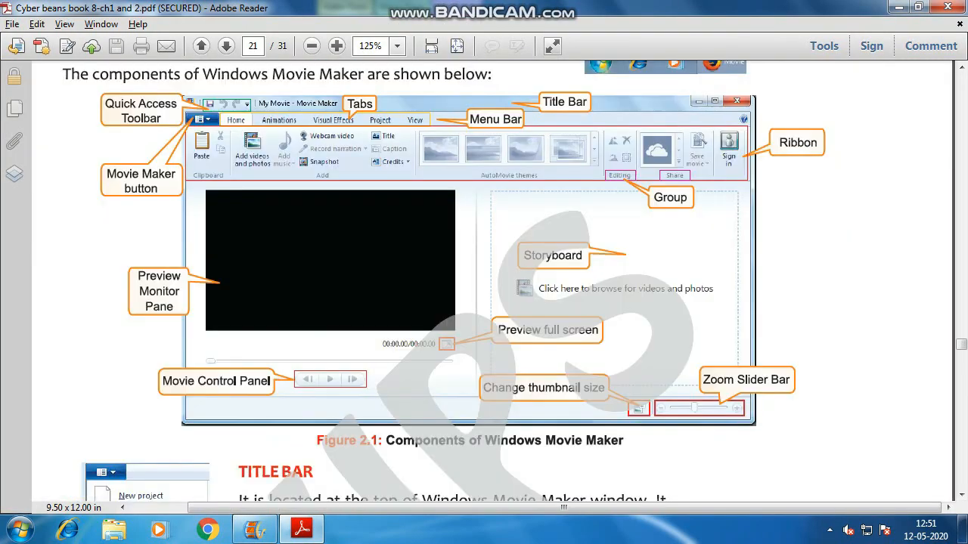
Switch to Movie Maker, play the movie from the start and from the FLOWERS clip, zoom out the time scale, and pause
key("alt+Tab")
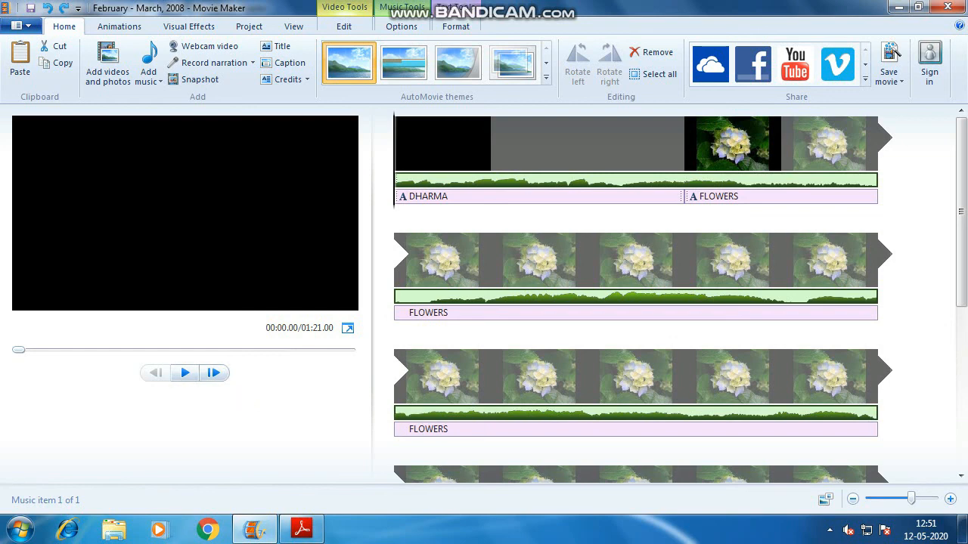
left_click(184, 372)
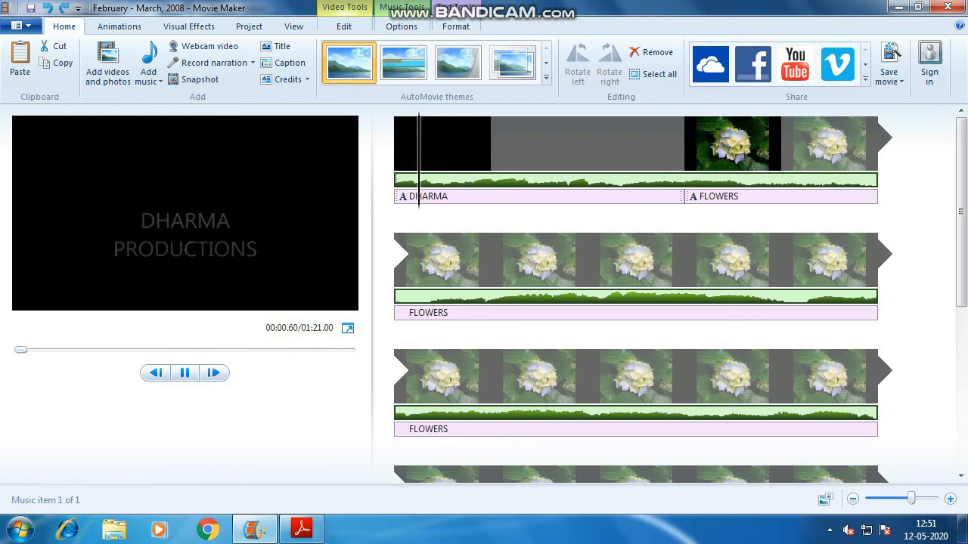
left_click(727, 138)
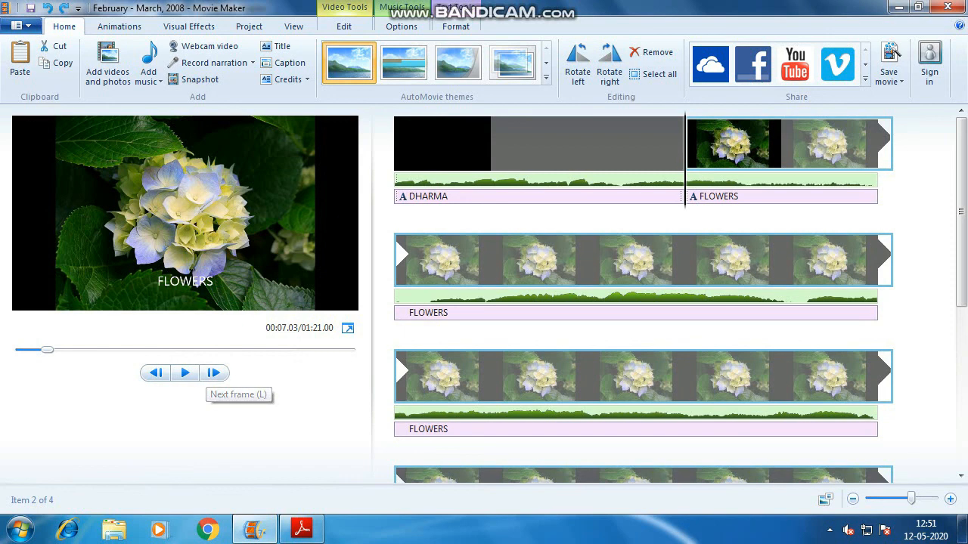
left_click(184, 373)
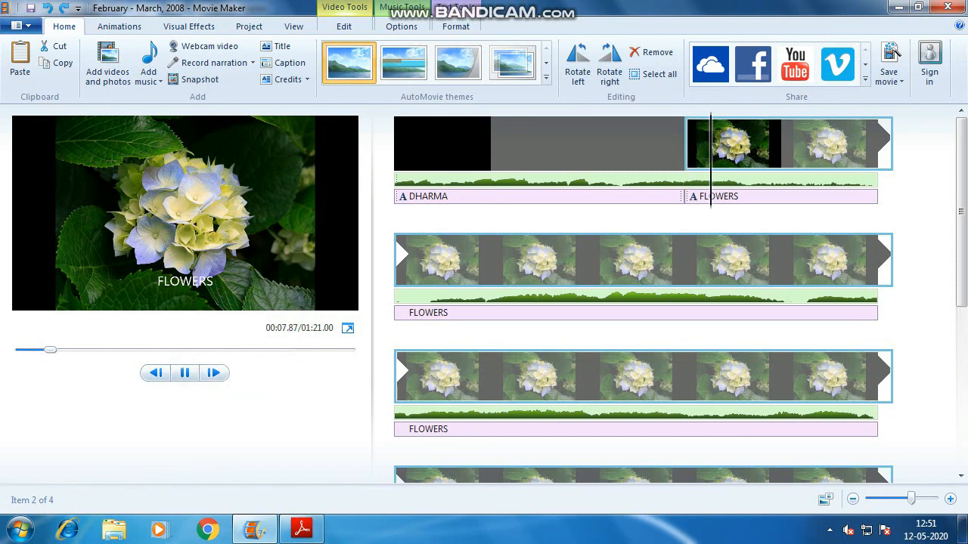
left_click_drag(911, 498, 888, 498)
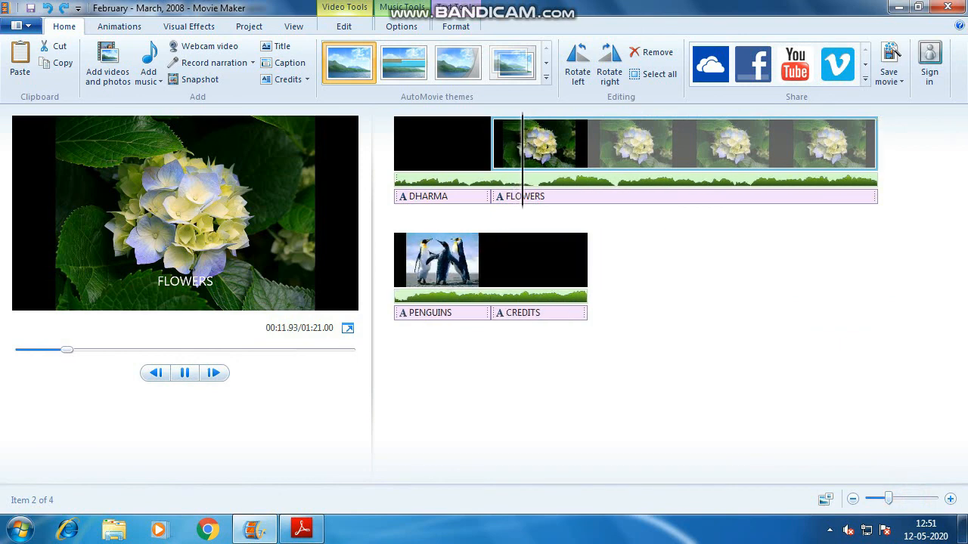
left_click(185, 373)
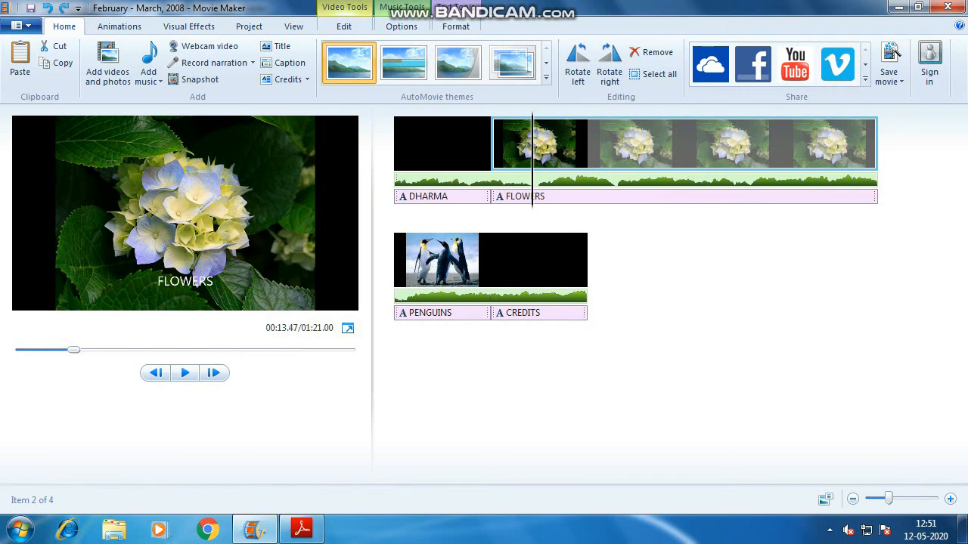
Switch to the Adobe Reader lesson and read the Title Bar, Menu Bar, Movie Maker Button and Storyboard sections, comparing with Movie Maker
key("alt+Tab")
scroll(484, 302, "down", 5)
scroll(484, 303, "down", 1)
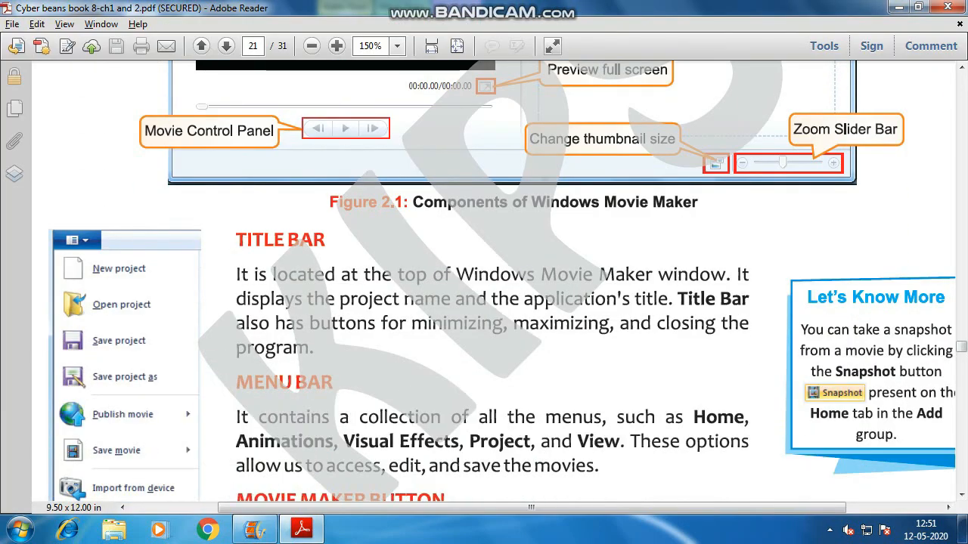
scroll(484, 303, "down", 1)
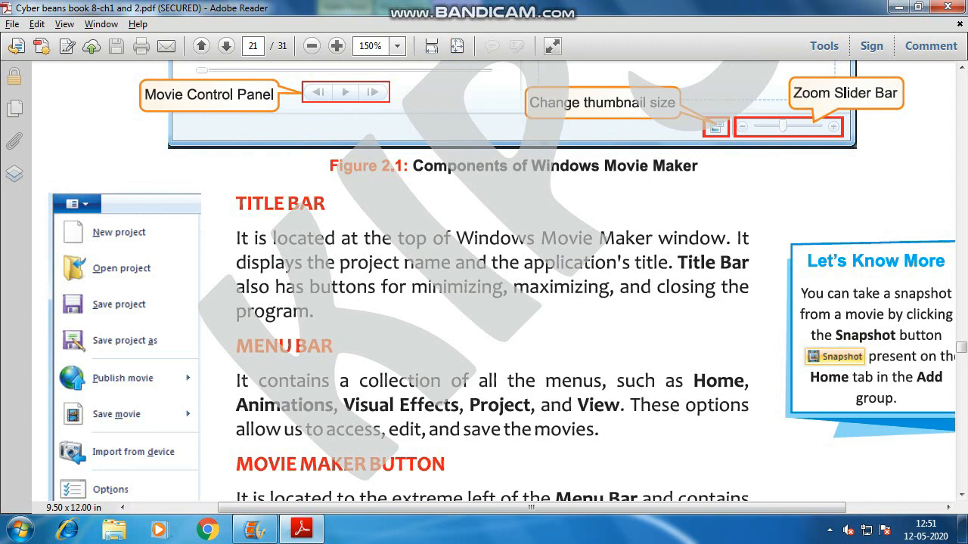
scroll(502, 282, "down", 3)
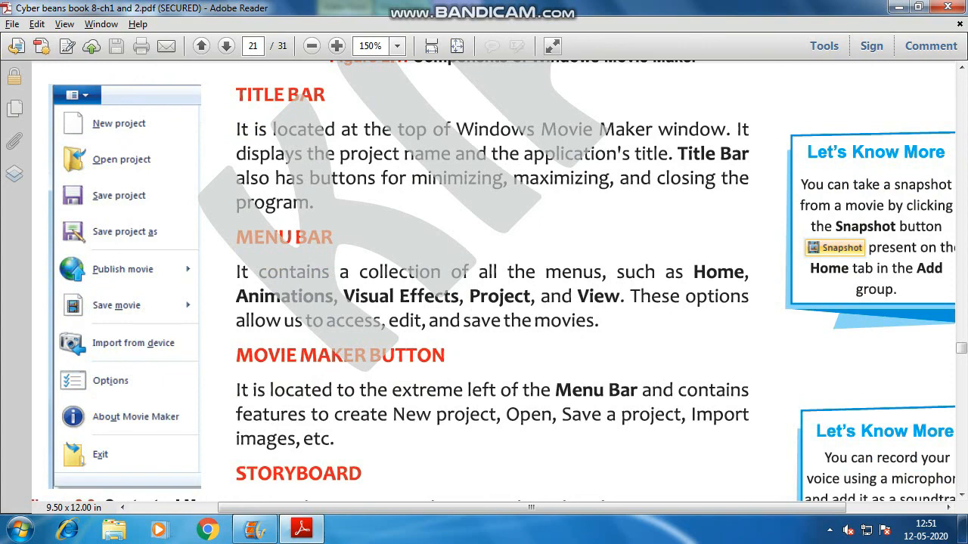
key("ctrl+minus")
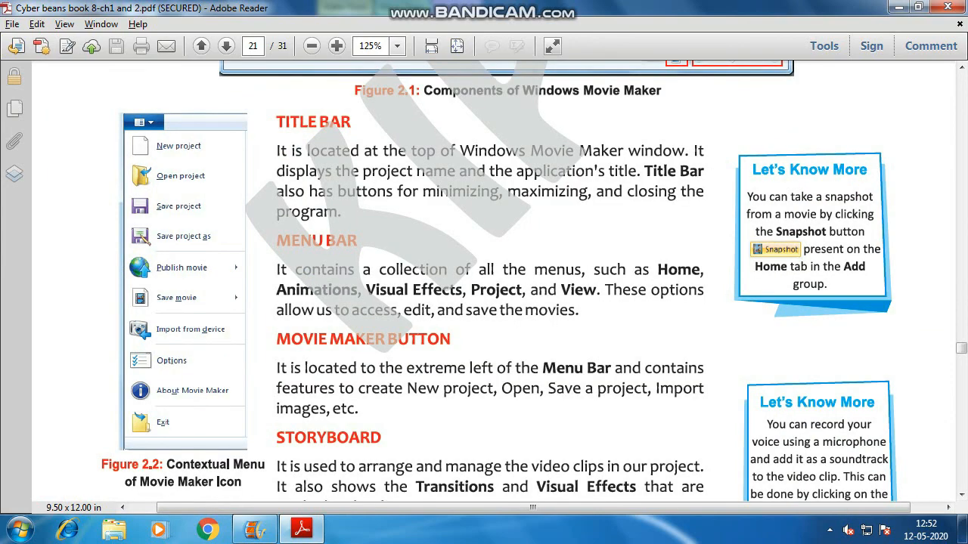
scroll(484, 287, "down", 1)
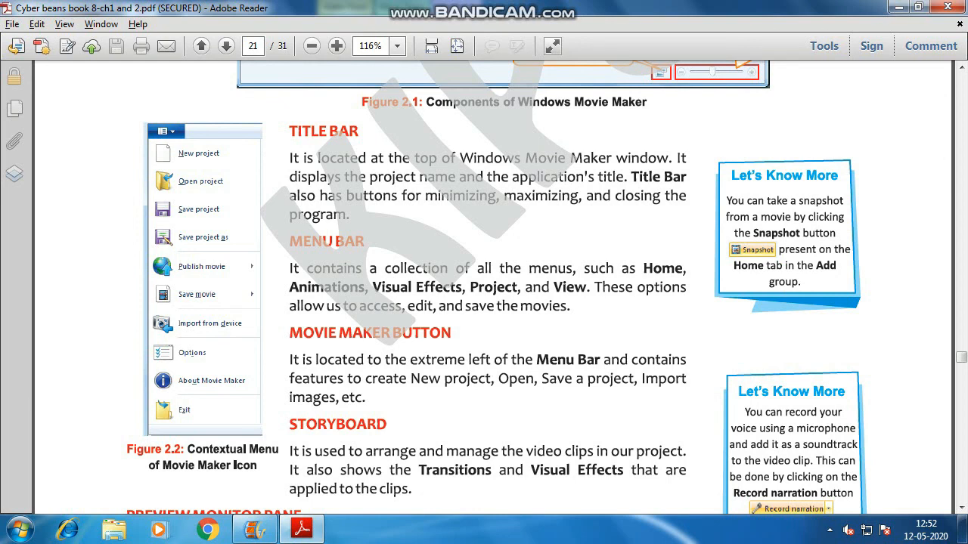
key("alt+Tab")
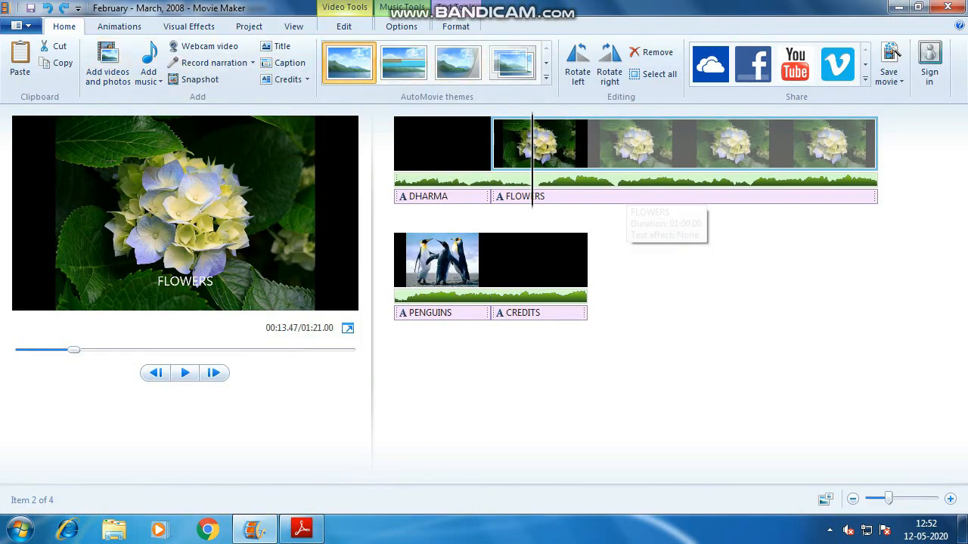
key("alt+Tab")
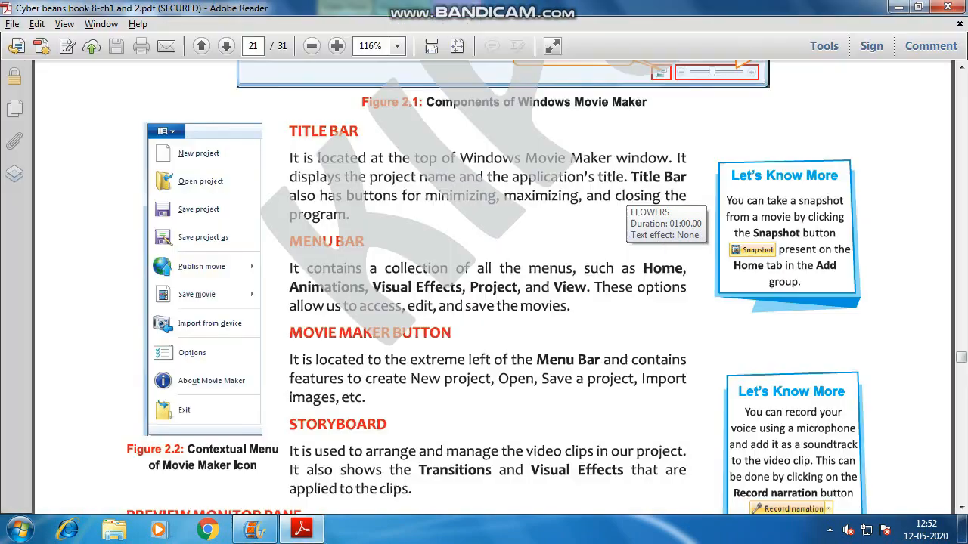
scroll(497, 270, "down", 1)
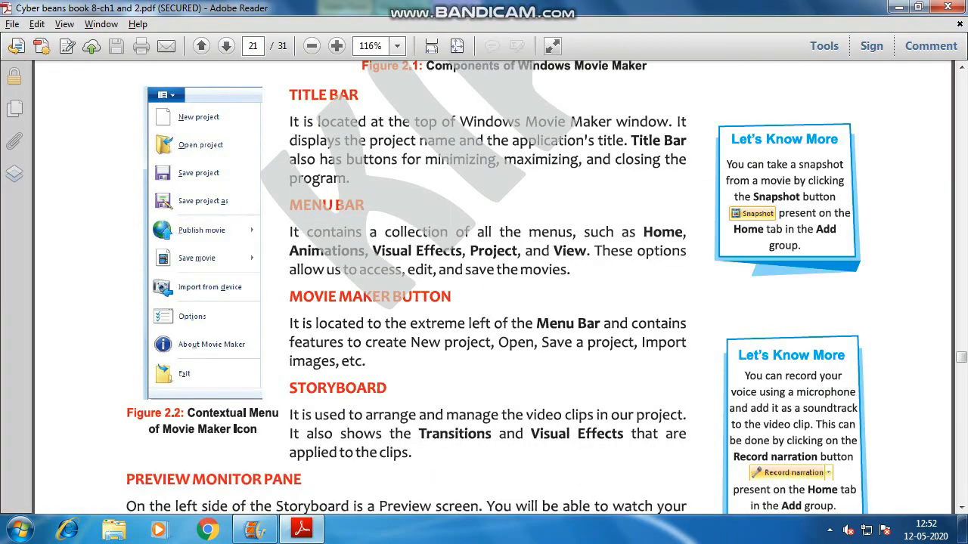
Compare the textbook's sections on the Movie Maker button, Storyboard and Preview Monitor Pane with the Movie Maker window
key("alt+Tab")
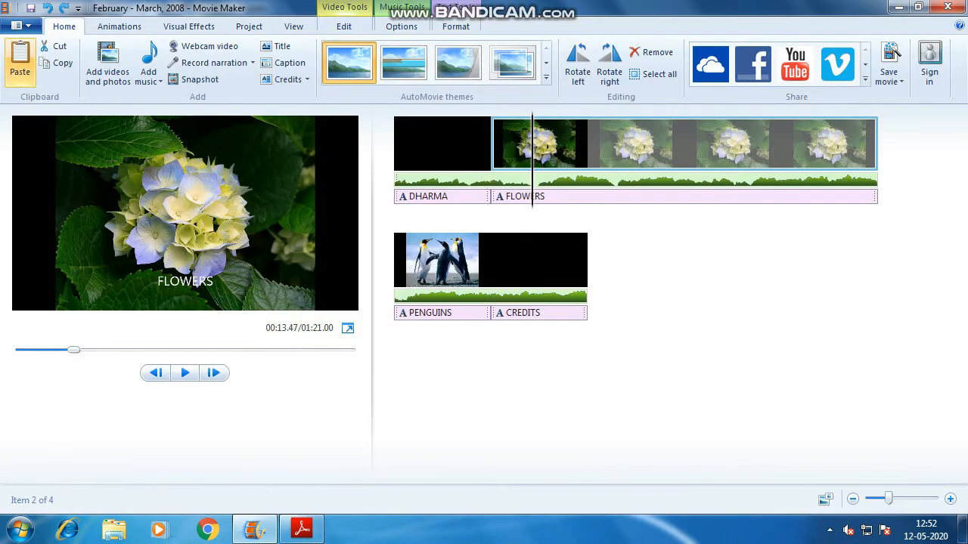
left_click(17, 25)
left_click(681, 388)
key("alt+Tab")
scroll(497, 287, "down", 3)
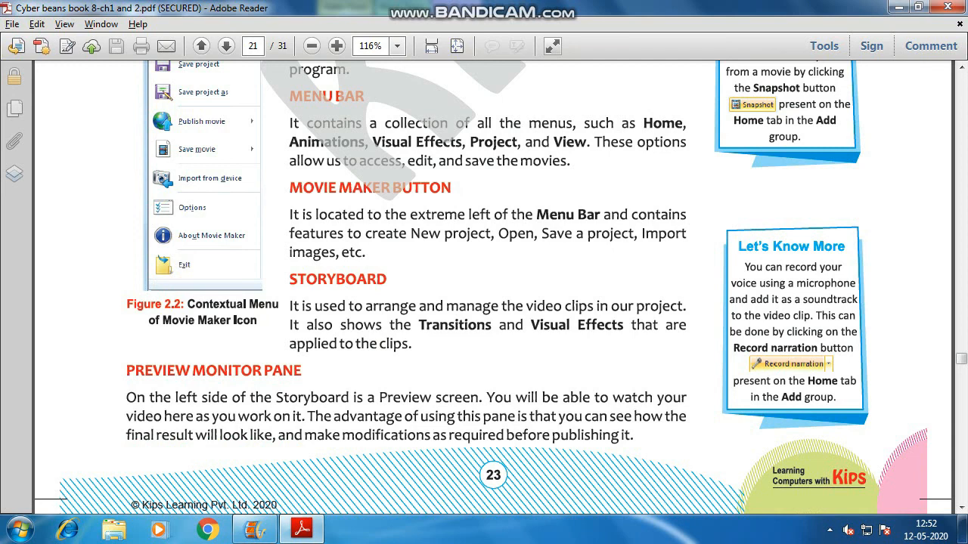
scroll(502, 290, "down", 2)
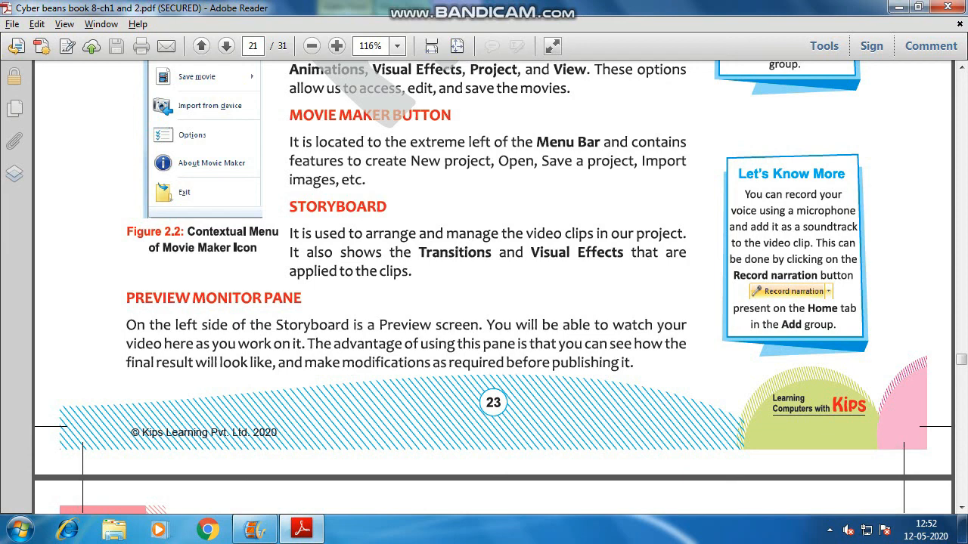
scroll(493, 288, "down", 3)
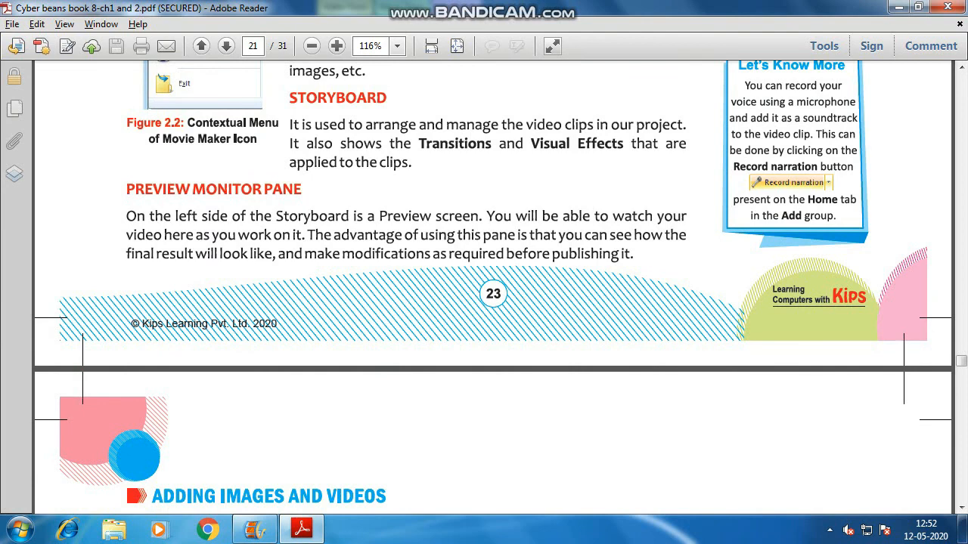
key("alt+Tab")
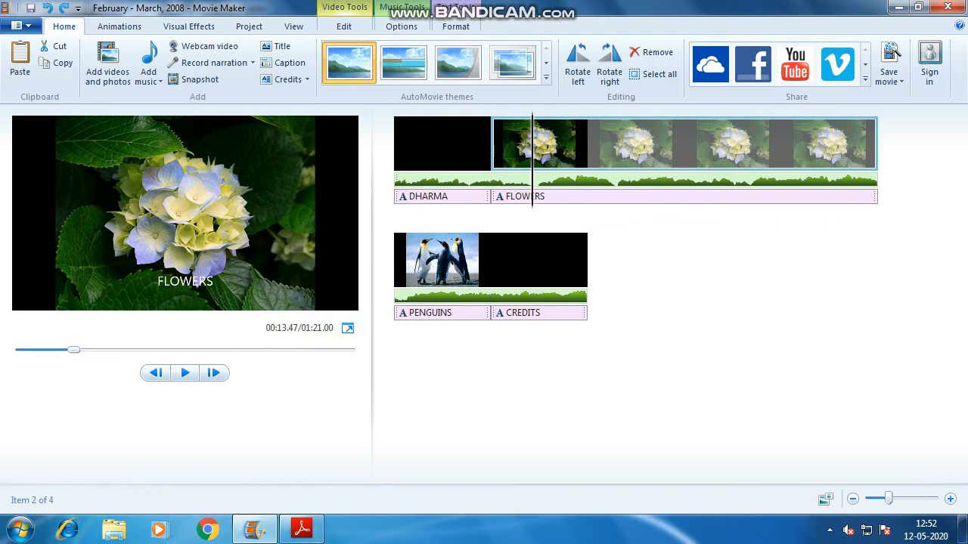
key("alt+Tab")
key("alt+Tab")
Browse the visual effects gallery for the FLOWERS clip and preview the Threshold effect
key("Home")
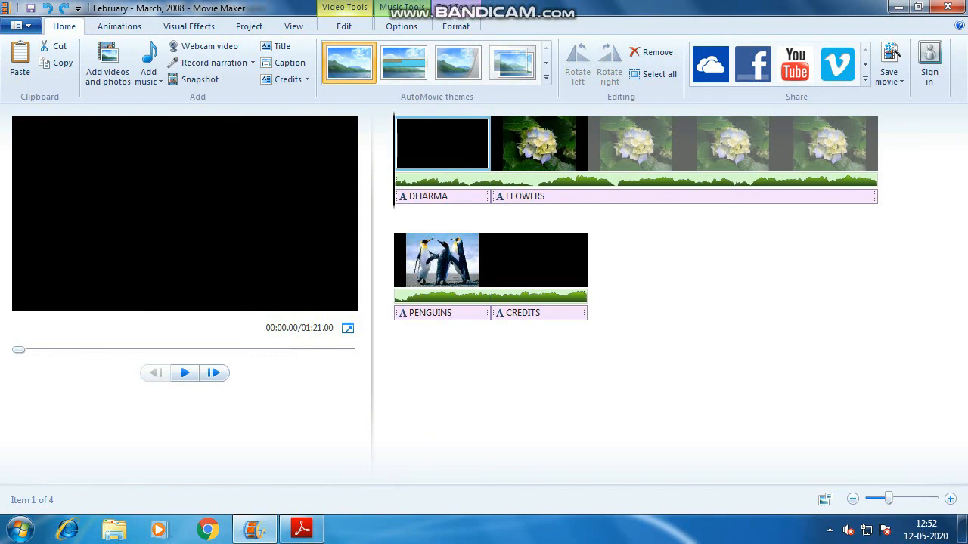
right_click(460, 147)
key("Escape")
left_click(173, 25)
left_click(492, 143)
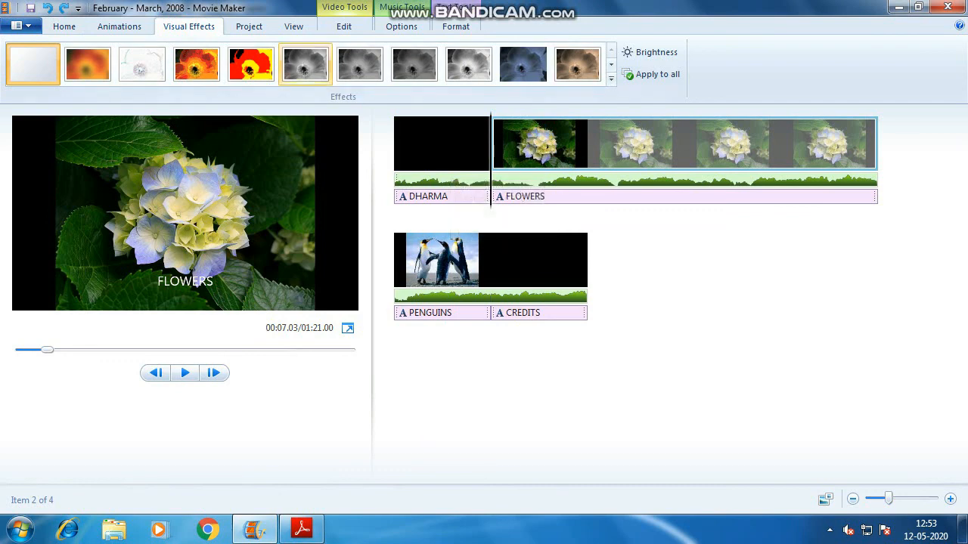
left_click(611, 78)
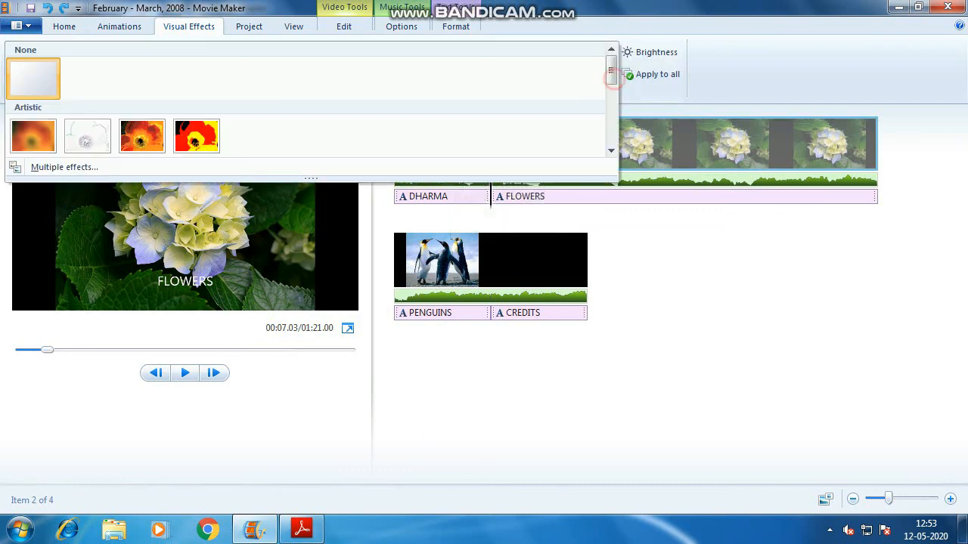
scroll(197, 132, "down", 2)
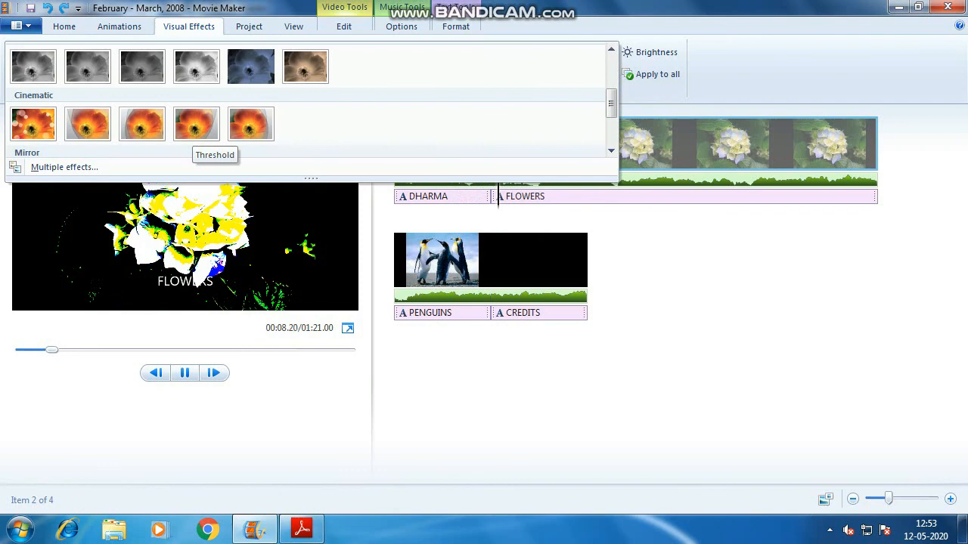
left_click(196, 123)
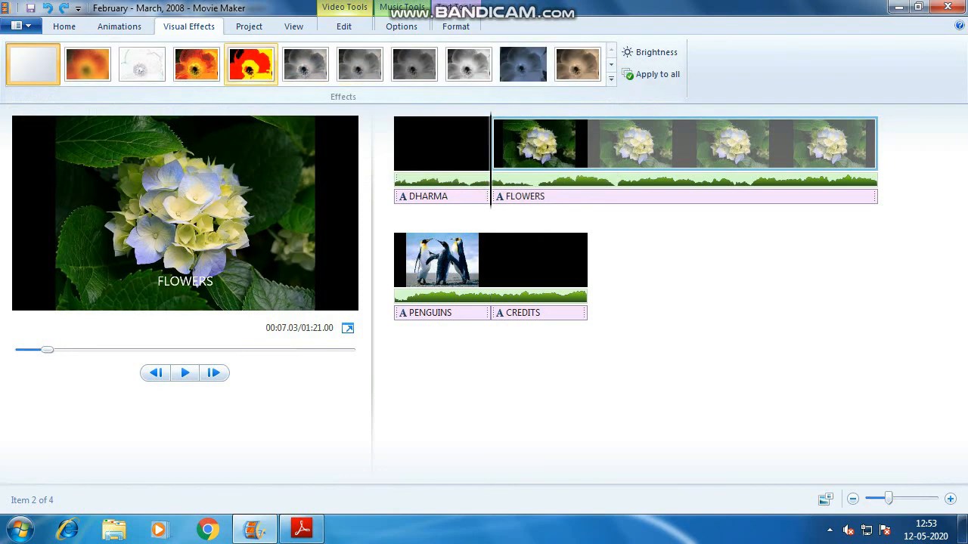
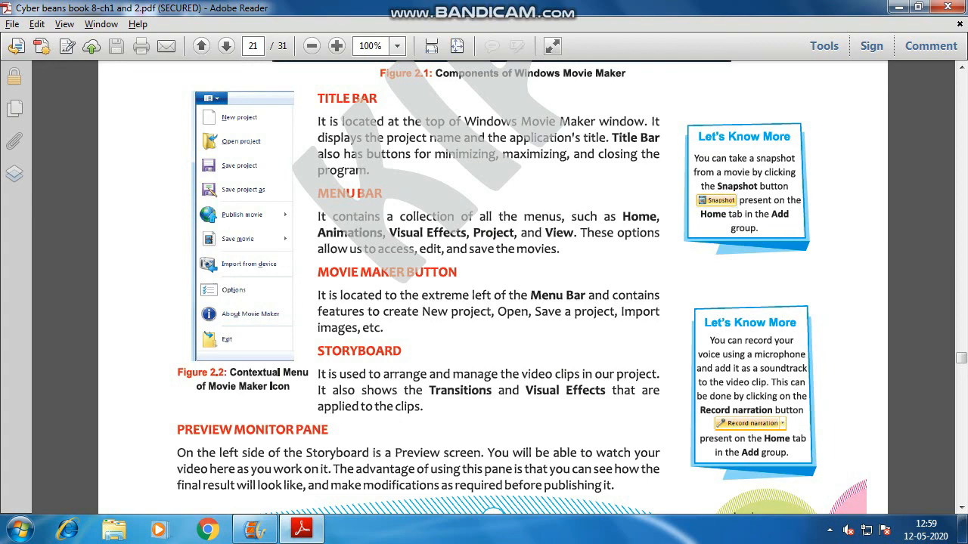
left_click(254, 529)
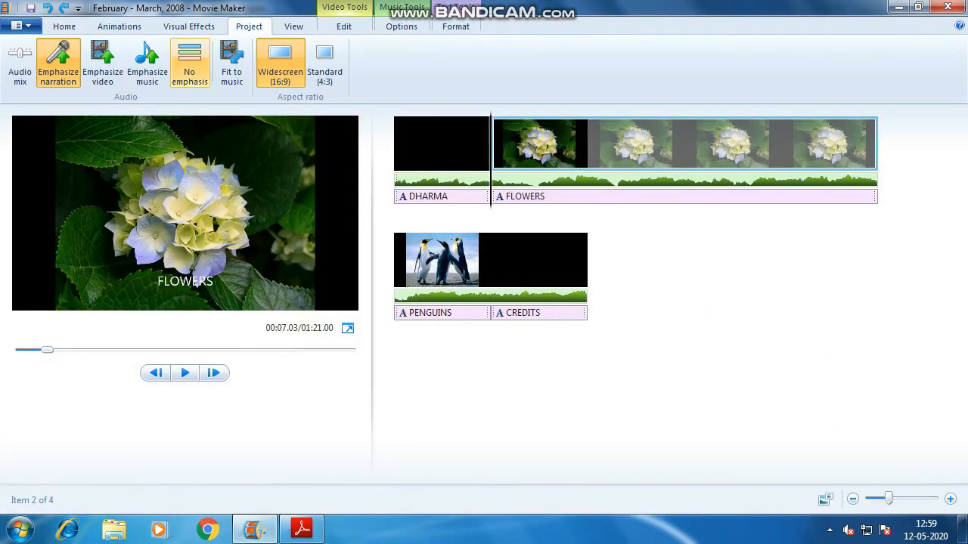
left_click(65, 26)
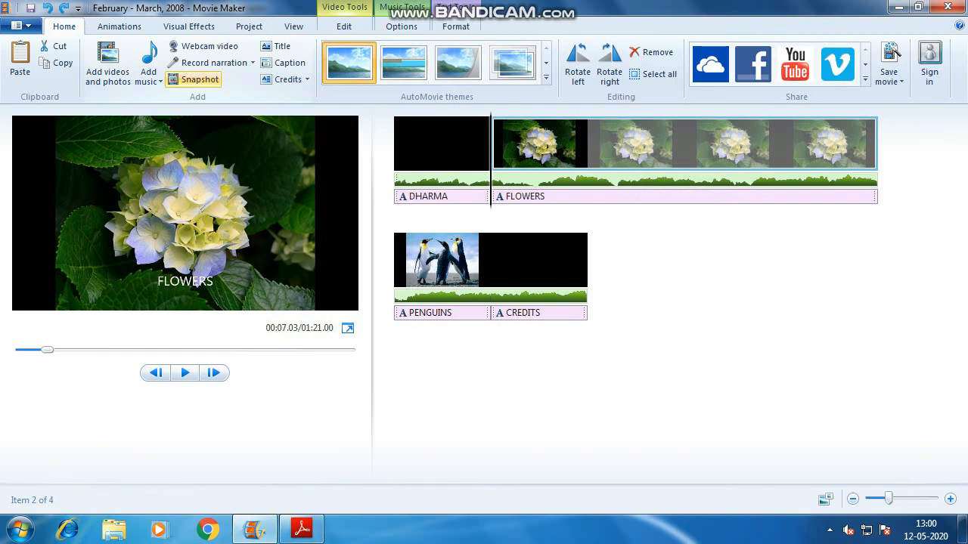
left_click(194, 79)
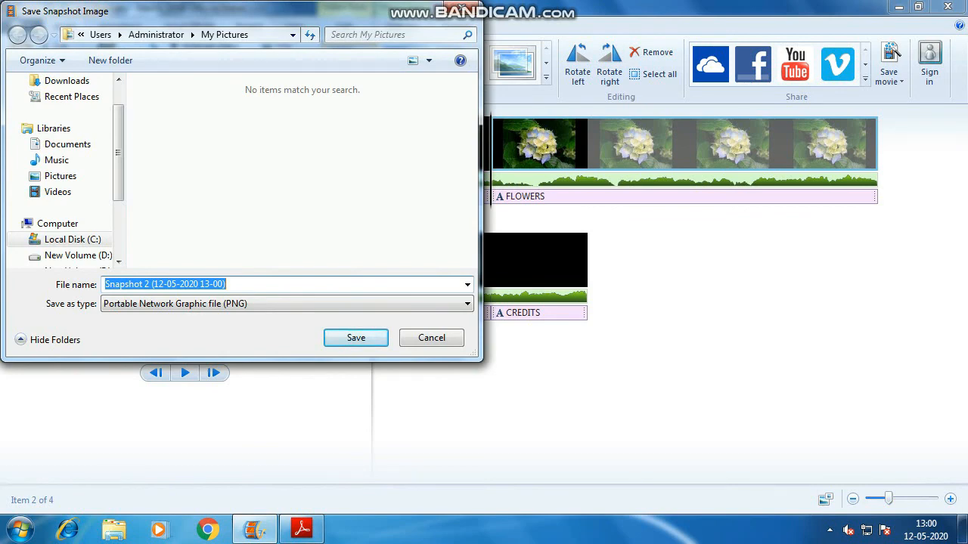
scroll(119, 91, "up", 3)
left_click(60, 102)
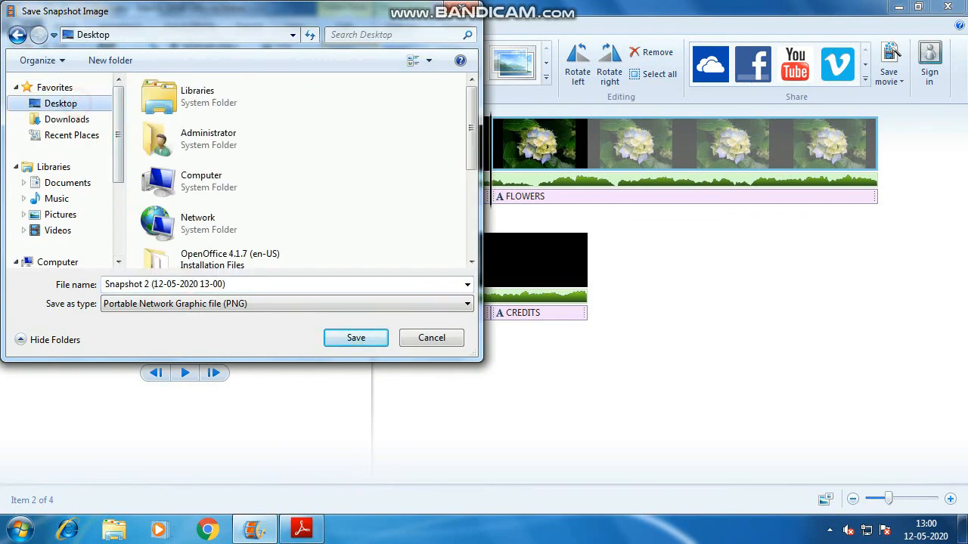
left_click(255, 284)
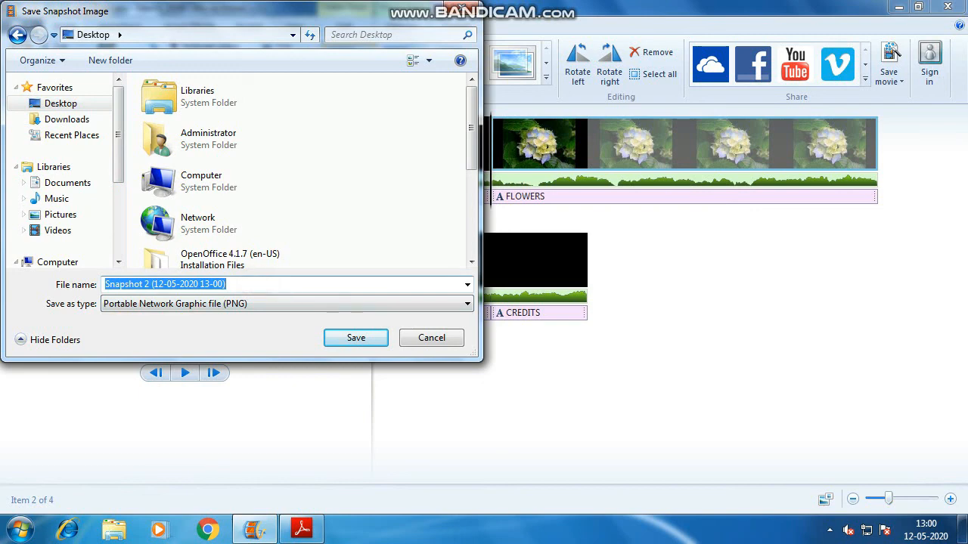
key("Tab")
key("alt+Down")
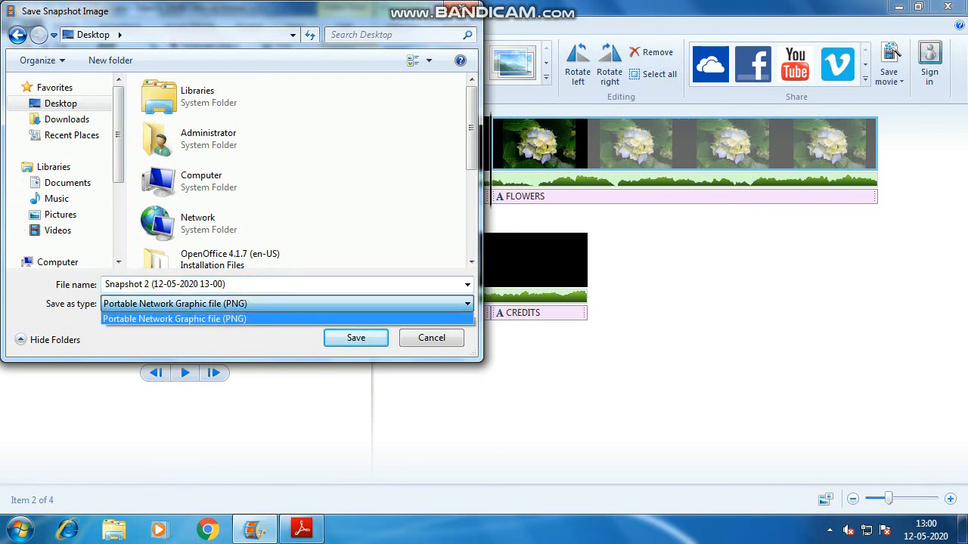
left_click(261, 304)
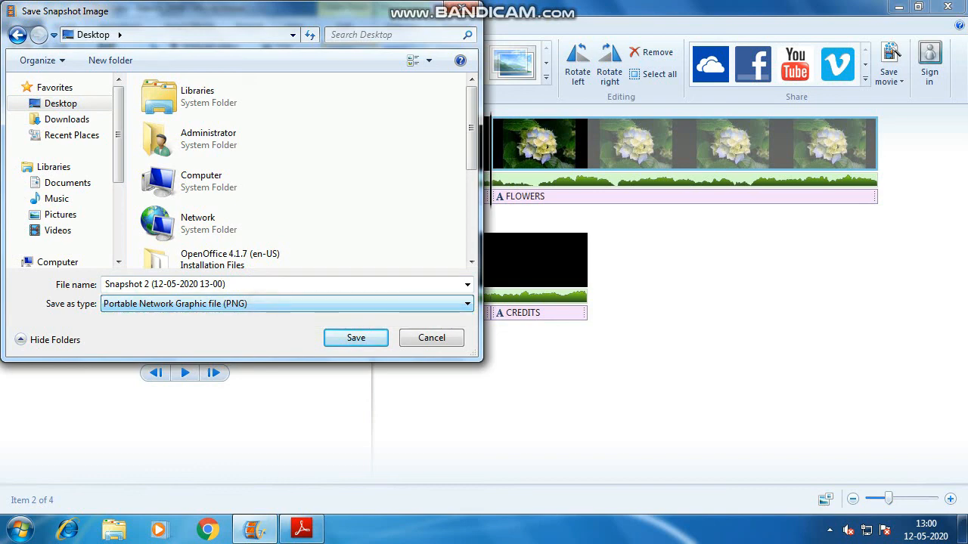
left_click(355, 338)
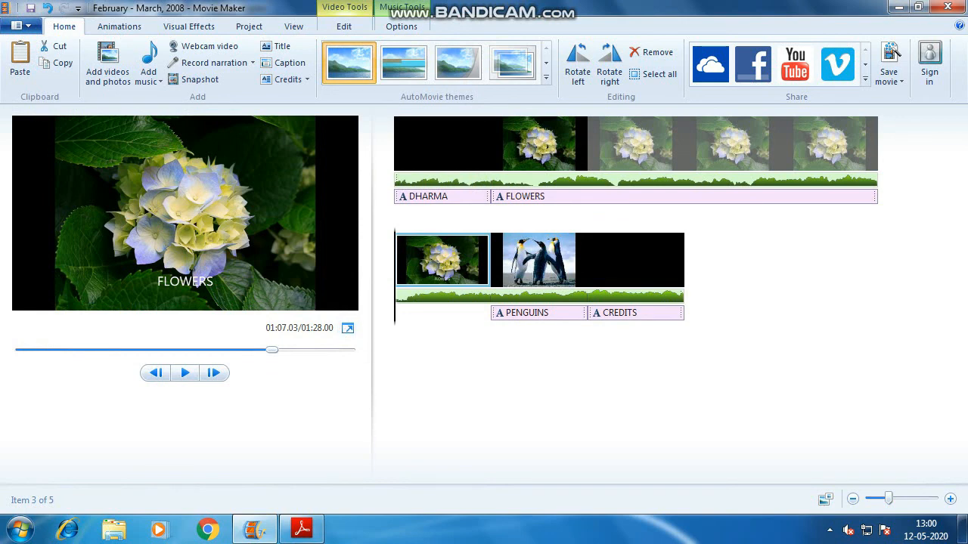
Open the saved snapshot image from the desktop to view it, and close the photo viewer
key("super+d")
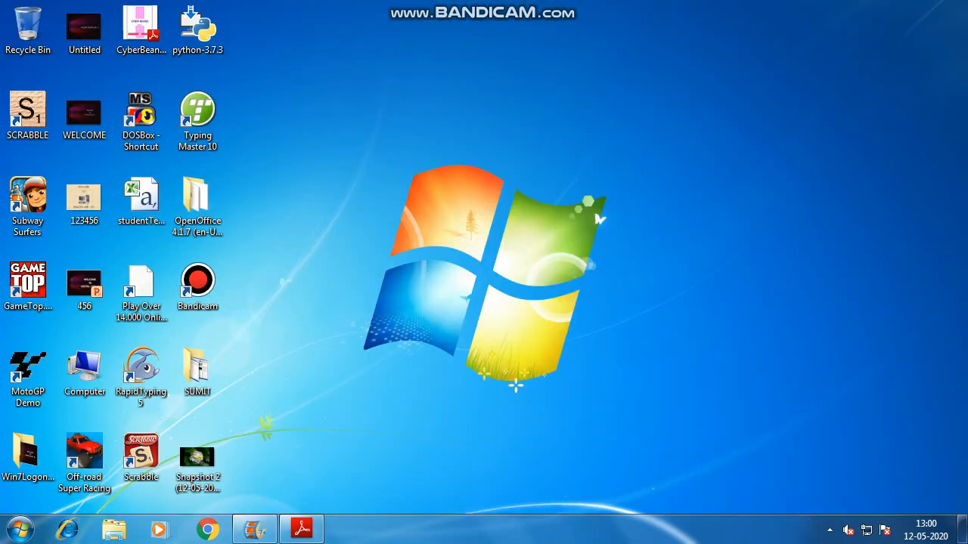
key("Return")
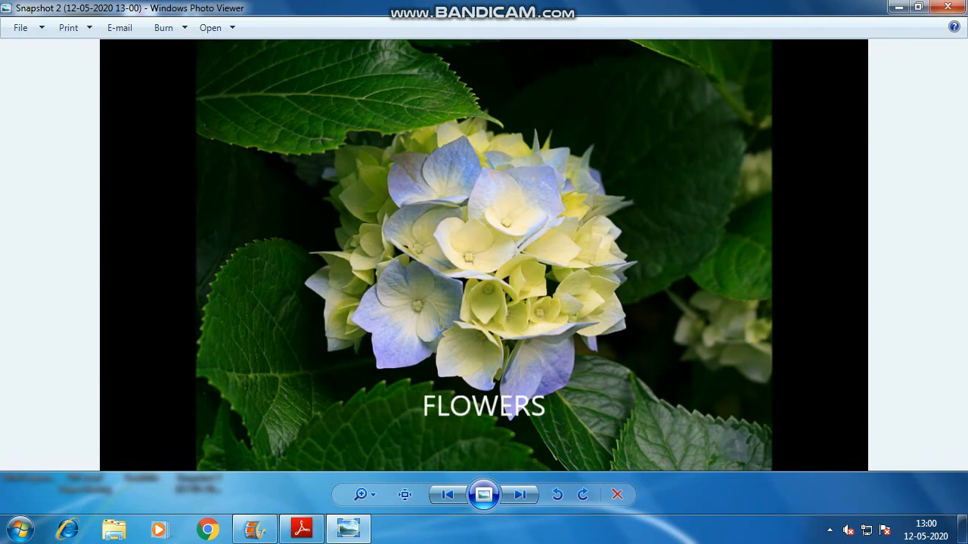
left_click(947, 7)
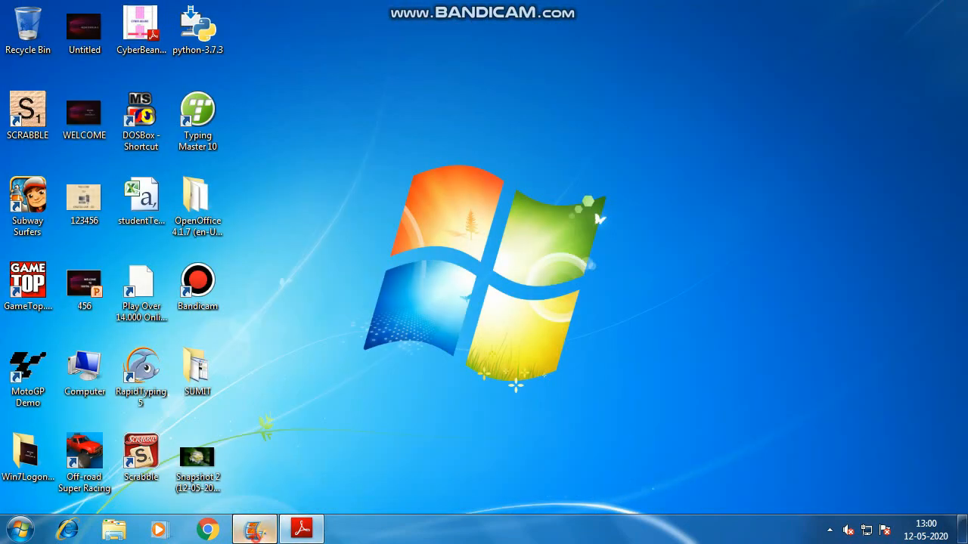
Return to Movie Maker and delete the snapshot clip inserted before the PENGUINS clip, undoing and repeating the deletion to demonstrate it
left_click(254, 529)
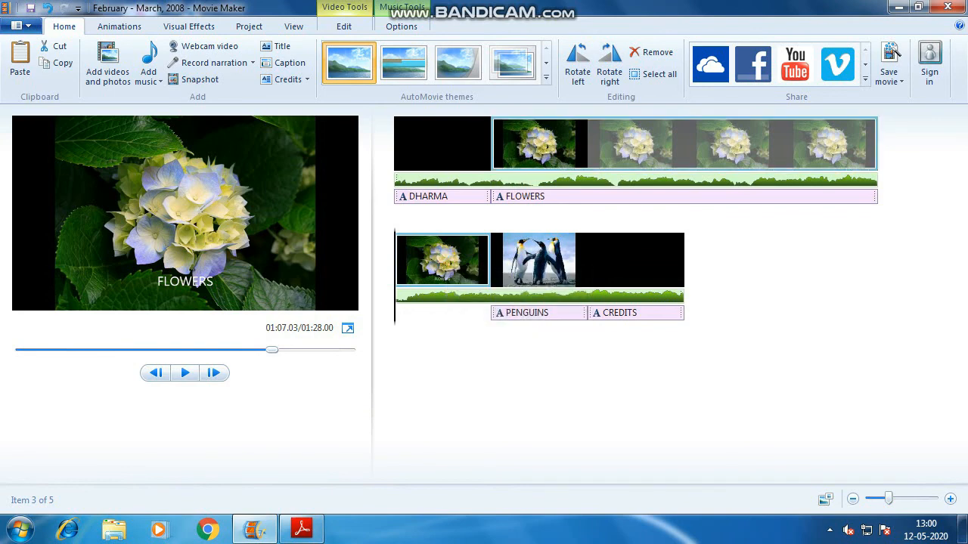
key("Delete")
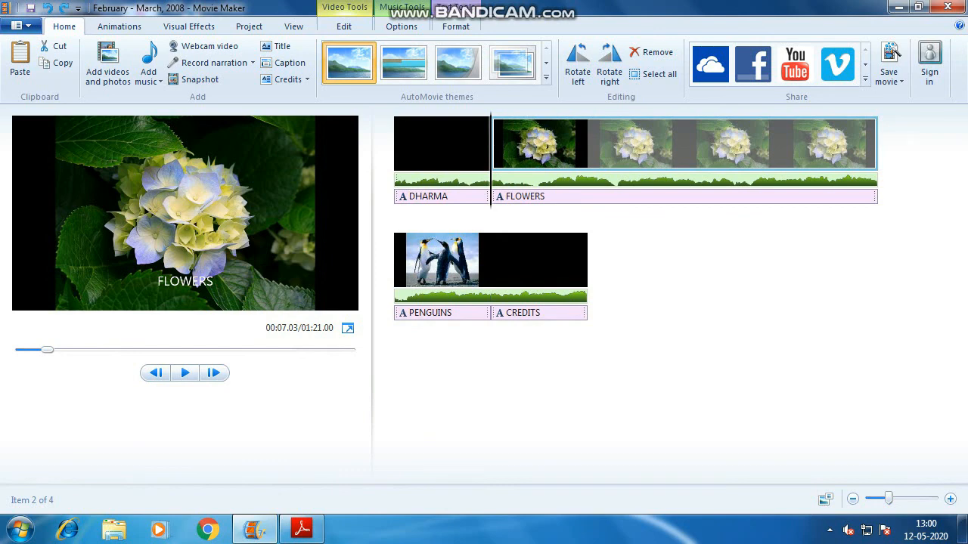
key("ctrl+z")
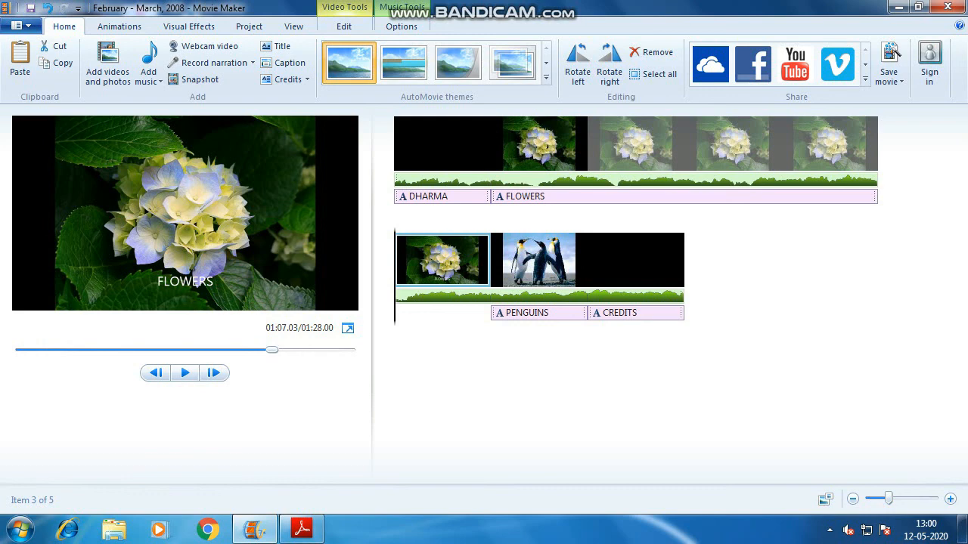
key("Delete")
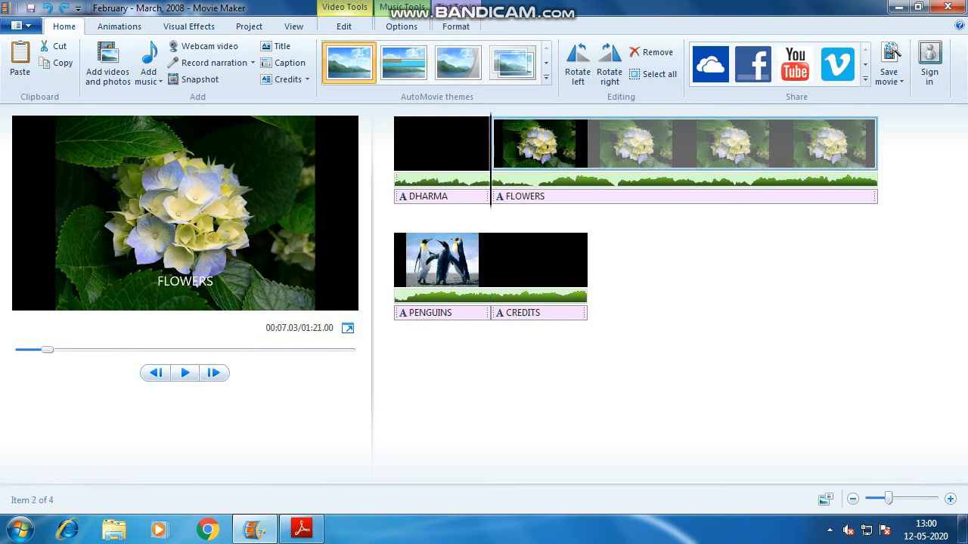
key("ctrl+z")
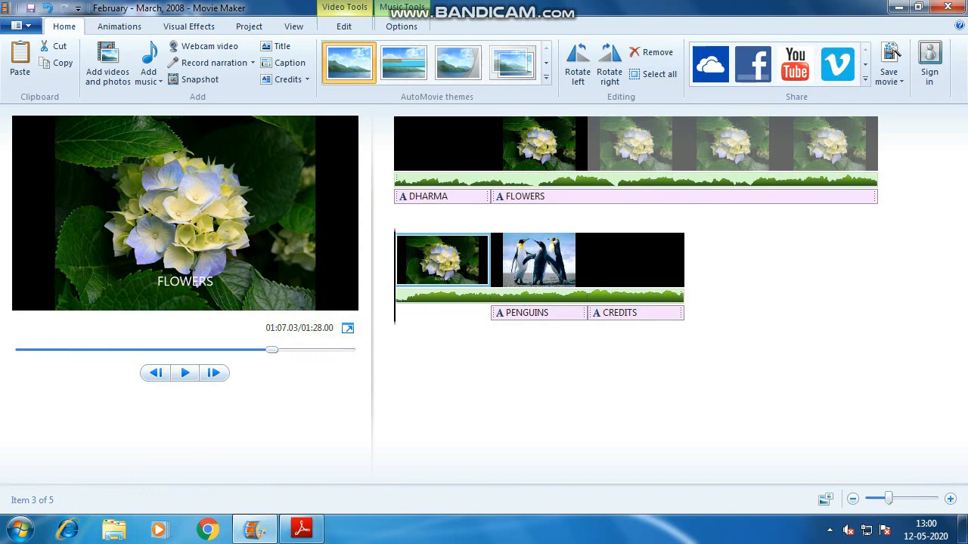
key("Delete")
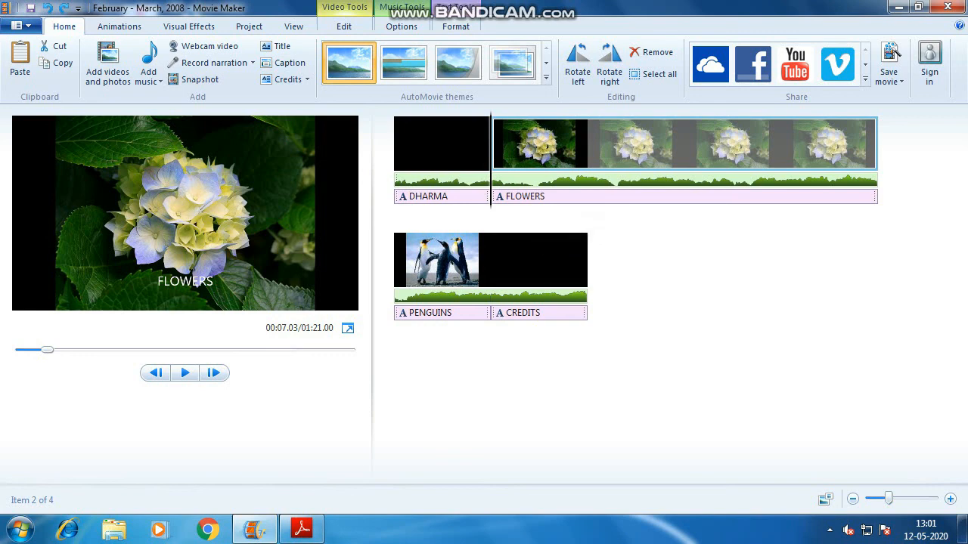
key("ctrl+z")
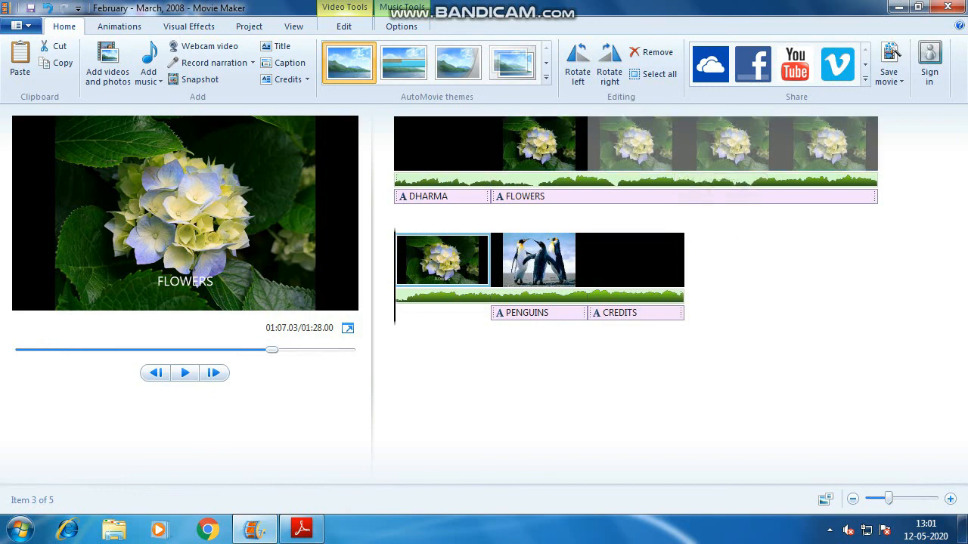
key("Delete")
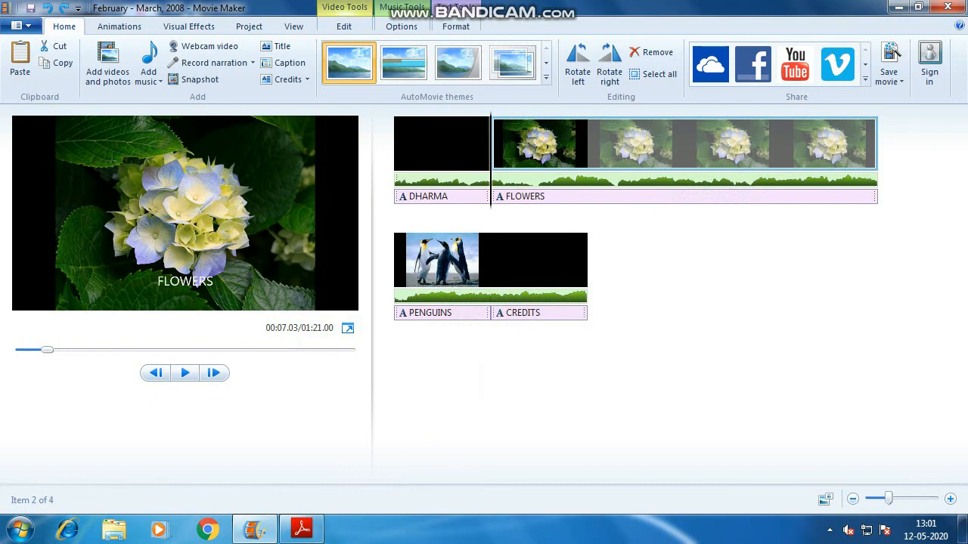
Switch to the textbook PDF, compare its Record narration note with Movie Maker, and go to the Adding Images and Videos section
left_click(302, 529)
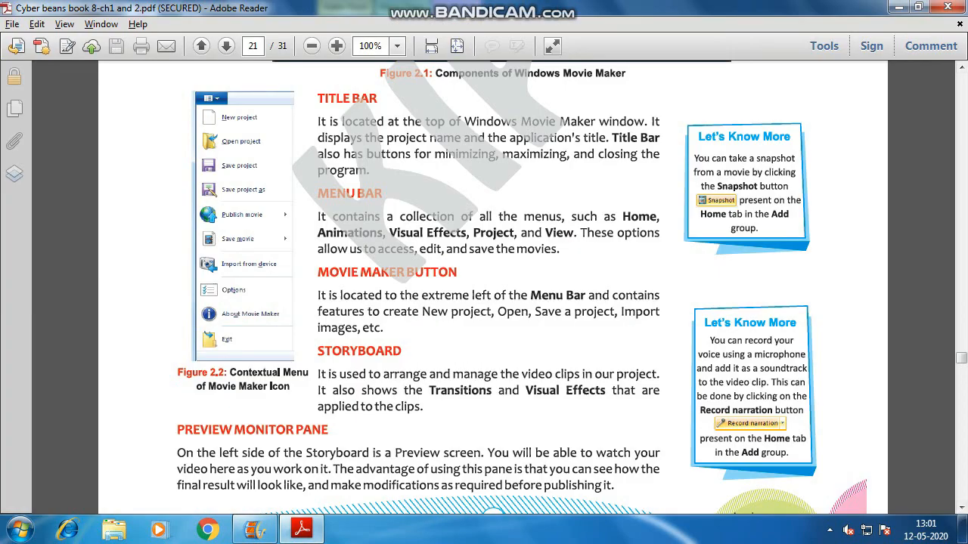
scroll(522, 269, "down", 1)
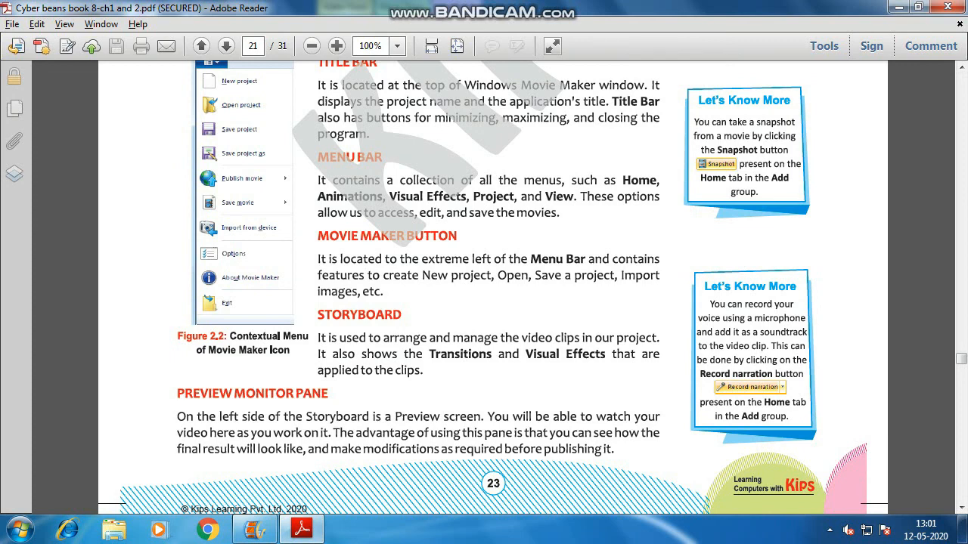
key("alt+Tab")
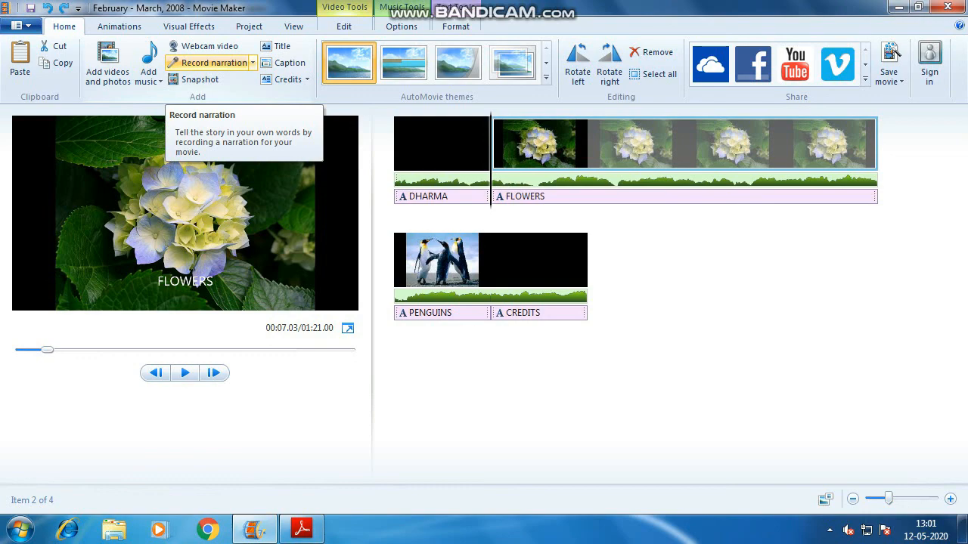
key("alt+Tab")
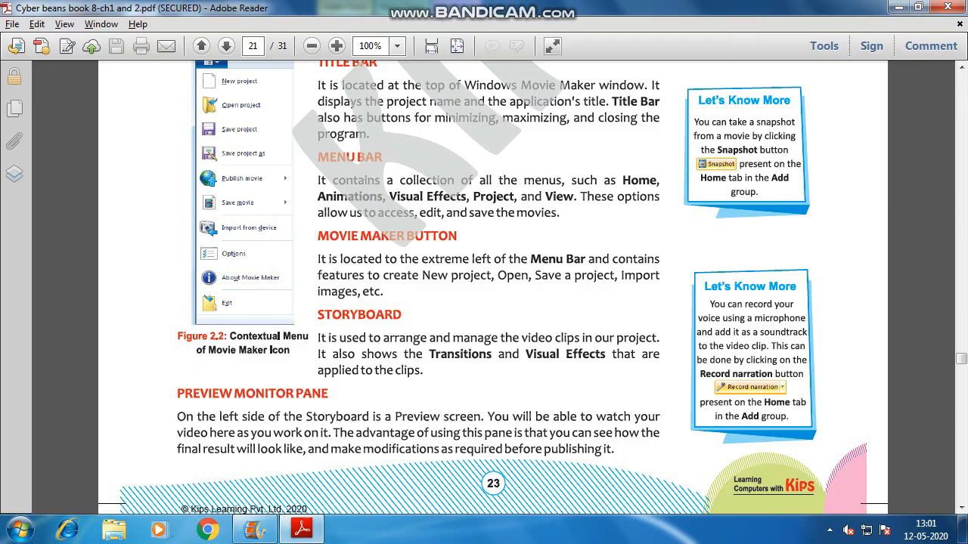
scroll(493, 284, "down", 10)
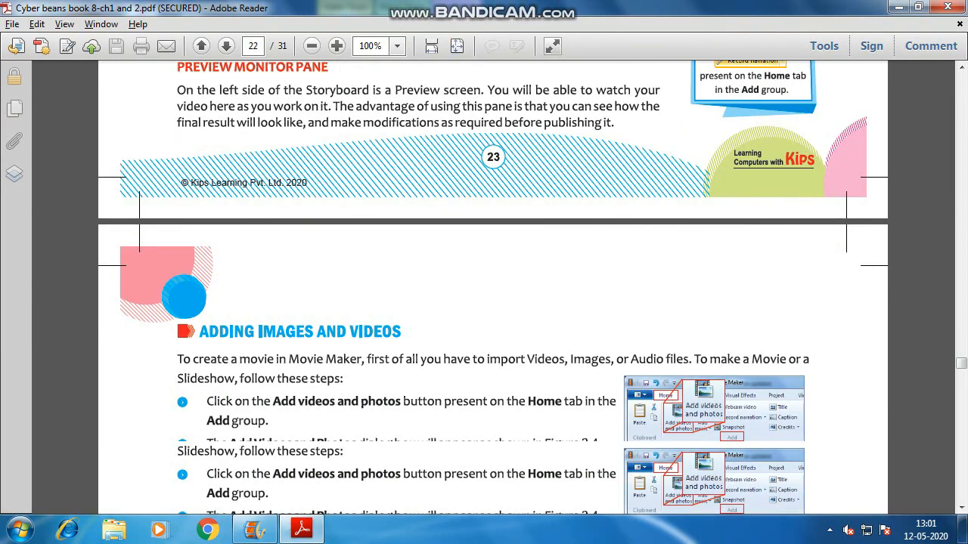
Read the Adding Images and Videos instructions in the PDF, switch to Movie Maker and locate the storyboard's Add videos and photos command
scroll(493, 285, "down", 3)
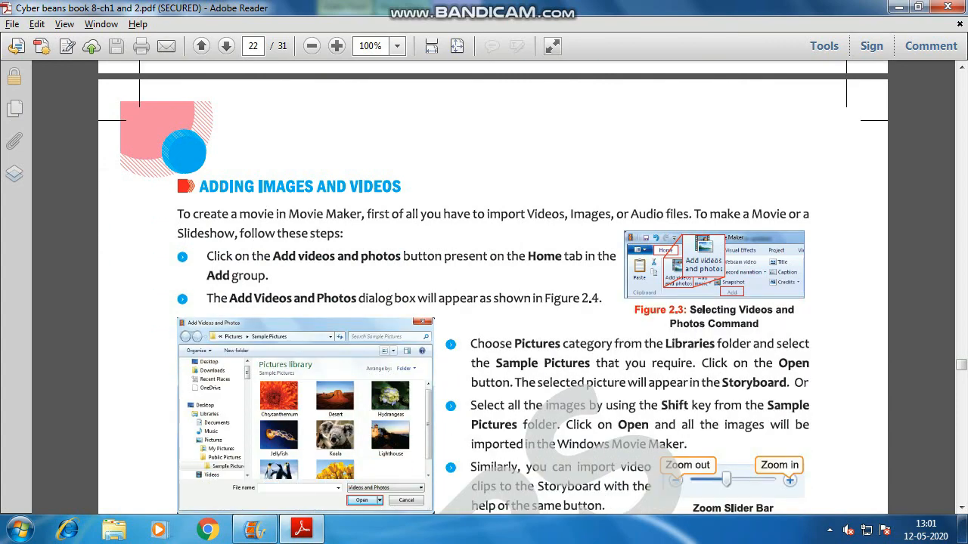
key("alt+Tab")
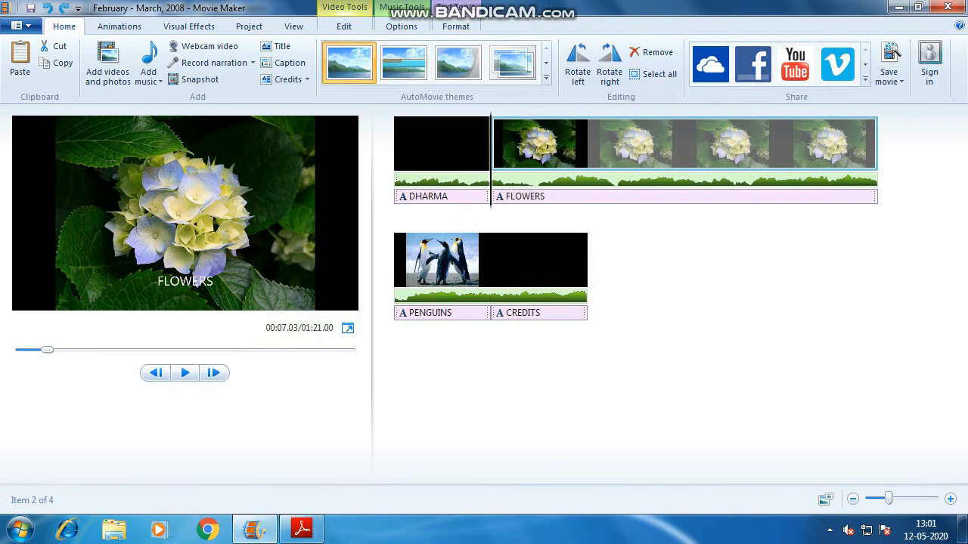
left_click(630, 274)
key("alt+Tab")
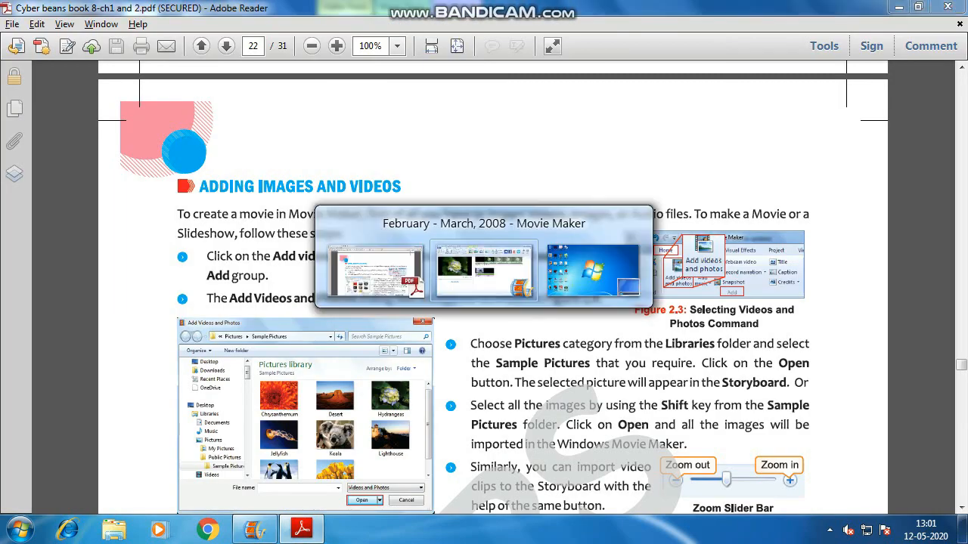
key("alt+Tab")
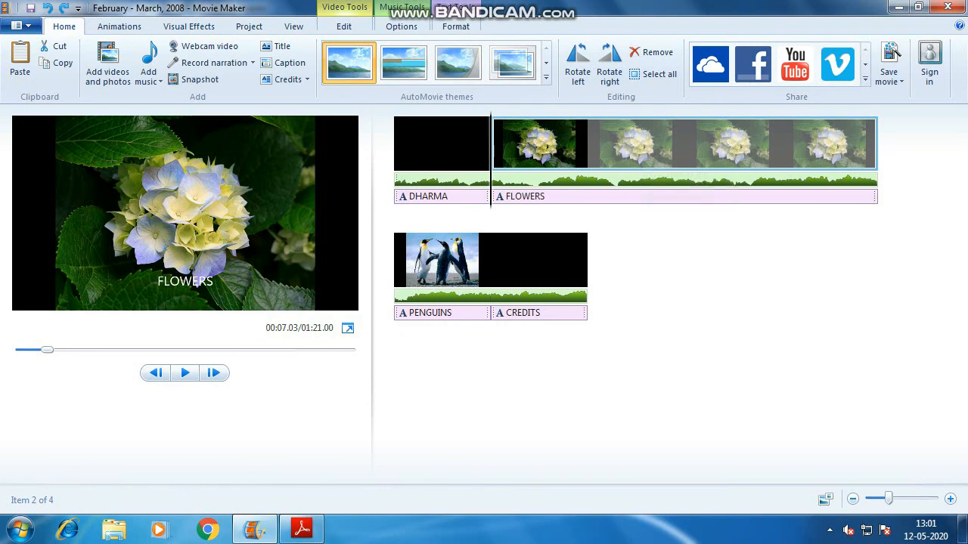
right_click(703, 266)
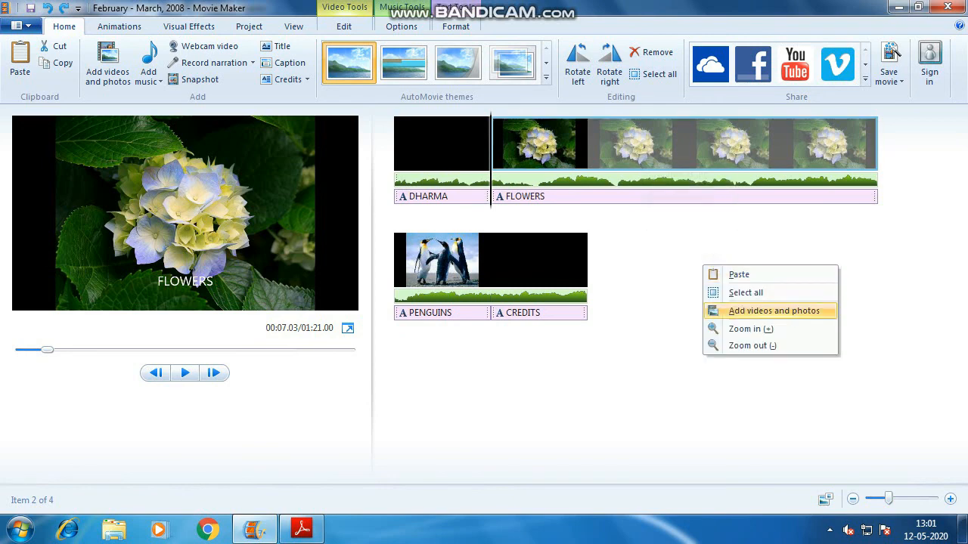
left_click(618, 352)
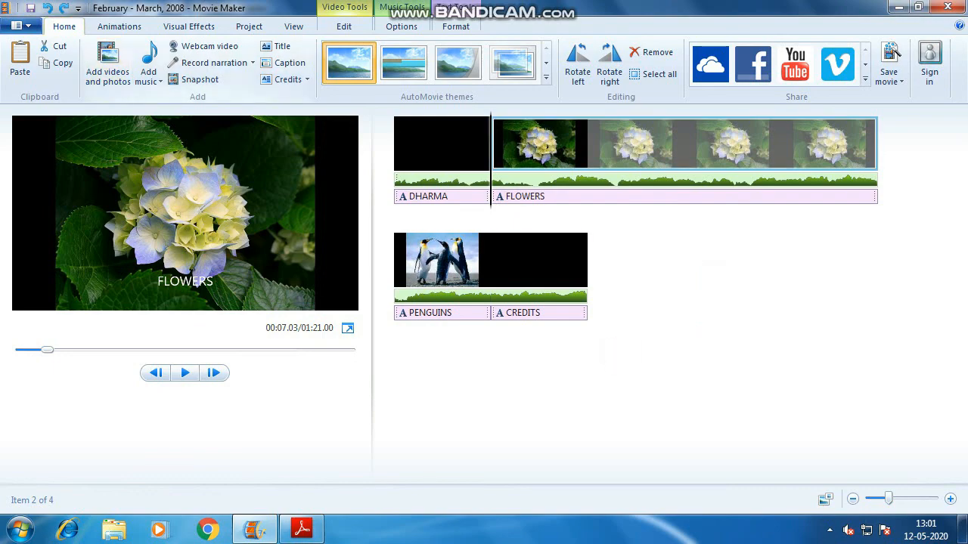
Insert the Wildlife video from the Sample Videos folder twice after the FLOWERS clip in the storyboard
left_click(107, 64)
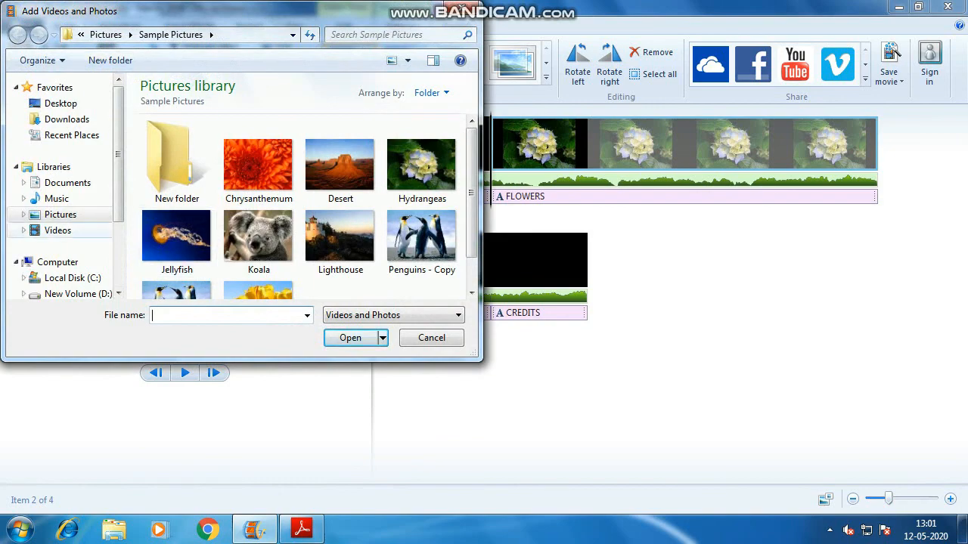
left_click(57, 230)
double_click(172, 163)
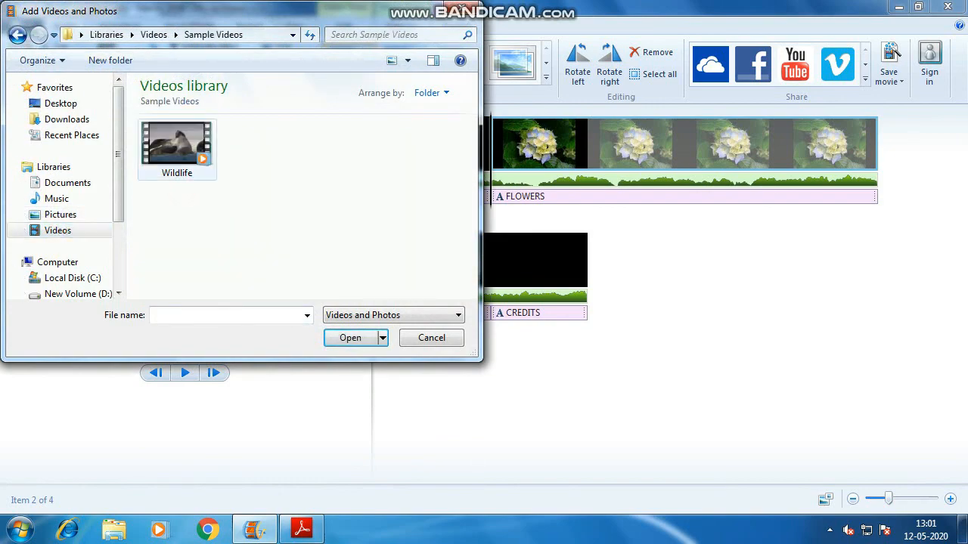
double_click(176, 148)
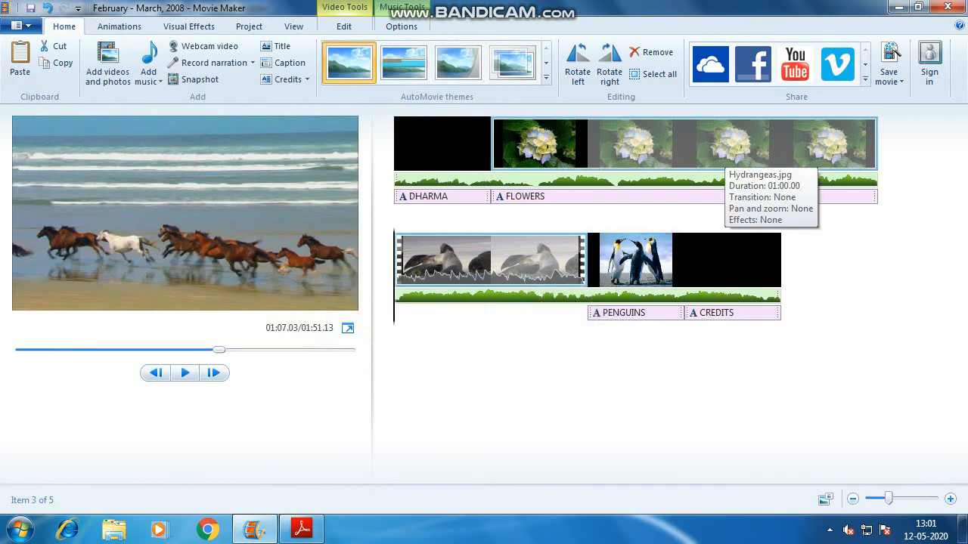
left_click(685, 151)
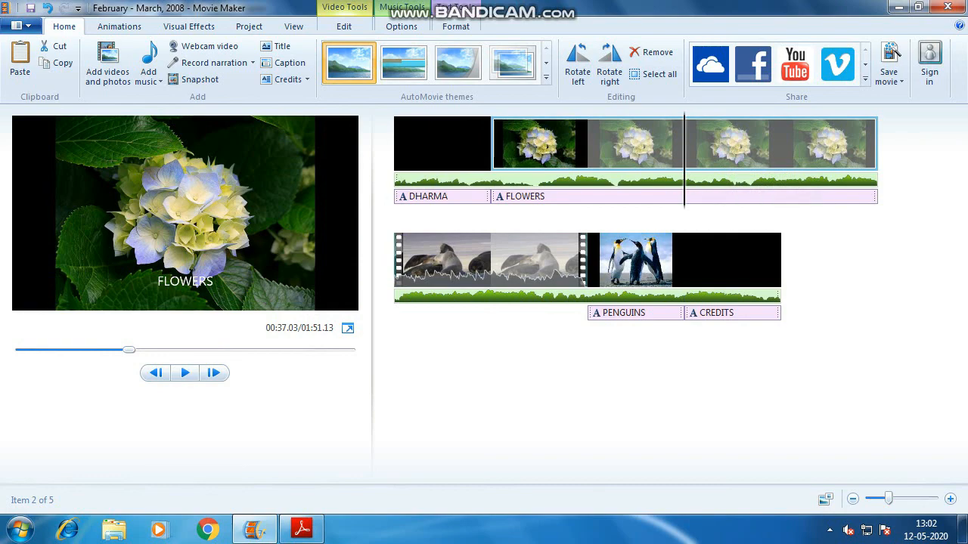
left_click(107, 62)
double_click(174, 146)
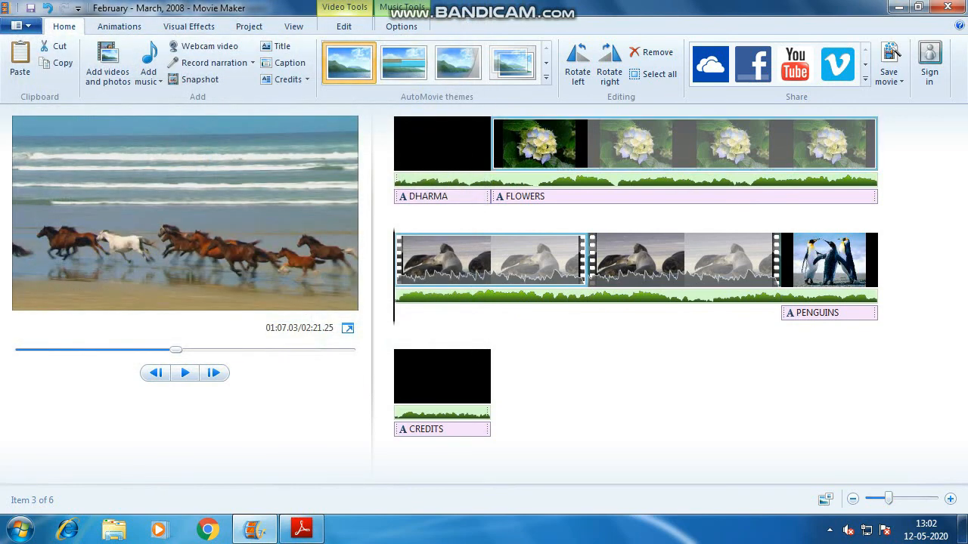
Trim the FLOWERS clip by setting its end point at 00:22.03
left_click(619, 155)
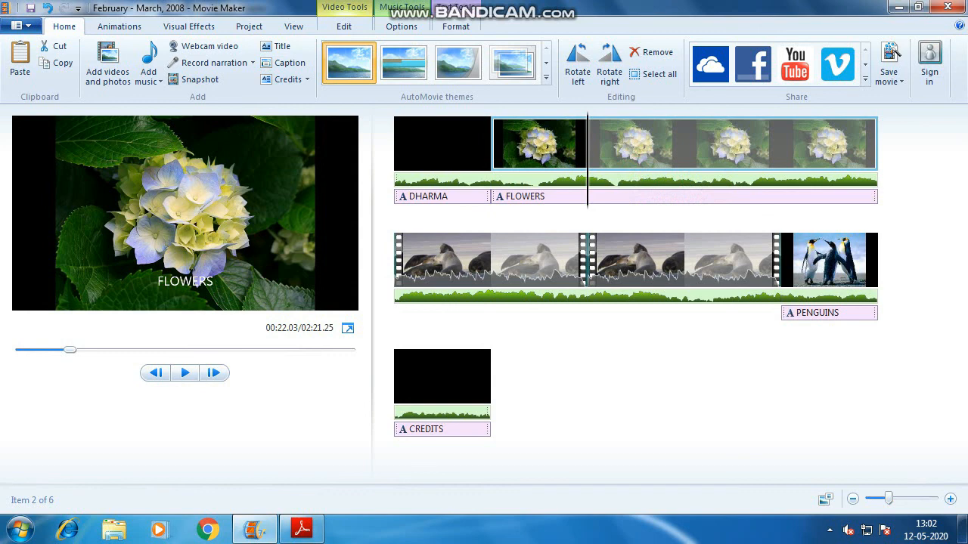
right_click(589, 150)
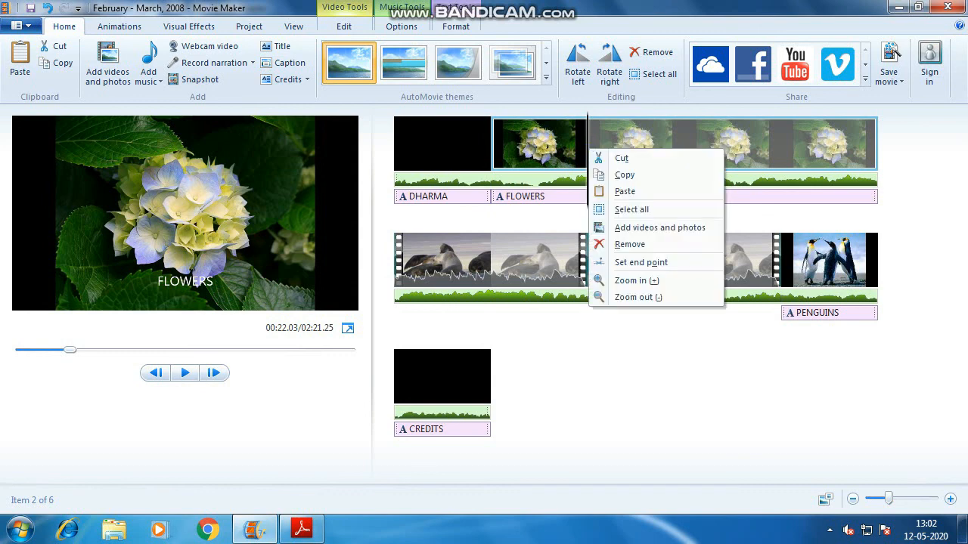
key("Escape")
right_click(587, 150)
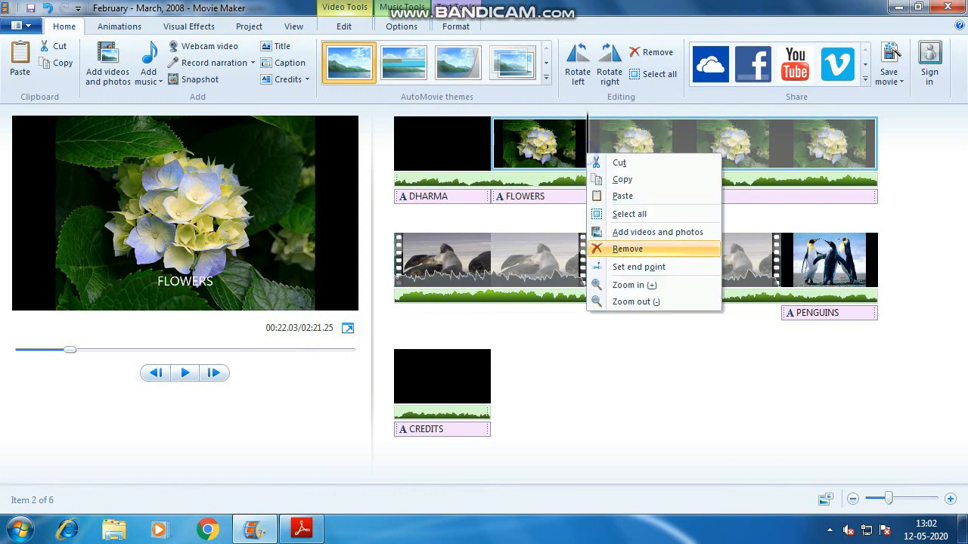
left_click(628, 265)
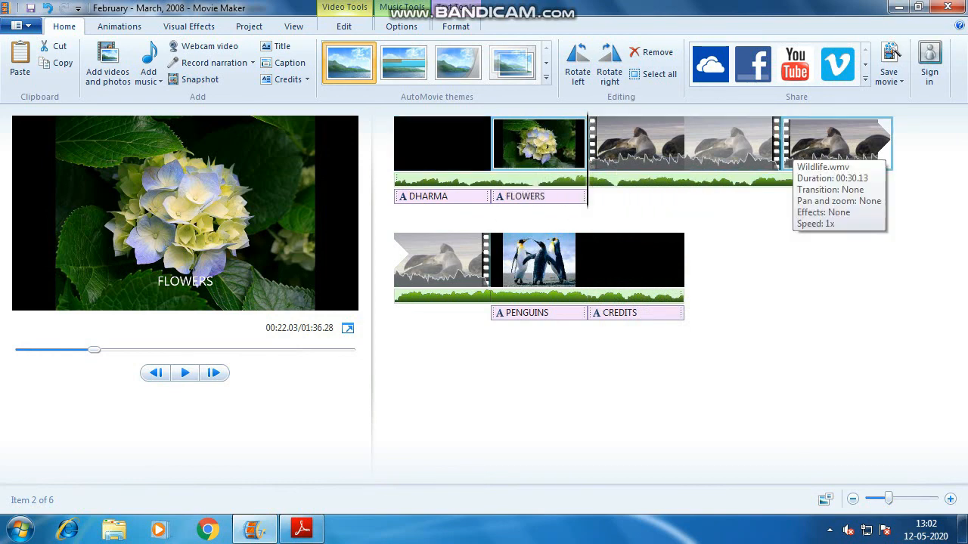
Inspect the trimmed FLOWERS clip and the first Wildlife clip, and play the movie in the preview
left_click(558, 145)
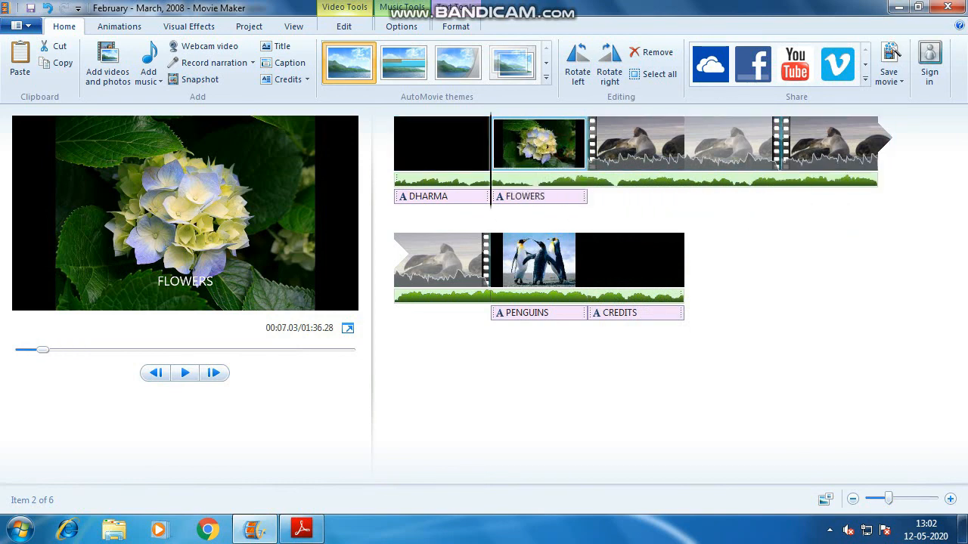
left_click(680, 143)
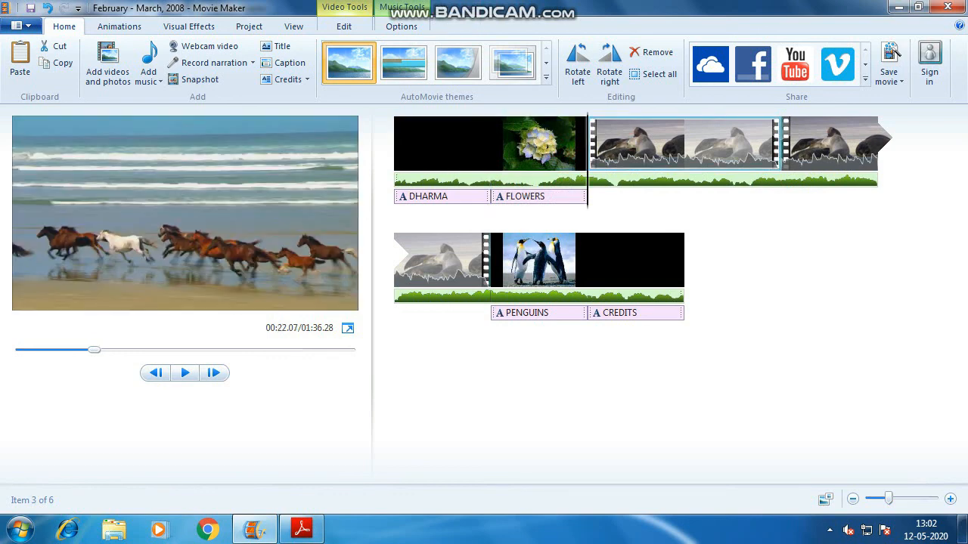
left_click(439, 155)
key("space")
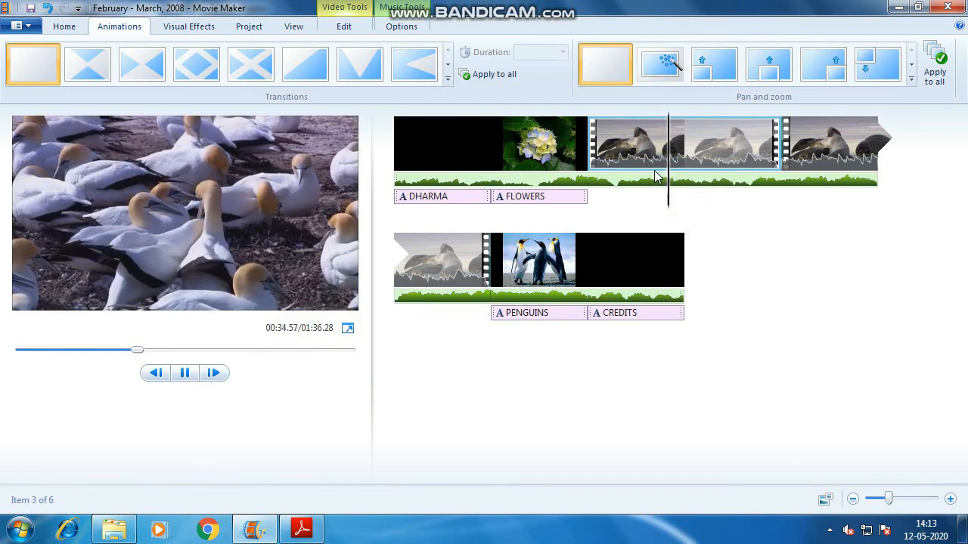
Lower the first Wildlife clip's video volume to nearly mute and play part of the clip to check it
double_click(625, 148)
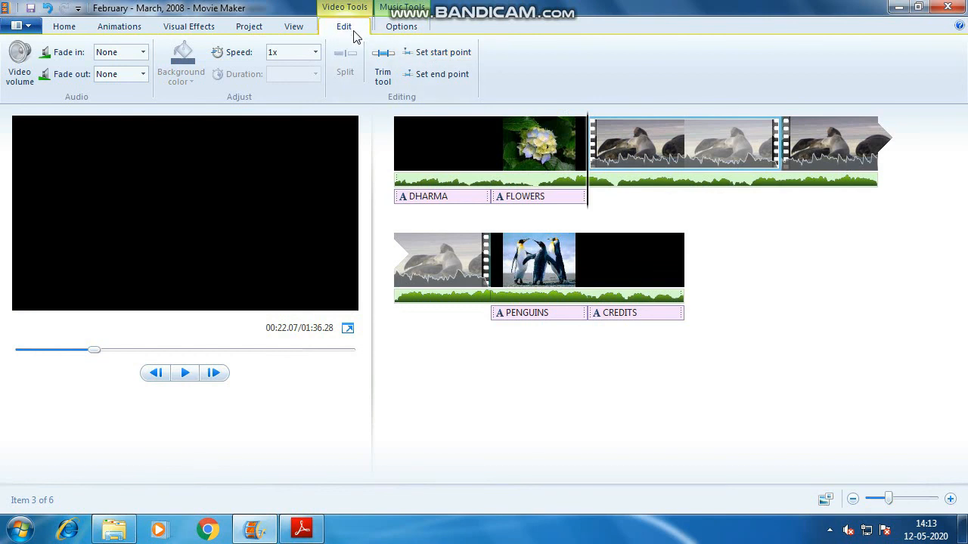
left_click(24, 83)
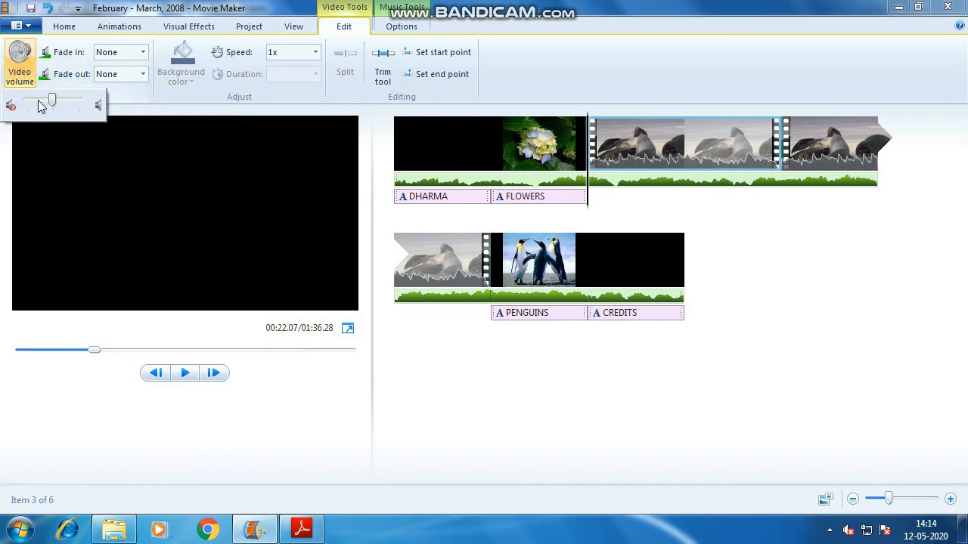
left_click_drag(53, 102, 27, 103)
left_click(679, 156)
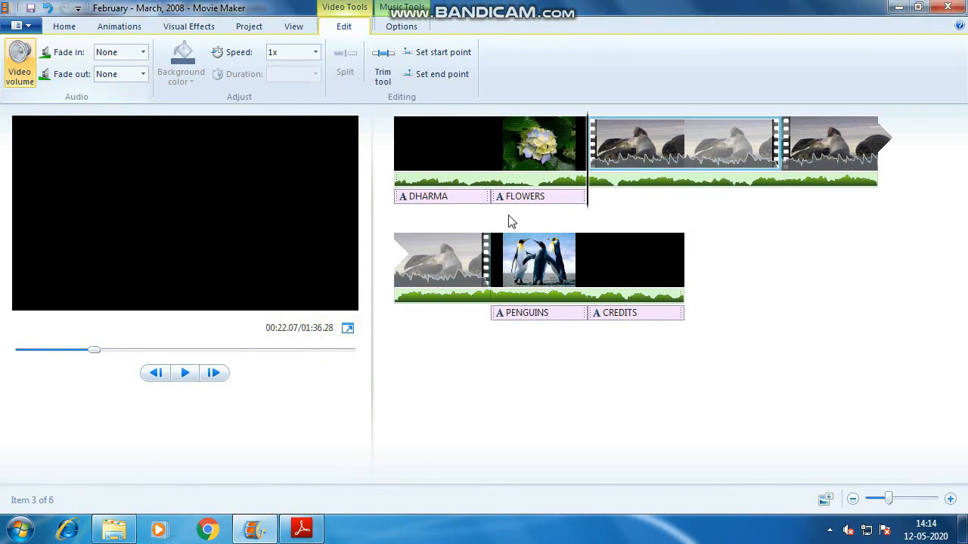
left_click(185, 372)
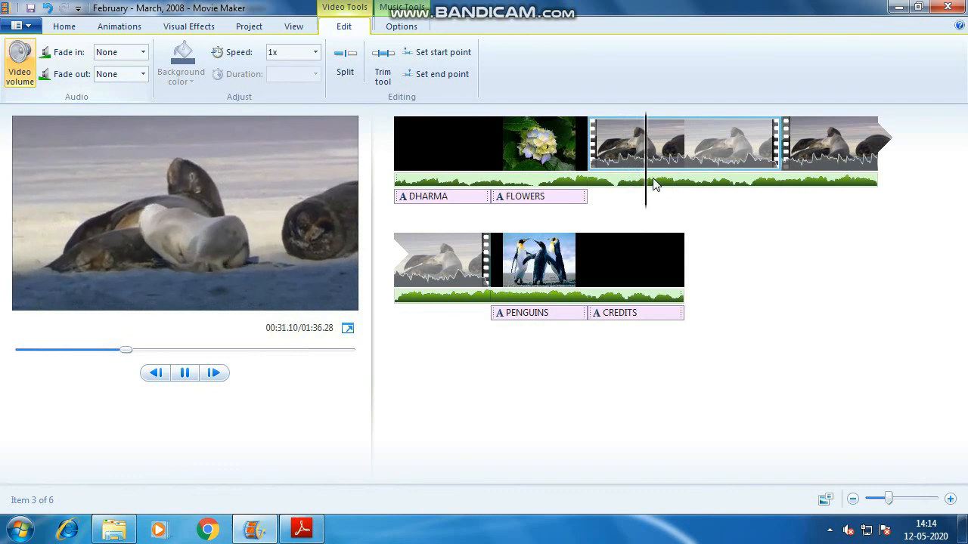
left_click(172, 381)
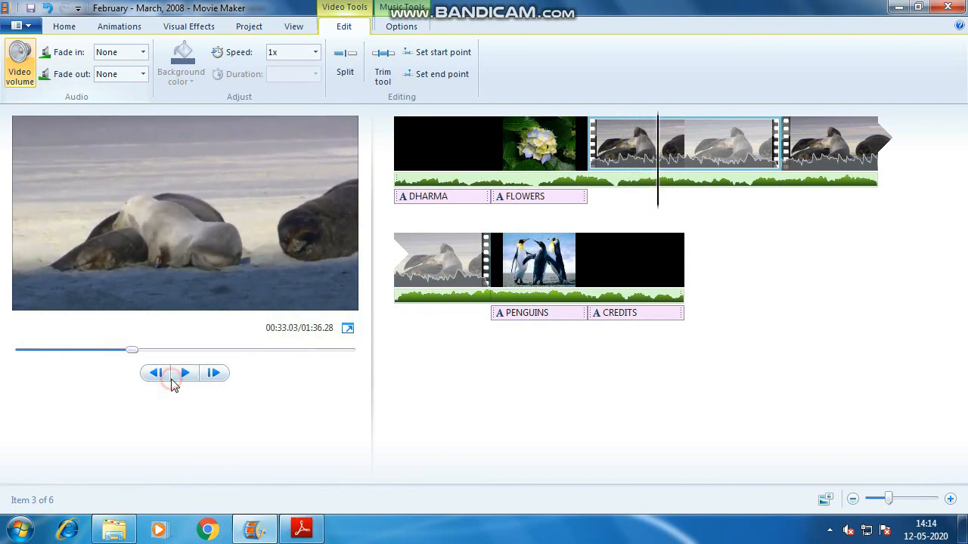
Add the Chrysanthemum, Desert, Jellyfish, Koala, Lighthouse, Penguins and Tulips images from Sample Pictures after the first Wildlife clip
right_click(762, 233)
left_click(799, 273)
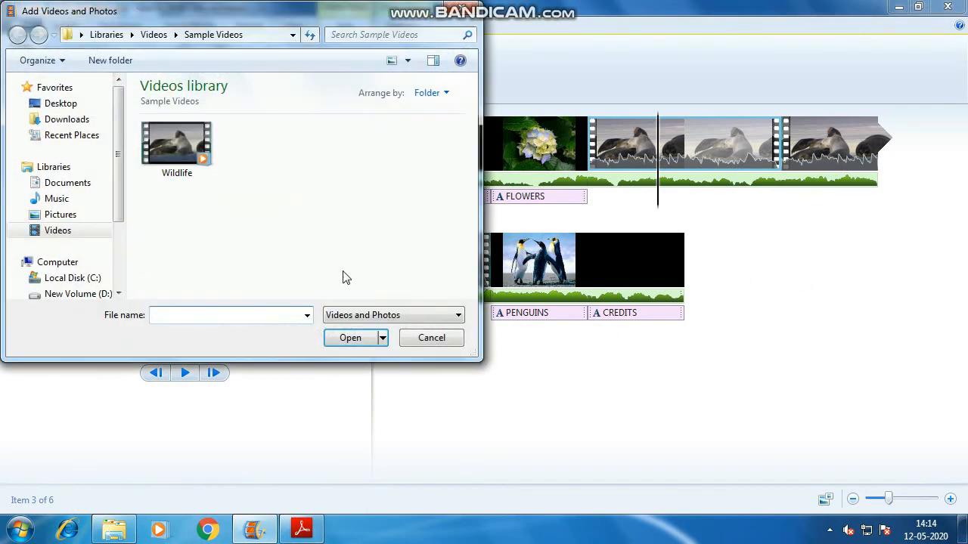
left_click(60, 215)
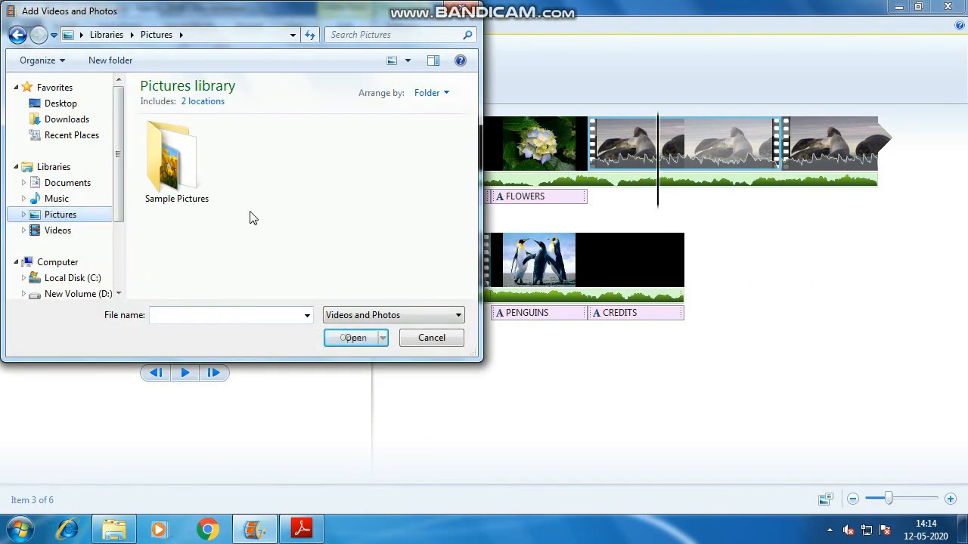
double_click(195, 193)
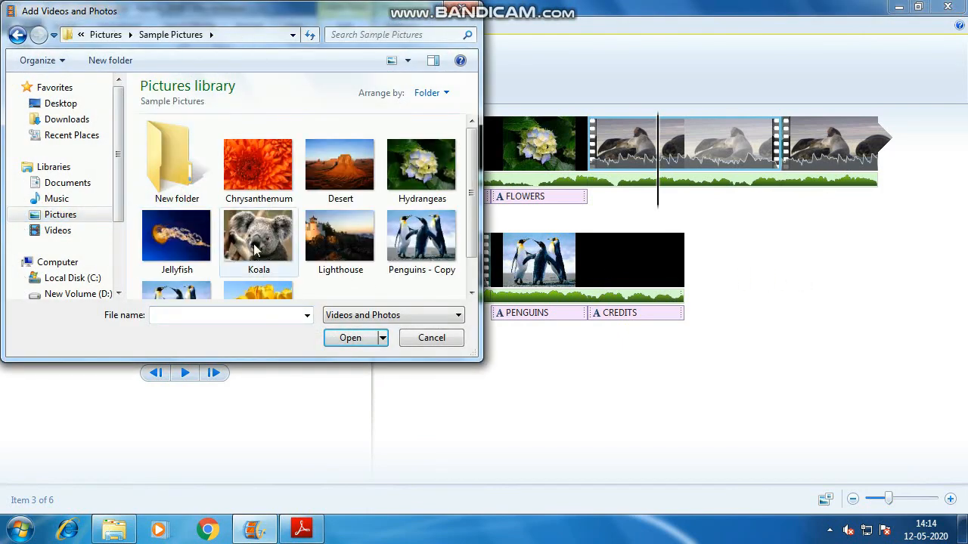
left_click(268, 246)
left_click(324, 219, "ctrl")
left_click(340, 164, "ctrl")
left_click(258, 165, "ctrl")
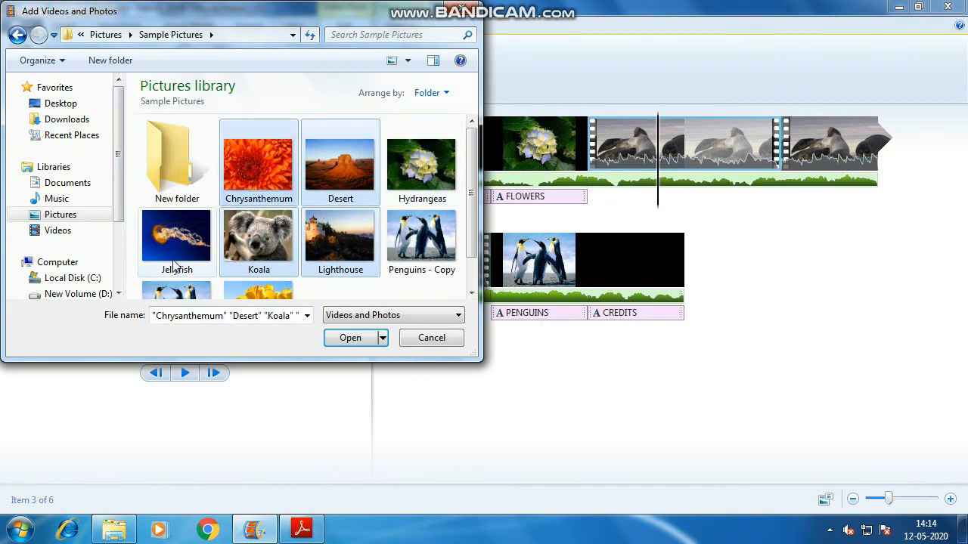
scroll(185, 260, "down", 1)
left_click(258, 257, "ctrl")
left_click(195, 203, "ctrl")
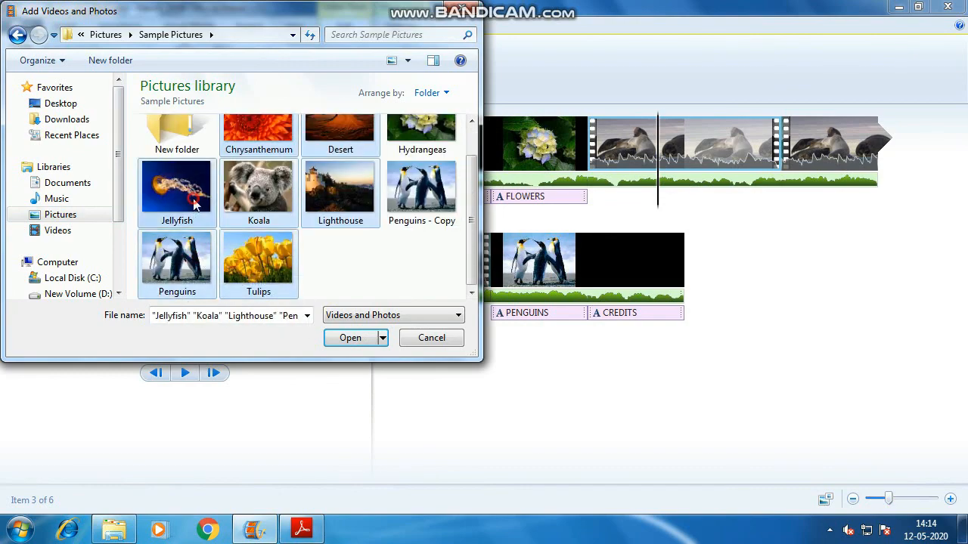
left_click(350, 338)
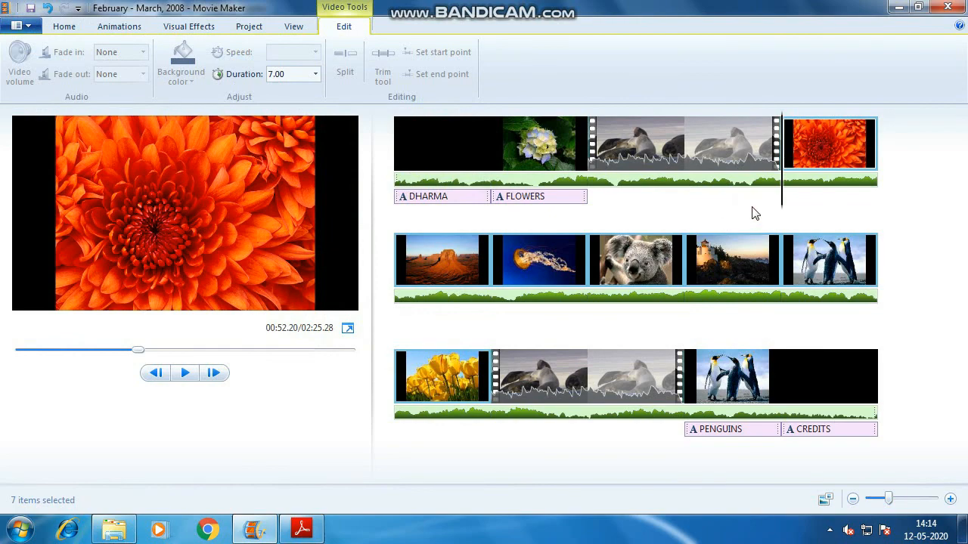
Delete the second Wildlife clip located between the Tulips image and the PENGUINS clip
left_click(688, 163)
left_click(588, 374)
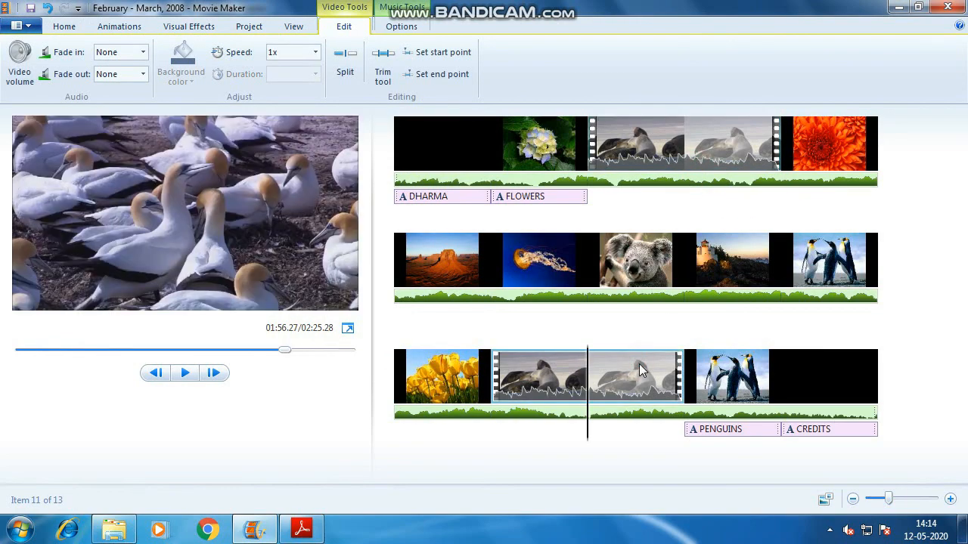
key("Delete")
left_click(719, 371)
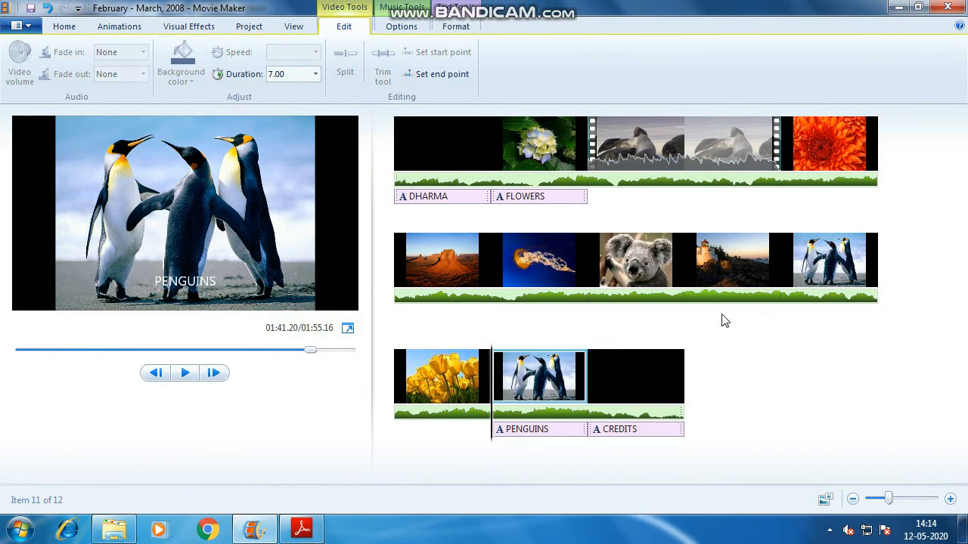
Add the caption "FLOWER 2" to the Chrysanthemum image
left_click(819, 161)
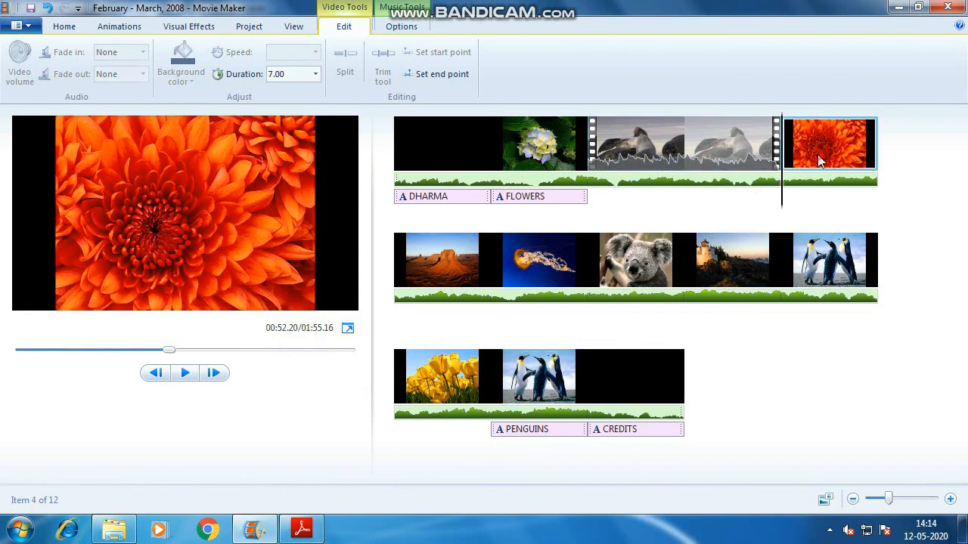
left_click(65, 30)
left_click(287, 67)
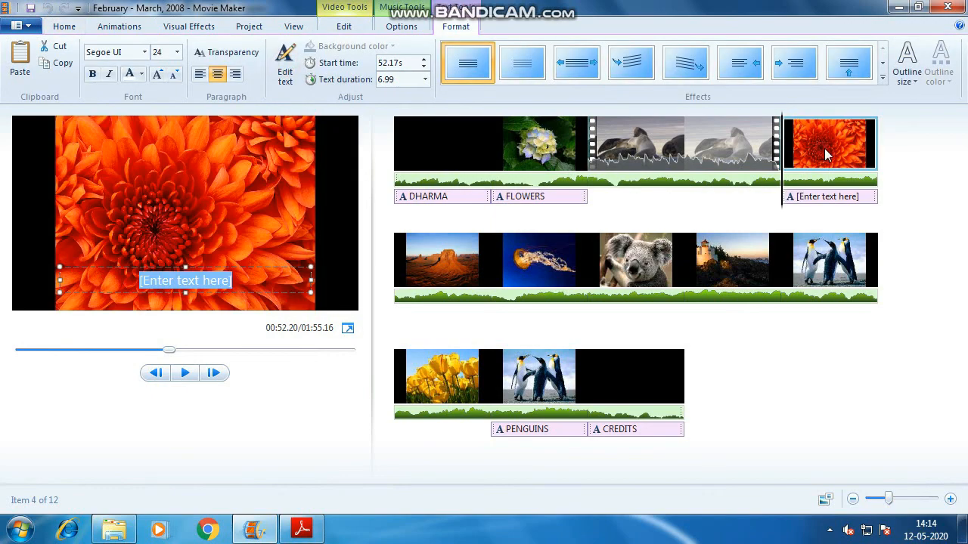
left_click(805, 198)
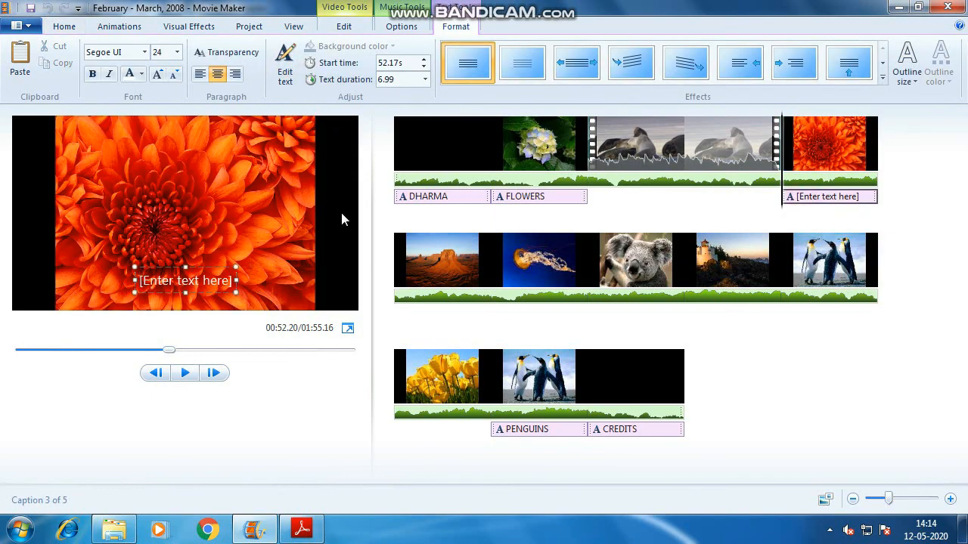
left_click(137, 266)
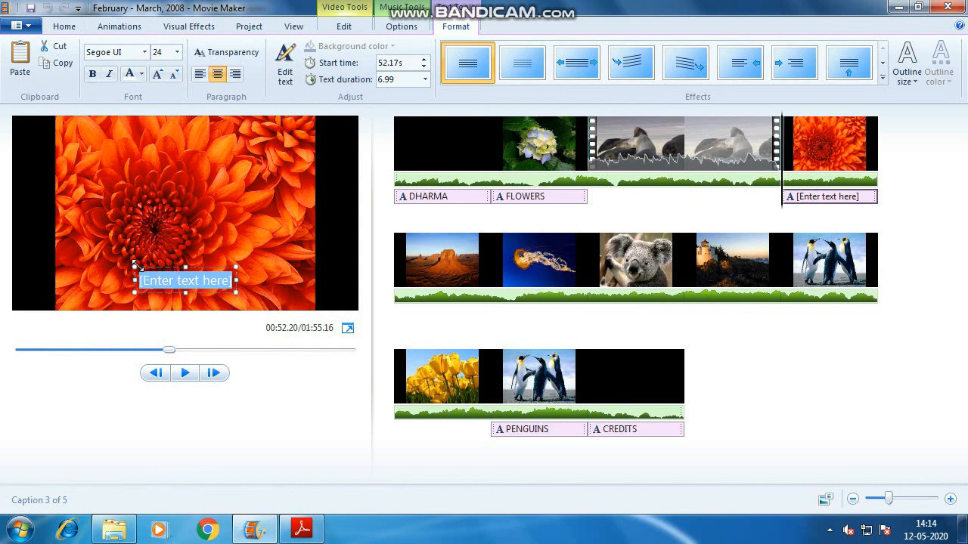
type("FLOWER 2")
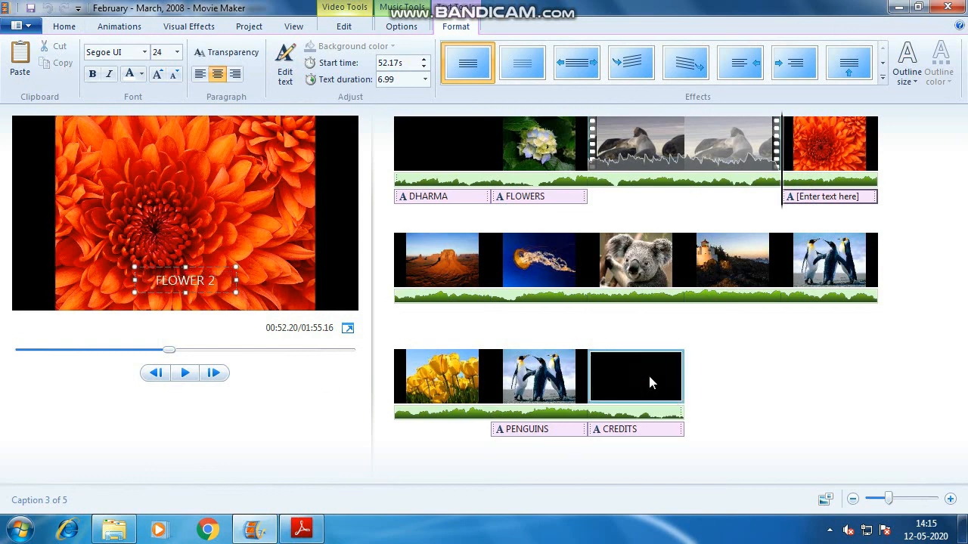
left_click(784, 369)
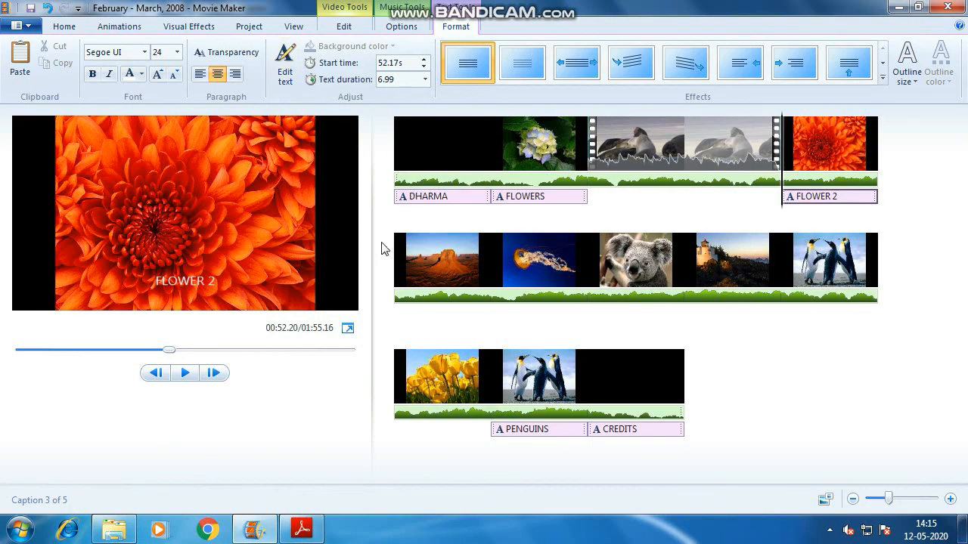
Switch to the textbook PDF in Adobe Reader, review the Adding Audio Files section, and check the add-music options back in Movie Maker
key("alt+Tab")
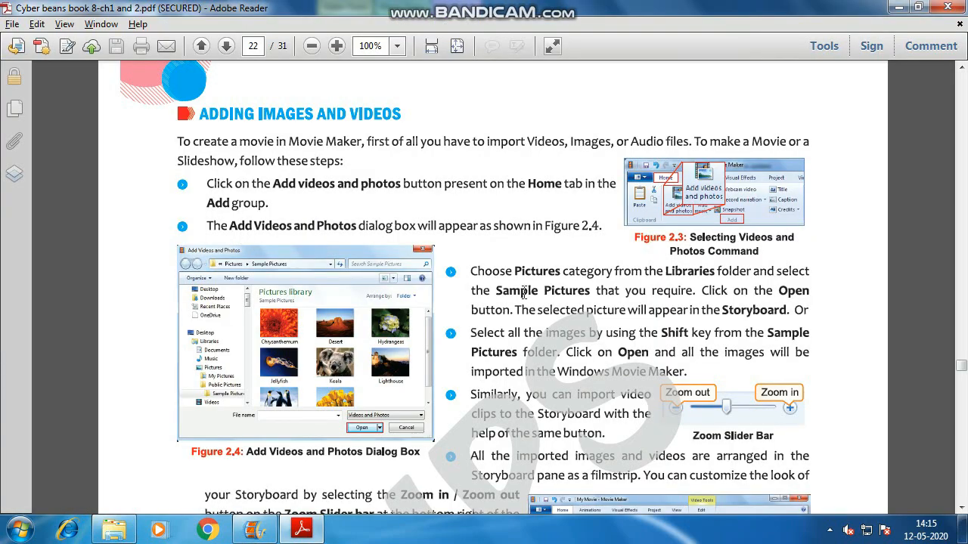
scroll(525, 299, "down", 9)
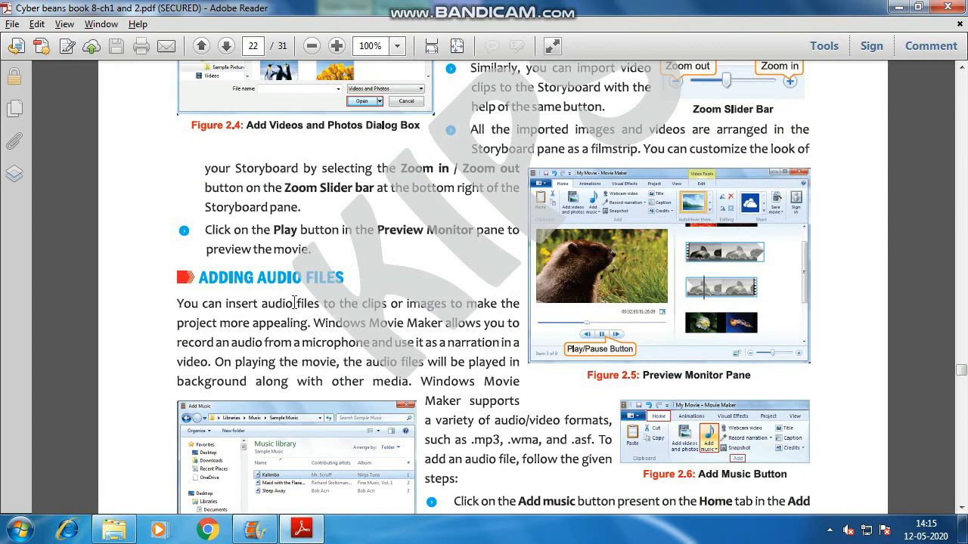
scroll(403, 263, "down", 4)
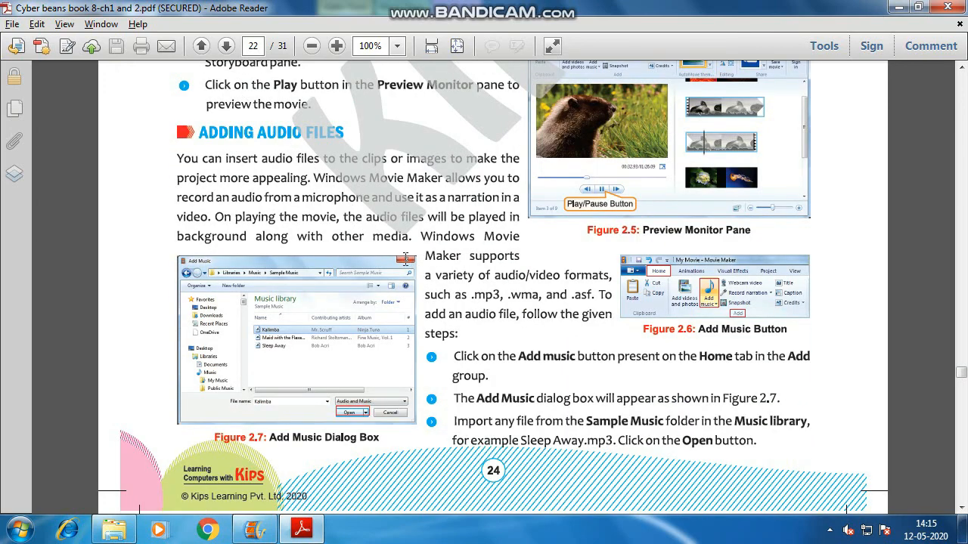
scroll(405, 260, "down", 2)
key("alt+Tab")
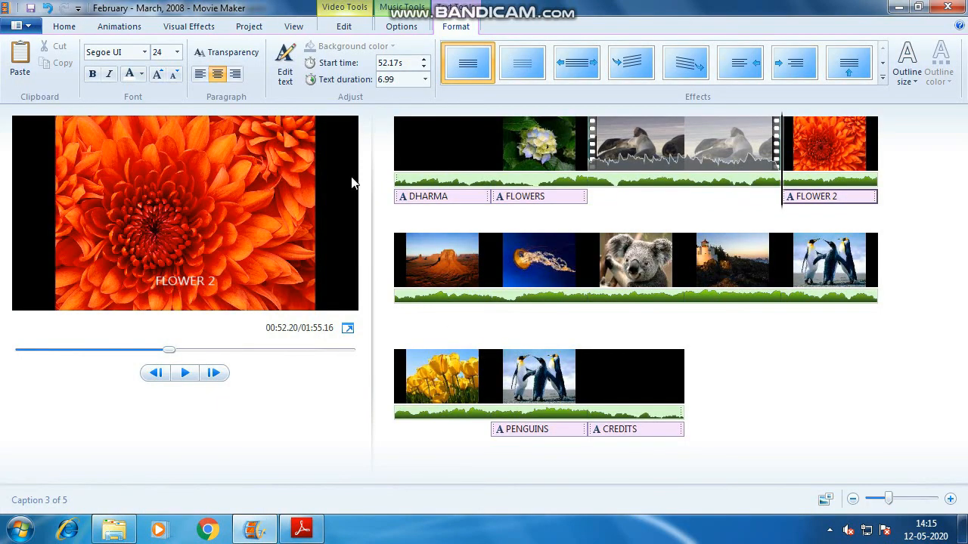
left_click(82, 29)
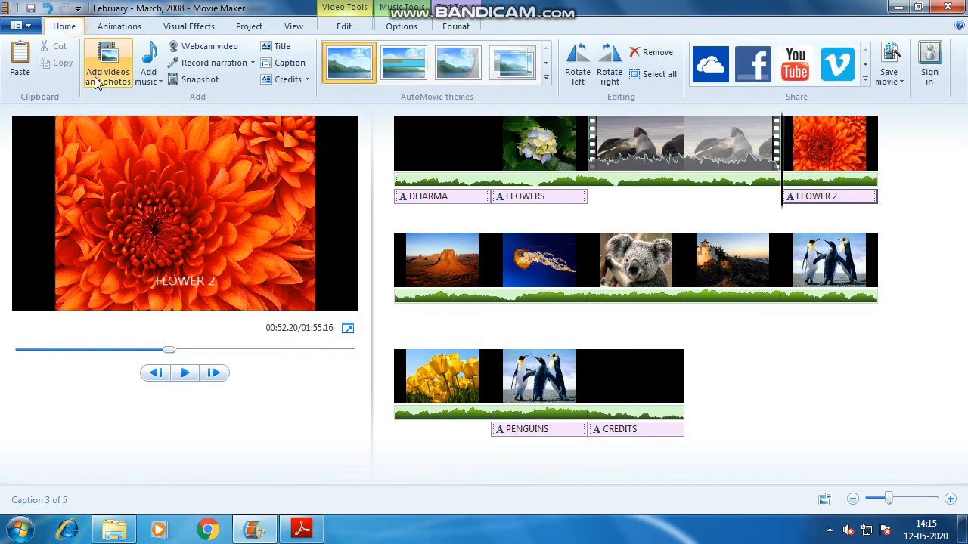
left_click(159, 80)
left_click(806, 374)
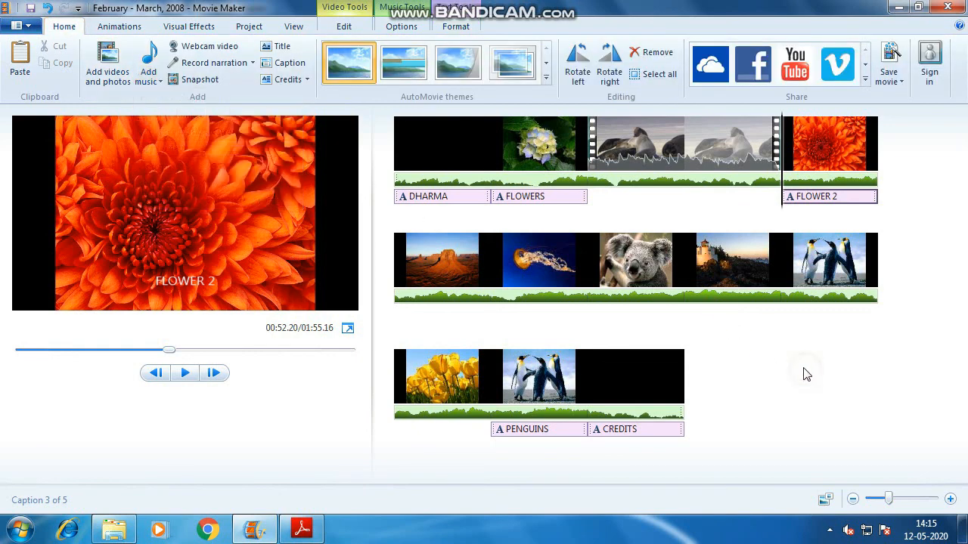
Read the textbook's Applying Transitions section in Adobe Reader and return to Movie Maker
key("alt+Tab")
scroll(393, 302, "down", 7)
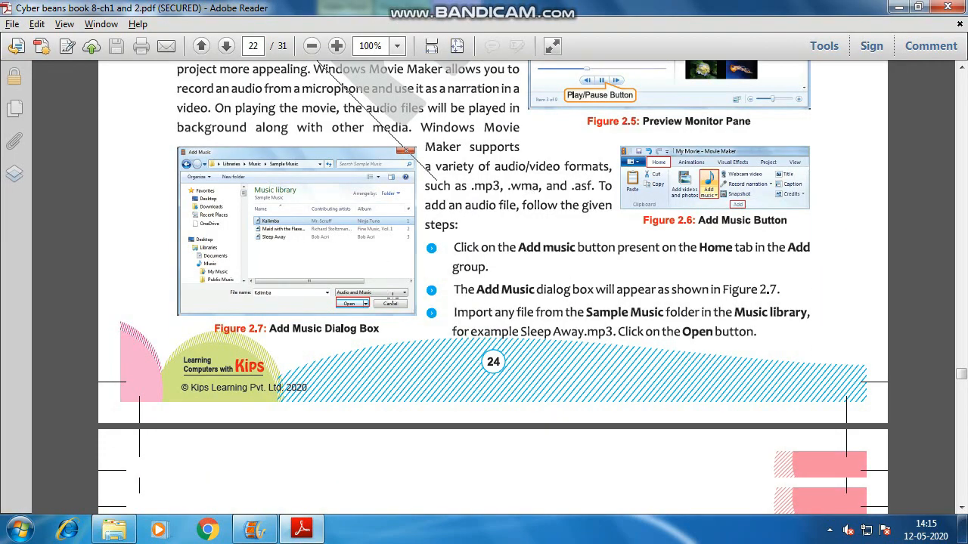
scroll(392, 302, "down", 8)
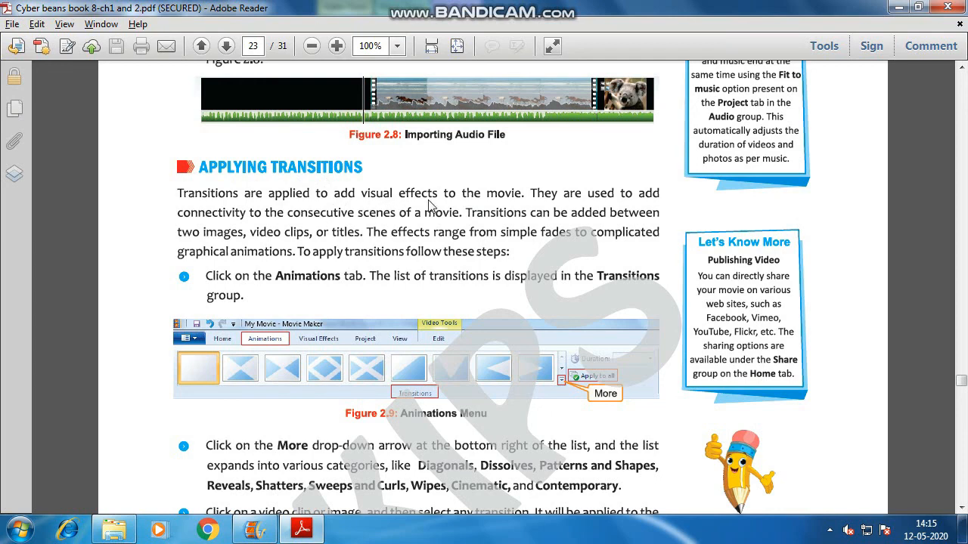
key("alt+Tab")
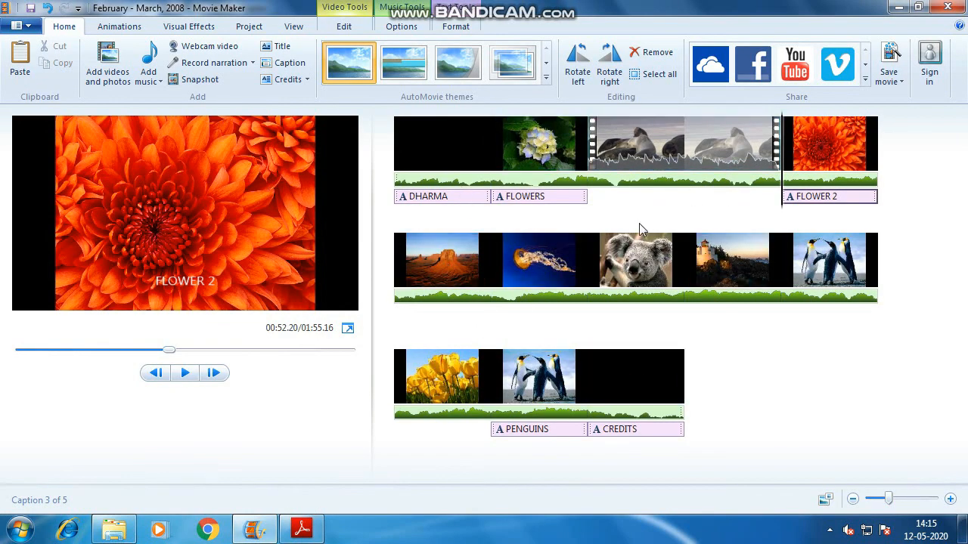
Look through the FLOWERS, Chrysanthemum, Desert, Jellyfish and Koala images on the storyboard
left_click(540, 150)
left_click(836, 149)
left_click(458, 253)
key("Right")
key("Right")
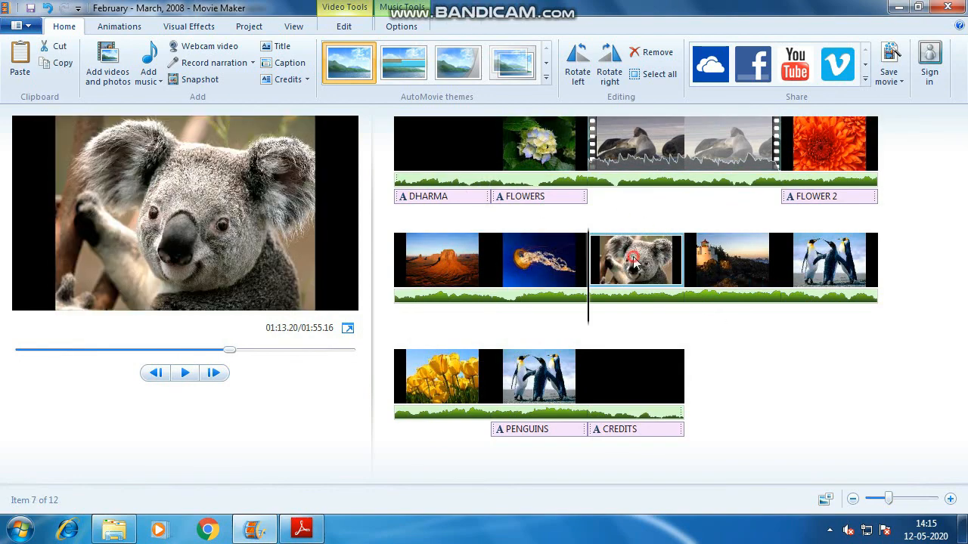
Browse and preview the transitions available for the opening DHARMA title clip without applying one
left_click(441, 159)
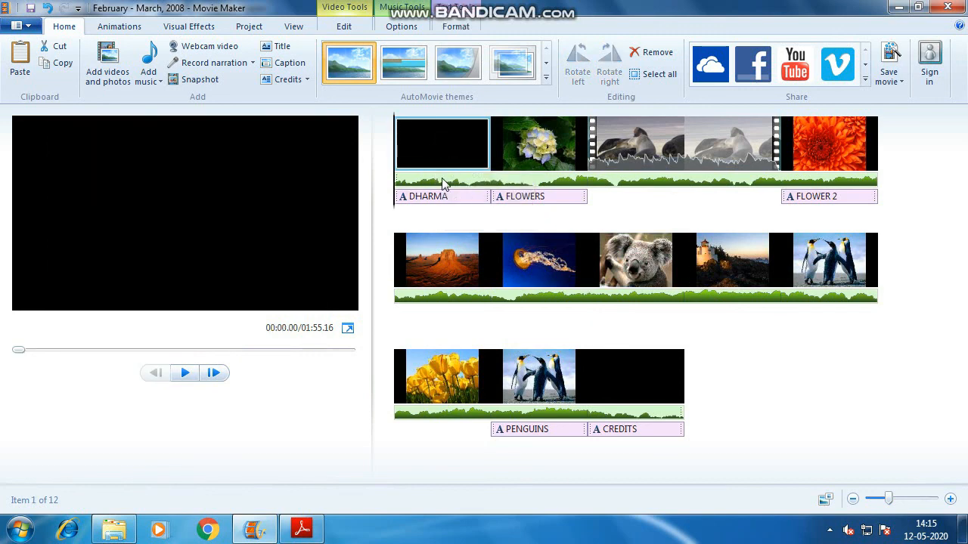
left_click(139, 25)
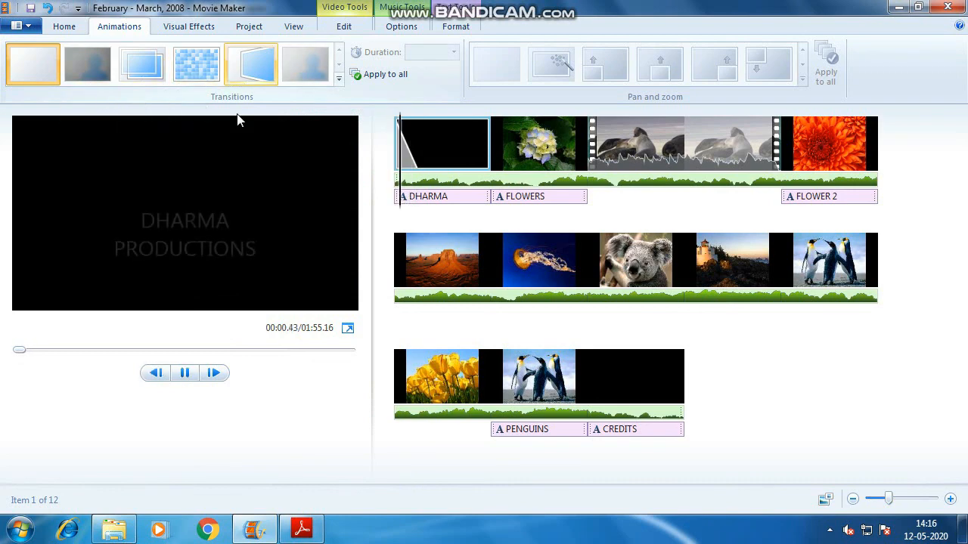
left_click(339, 79)
scroll(314, 98, "down", 3)
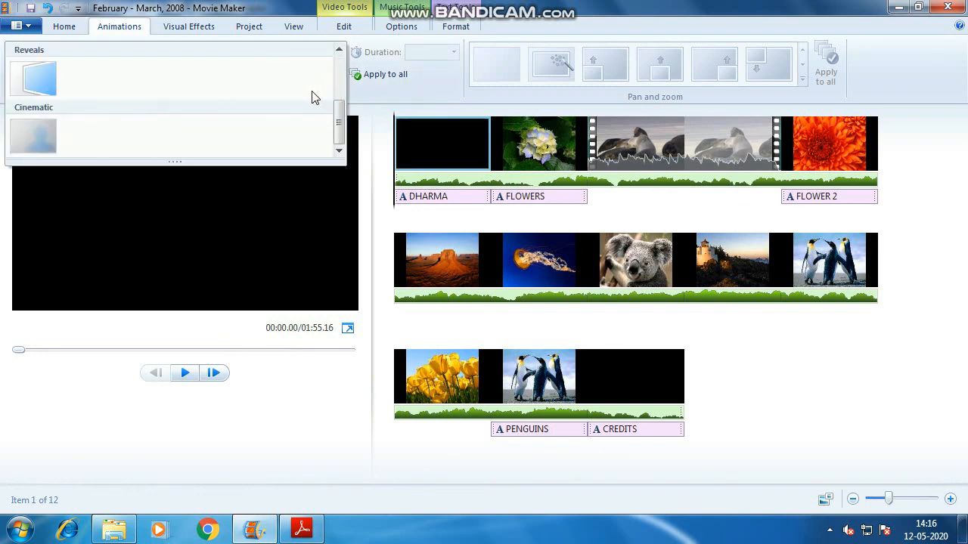
scroll(314, 98, "up", 4)
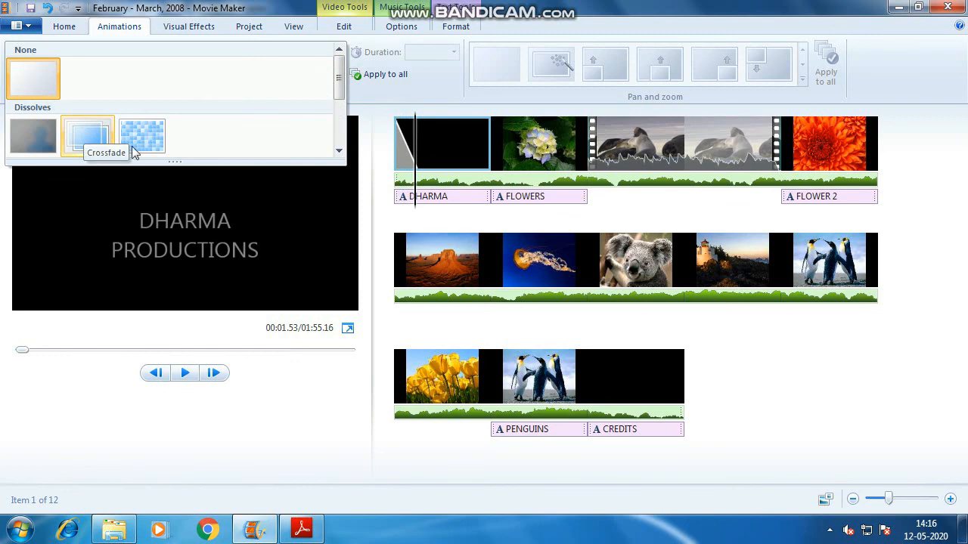
left_click(429, 221)
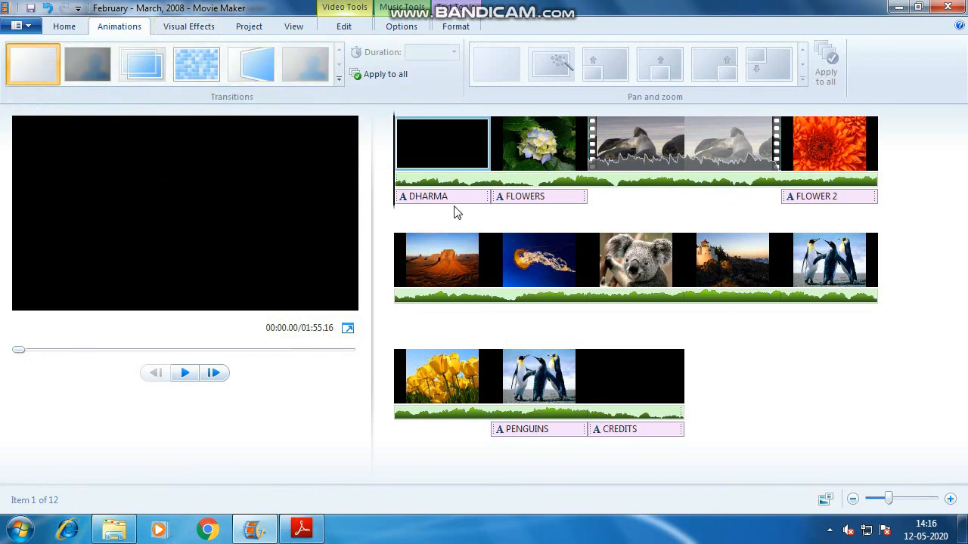
Apply the diamond-shaped Diagonals transition to the FLOWERS image and play it in the preview
left_click(535, 155)
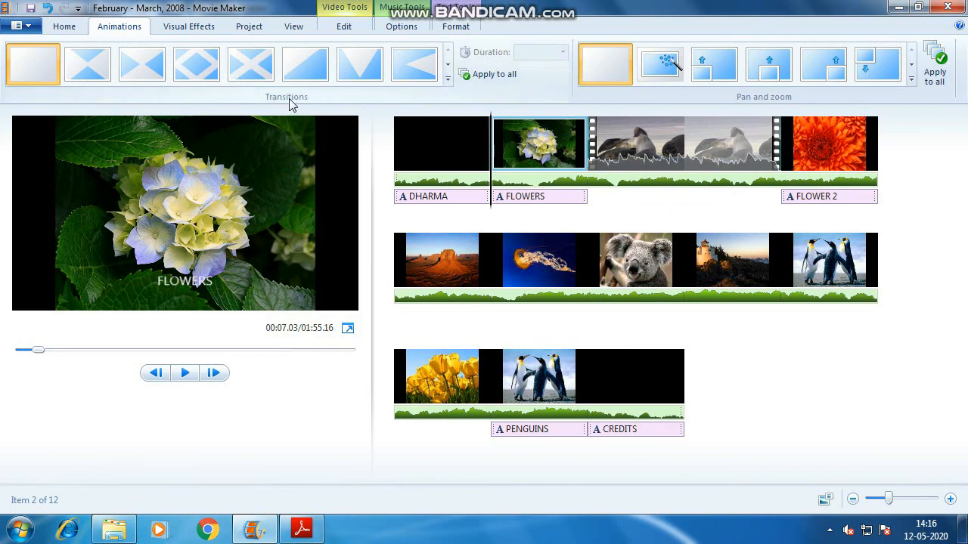
left_click(448, 78)
scroll(302, 113, "down", 5)
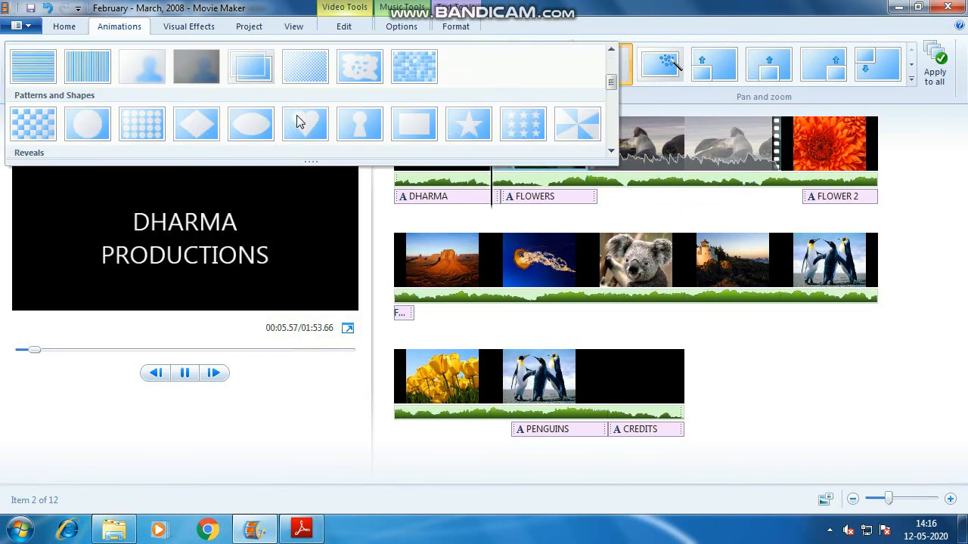
scroll(304, 111, "up", 6)
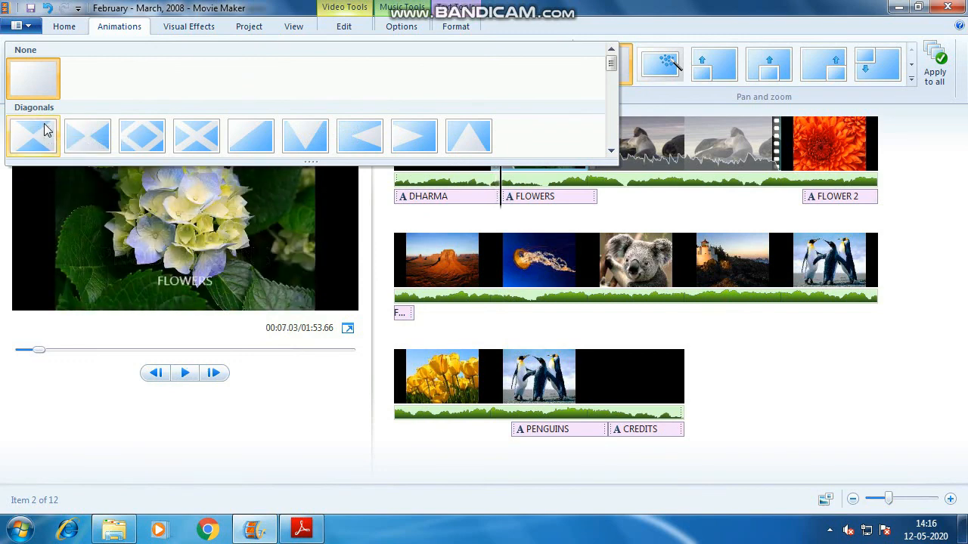
left_click(138, 141)
left_click(185, 374)
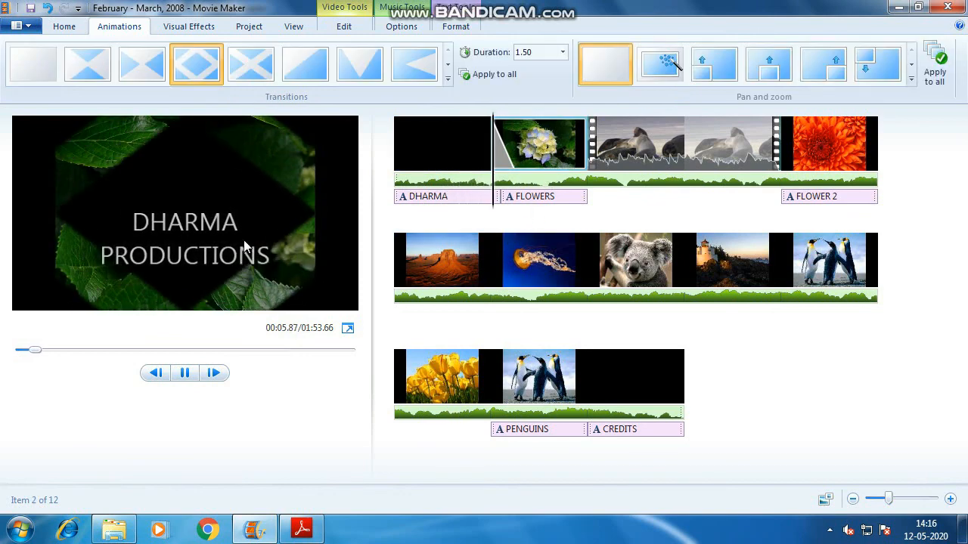
left_click(194, 376)
Apply the first Sweeps and Curls transition to the Wildlife clip and check a later point of the clip
left_click(632, 165)
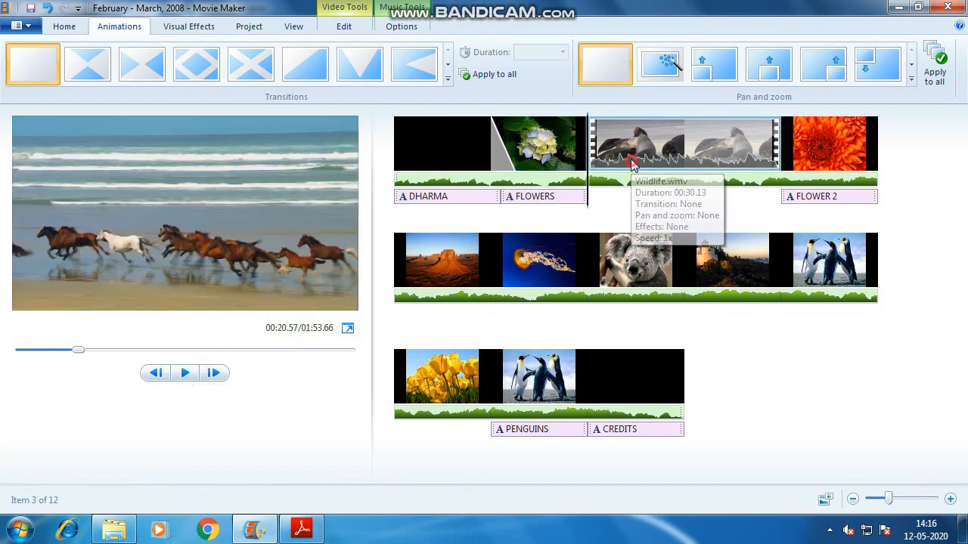
left_click(447, 77)
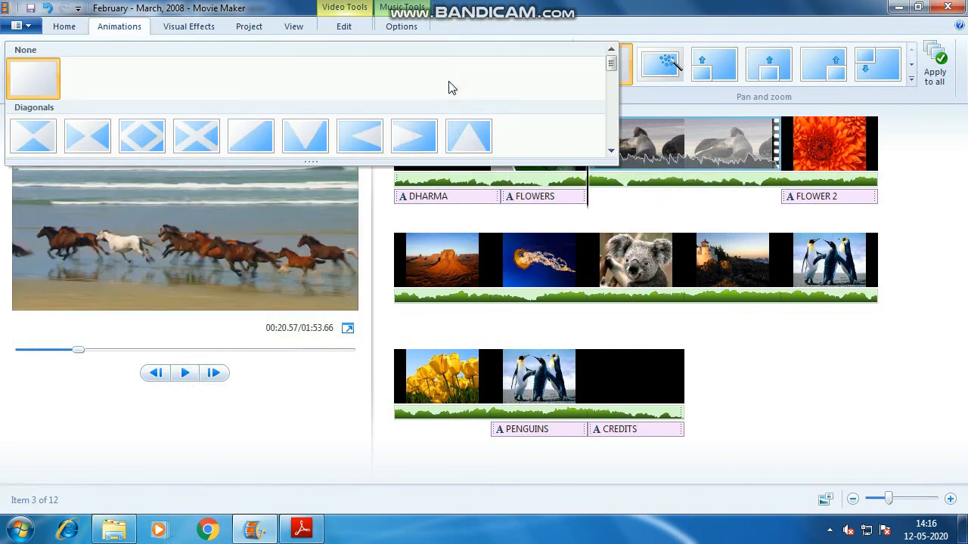
scroll(449, 88, "down", 3)
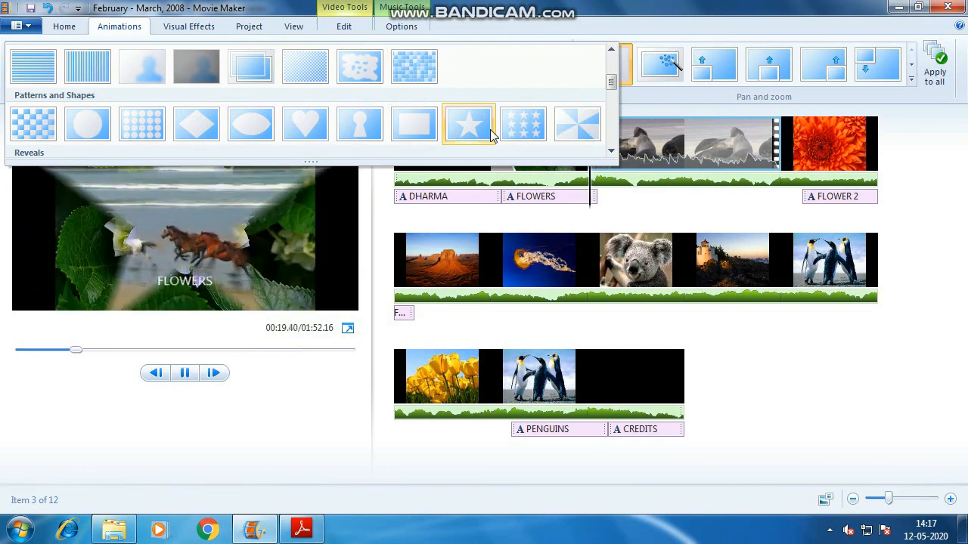
scroll(313, 125, "down", 2)
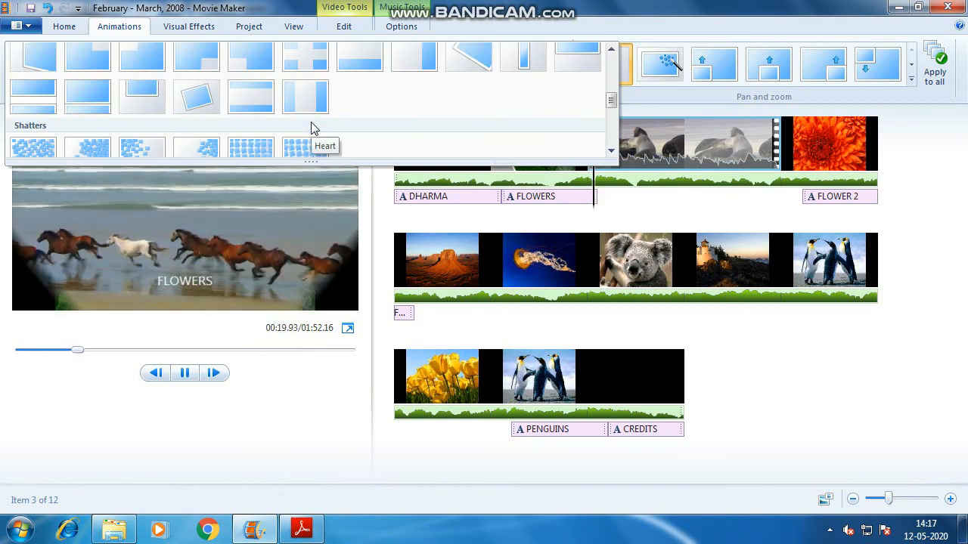
scroll(264, 108, "down", 2)
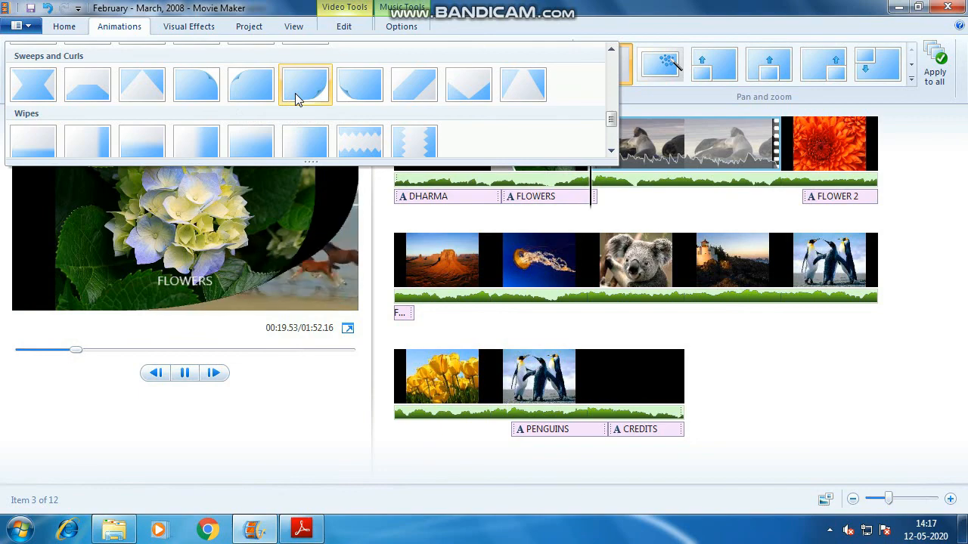
left_click(33, 85)
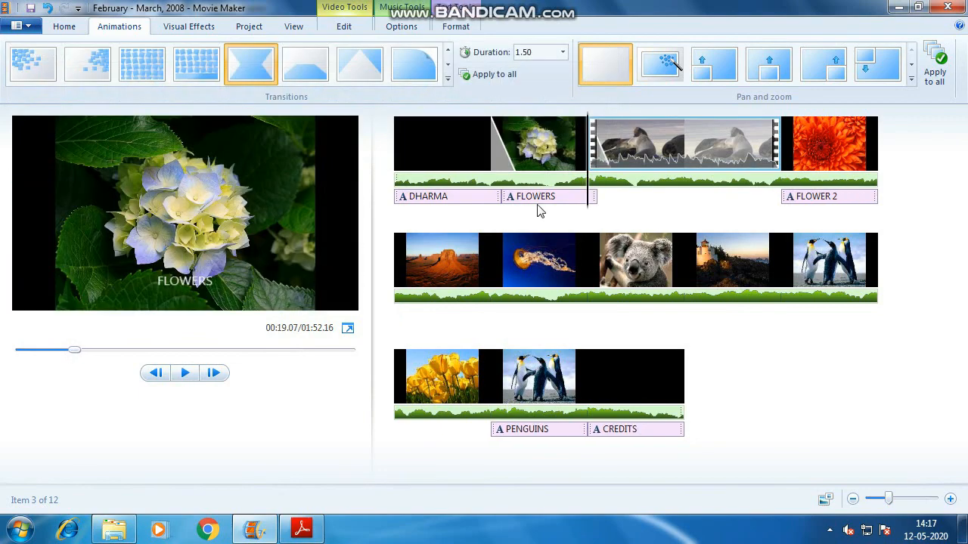
left_click(685, 157)
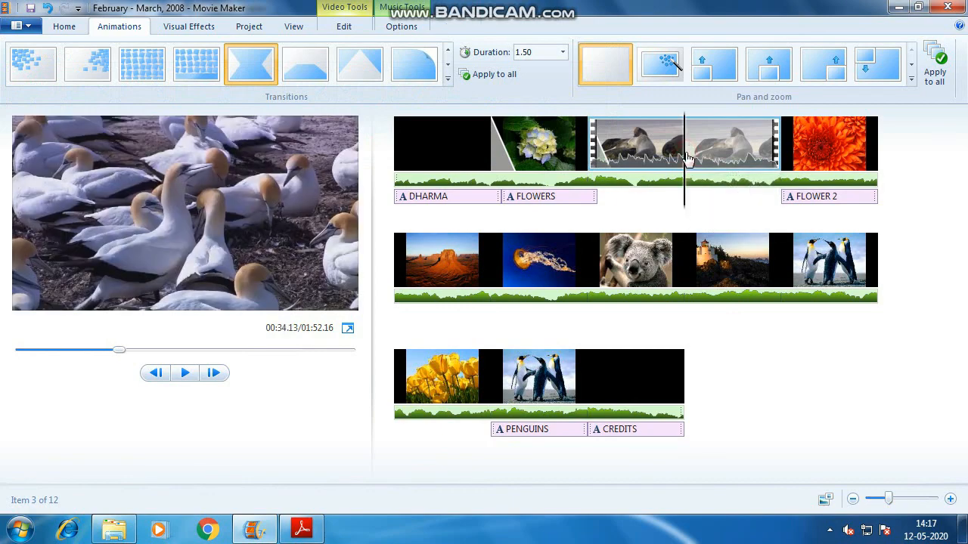
Apply the V-shaped Sweeps and Curls transition to the Chrysanthemum image captioned FLOWER 2
left_click(825, 155)
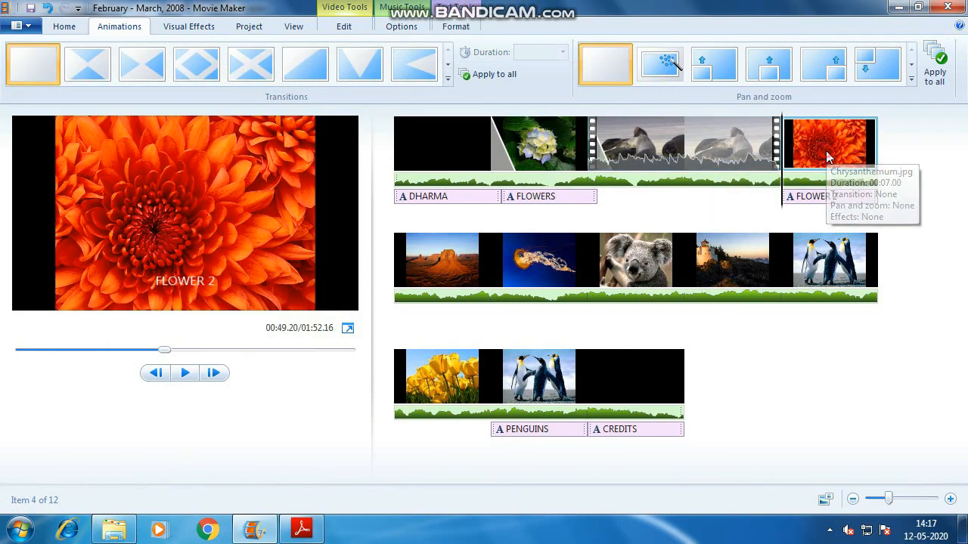
left_click(447, 81)
scroll(437, 91, "down", 5)
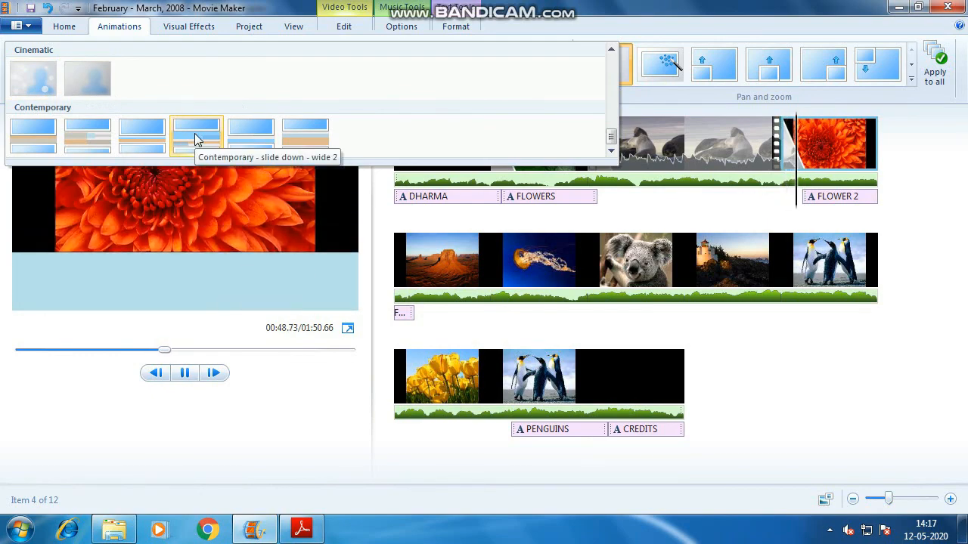
scroll(194, 139, "down", 3)
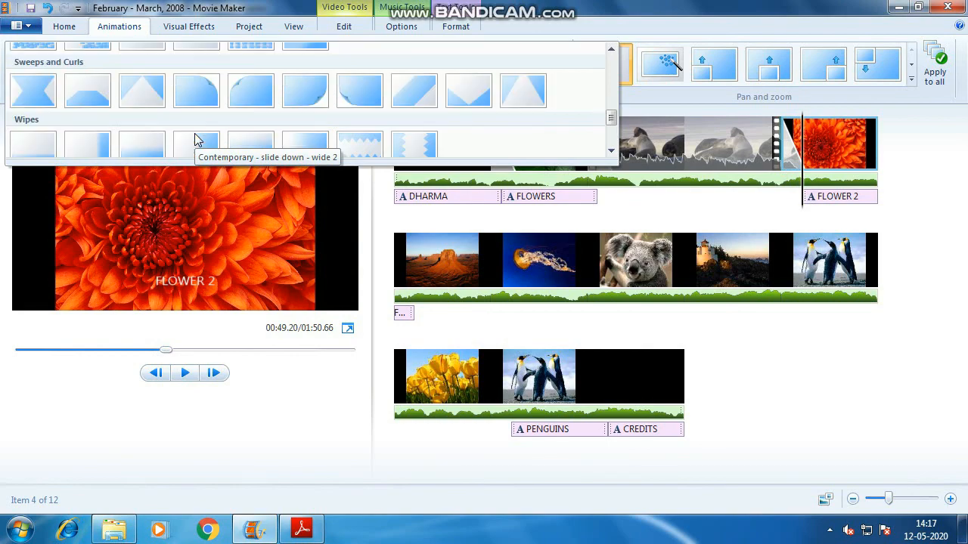
left_click(466, 96)
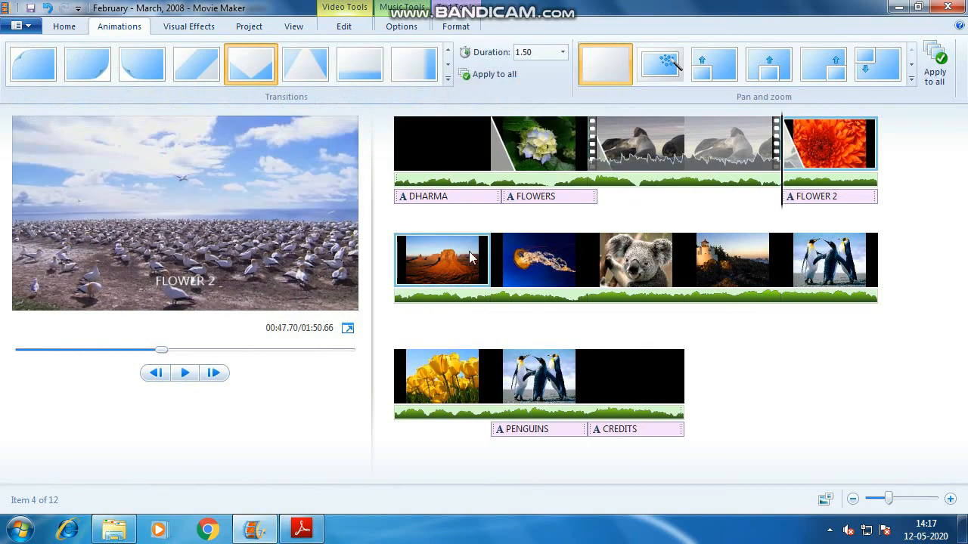
Browse the pan and zoom effects available for the Desert image without applying one
left_click(470, 257)
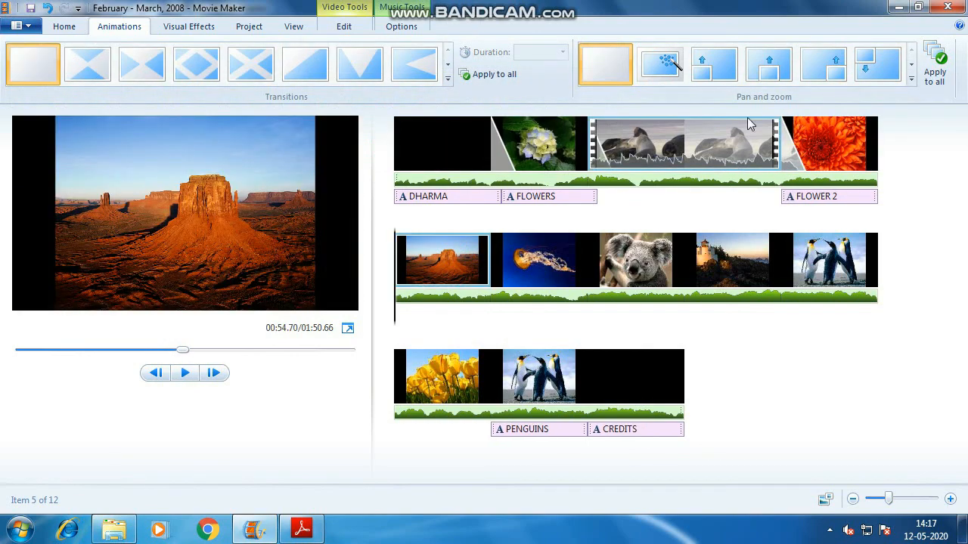
left_click(911, 79)
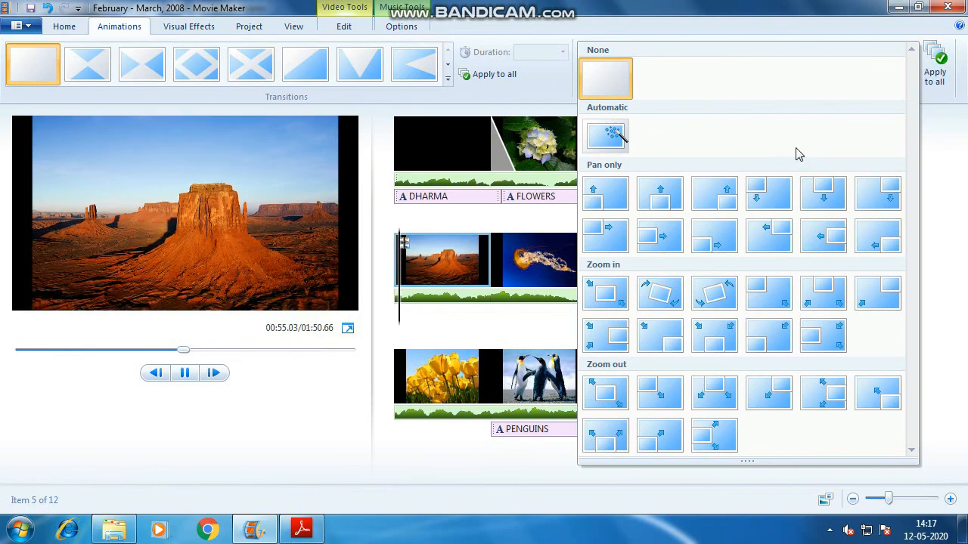
left_click(771, 6)
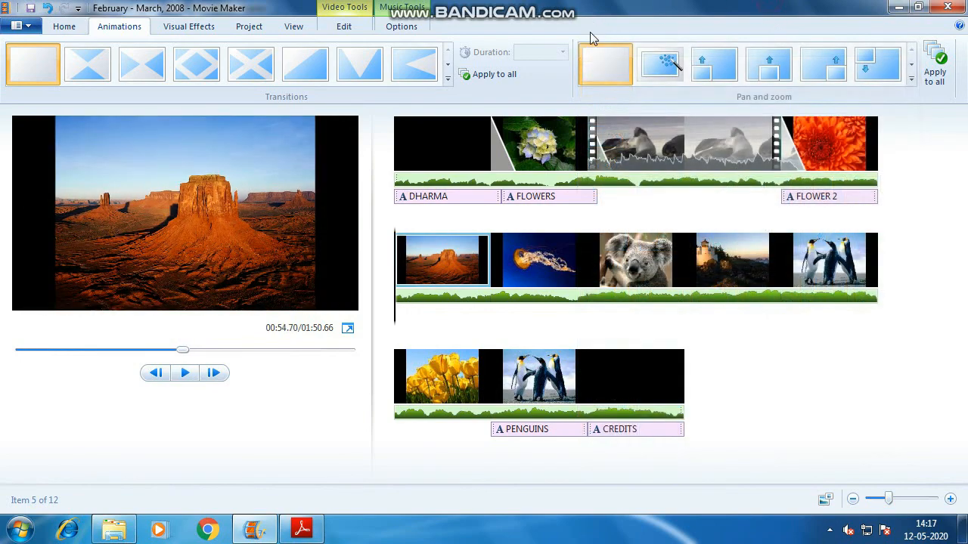
Apply a Reveals transition to the Desert image
left_click(448, 77)
scroll(297, 130, "down", 10)
scroll(295, 121, "up", 5)
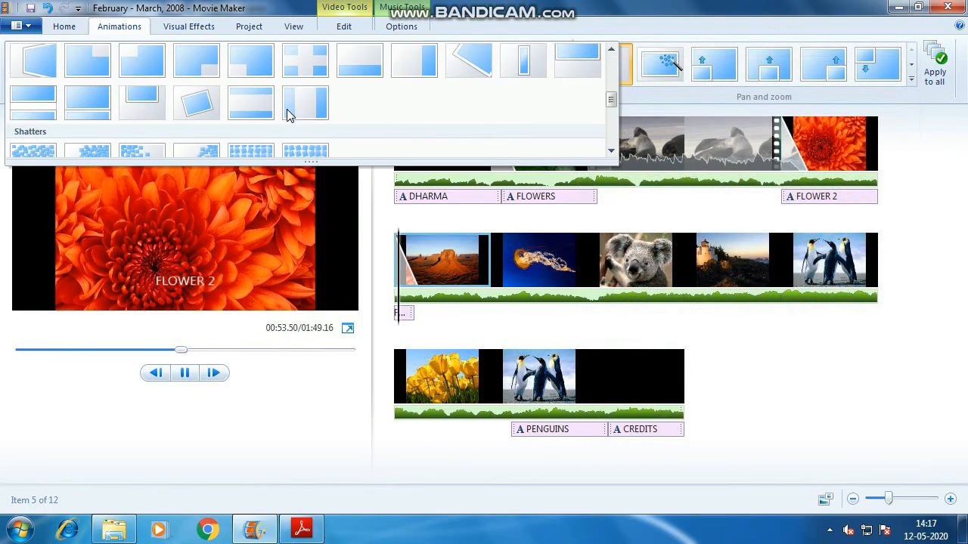
left_click(145, 95)
Apply a transition to the Jellyfish image and the Spin transition to the Koala image
left_click(555, 254)
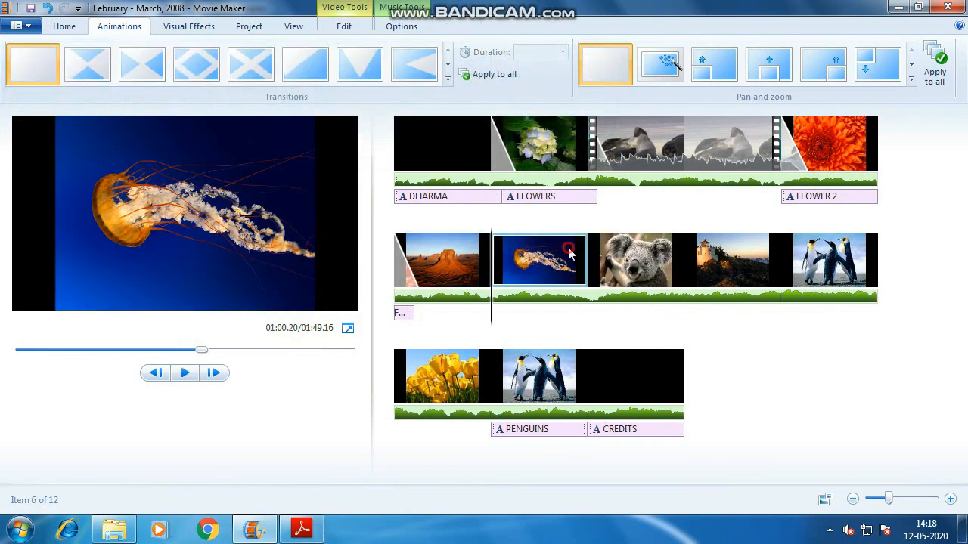
left_click(625, 259)
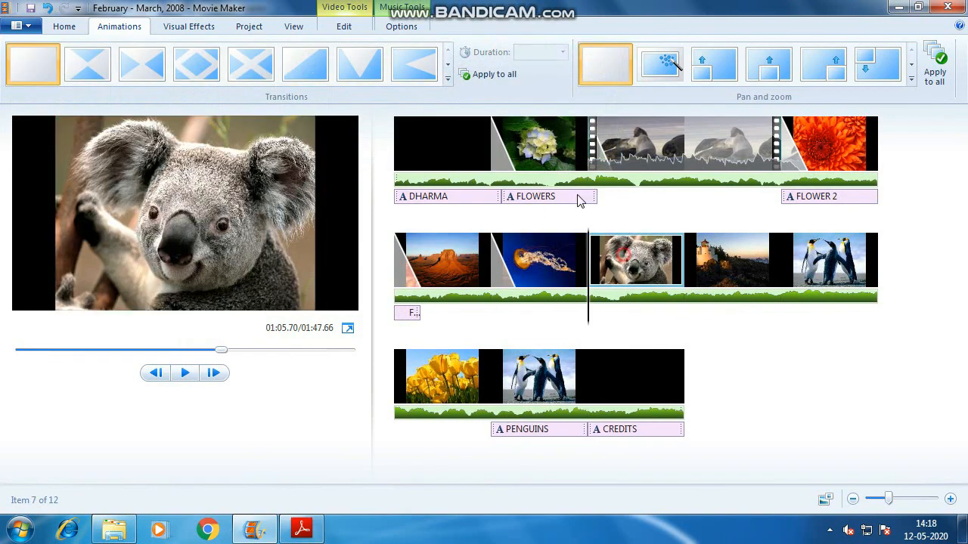
left_click(447, 78)
scroll(339, 113, "down", 4)
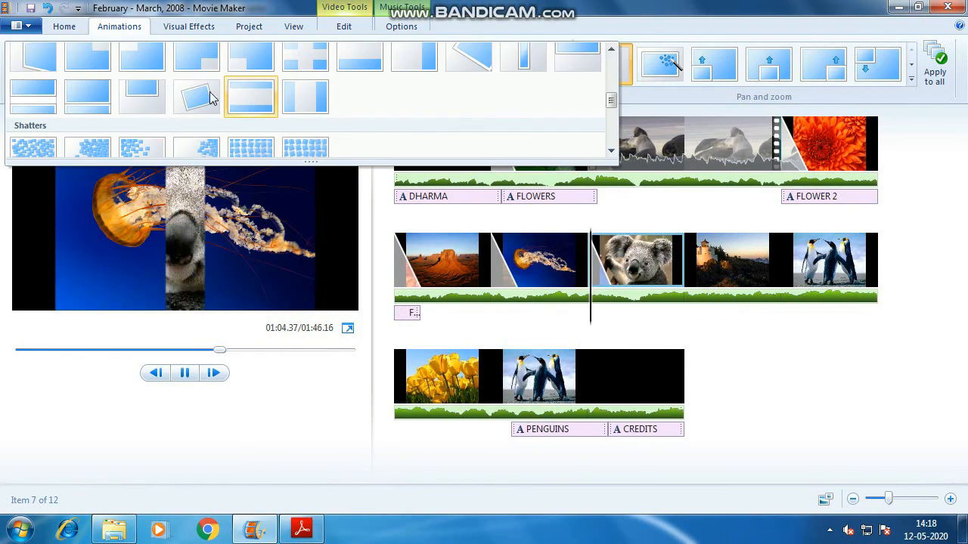
left_click(244, 95)
Apply a transition to the lighthouse image and another to the uncaptioned penguins image following it
key("Right")
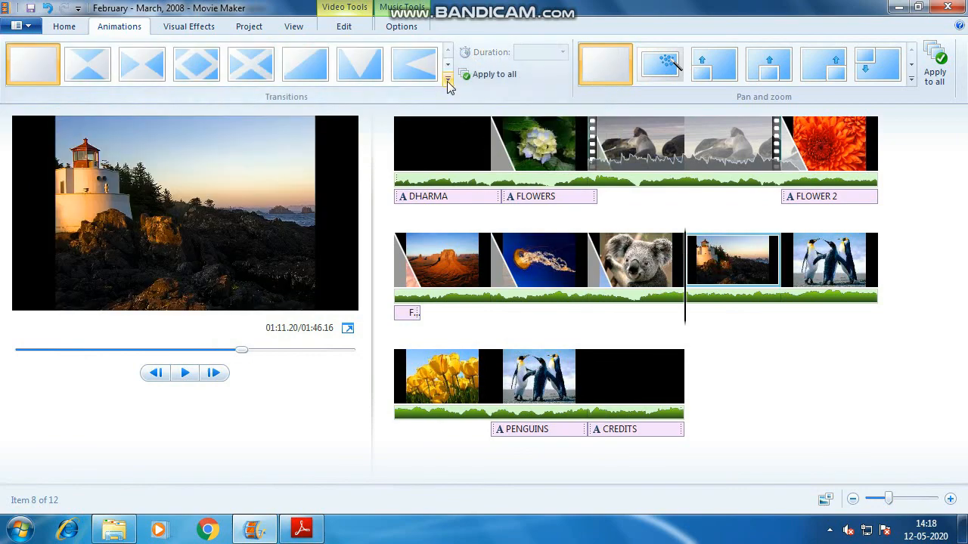
left_click(447, 81)
scroll(365, 144, "down", 3)
left_click(453, 139)
key("Right")
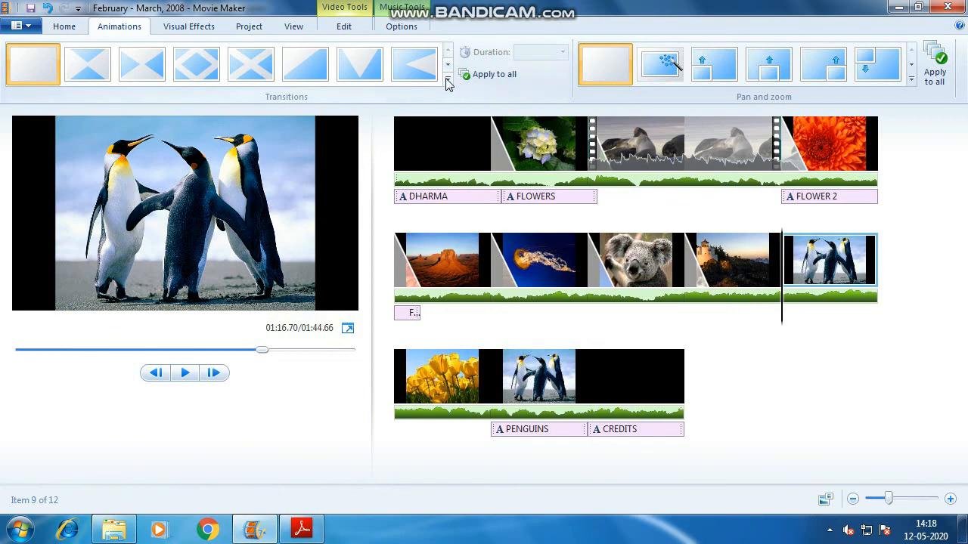
left_click(87, 65)
Apply the second Sweeps and Curls transition to the yellow tulips image
key("Right")
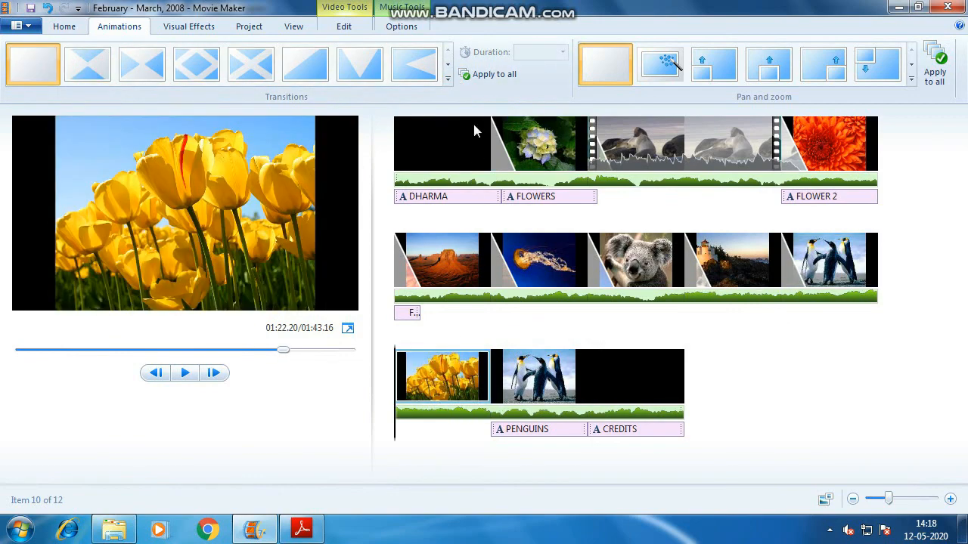
left_click(447, 81)
scroll(344, 121, "down", 3)
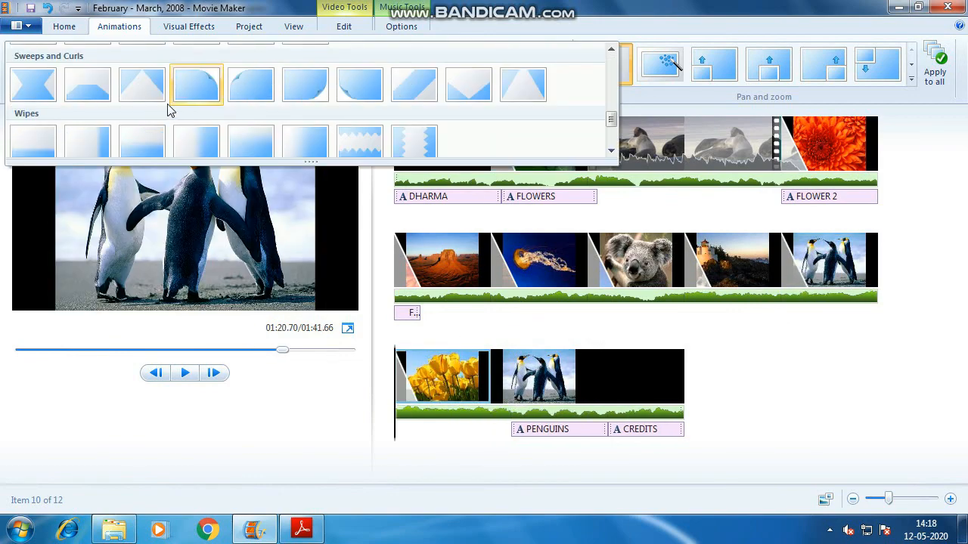
left_click(87, 84)
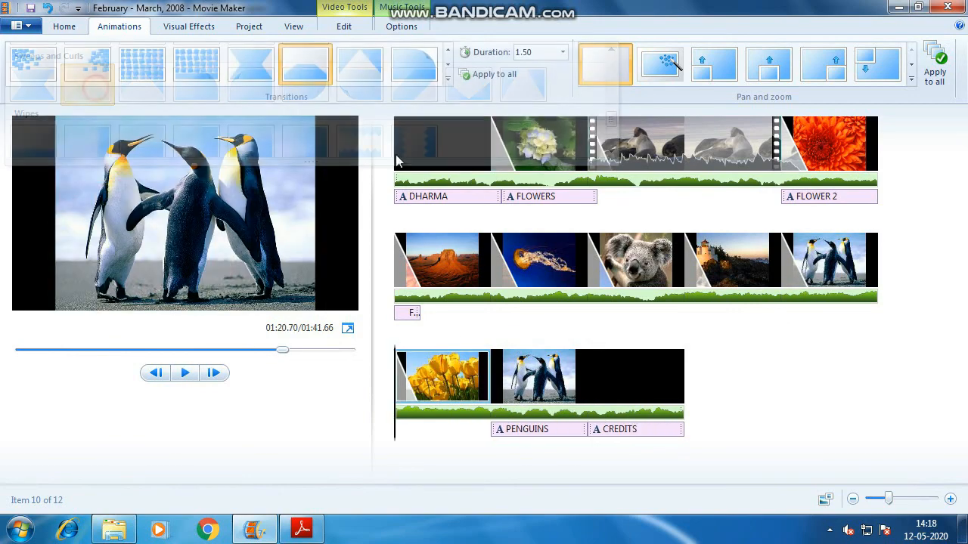
Apply the V-shaped Sweeps and Curls transition to the image captioned PENGUINS
left_click(557, 393)
left_click(447, 80)
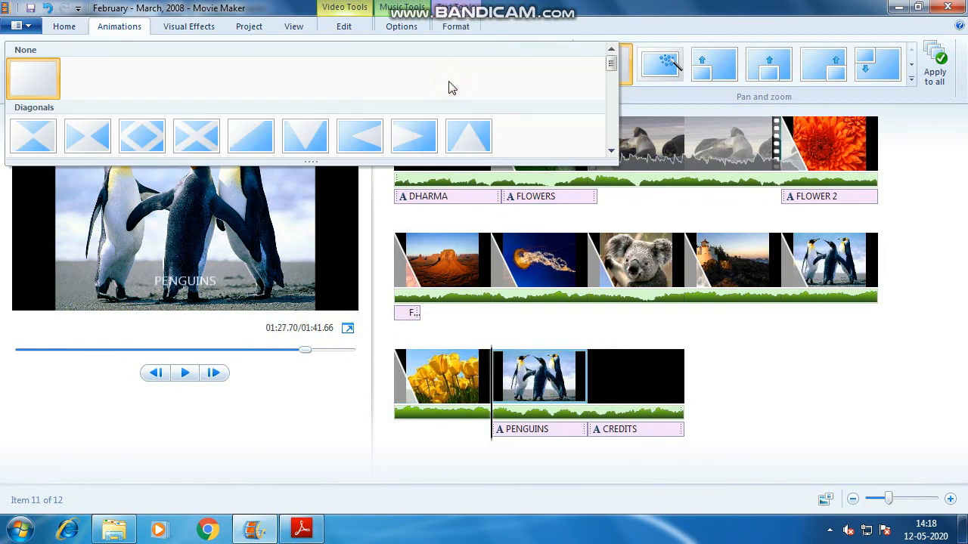
key("Escape")
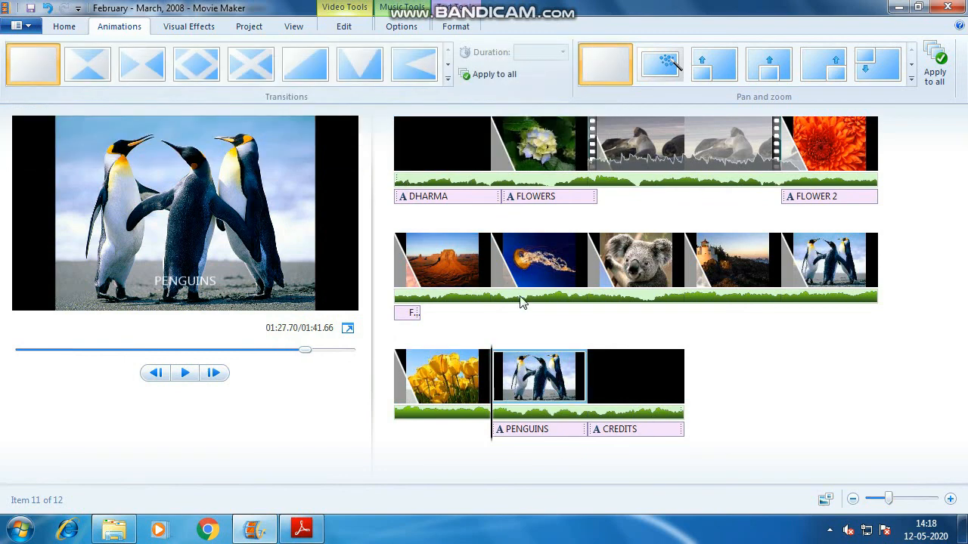
left_click(448, 80)
scroll(270, 121, "down", 5)
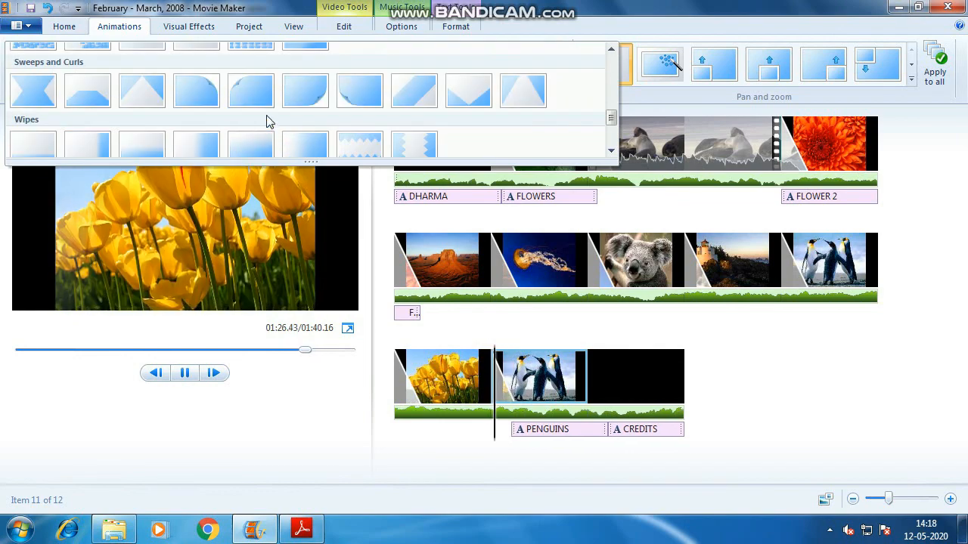
left_click(469, 106)
Play the movie full screen from the DHARMA title into the Wildlife clip, and check the remaining transitions in the editor preview
left_click(658, 396)
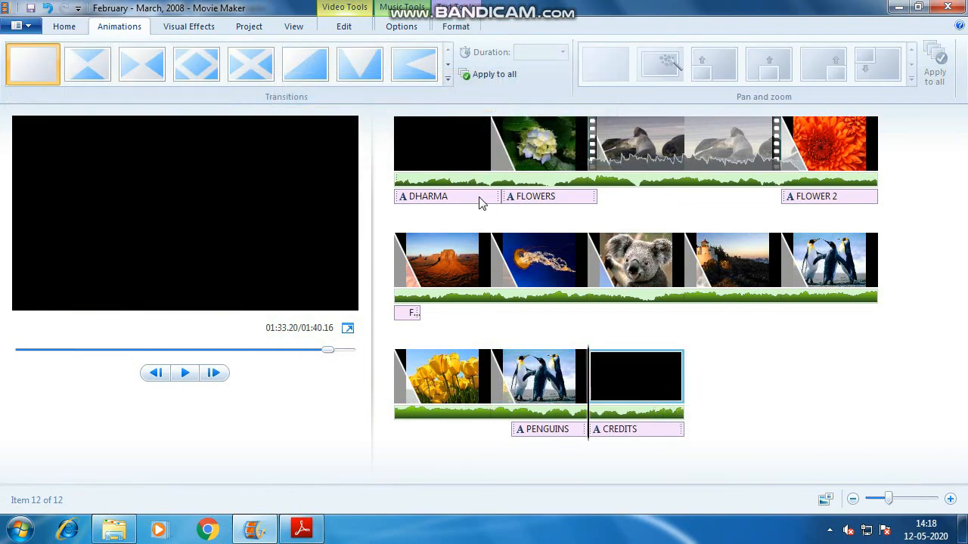
left_click(422, 145)
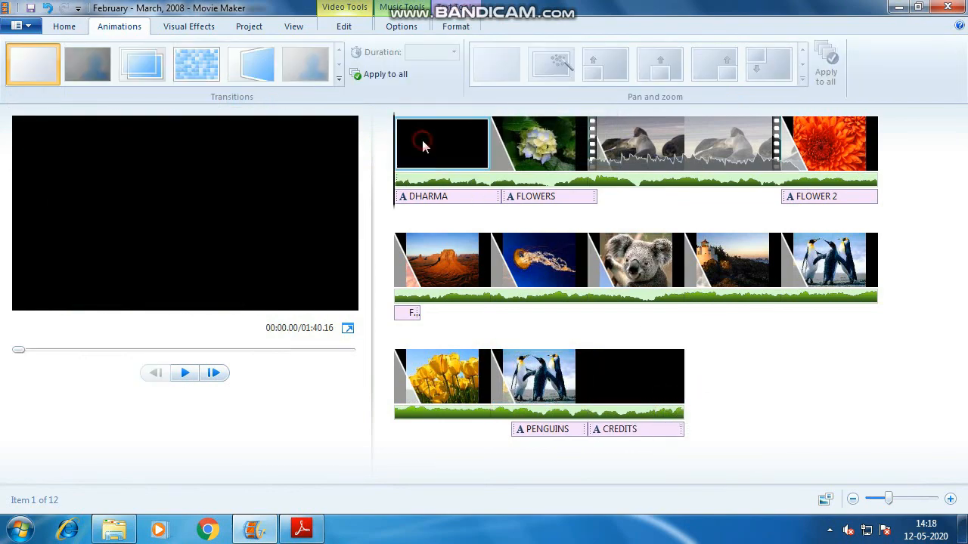
left_click(347, 329)
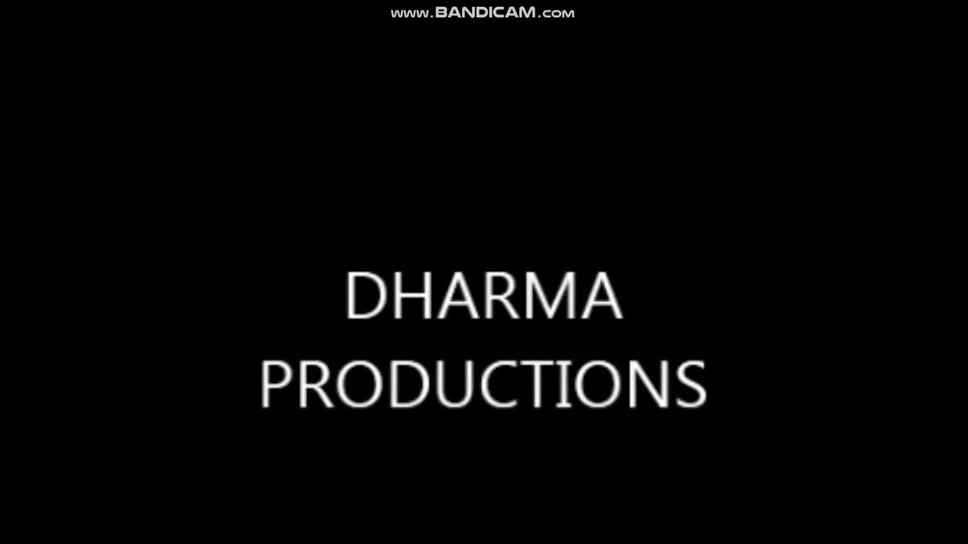
mouse_move(616, 225)
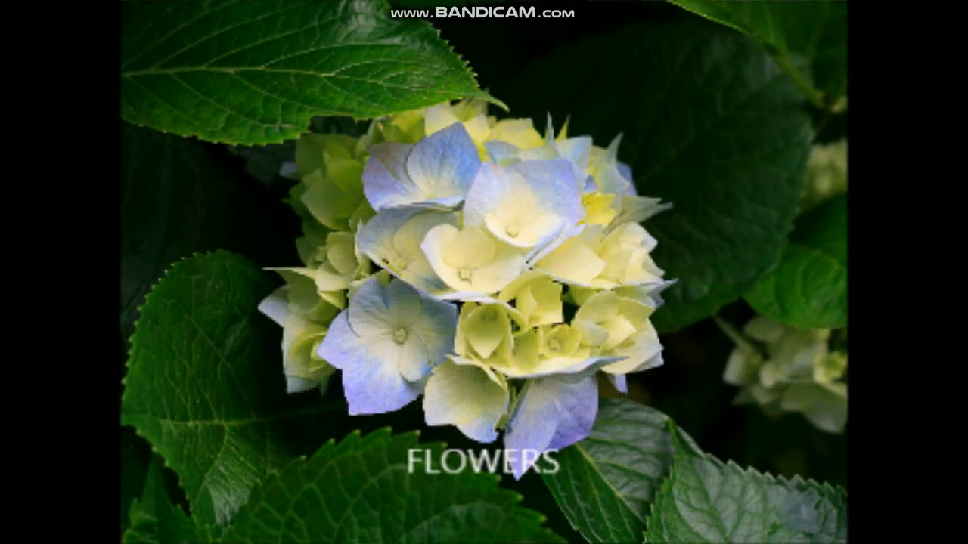
mouse_move(686, 129)
mouse_move(742, 121)
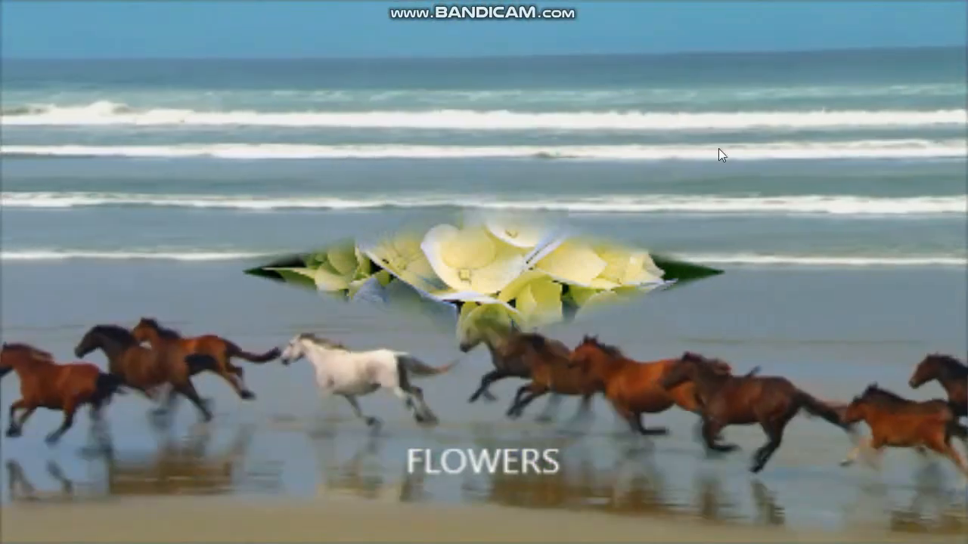
key("space")
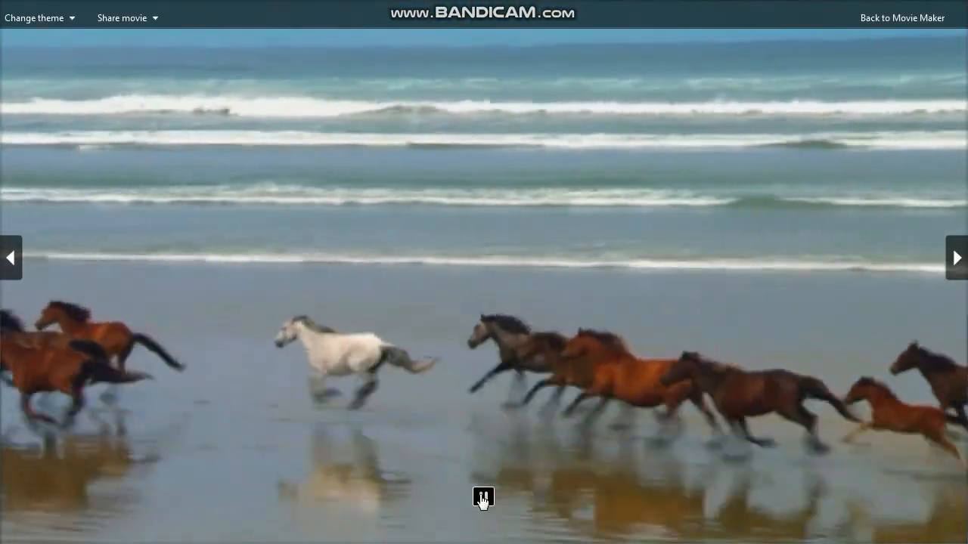
left_click(925, 22)
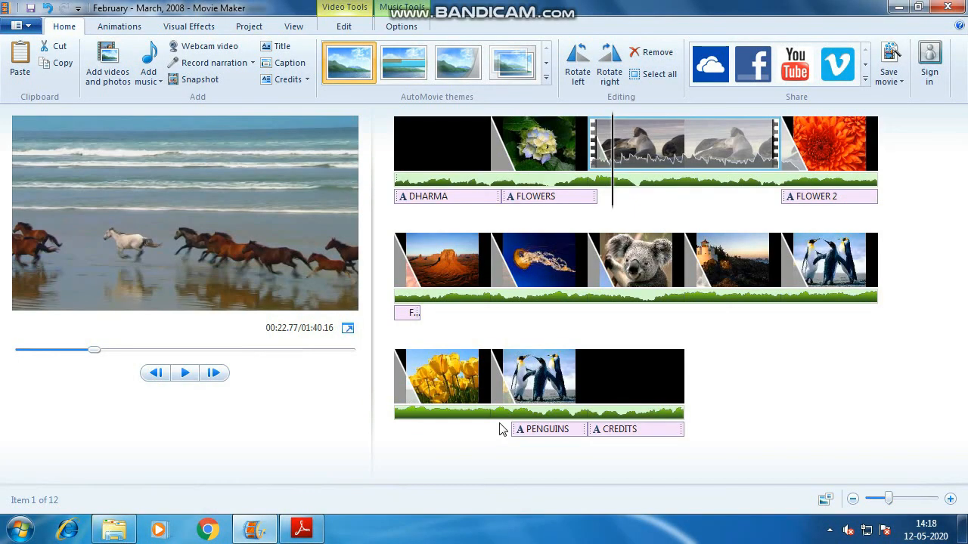
left_click(184, 373)
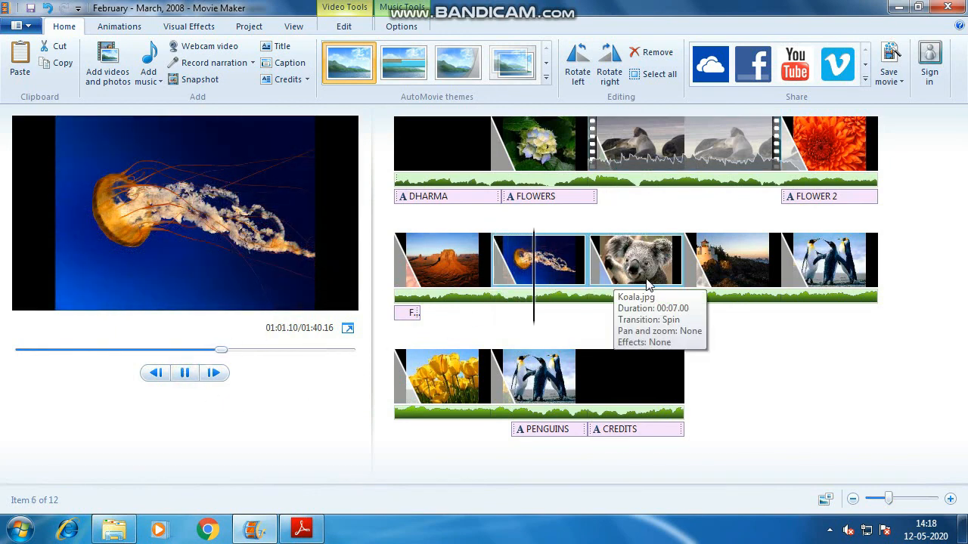
left_click(186, 374)
Switch to the textbook PDF in Adobe Reader, review the Applying Transitions steps, and return to Movie Maker
key("alt+Tab")
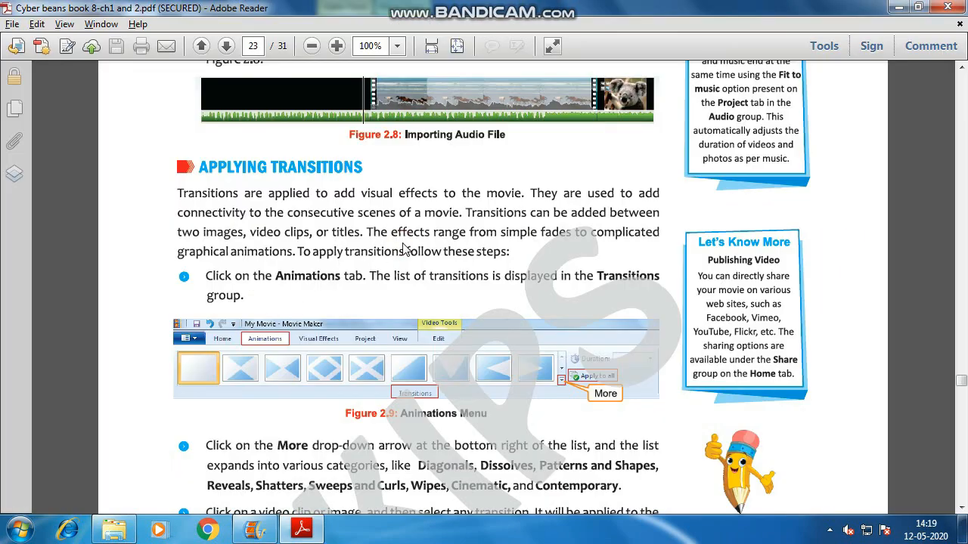
scroll(439, 256, "down", 5)
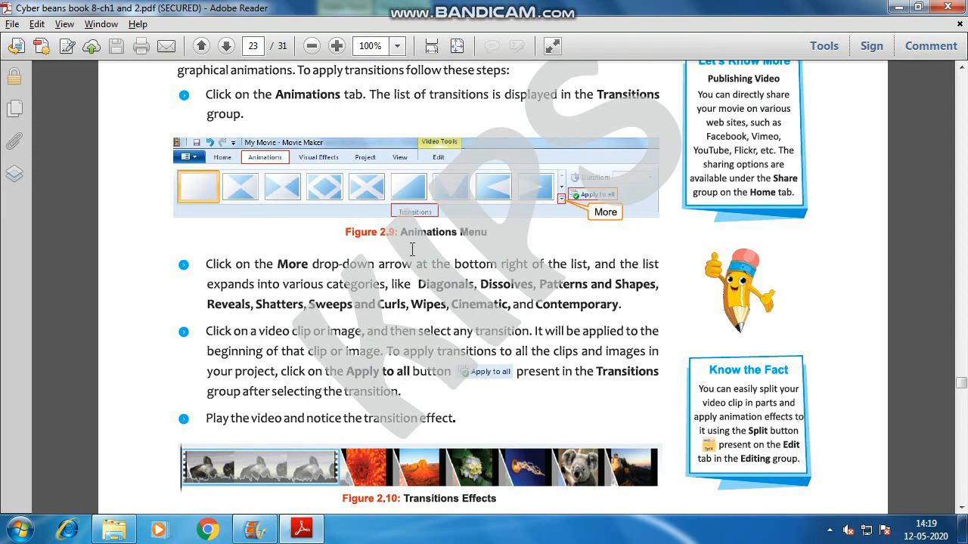
scroll(412, 249, "down", 2)
key("alt+Tab")
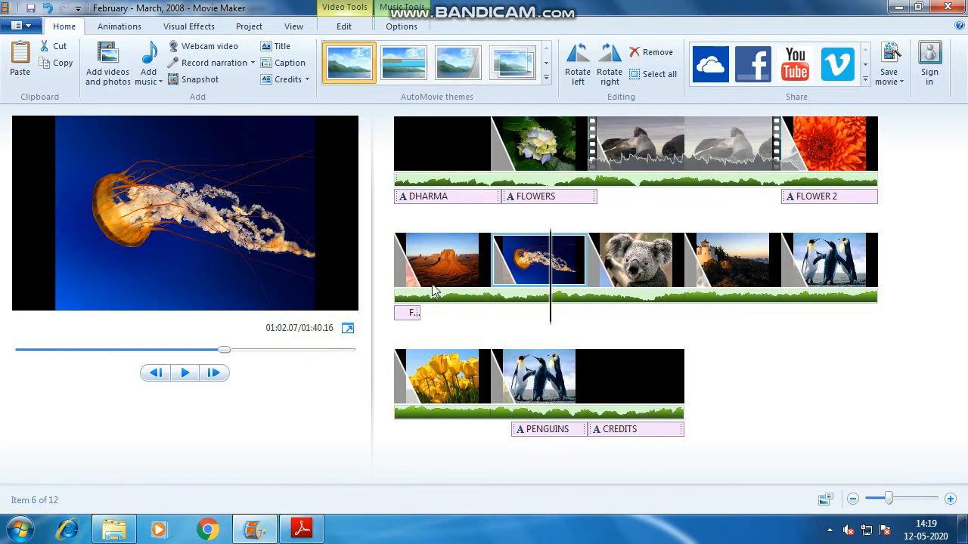
Check which transitions are assigned to the FLOWERS image, the Wildlife clip and the Chrysanthemum image
left_click(530, 155)
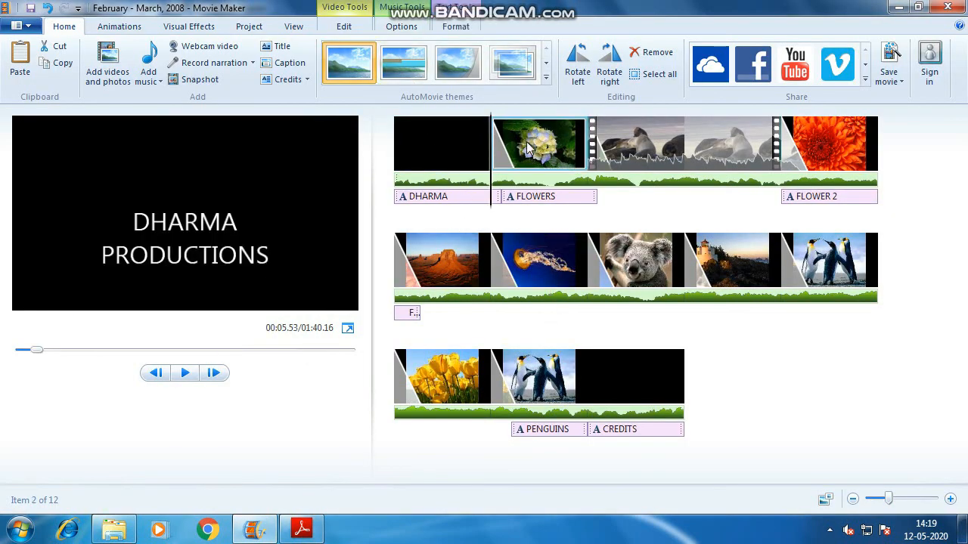
left_click(341, 7)
left_click(121, 28)
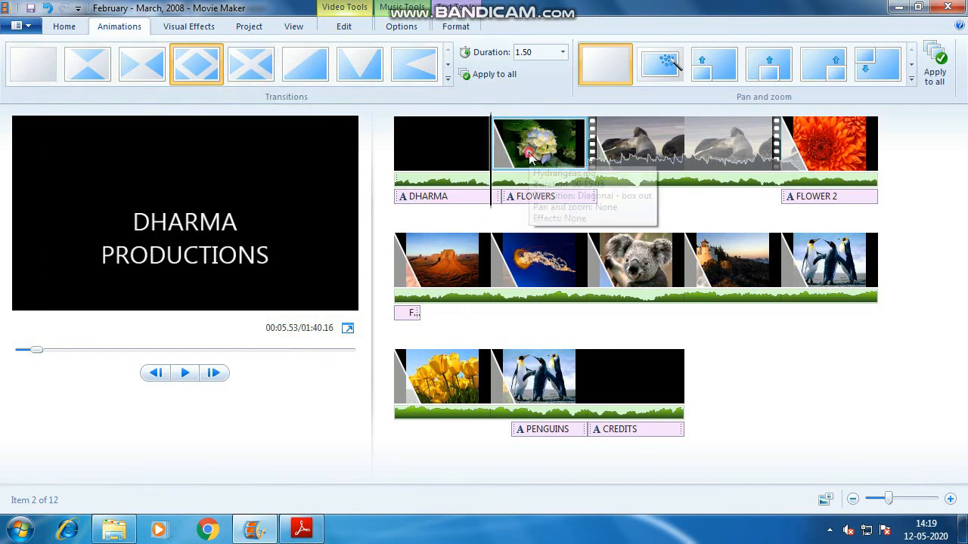
left_click(257, 79)
key("Right")
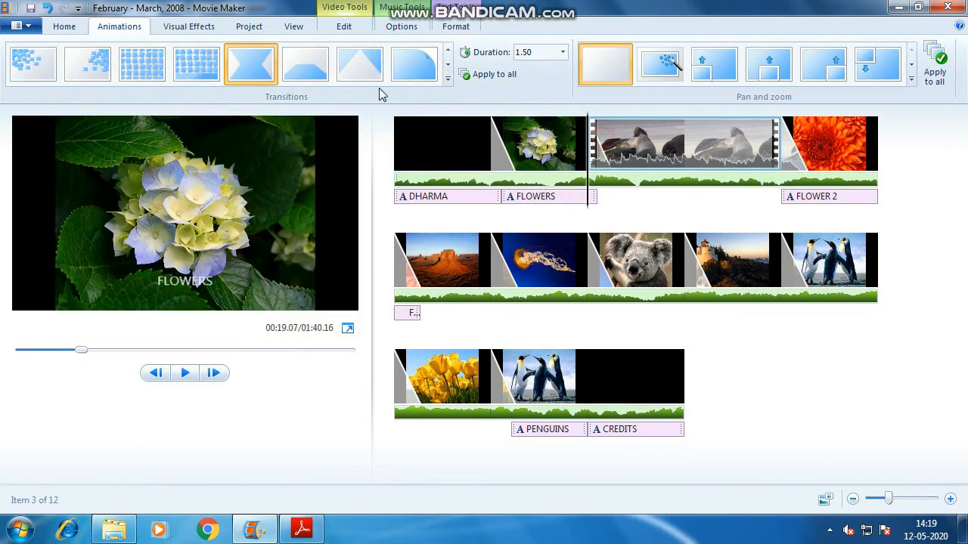
key("Right")
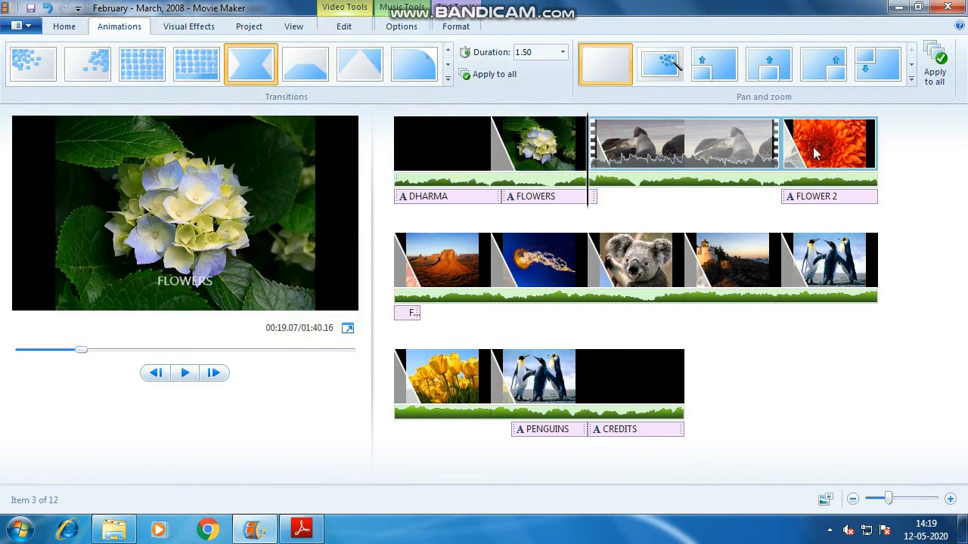
left_click(64, 26)
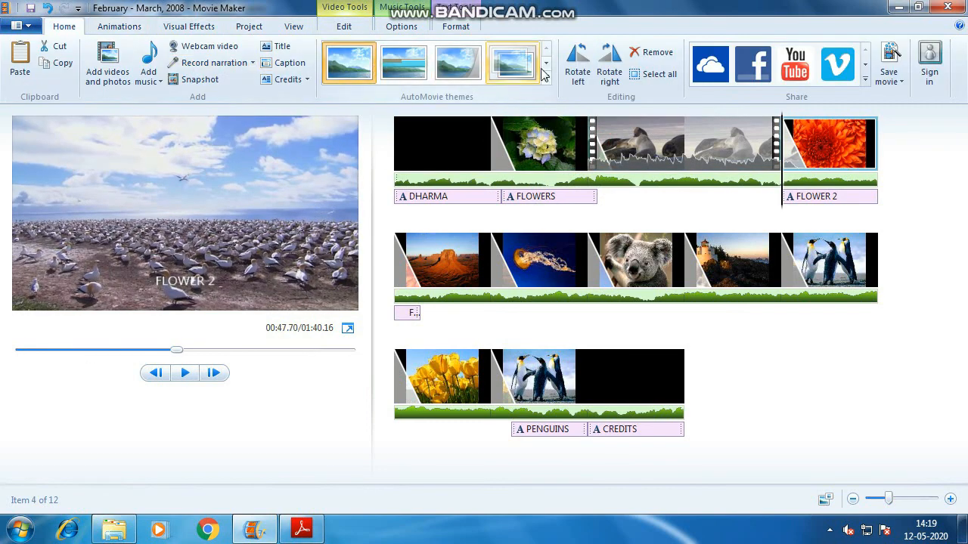
Apply the Diagonal - cross out transition to all clips and images, and preview it from the FLOWER 2 image
left_click(128, 27)
left_click(447, 49)
left_click(447, 49)
left_click(446, 49)
left_click(447, 49)
left_click(250, 64)
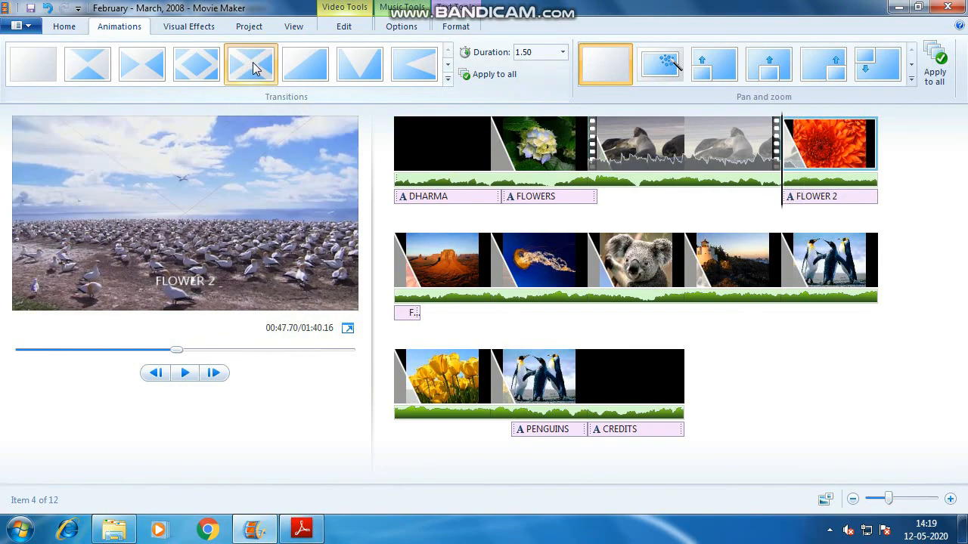
left_click(473, 75)
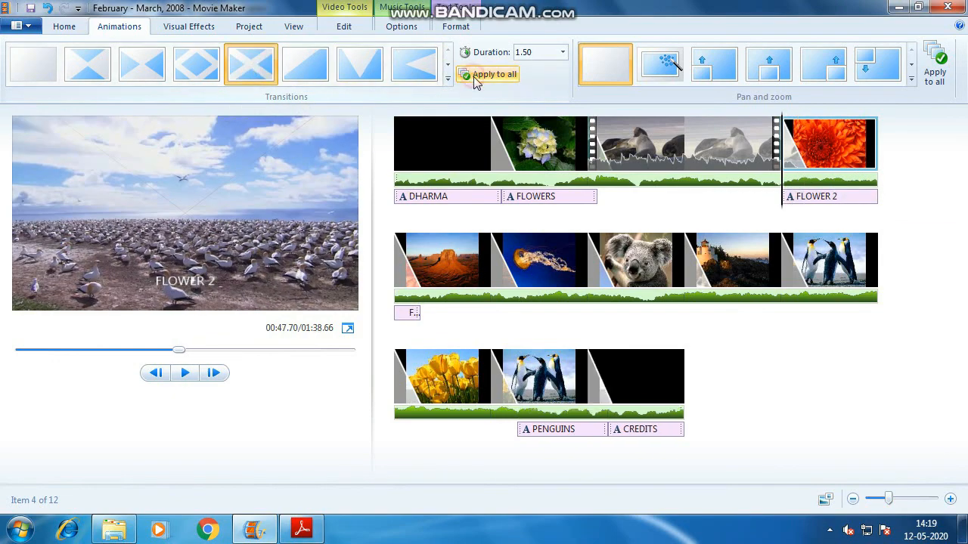
left_click(185, 372)
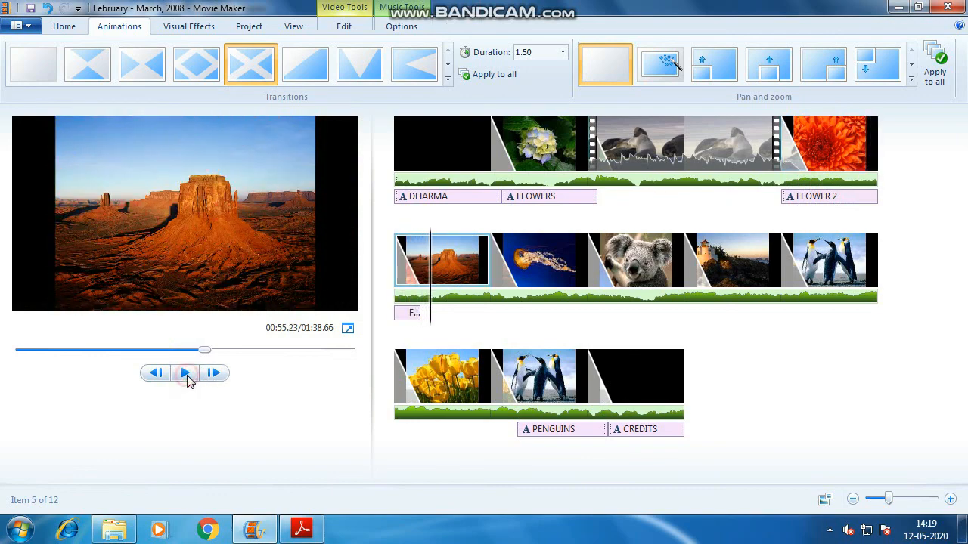
Switch to the textbook PDF in Adobe Reader, review the transition steps and the Applying Visual Effects introduction, and return to Movie Maker
key("alt+Tab")
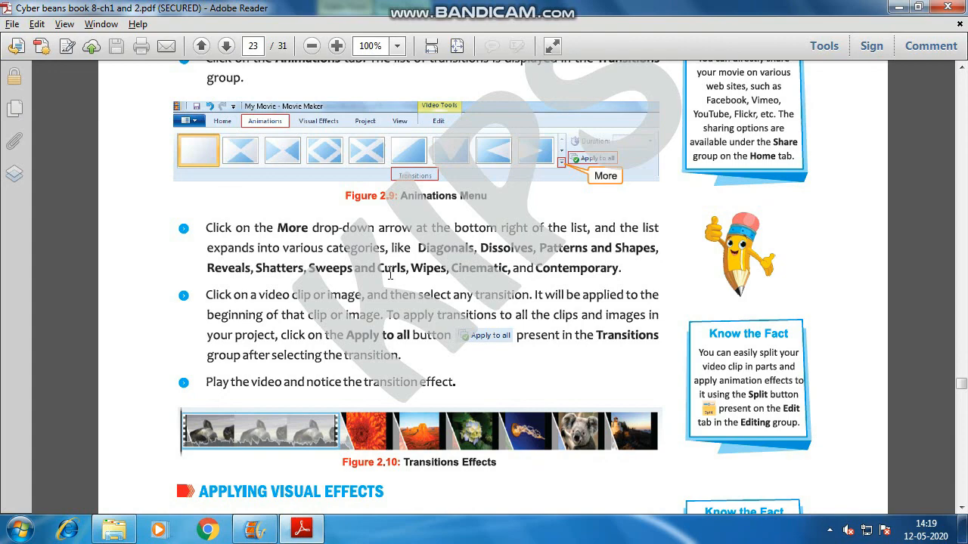
scroll(390, 275, "down", 1)
scroll(363, 261, "up", 3)
scroll(342, 248, "down", 5)
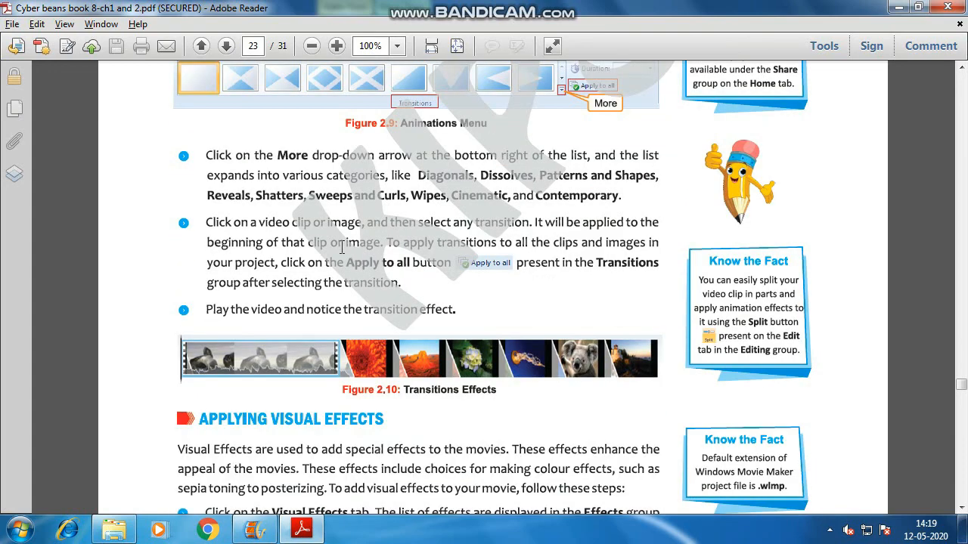
scroll(342, 248, "down", 5)
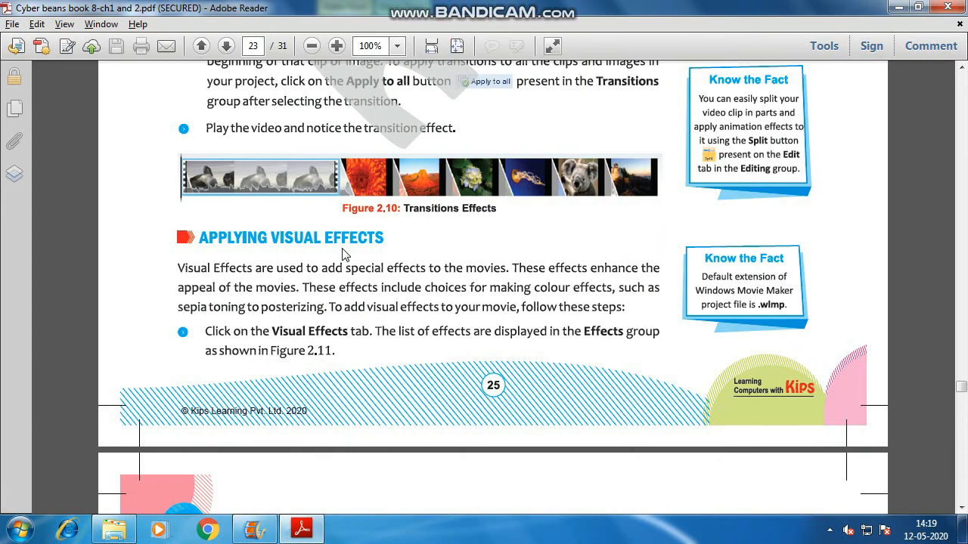
key("alt+Tab")
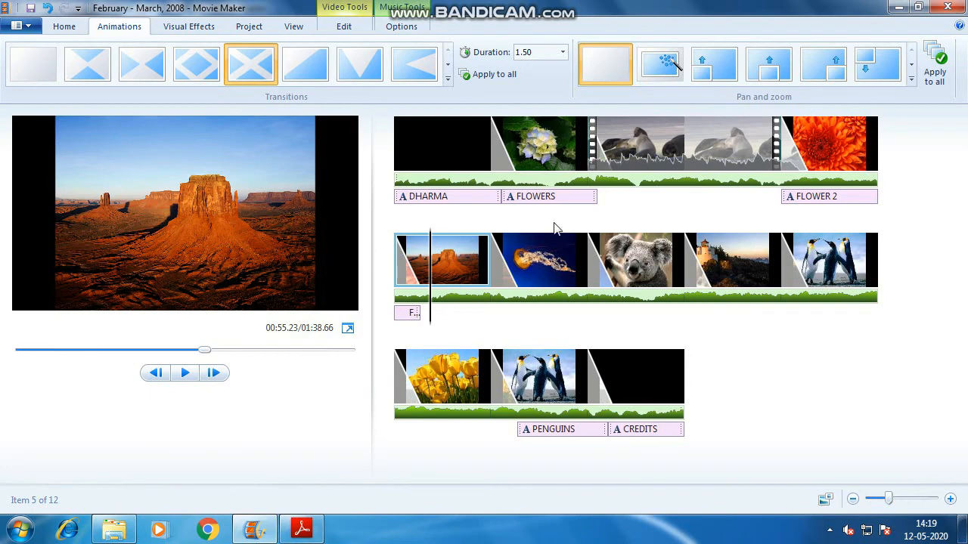
Apply the Hue - cycle entire color spectrum visual effect to the FLOWERS image and preview it
left_click(520, 134)
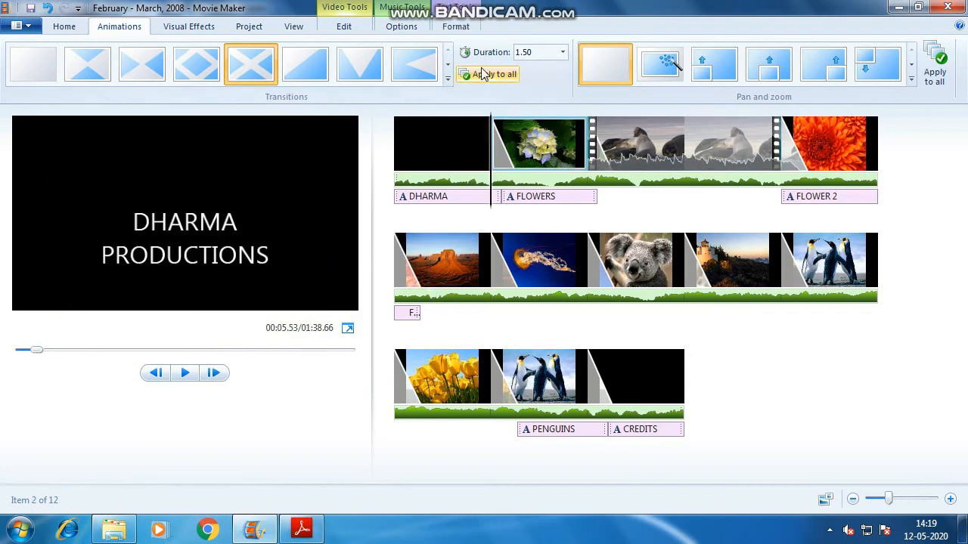
left_click(211, 29)
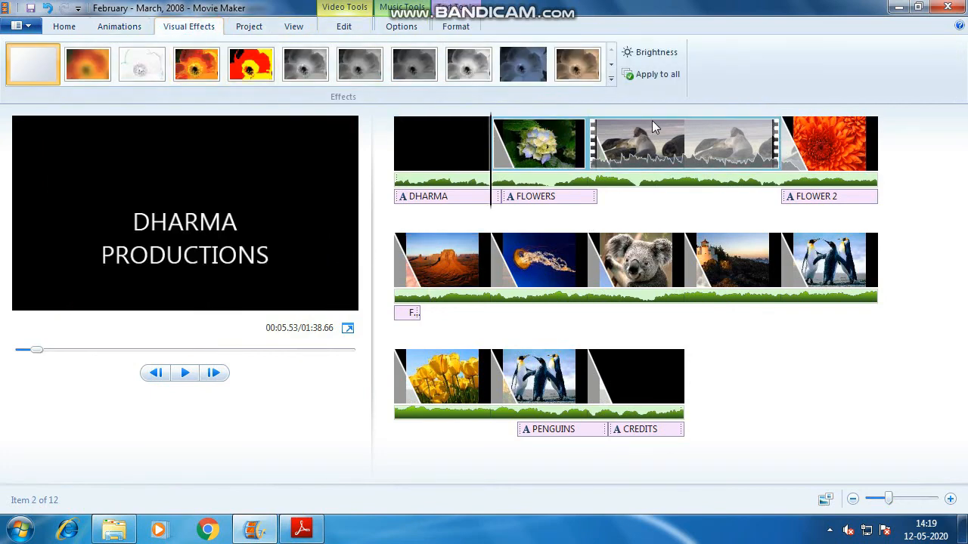
left_click(611, 77)
scroll(249, 125, "down", 3)
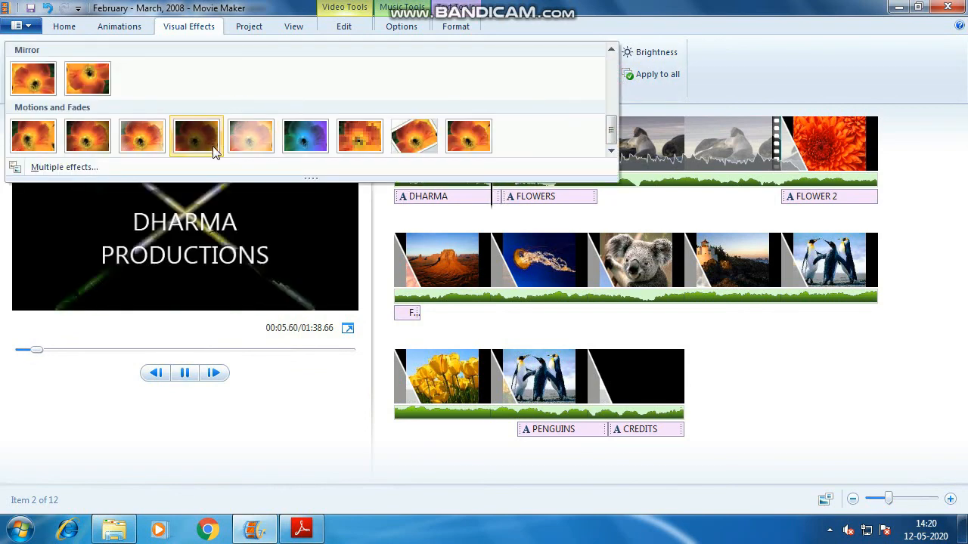
left_click(296, 147)
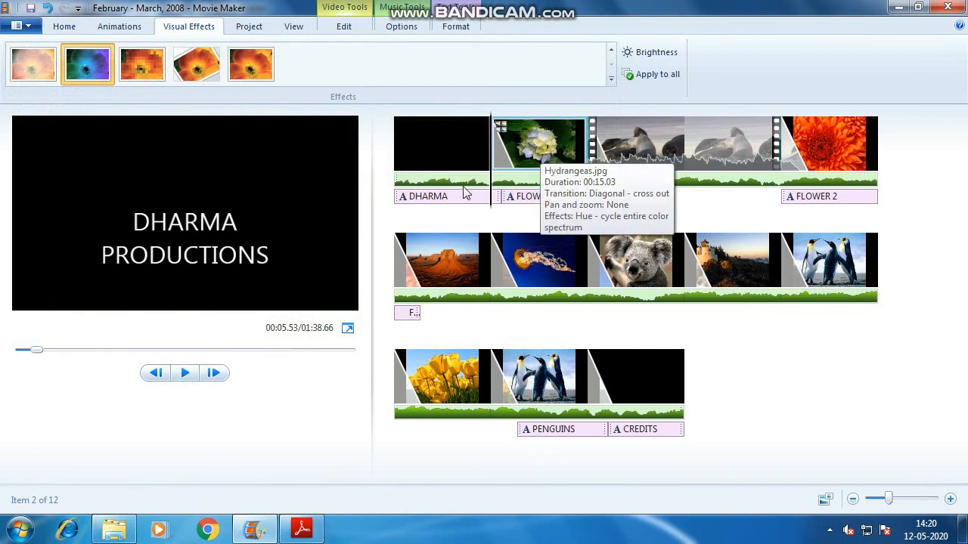
left_click(189, 374)
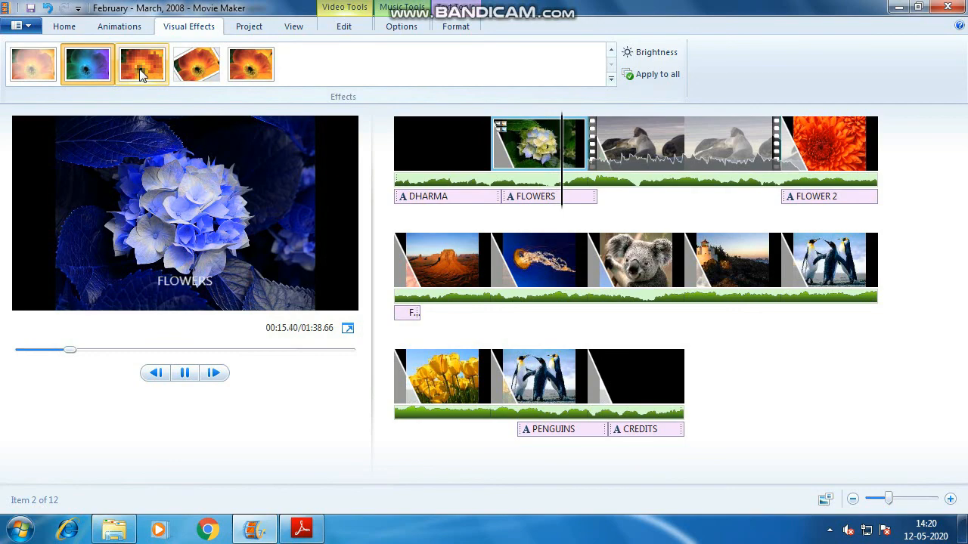
Add the Sepia tone effect to the FLOWER 2 image through the multiple effects dialog and preview it
left_click(788, 143)
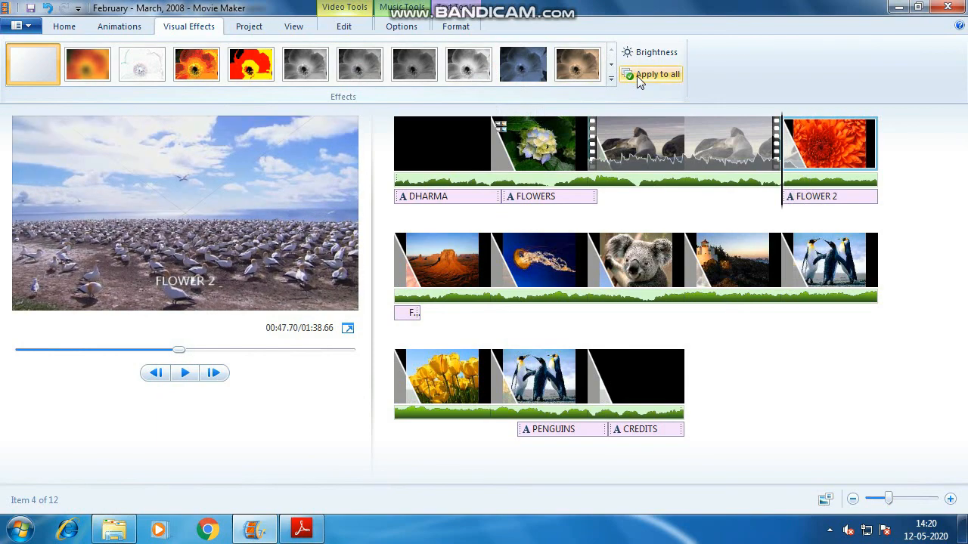
left_click(611, 79)
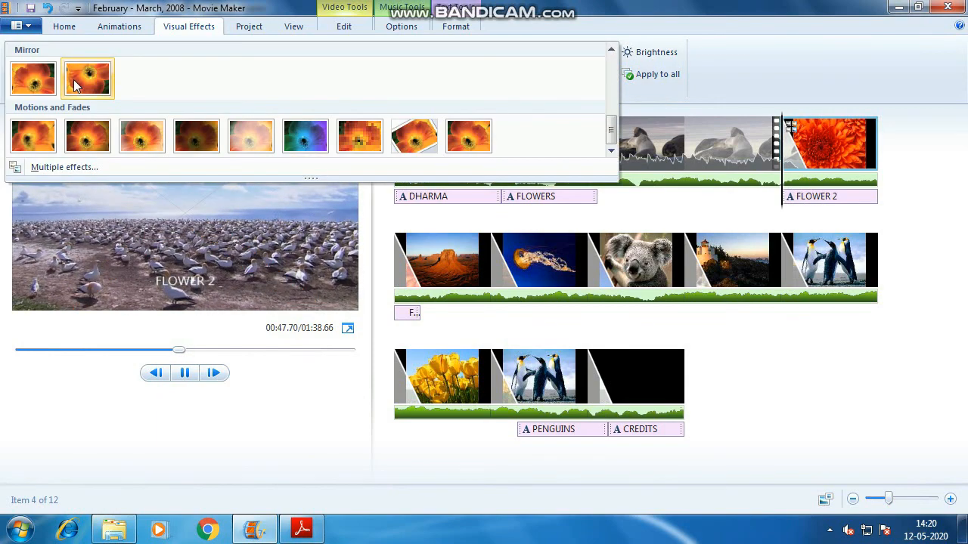
left_click(64, 167)
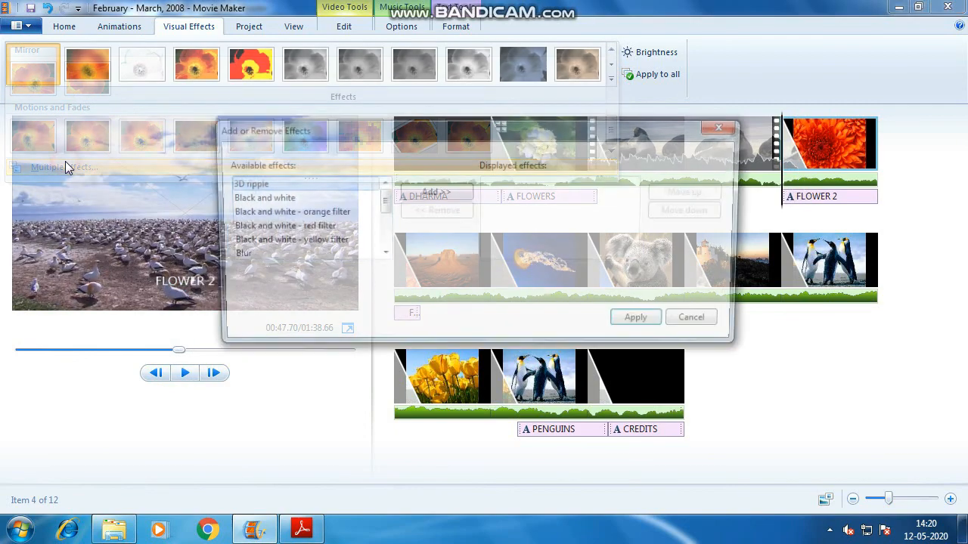
left_click(262, 198)
scroll(263, 201, "down", 8)
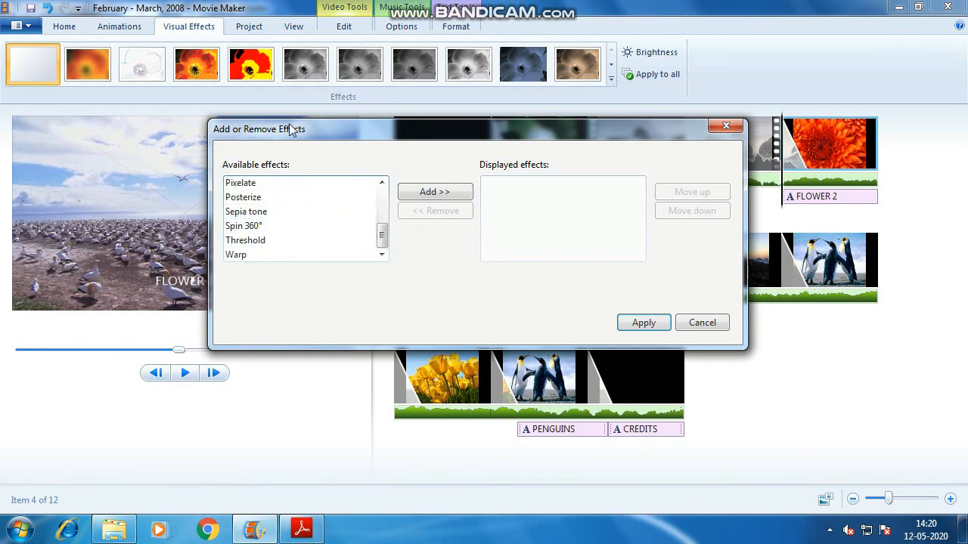
double_click(259, 211)
left_click(534, 185)
left_click(642, 323)
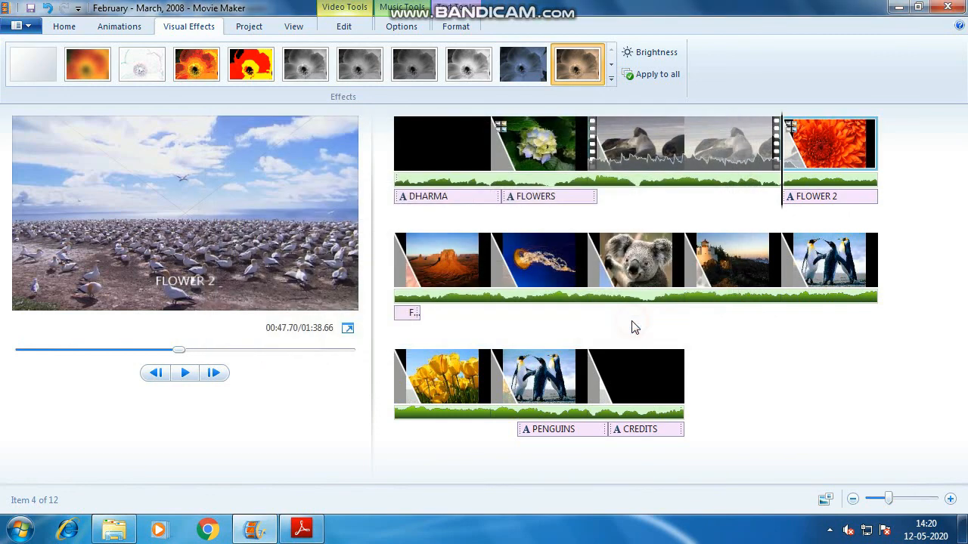
left_click(184, 376)
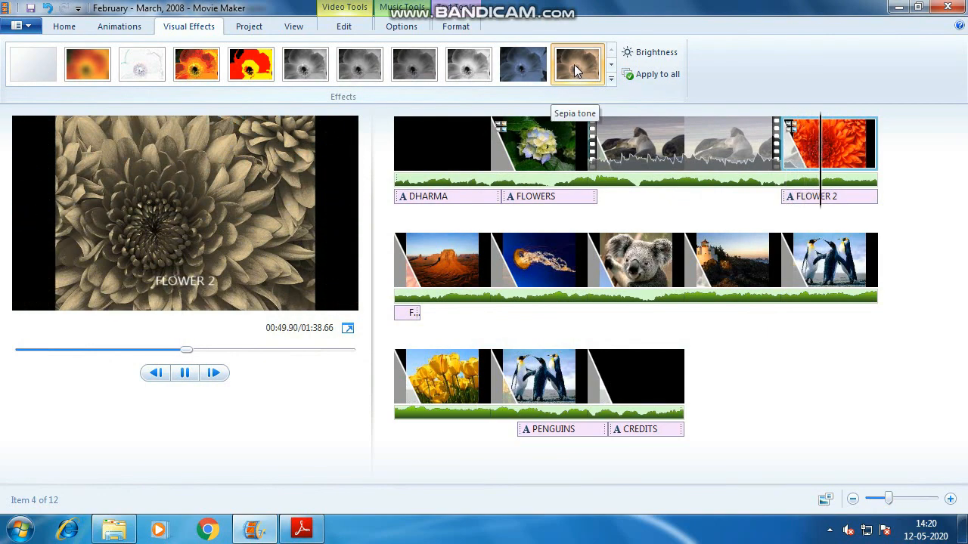
Apply the Pixelate visual effect to the FLOWER 2 image and preview it
left_click(610, 78)
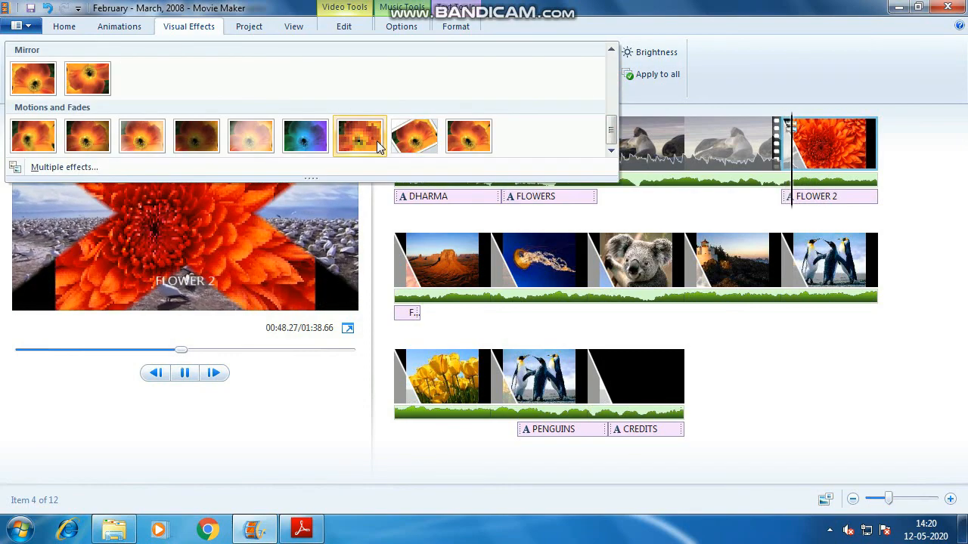
left_click(378, 147)
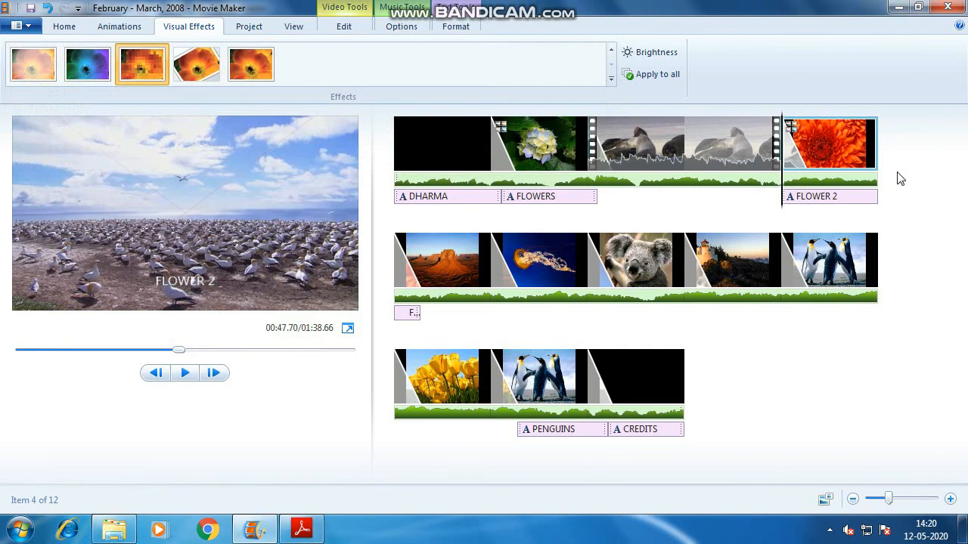
left_click(181, 372)
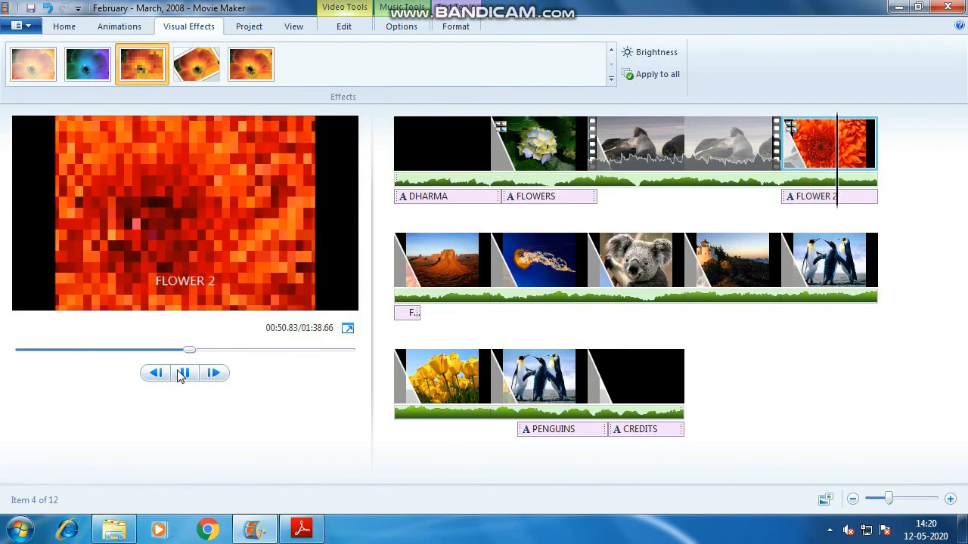
left_click(186, 376)
Switch to the textbook PDF, review Applying Visual Effects and the note on splitting video clips, and return to Movie Maker
key("alt+Tab")
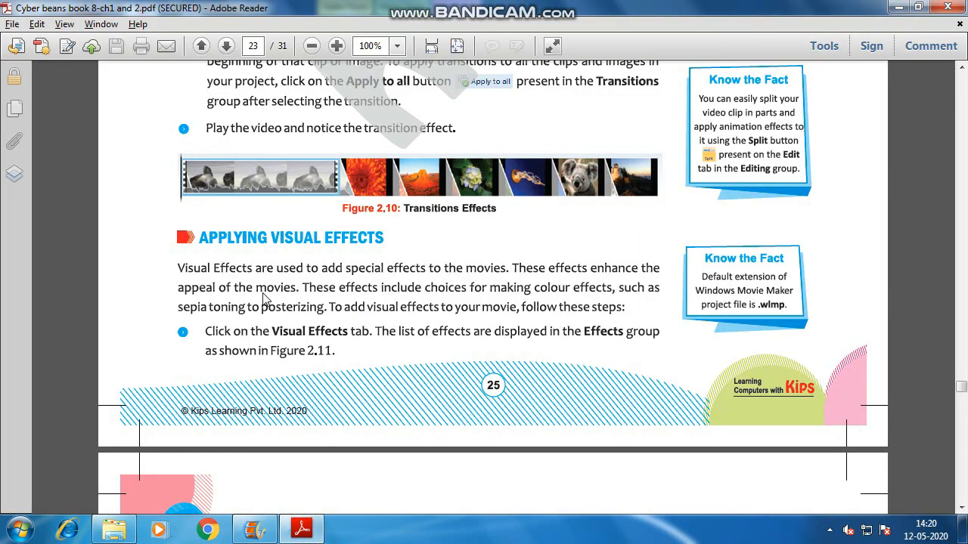
scroll(488, 232, "down", 4)
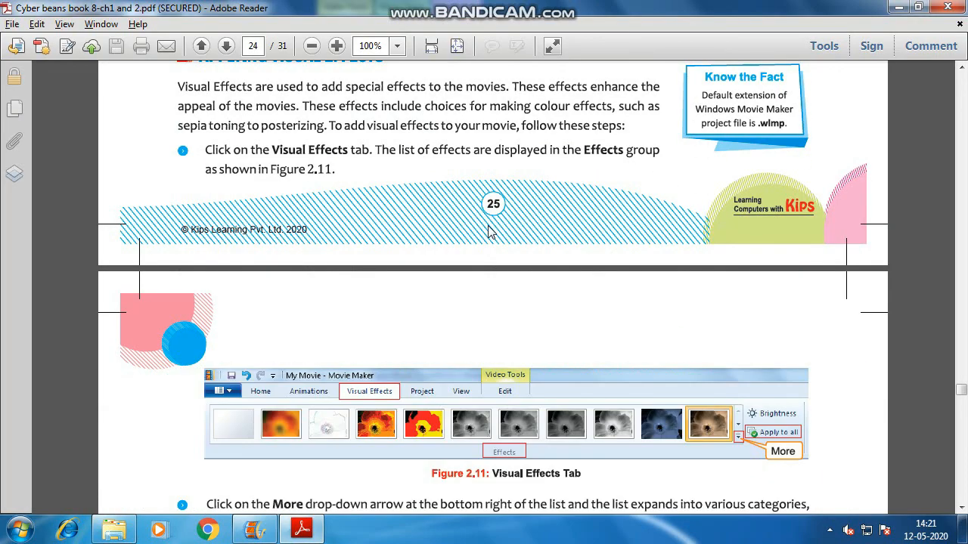
scroll(488, 232, "up", 3)
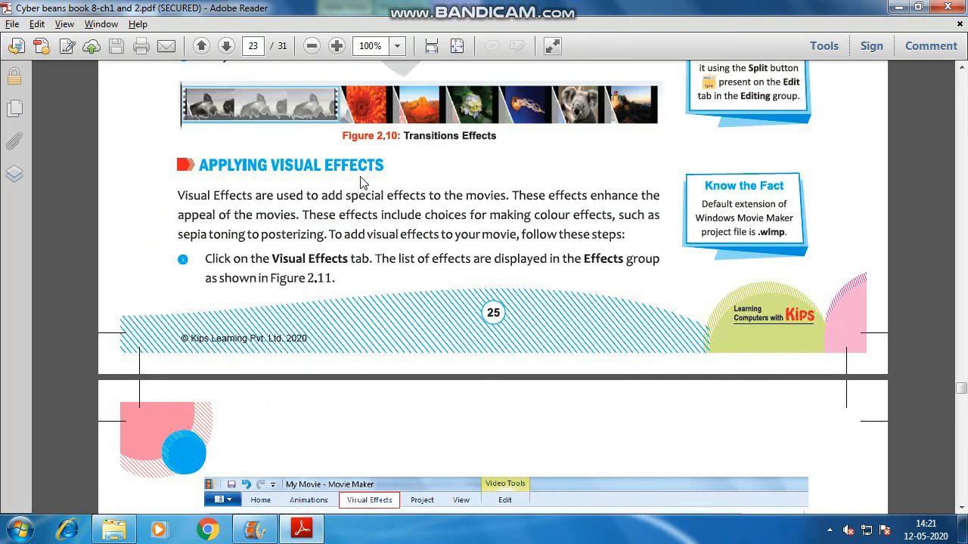
scroll(527, 237, "up", 2)
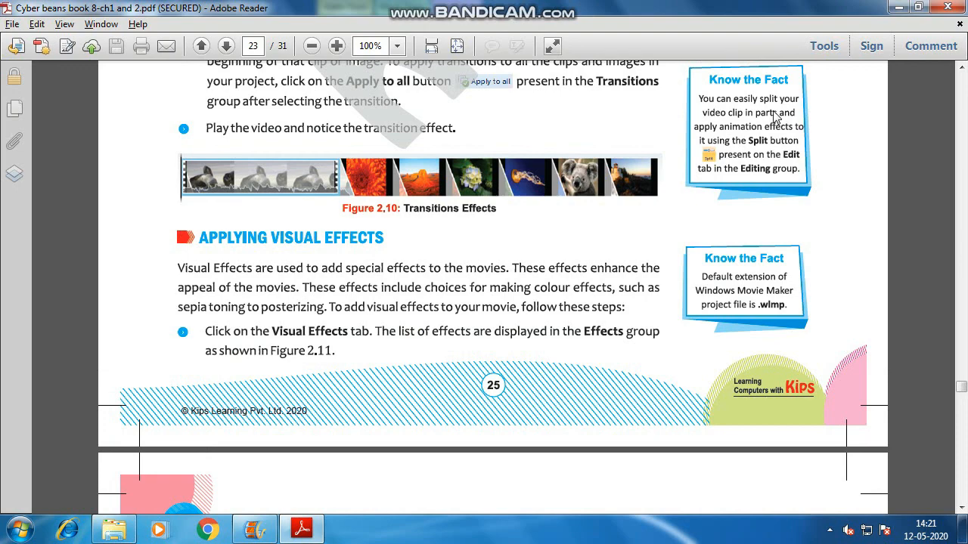
key("alt+Tab")
Try moving the whole Wildlife clip to after the credits, and put it back after the FLOWERS image
left_click(642, 148)
left_click(184, 372)
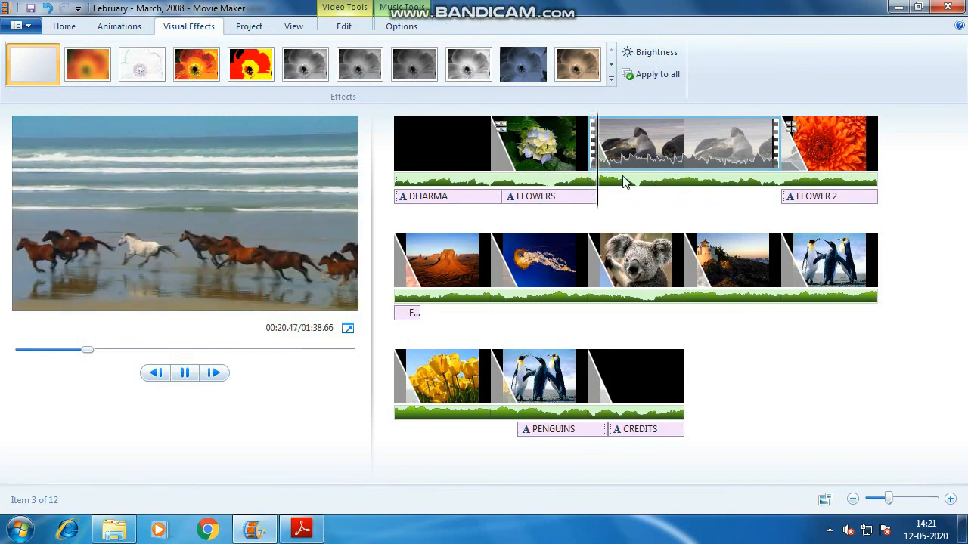
right_click(642, 161)
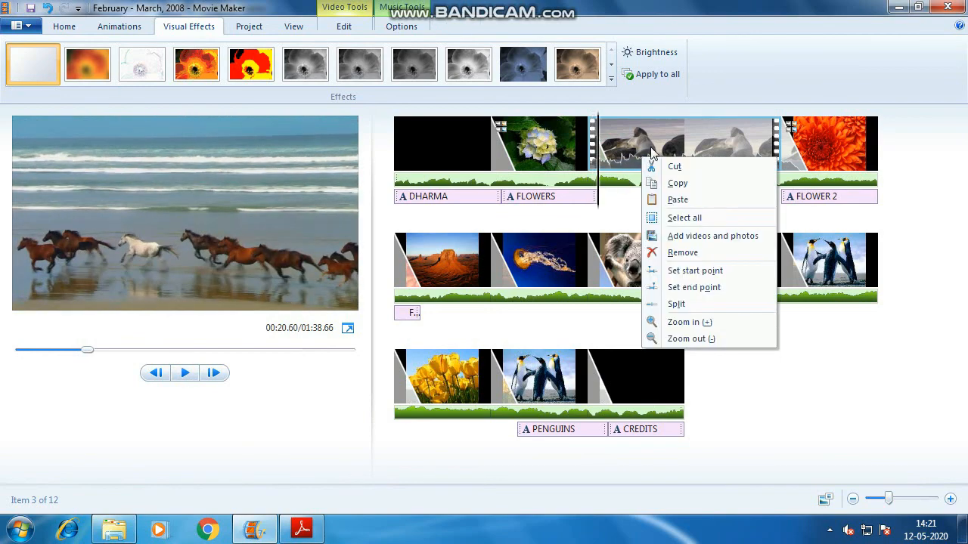
left_click(642, 156)
left_click(675, 186)
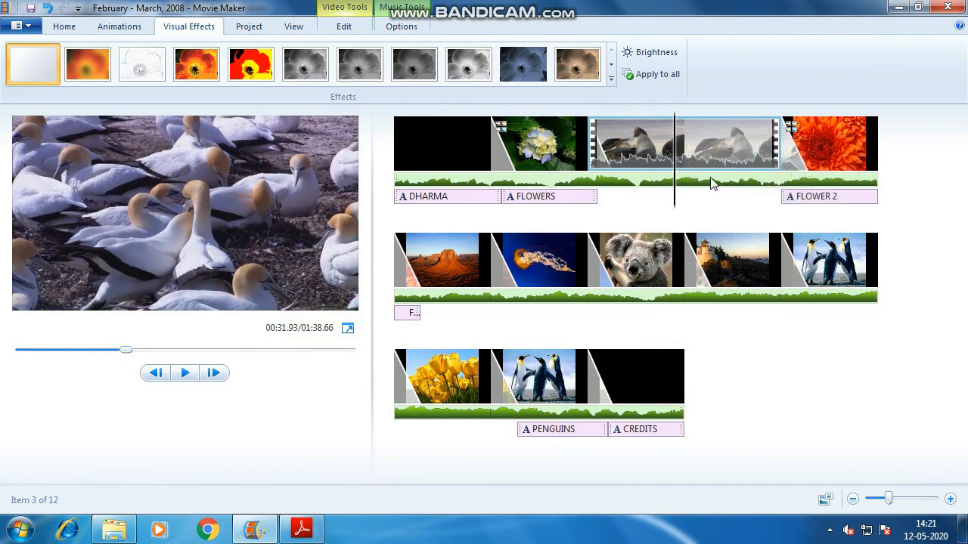
left_click_drag(706, 162, 736, 396)
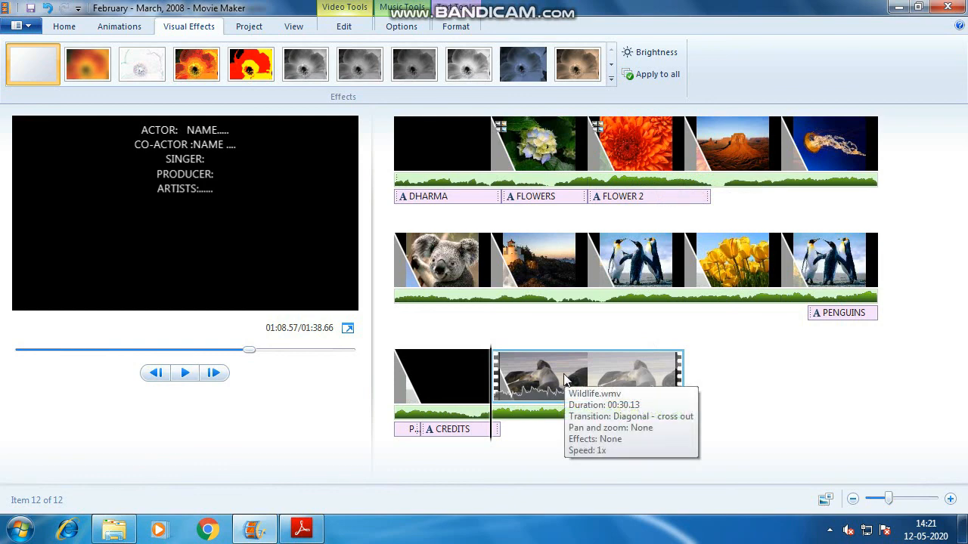
left_click_drag(566, 378, 650, 174)
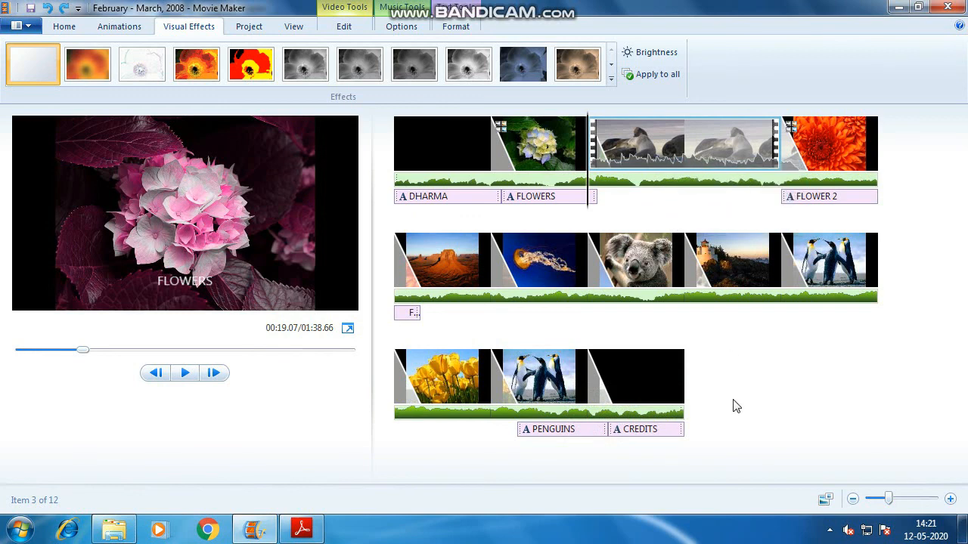
Split the Wildlife clip at about 00:33.40 and move its second part to the end of the movie, after the credits
left_click(683, 155)
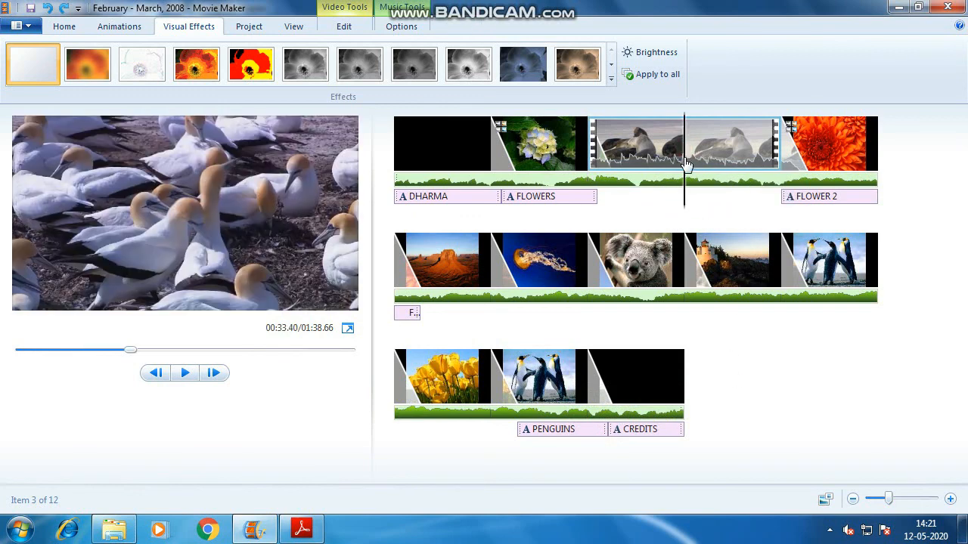
left_click(703, 149)
right_click(685, 148)
left_click(715, 290)
left_click_drag(715, 290, 741, 401)
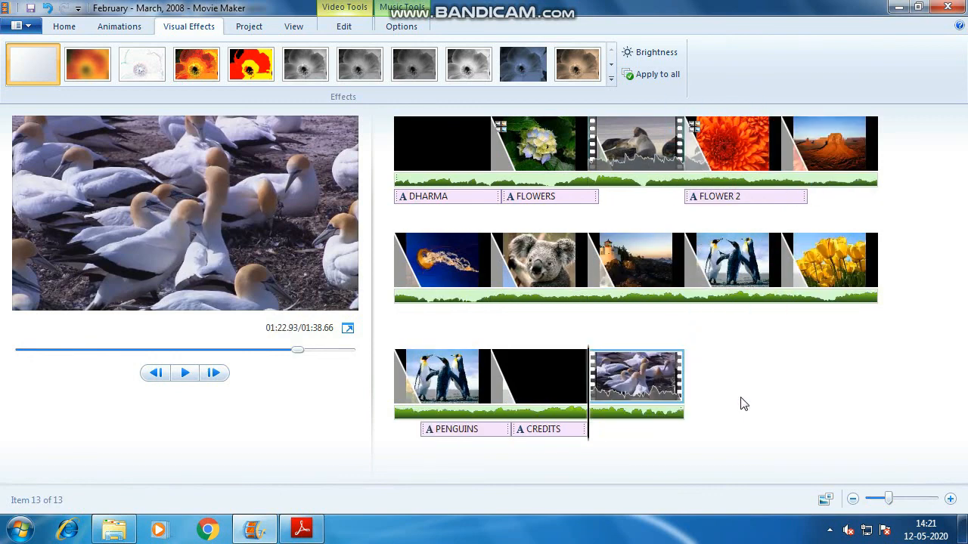
Check both parts of the split Wildlife clip and preview the movie from the credits
left_click(647, 137)
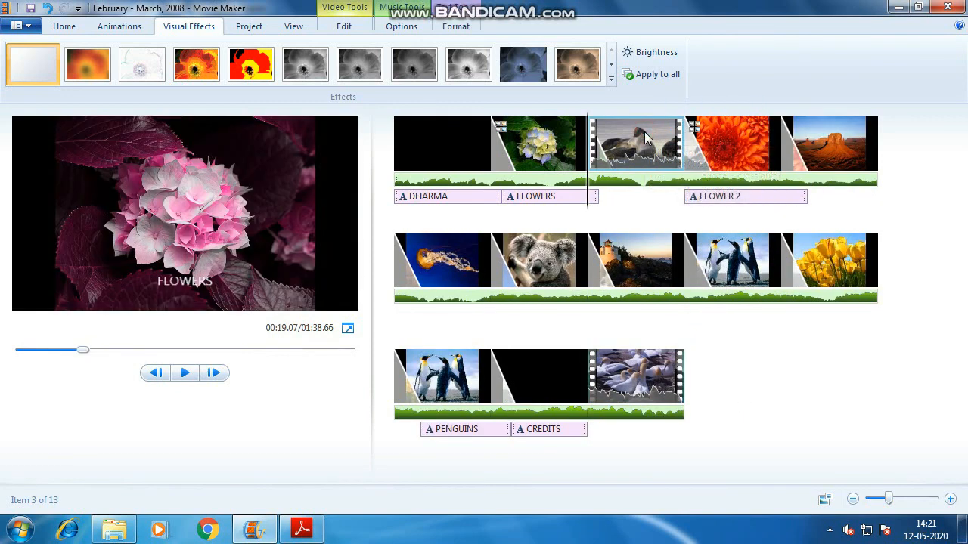
left_click(637, 371)
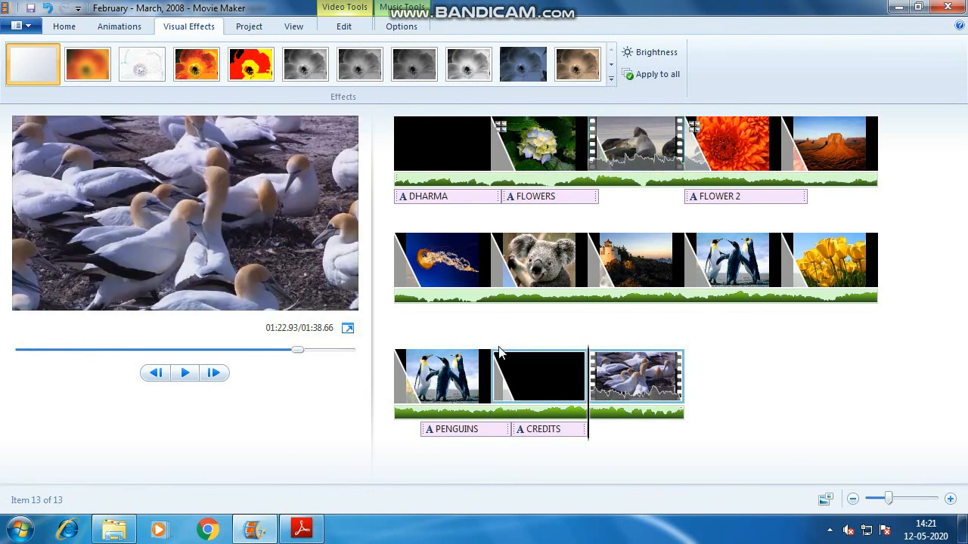
left_click(185, 373)
left_click(534, 384)
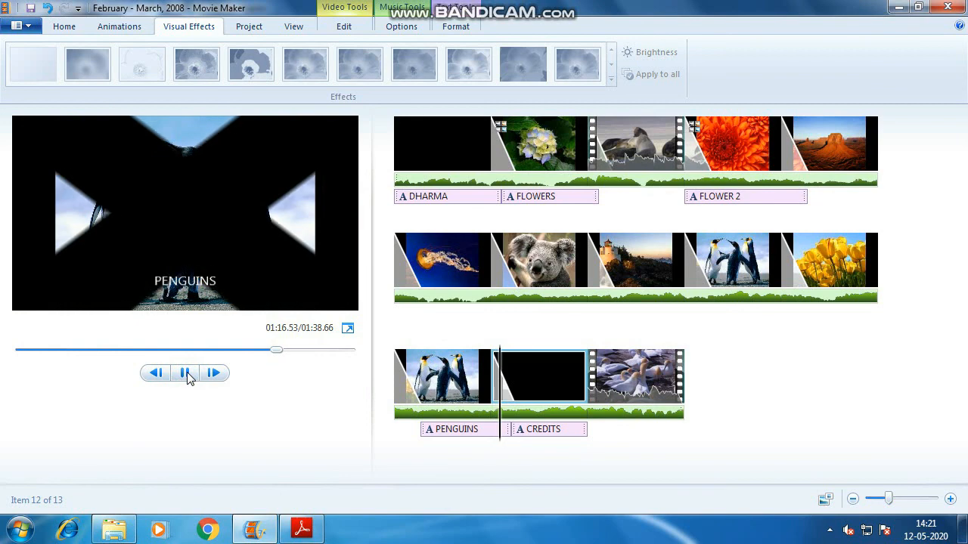
Pause the movie preview, switch to the textbook PDF, and read the note on the default project file extension
left_click(185, 372)
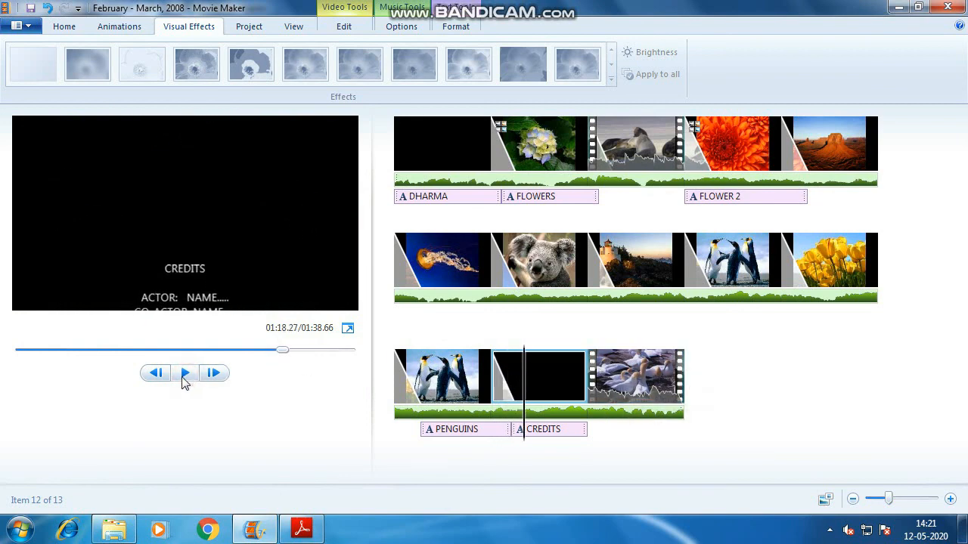
key("alt+Tab")
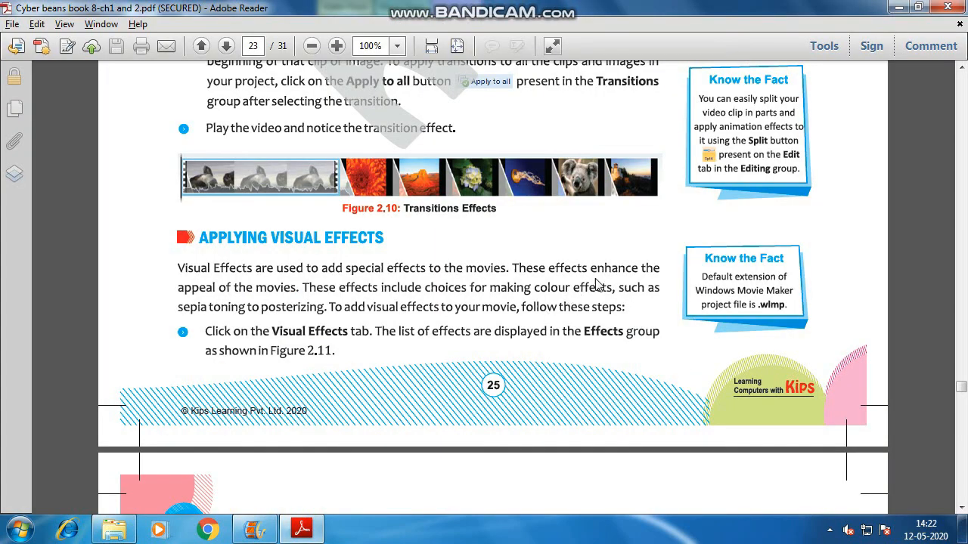
scroll(755, 296, "down", 3)
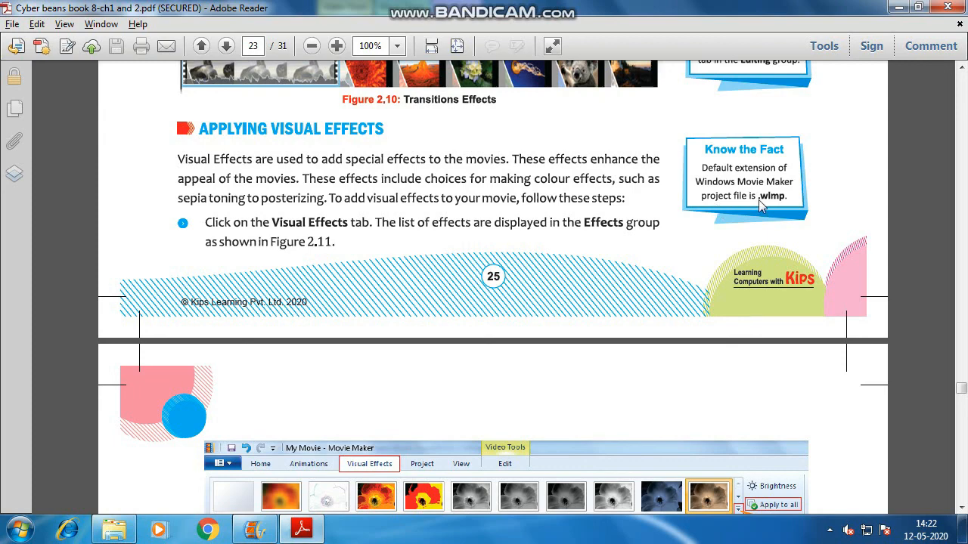
scroll(303, 240, "down", 7)
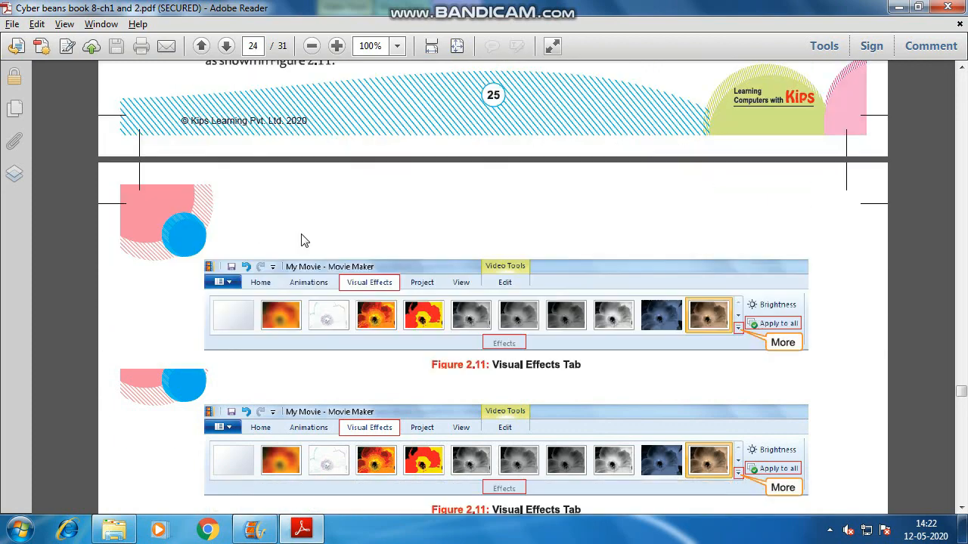
Return to Movie Maker and check the file type offered for saving the project, without saving it
key("alt+Tab")
left_click(22, 27)
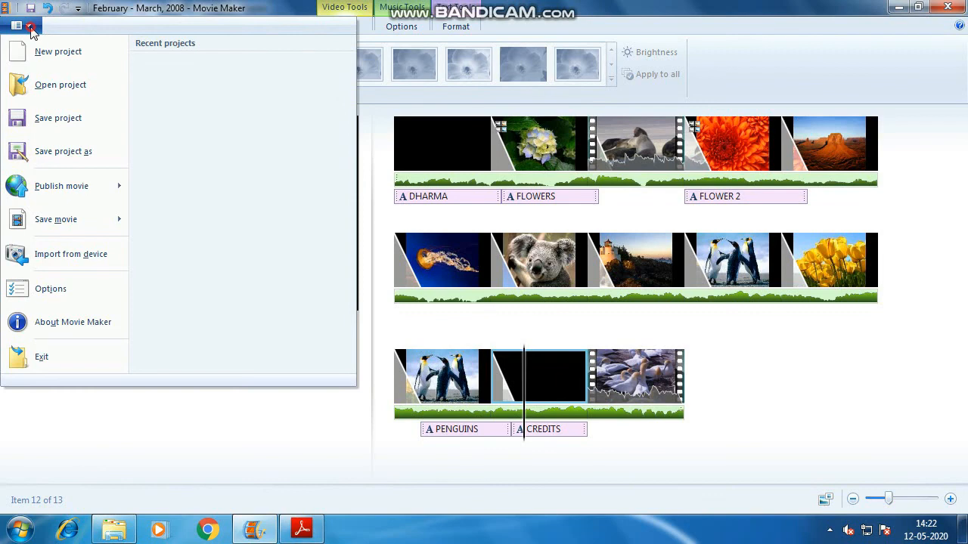
left_click(54, 133)
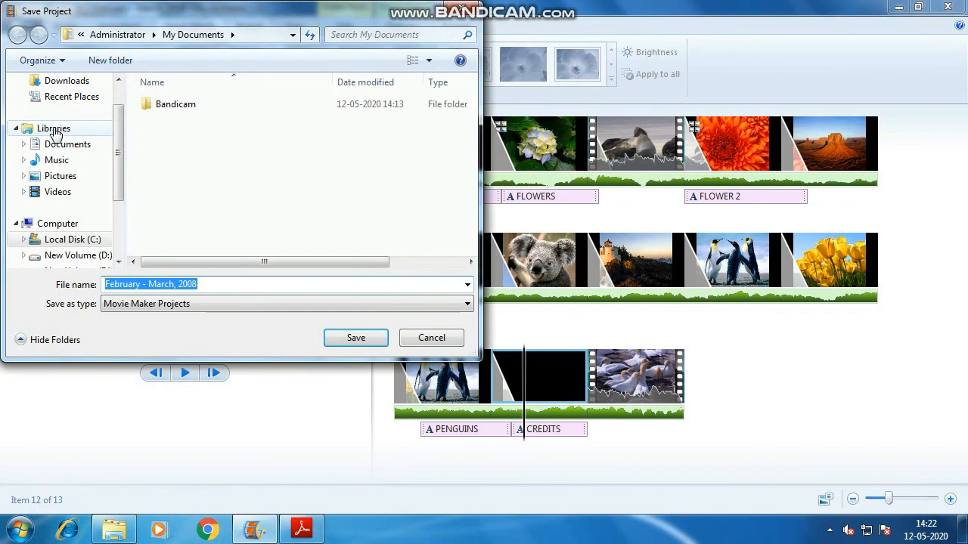
left_click(134, 304)
left_click(154, 313)
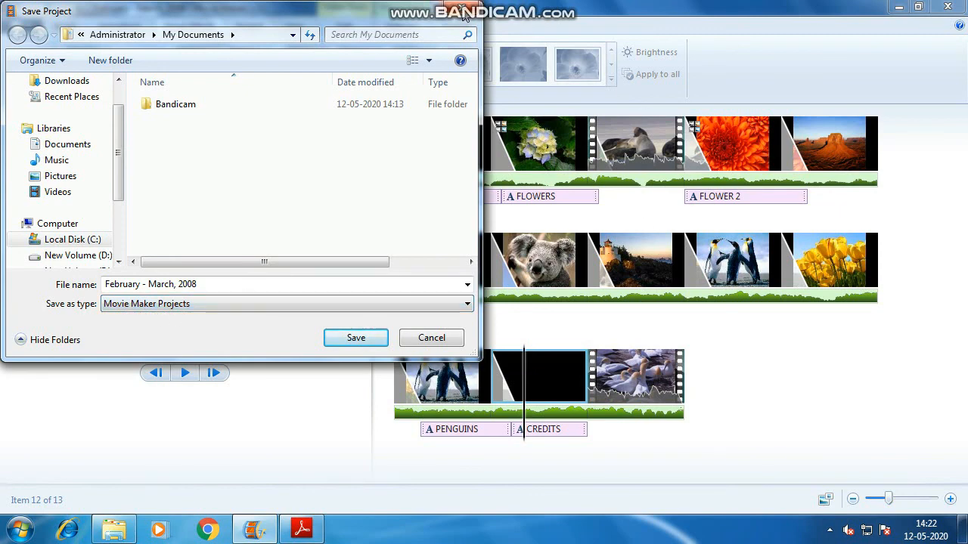
left_click(465, 12)
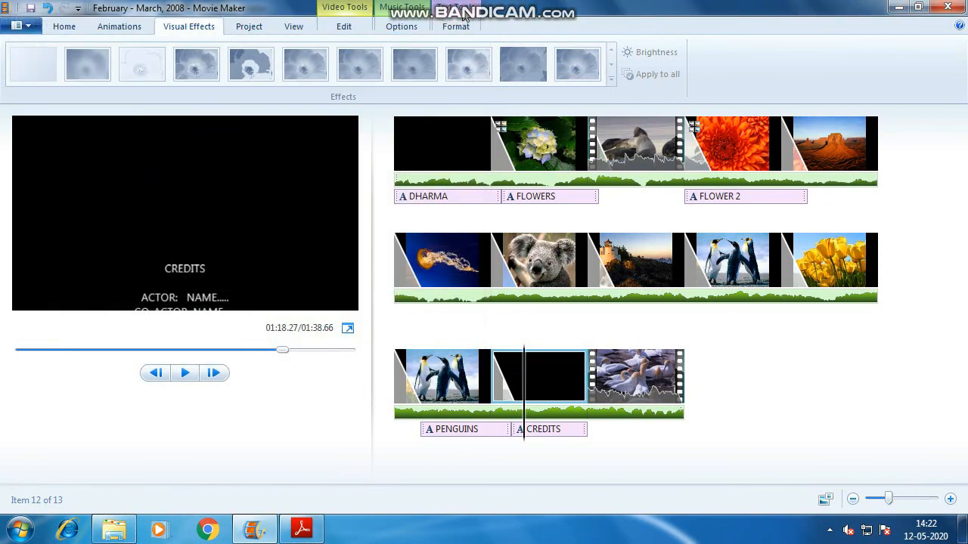
Switch to the textbook PDF and review the pages from Applying Visual Effects through titles, captions and credits to Editing Media Clips
key("alt+Tab")
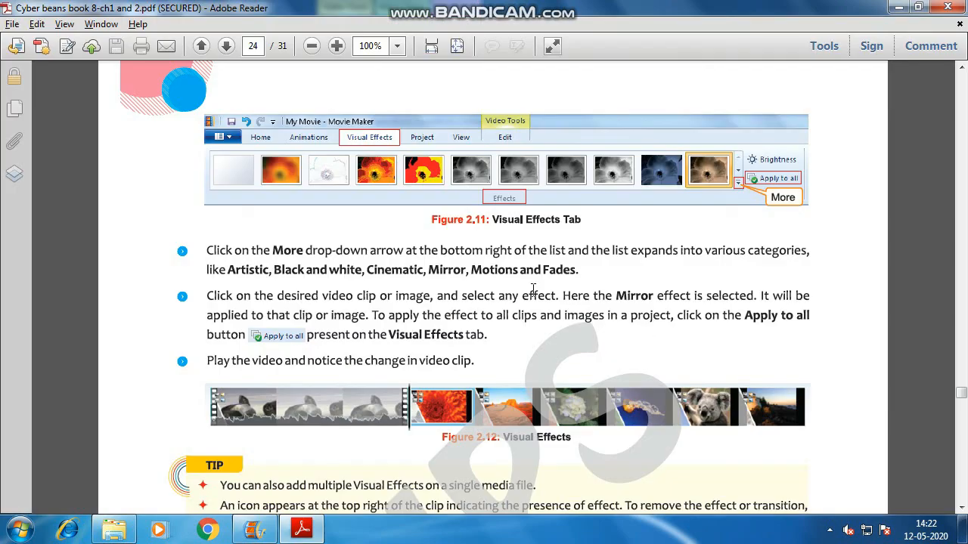
scroll(362, 303, "up", 4)
scroll(361, 230, "down", 20)
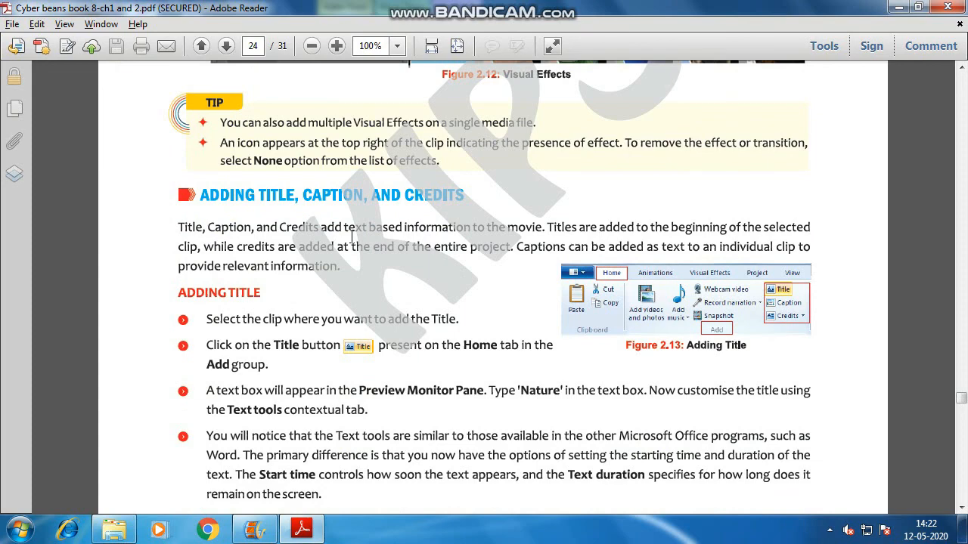
scroll(425, 208, "down", 6)
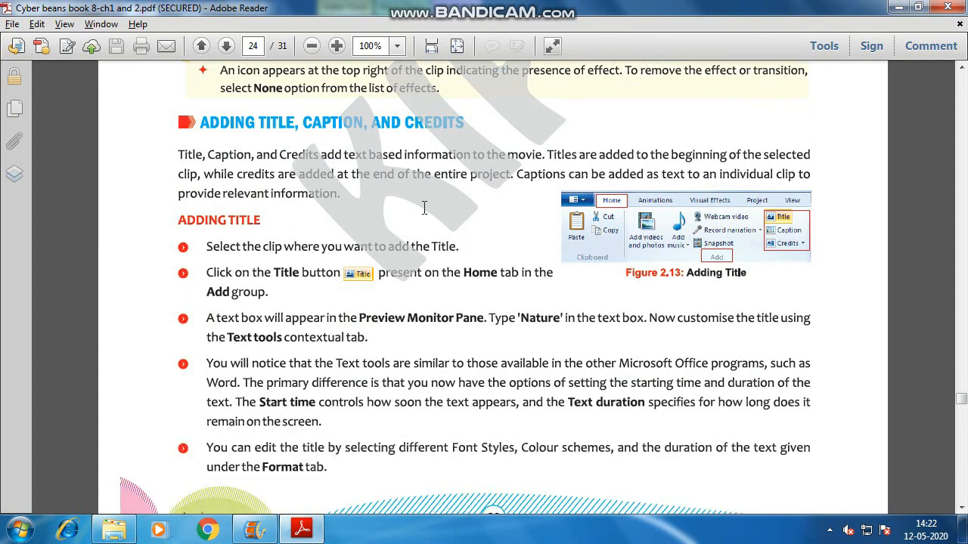
scroll(426, 216, "down", 18)
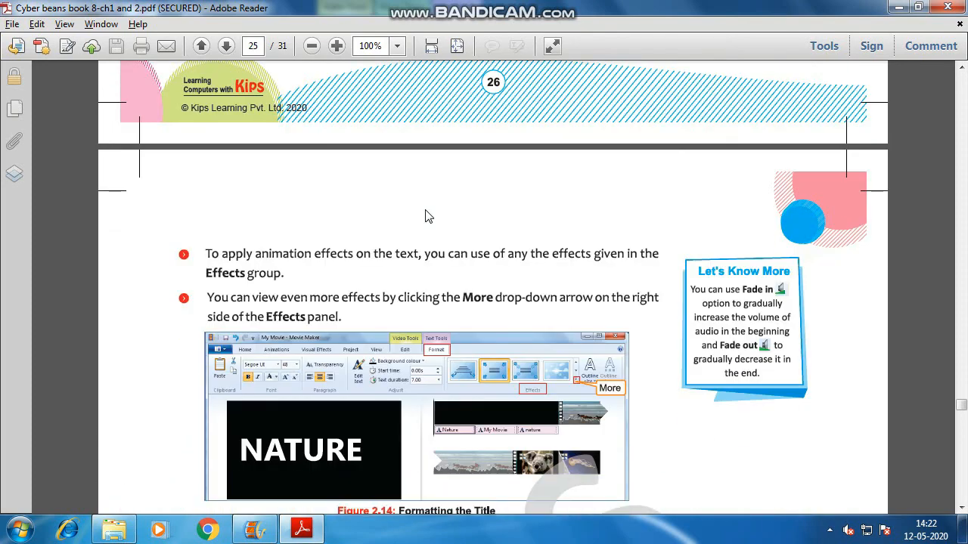
scroll(425, 210, "down", 2)
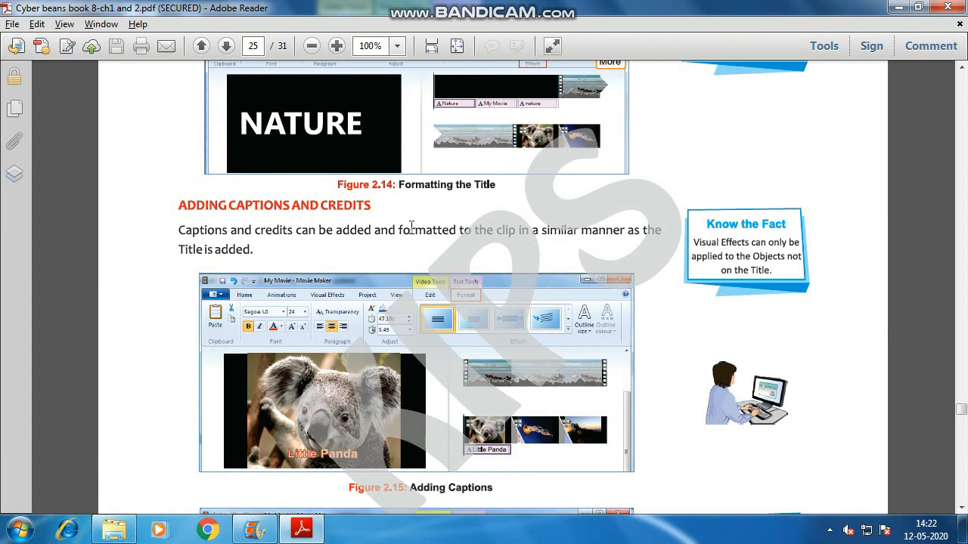
scroll(411, 228, "down", 20)
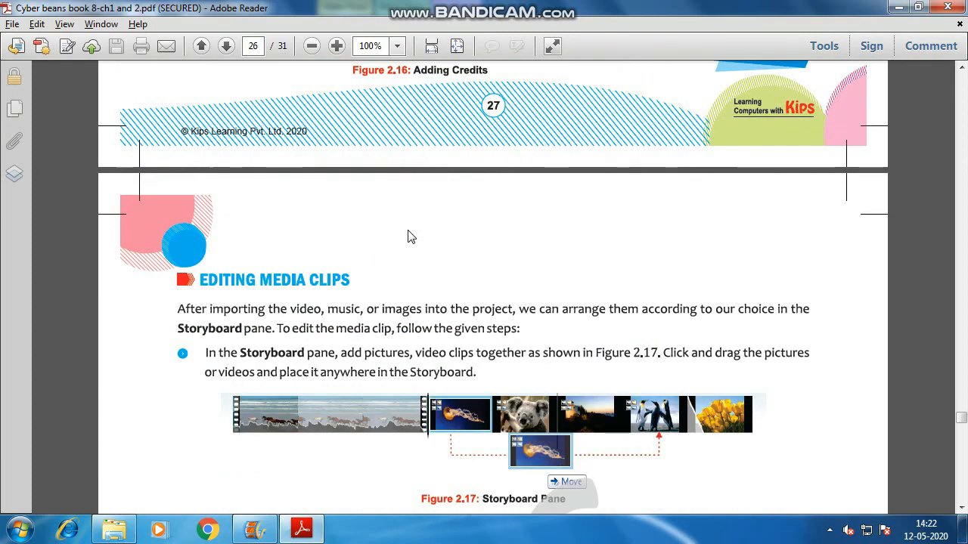
scroll(407, 237, "down", 2)
scroll(405, 238, "down", 1)
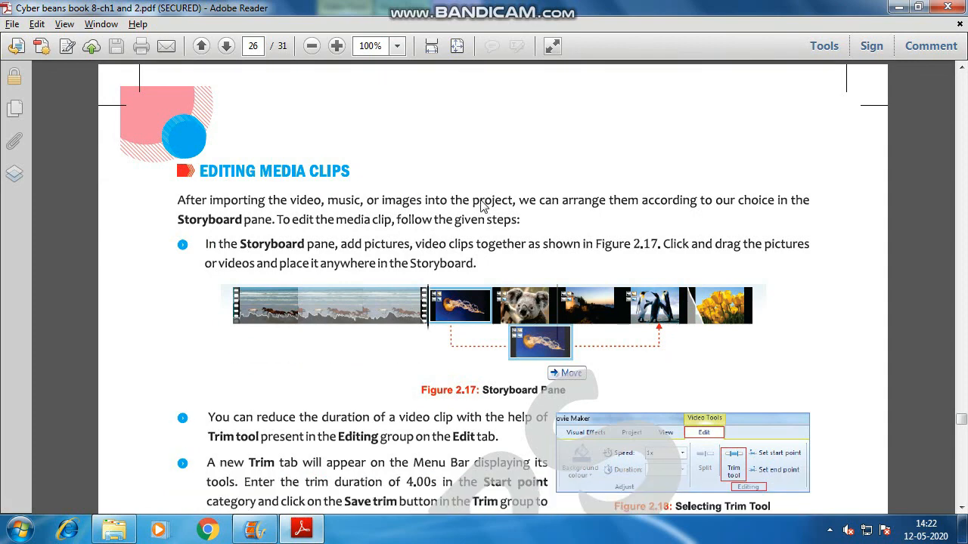
scroll(484, 236, "down", 1)
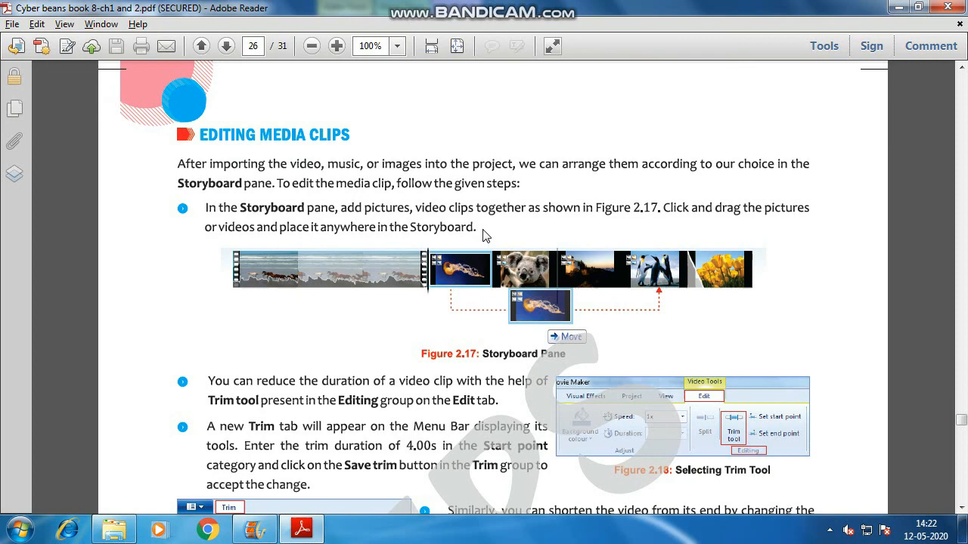
Return to Movie Maker, and move the Hydrangeas image after the koala and the jellyfish image after the yellow tulips
key("alt+Tab")
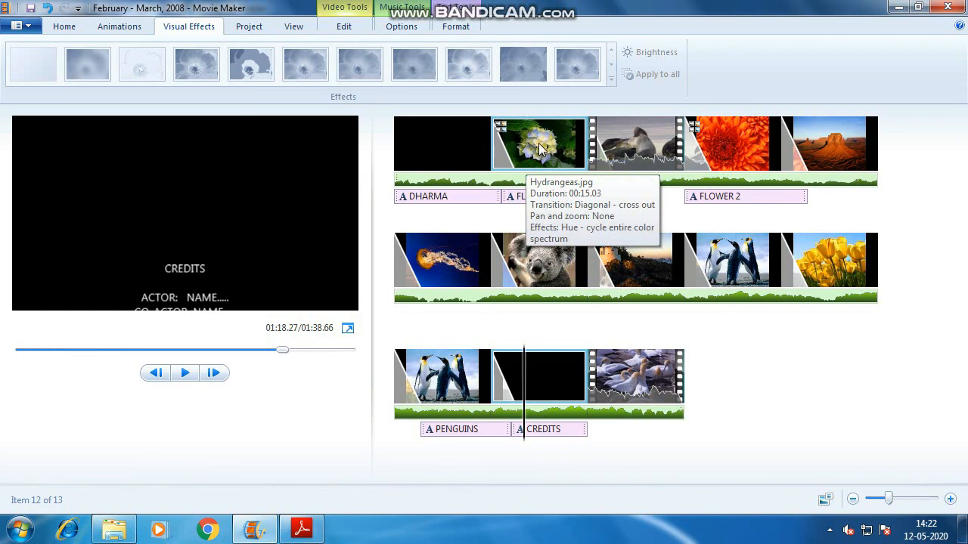
left_click(580, 269)
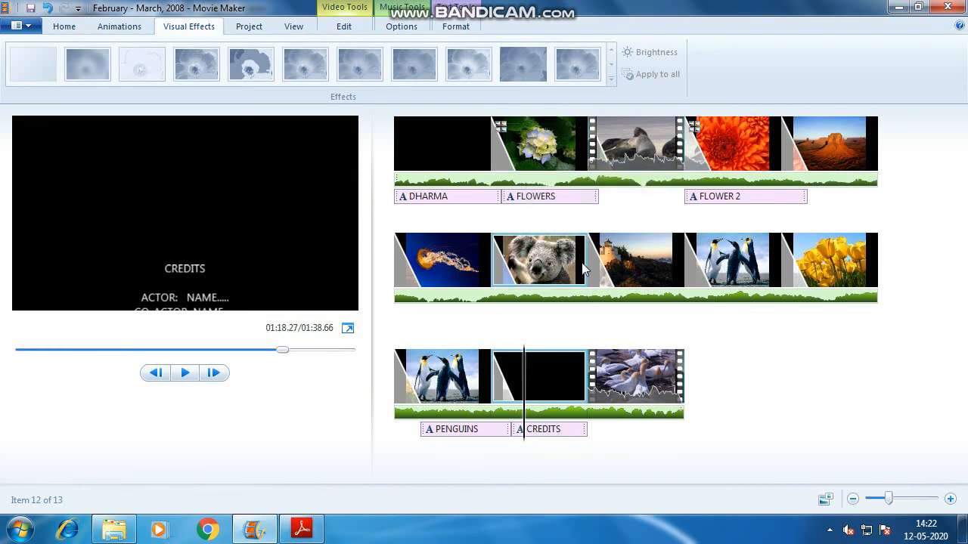
left_click_drag(563, 169, 597, 269)
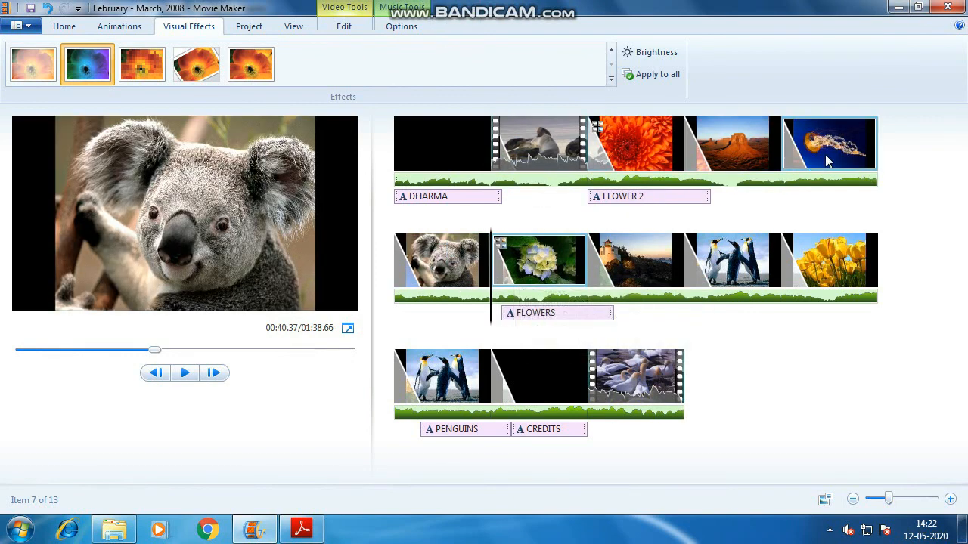
left_click_drag(838, 140, 862, 266)
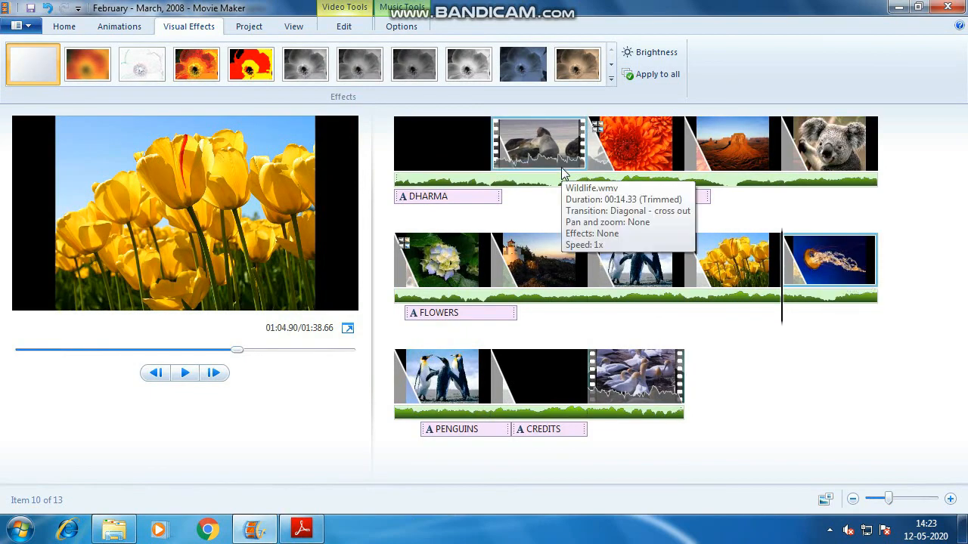
Move the second part of the Wildlife clip directly after its first part, and select both parts together
left_click_drag(639, 381, 581, 198)
left_click(587, 152)
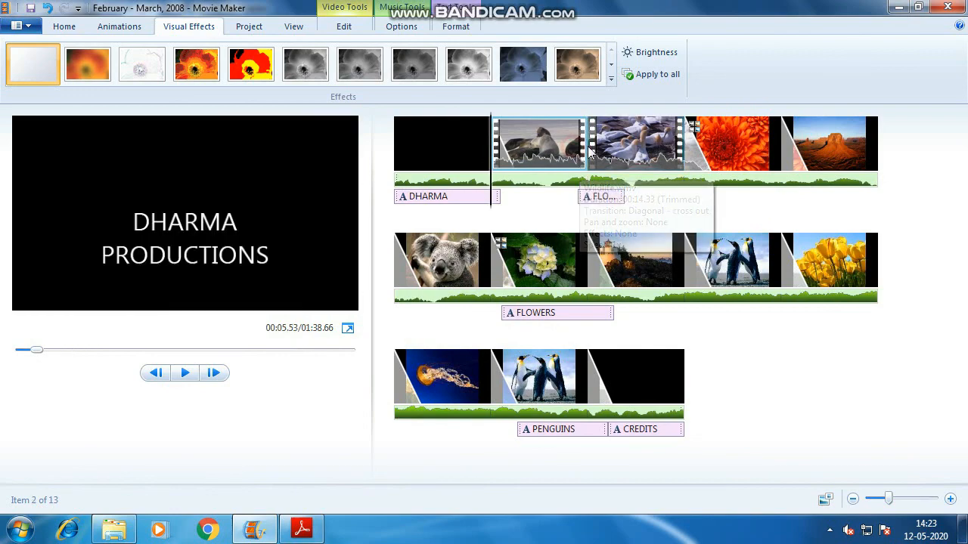
left_click(591, 150, "ctrl")
right_click(609, 141)
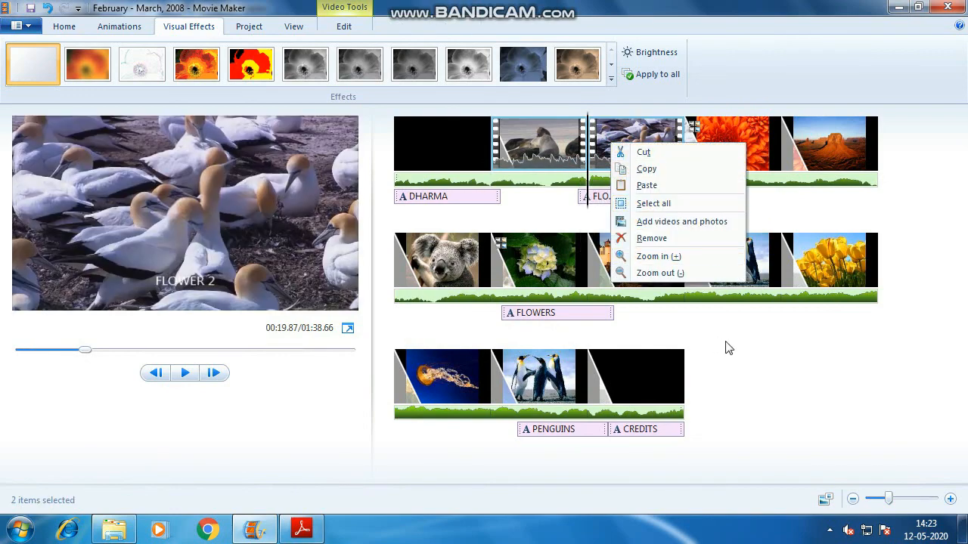
left_click(749, 348)
Cancel out of saving the project, and choose to save the movie for high-definition display instead
key("ctrl+s")
left_click(433, 339)
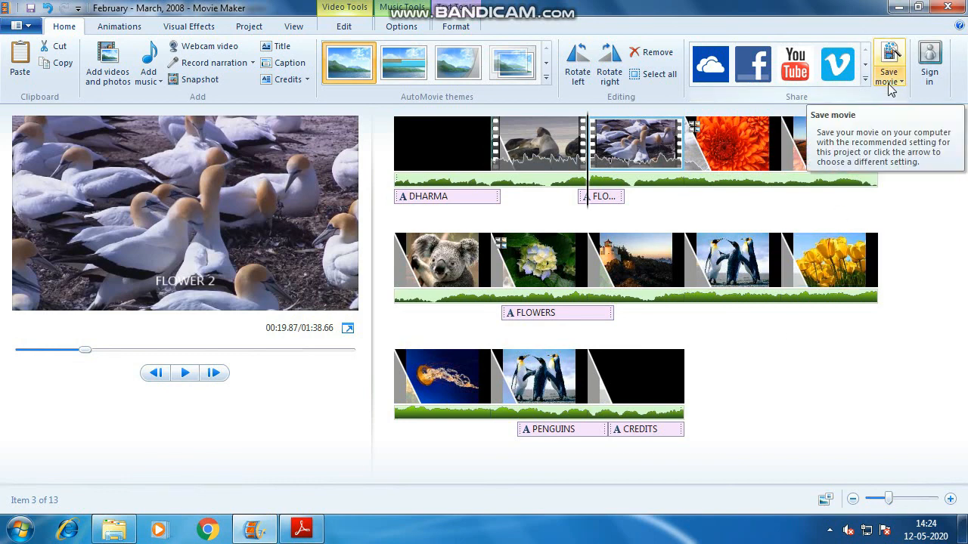
left_click(18, 25)
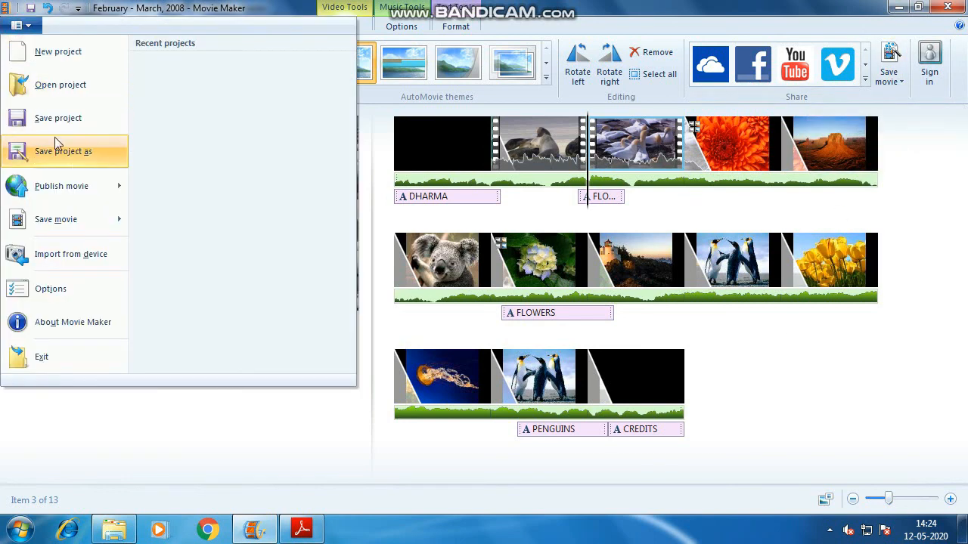
mouse_move(112, 218)
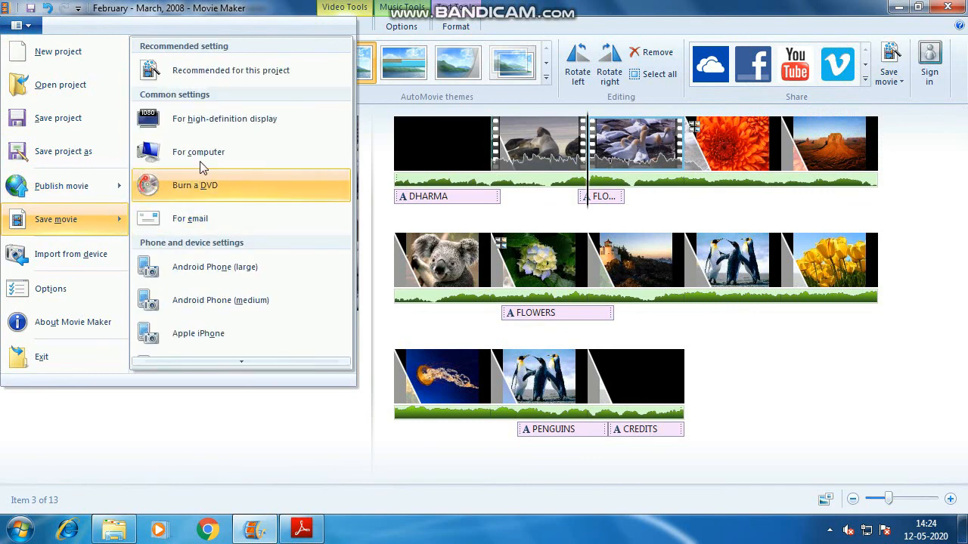
scroll(235, 315, "down", 3)
scroll(234, 325, "up", 3)
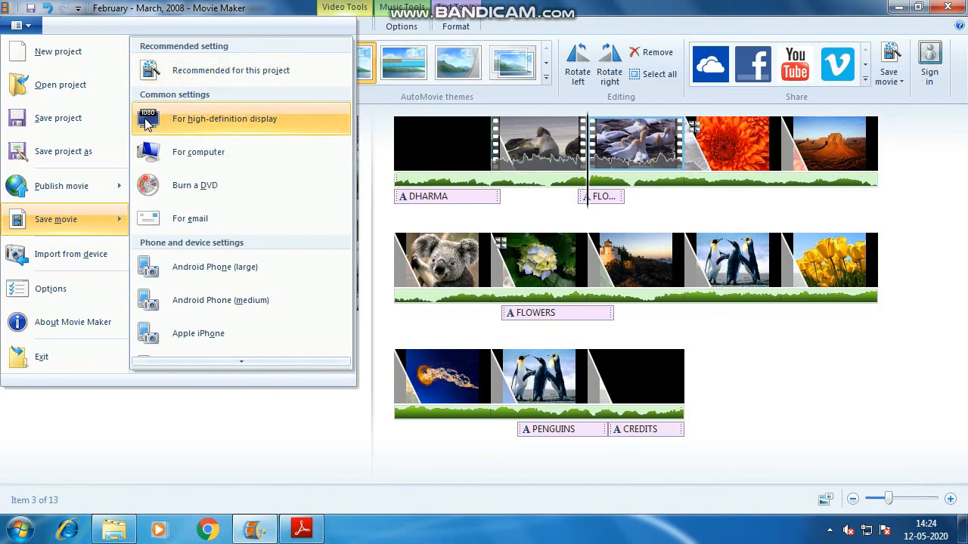
left_click(237, 121)
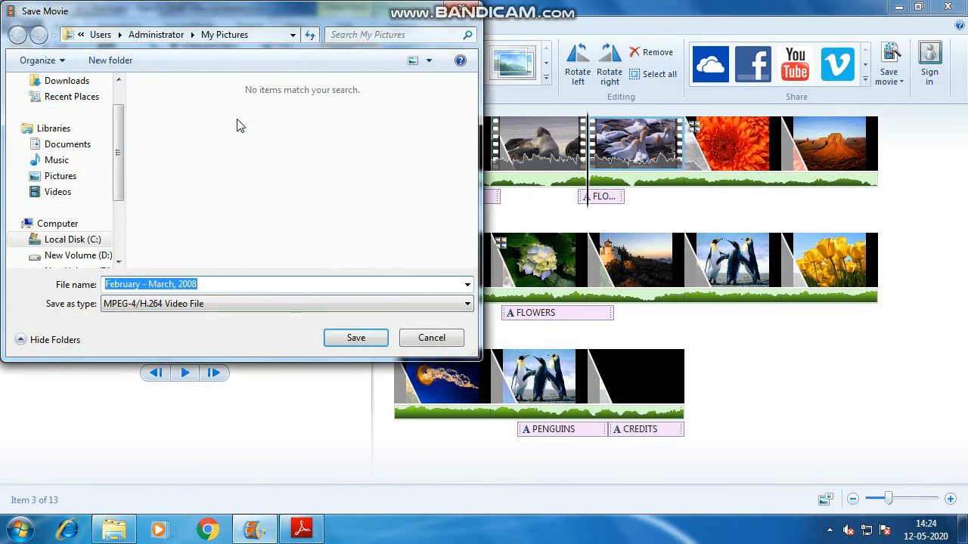
Save the movie to the Desktop as PRACTICE in MPEG-4/H.264 format
scroll(120, 82, "up", 1)
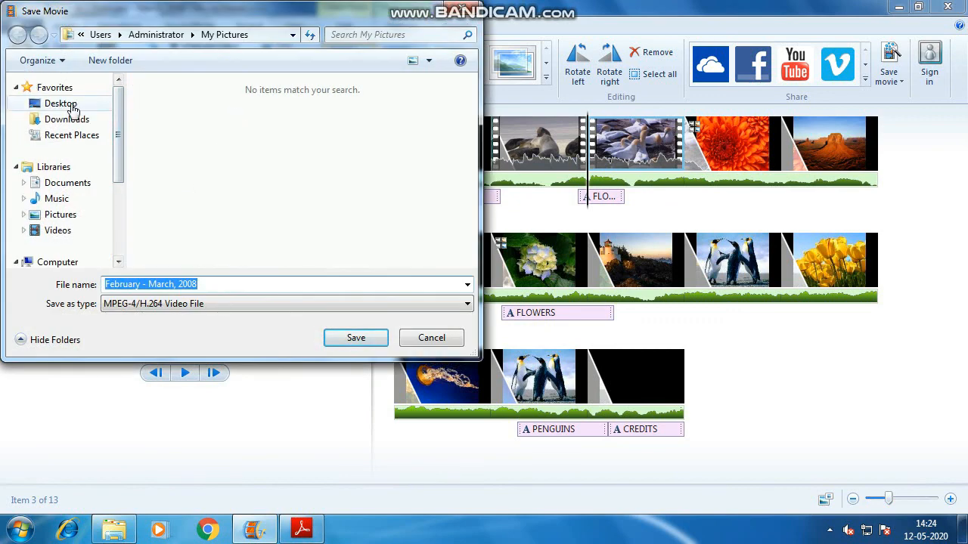
left_click(72, 108)
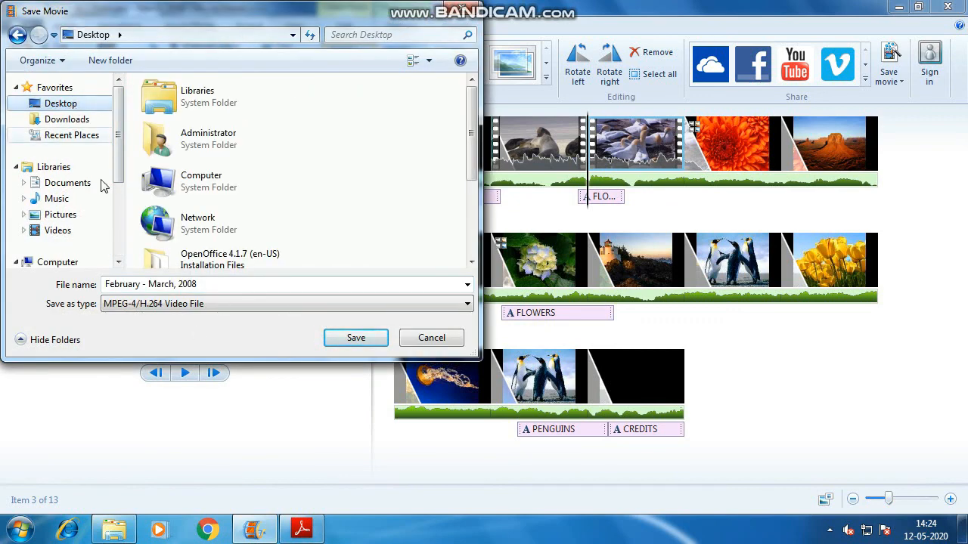
left_click(209, 286)
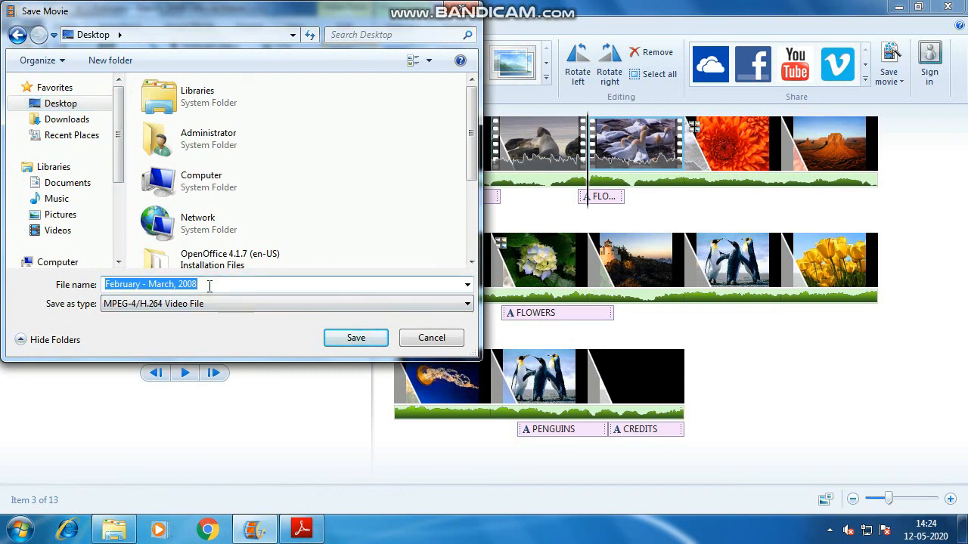
type("pRACTIOCE")
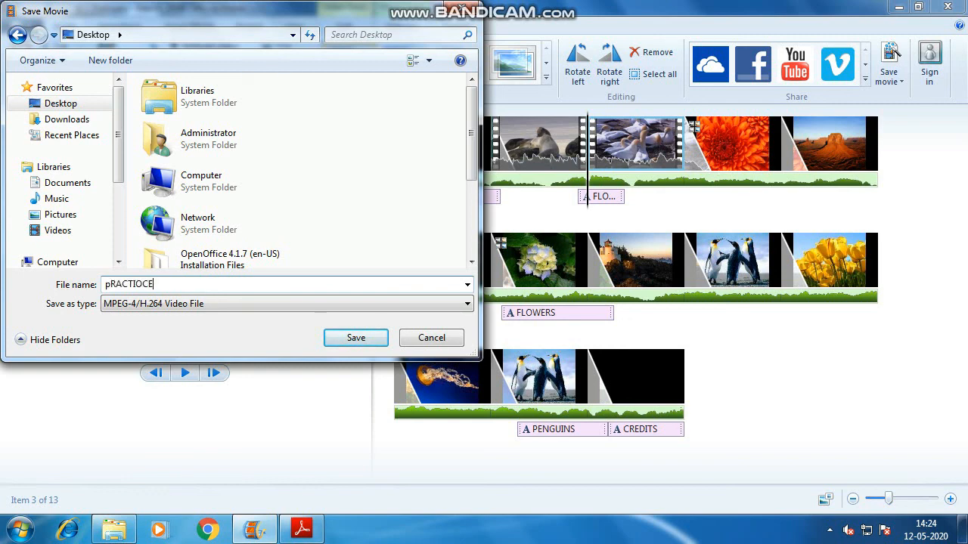
key("ctrl+a")
type("PRA")
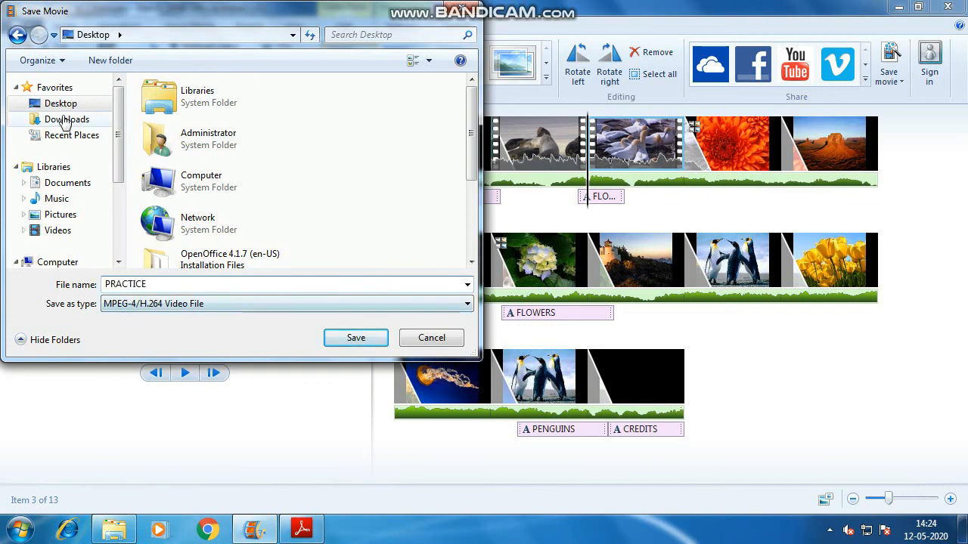
left_click(353, 339)
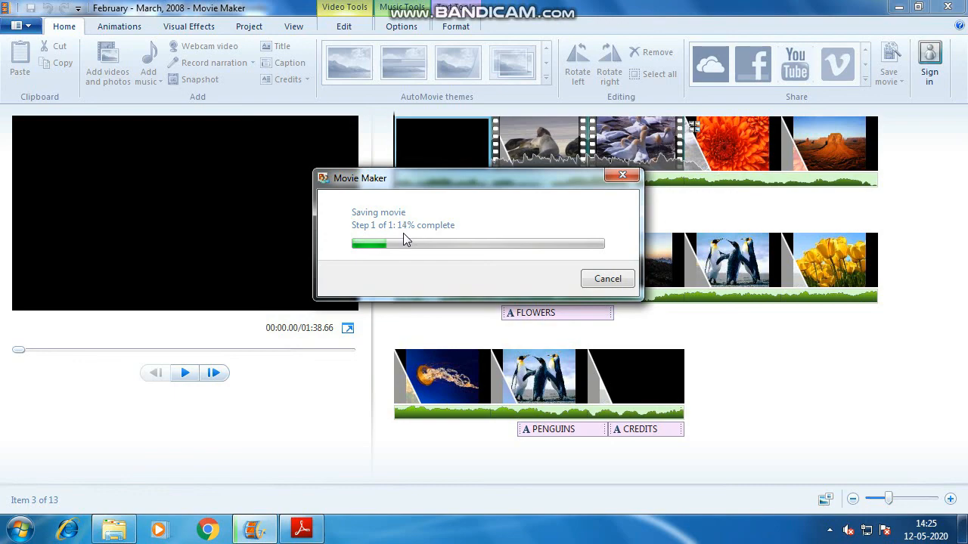
Switch to the textbook PDF and review the Saving a Movie, Exporting a Movie and Recap sections
key("alt+Tab")
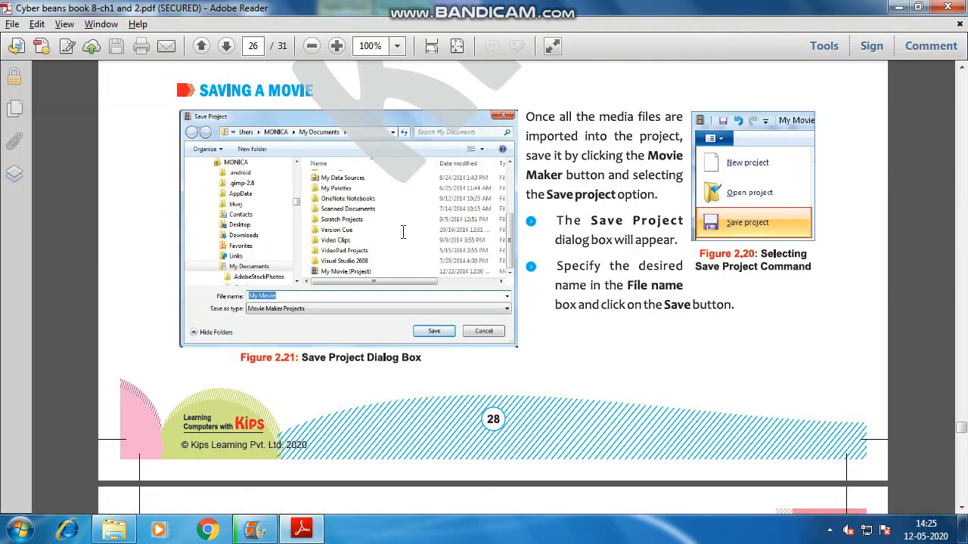
scroll(432, 288, "down", 8)
scroll(432, 292, "down", 3)
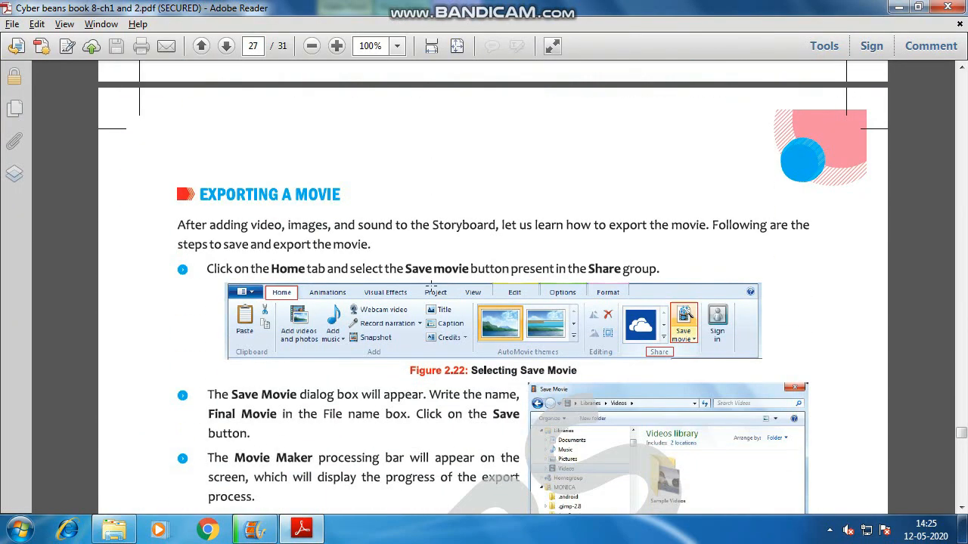
scroll(432, 287, "down", 20)
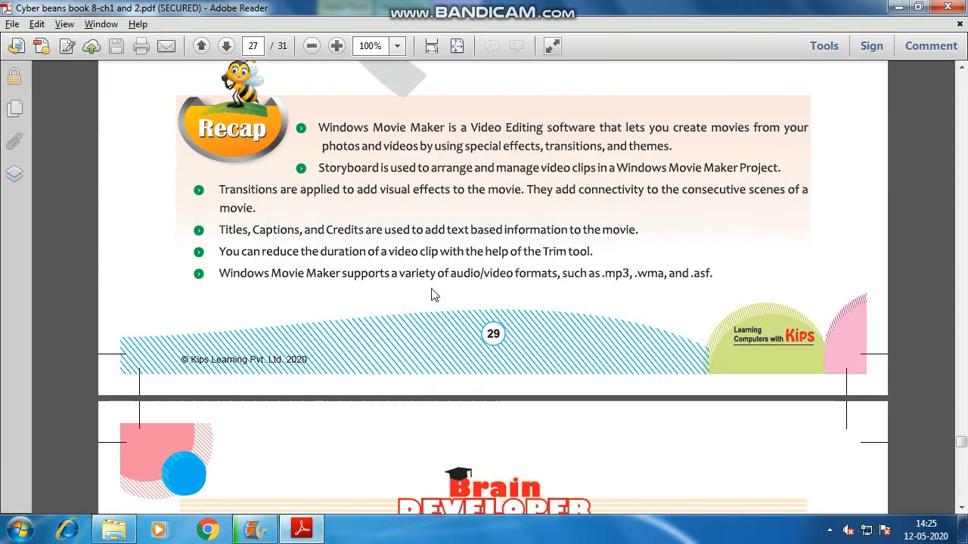
scroll(431, 295, "up", 15)
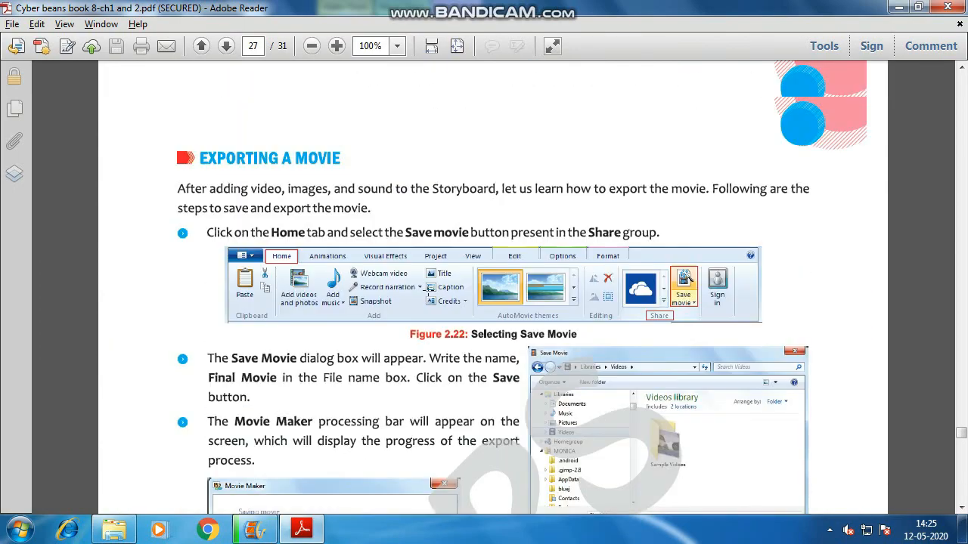